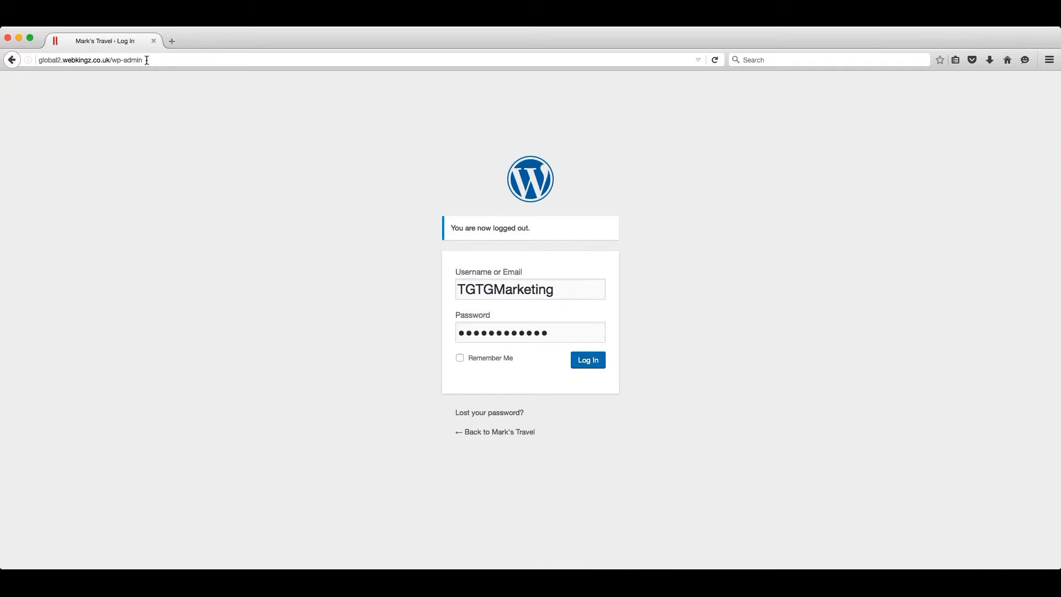
- Log in to the site's admin area and check the live Mark's Travel homepage before returning to the dashboard
click(588, 362)
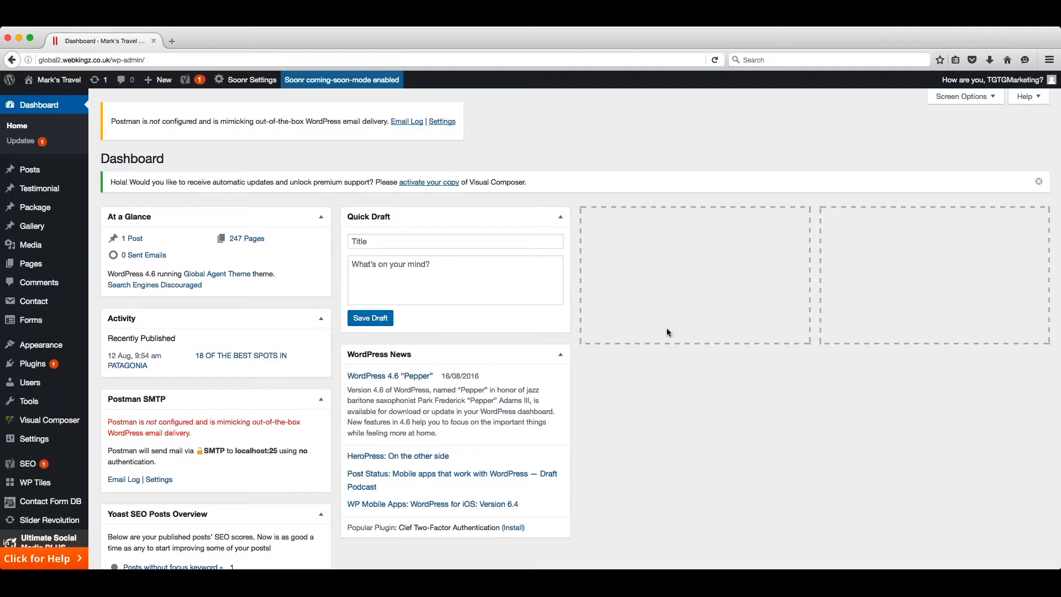
click(56, 80)
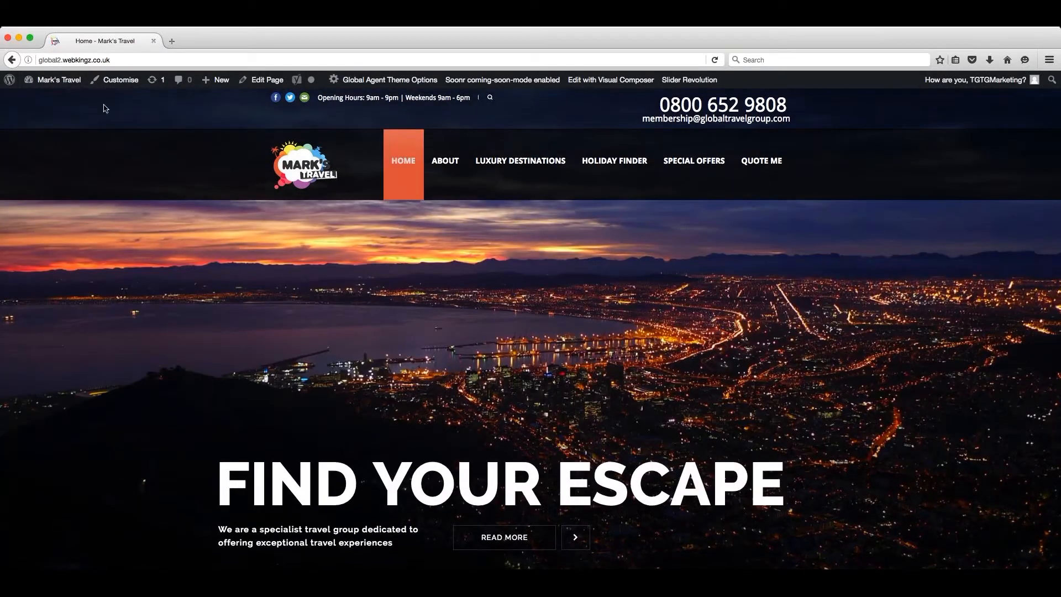
click(63, 81)
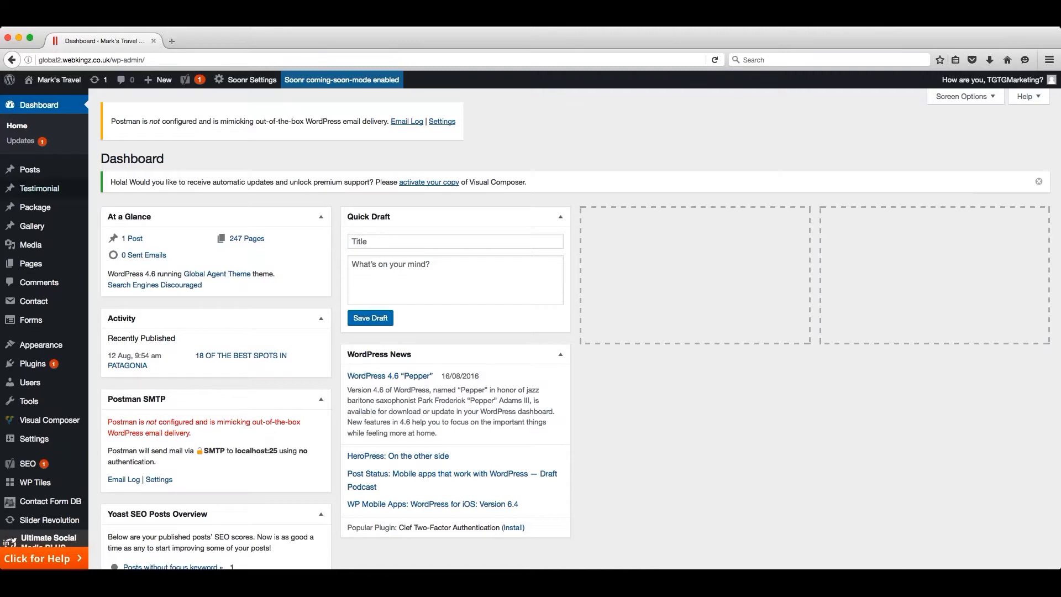
- Create a new blog post with the title "Blog Title"
mouse_move(34, 173)
click(33, 173)
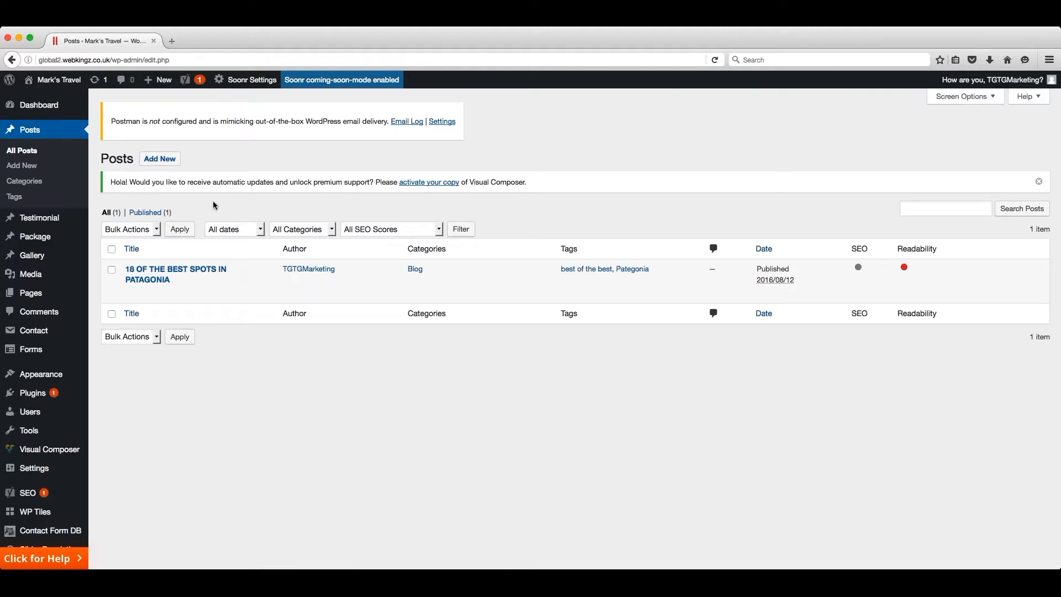
click(167, 162)
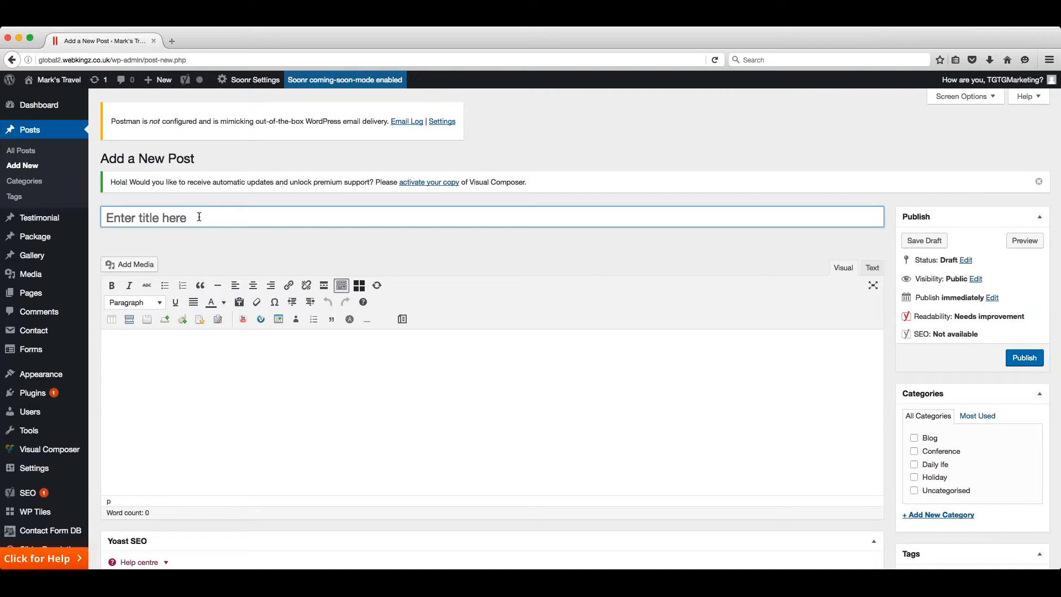
text(Blog Title)
click(282, 349)
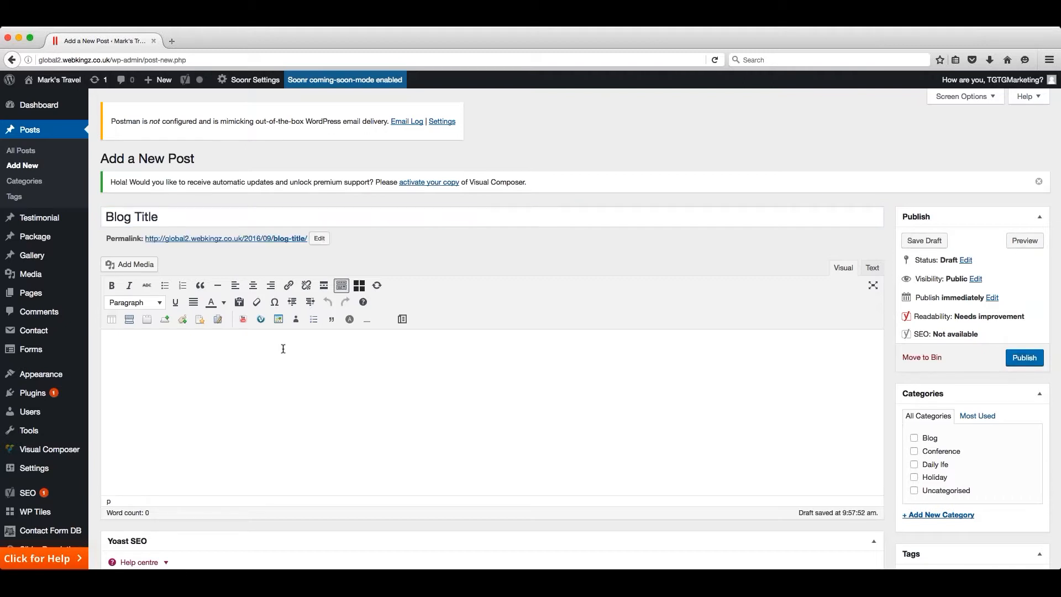
- Open the post's permalink slug for editing and accept it as blog-title
click(321, 240)
drag(314, 238, 275, 238)
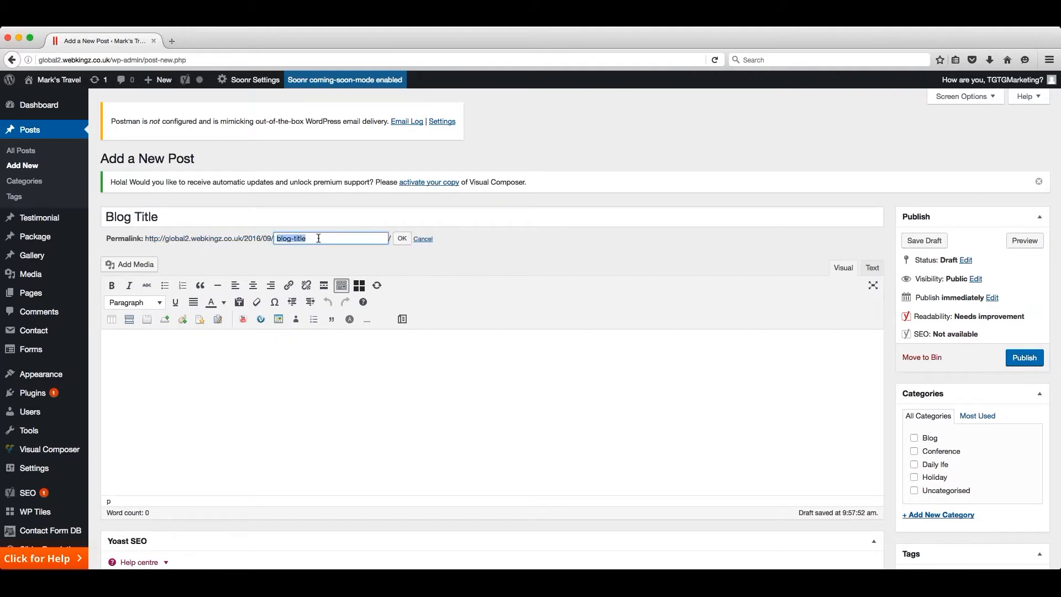
click(401, 238)
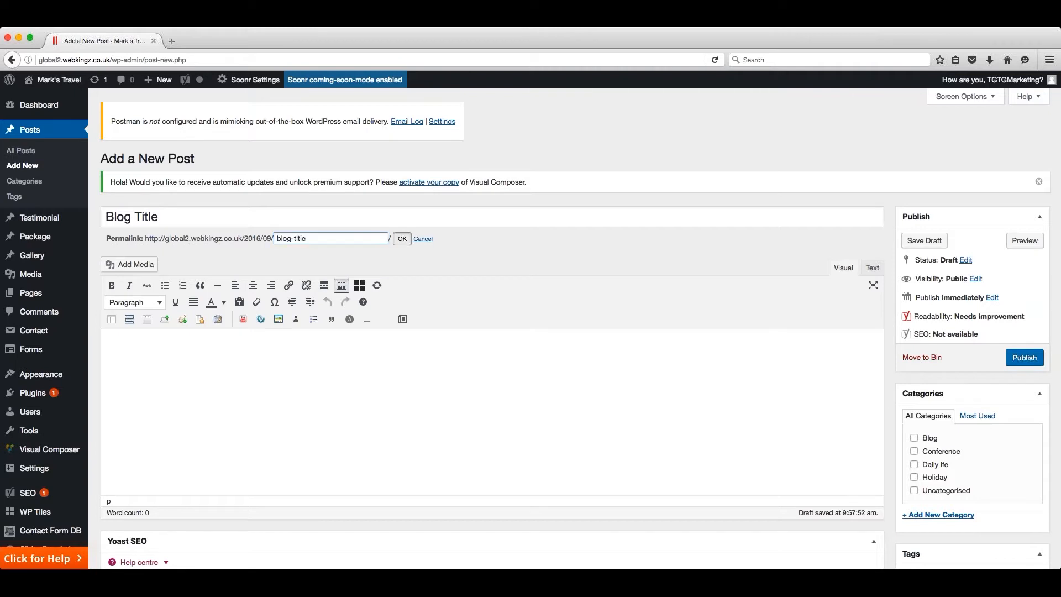
- Write "Heading" in the post body, followed by a new paragraph reading "Paragraph Text"
click(346, 353)
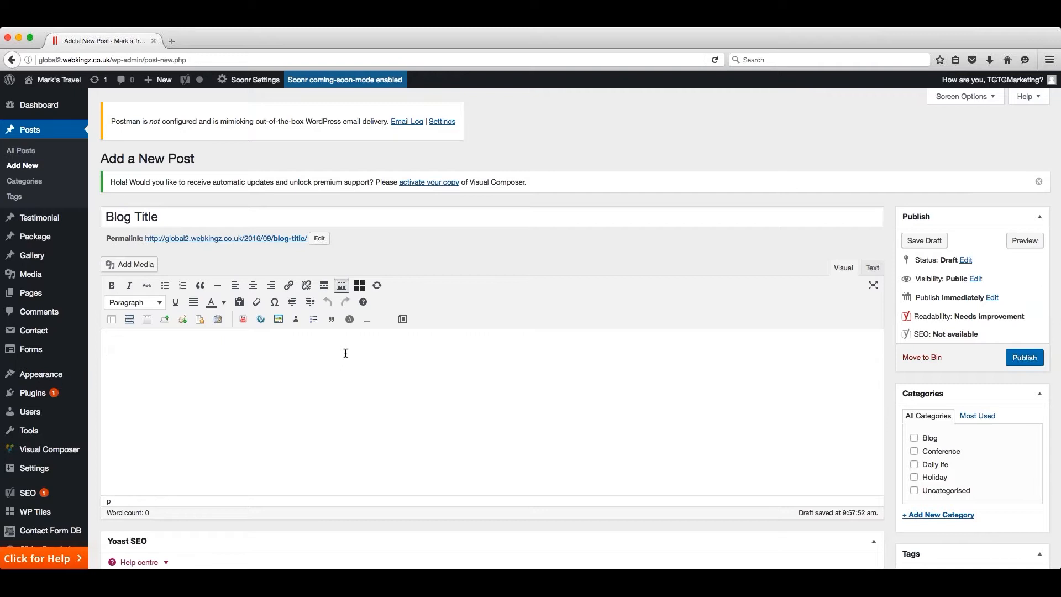
text(Heading)
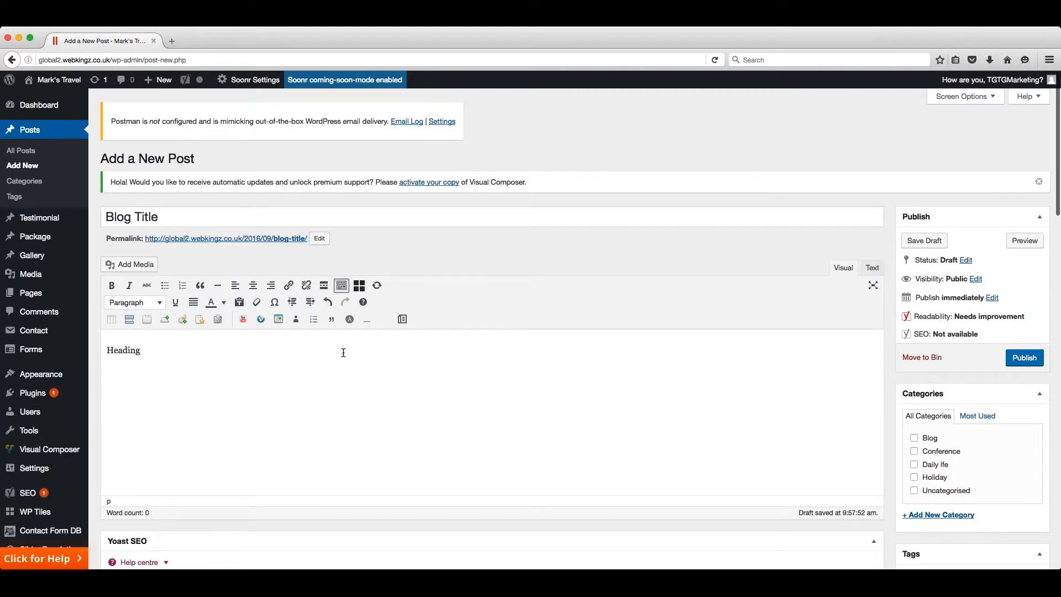
key(Return)
text(Parag)
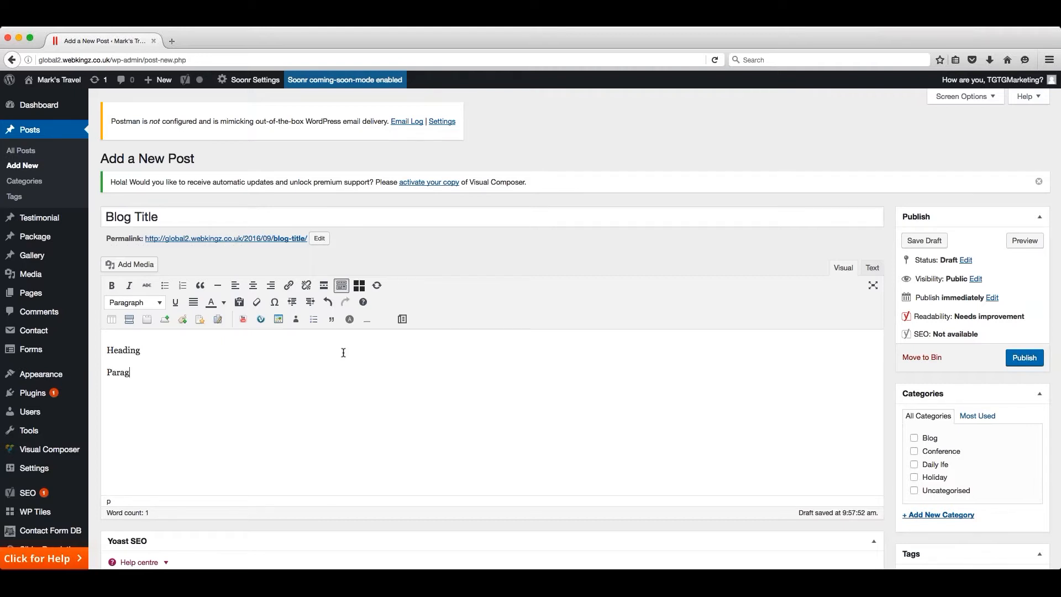
text(raph Text)
- Format the "Heading" line in the post body as Heading 2
drag(142, 349, 103, 350)
click(160, 303)
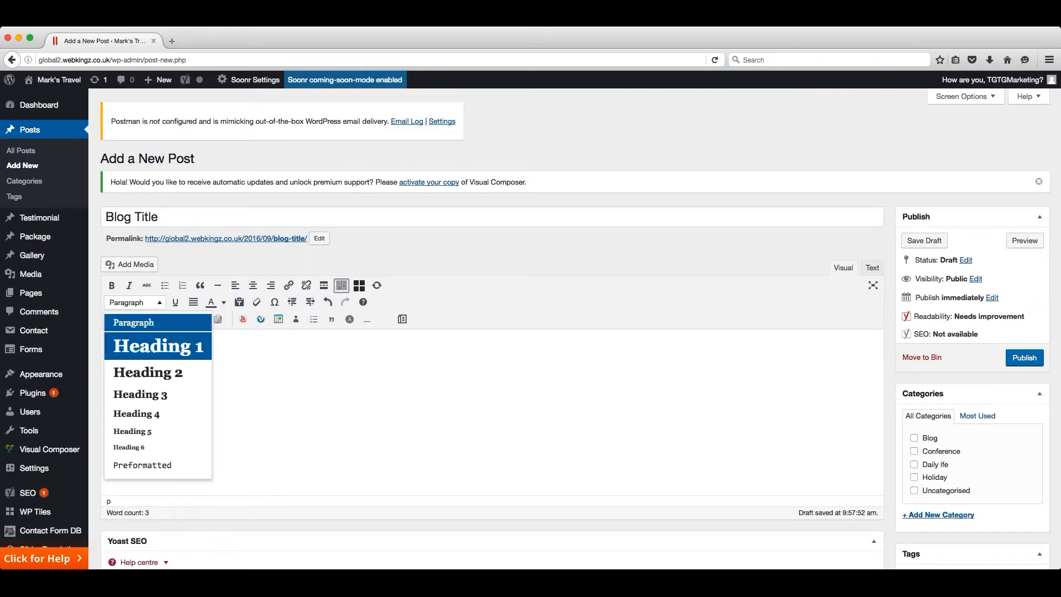
click(138, 371)
- Try bold on the "Paragraph Text" line, remove it, and make the line italic instead
drag(169, 383, 104, 383)
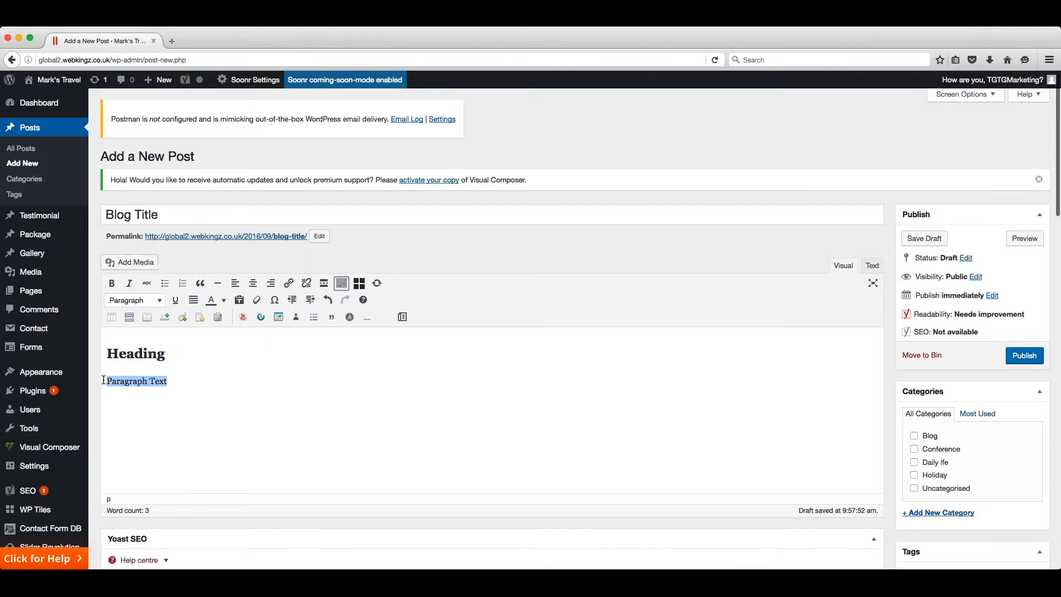
click(111, 283)
click(111, 282)
click(128, 283)
click(184, 380)
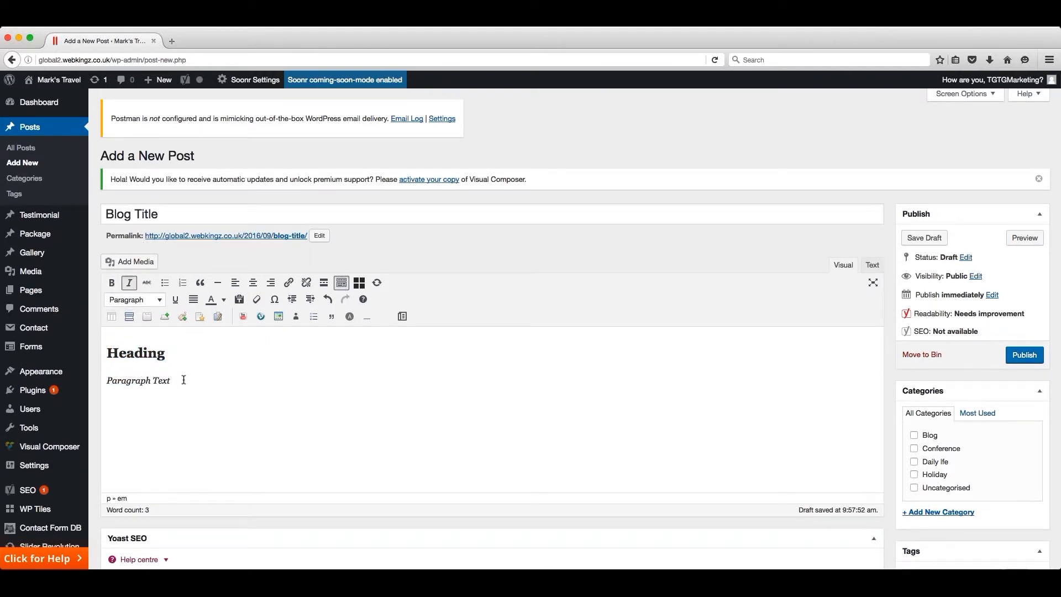
- Insert February.jpeg from the media library after the paragraph, left-aligned, linked to a custom URL and at full size 1920 × 783
click(137, 263)
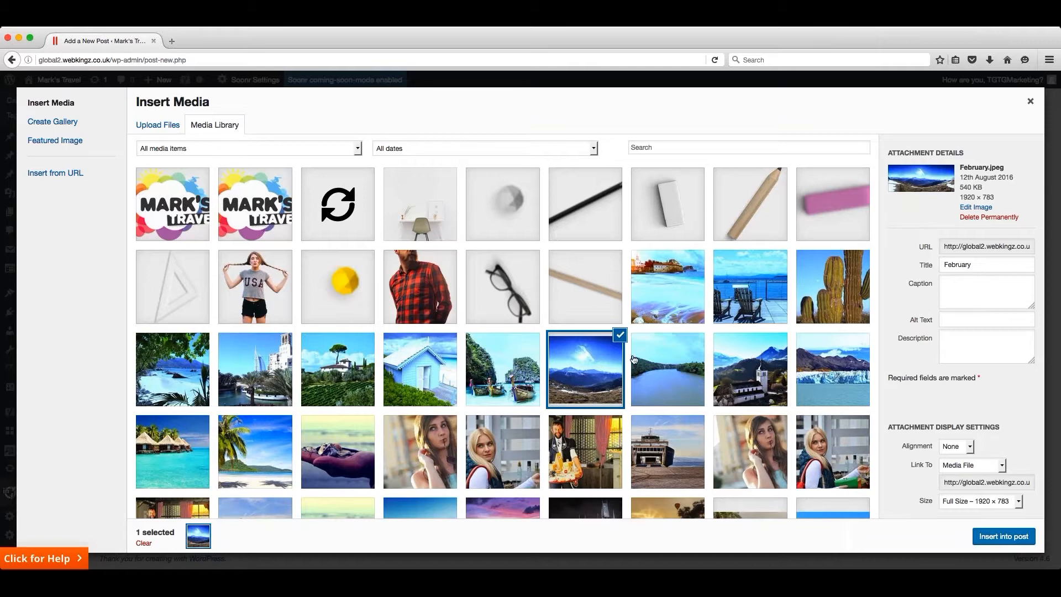
click(970, 447)
click(966, 463)
key(Tab)
key(Down)
key(Down)
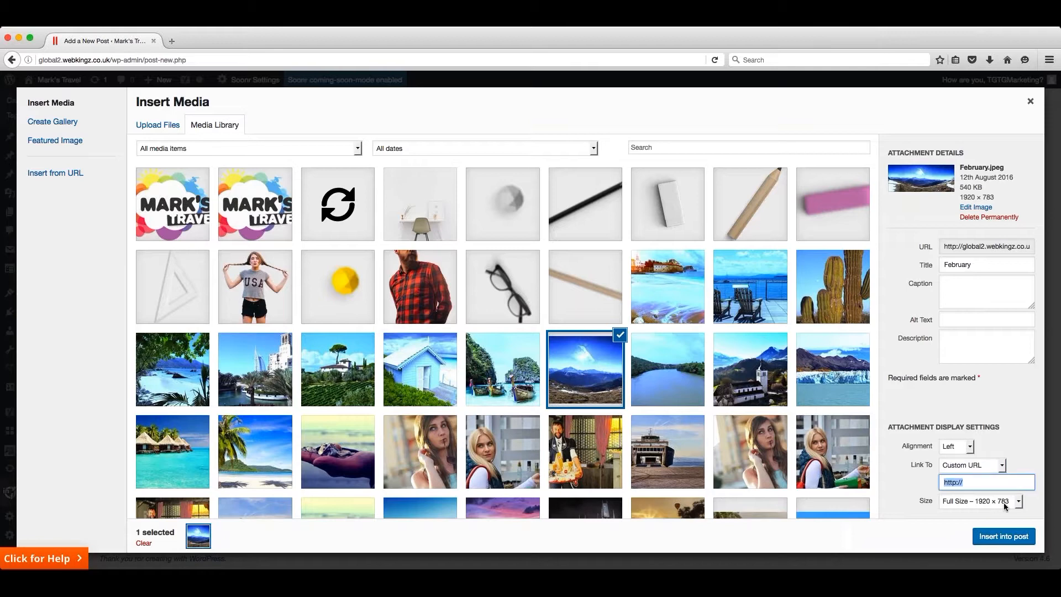
key(Tab)
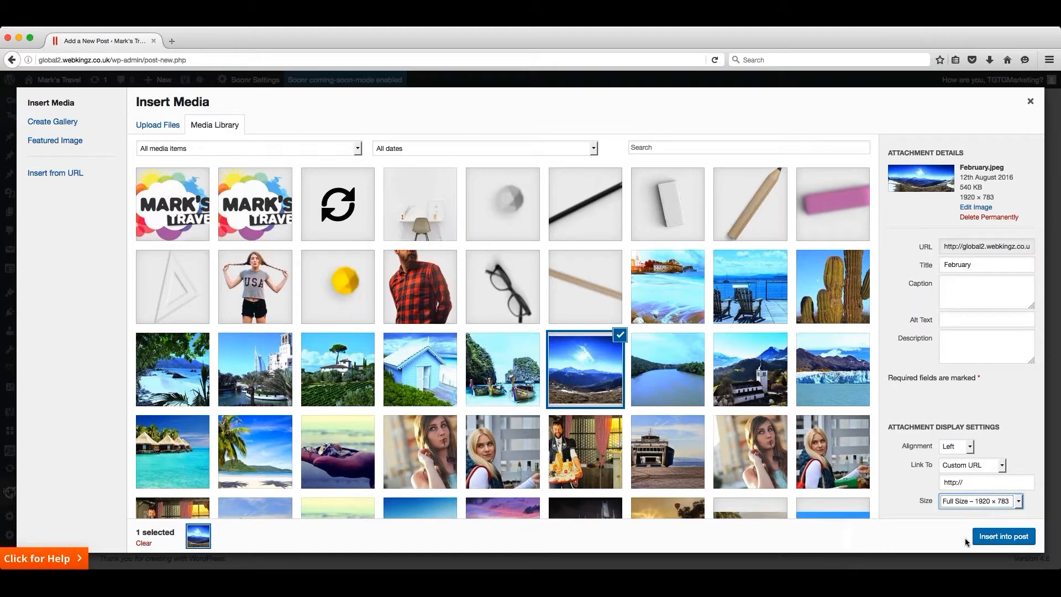
click(1006, 537)
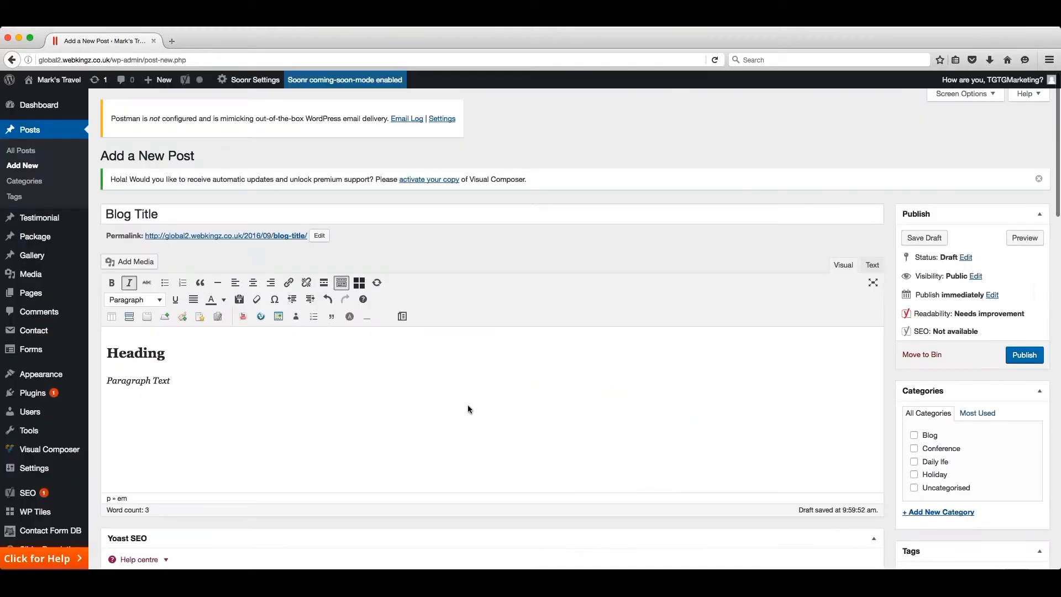
- Assign the post to the Blog, Conference and Daily lfe categories
scroll(375, 388, down, 5)
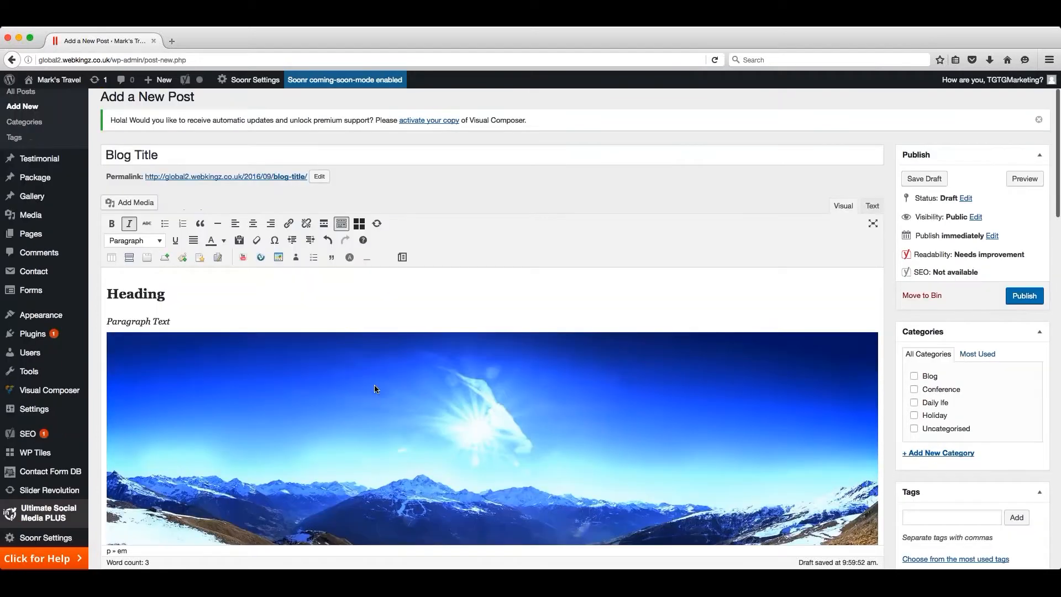
scroll(375, 388, down, 1)
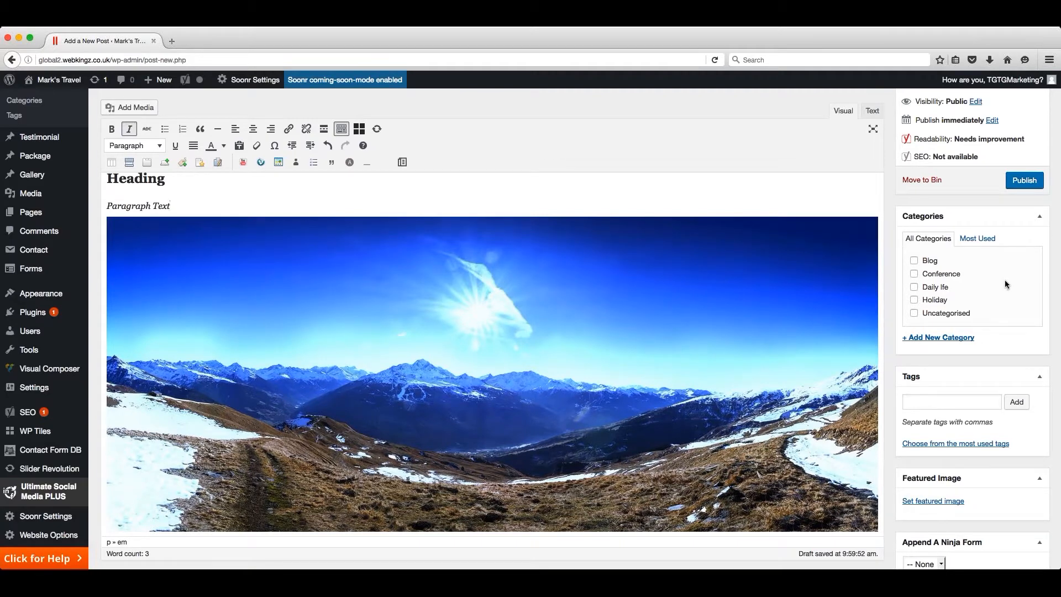
click(914, 261)
click(914, 274)
click(914, 287)
- Add a new post category named Travel without choosing a parent category
click(938, 339)
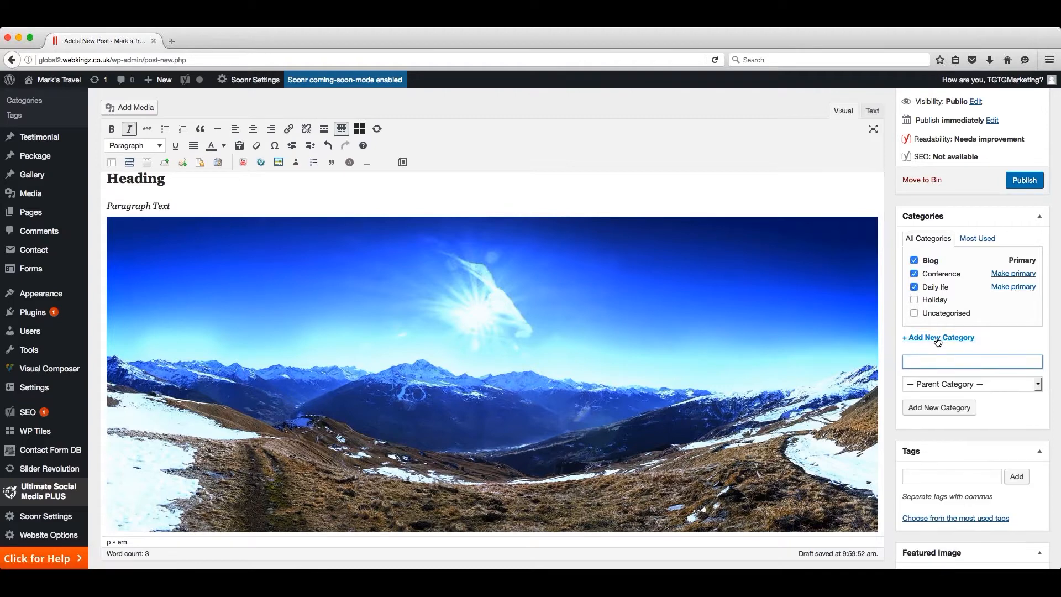
text(Travel)
click(940, 407)
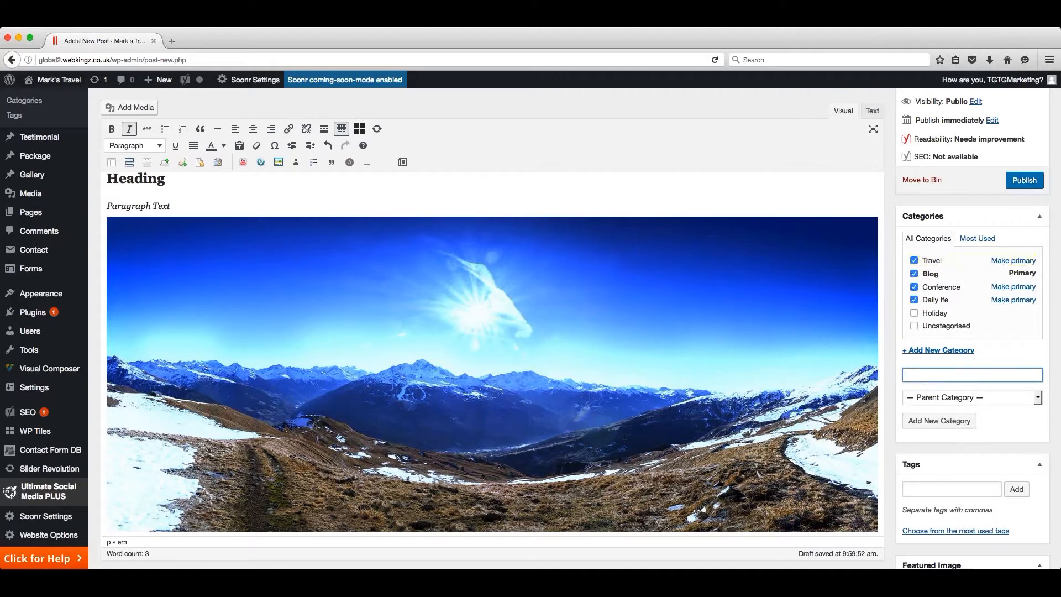
- Set April.jpeg from the media library as the post's featured image
scroll(940, 404, down, 5)
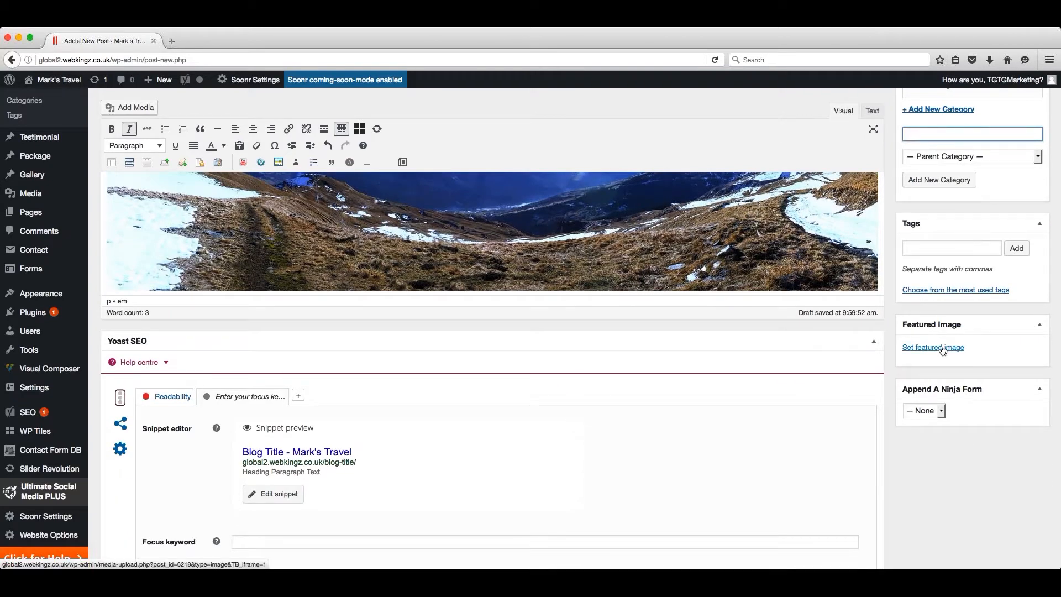
click(942, 348)
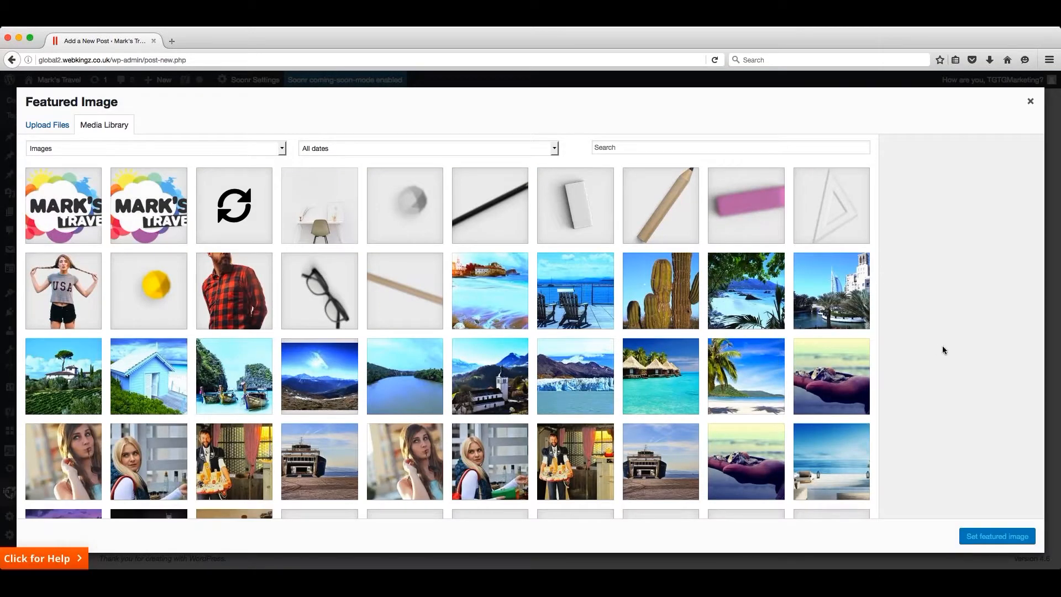
click(546, 372)
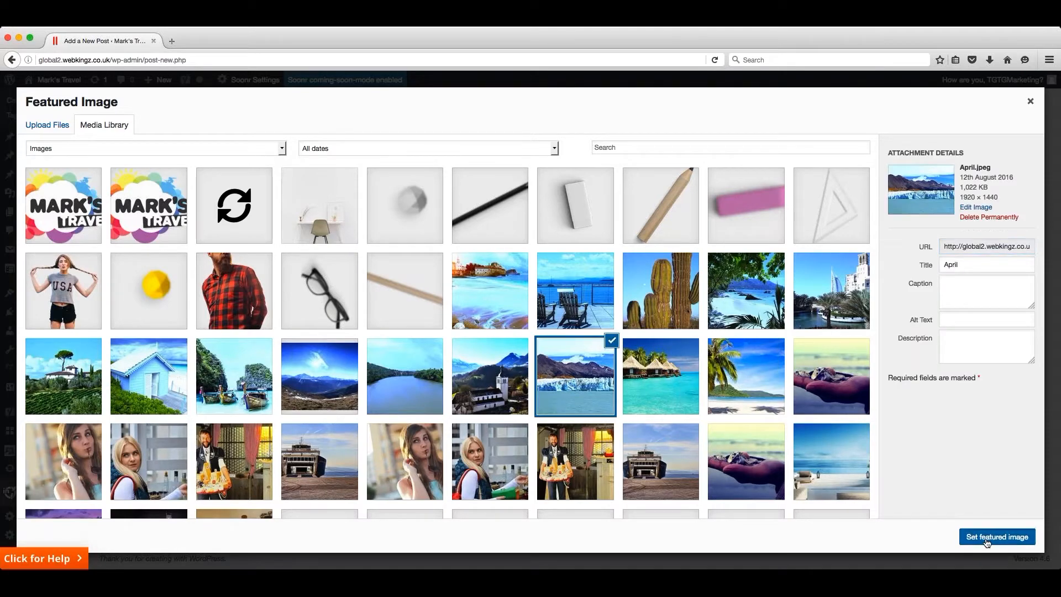
click(998, 536)
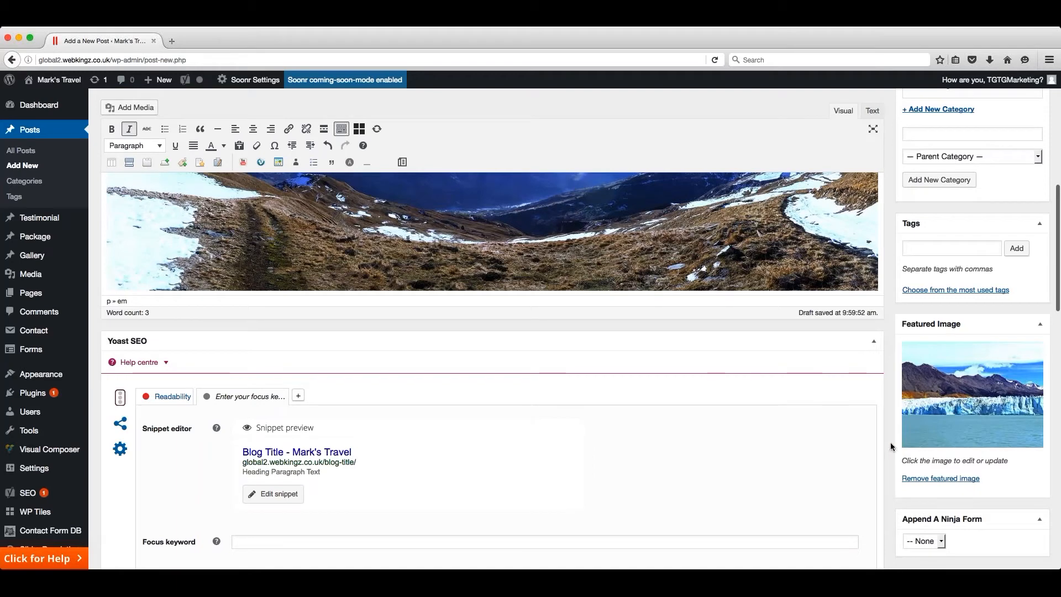
- Publish the post and look through the site's live blog page
scroll(891, 442, up, 5)
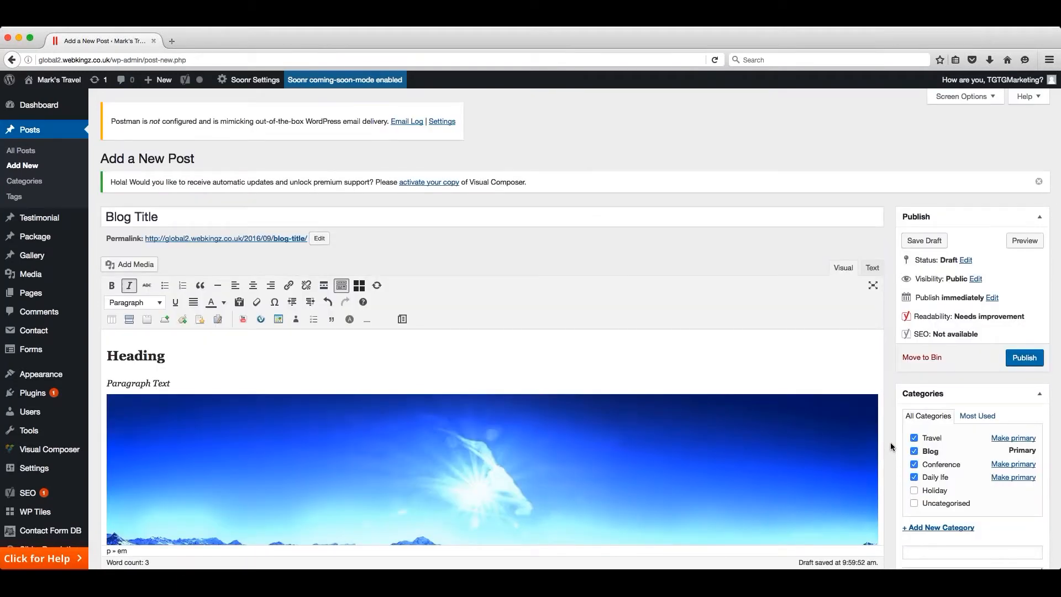
click(1025, 357)
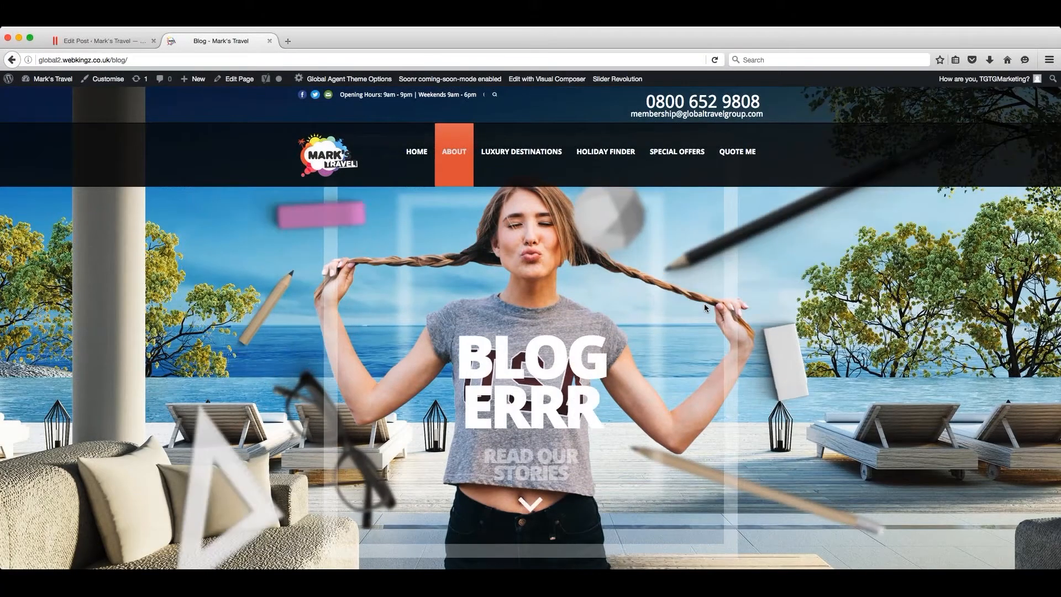
scroll(704, 304, down, 5)
scroll(704, 304, down, 2)
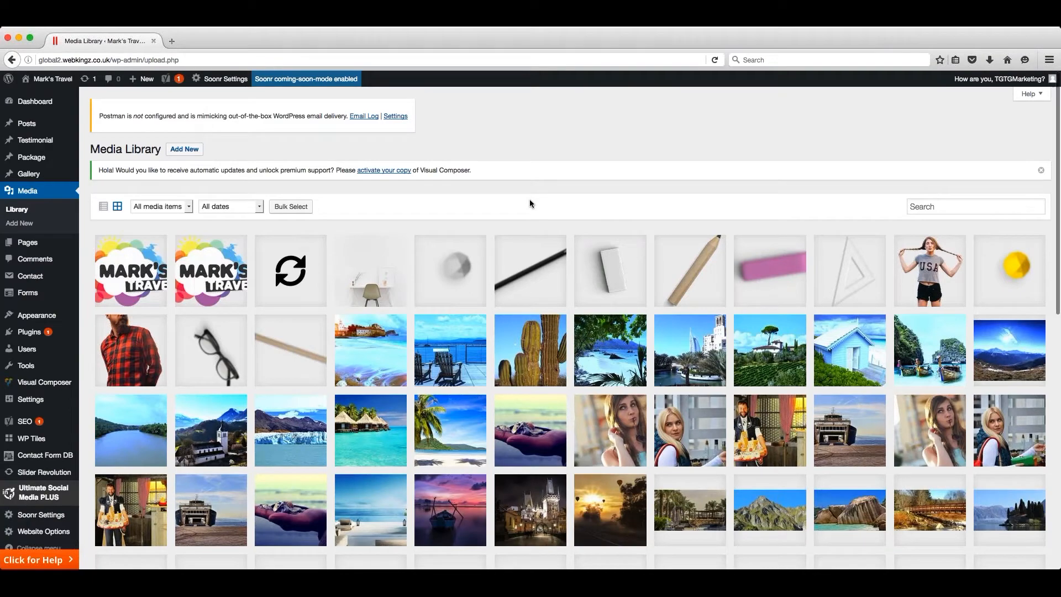
- Upload the picture beach-84533.jpg to the media library and open its attachment details
click(188, 149)
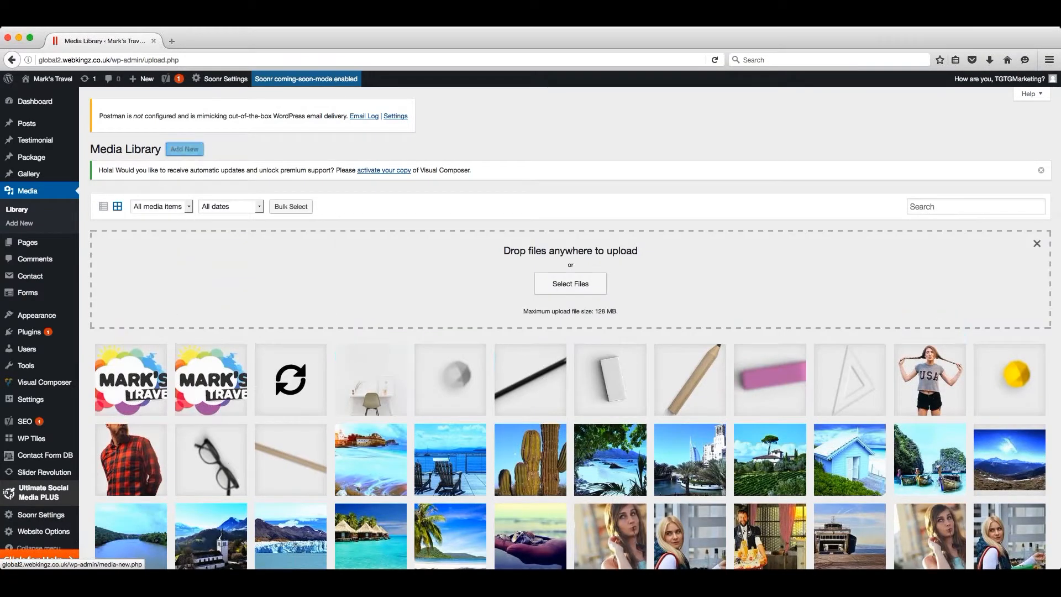
click(578, 284)
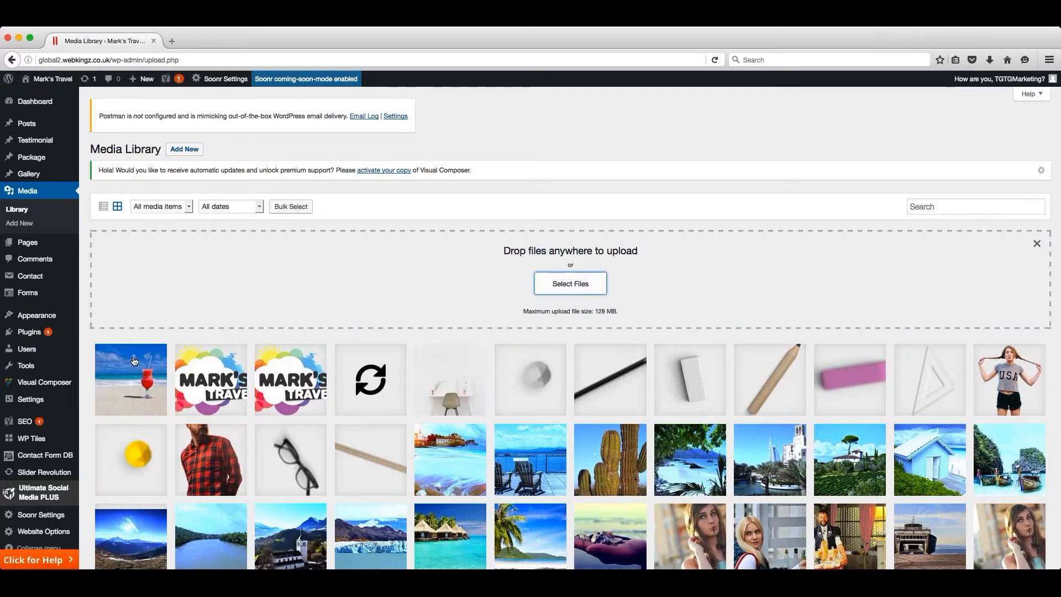
click(135, 361)
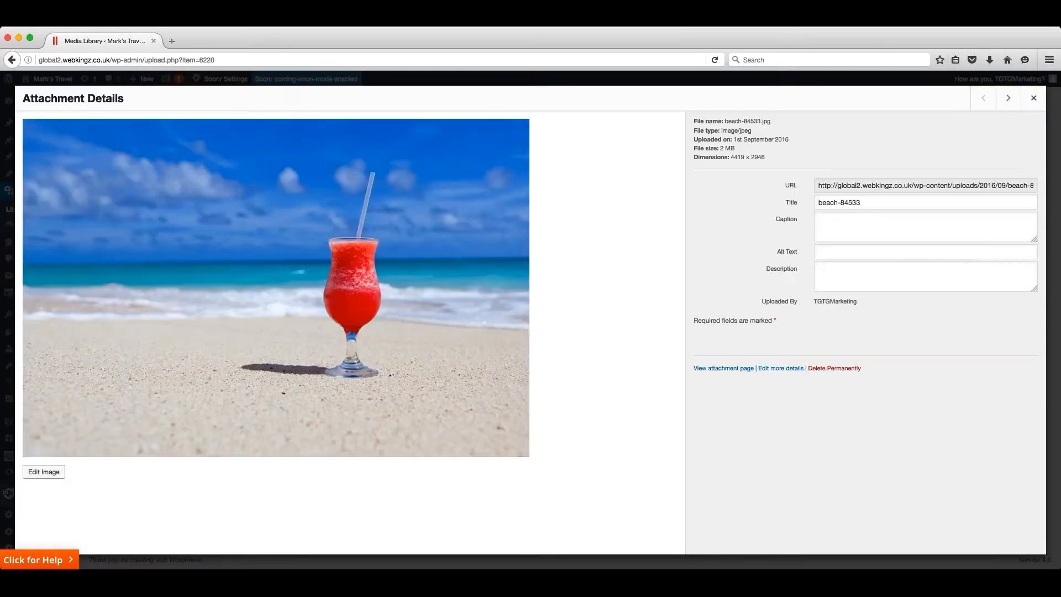
- Open the beach-84533 picture in the image editor from its attachment details
click(46, 473)
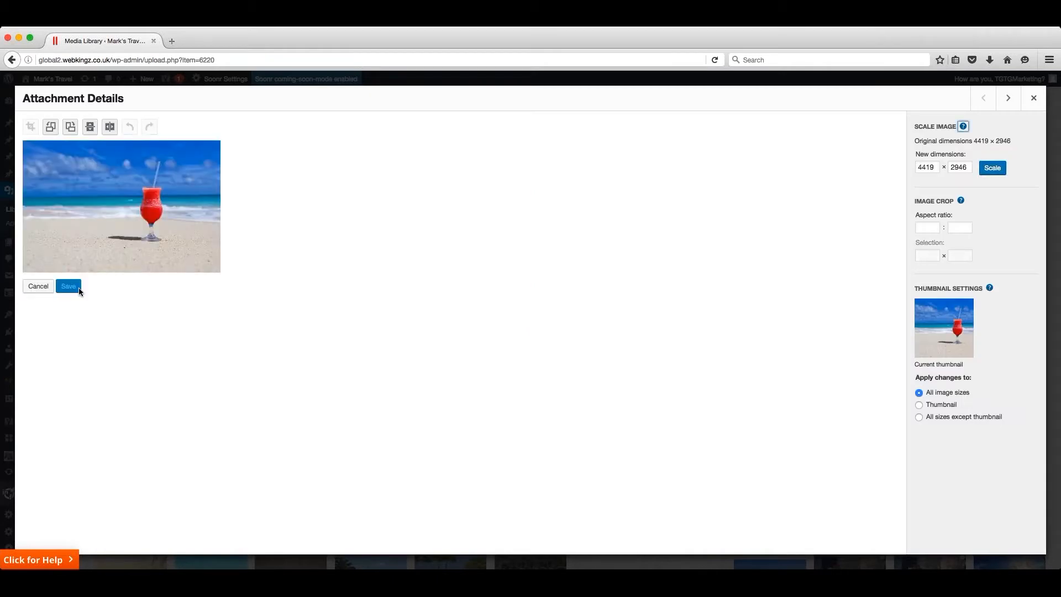
- Try rotating the beach picture clockwise and back, and flipping it horizontally and back
click(70, 127)
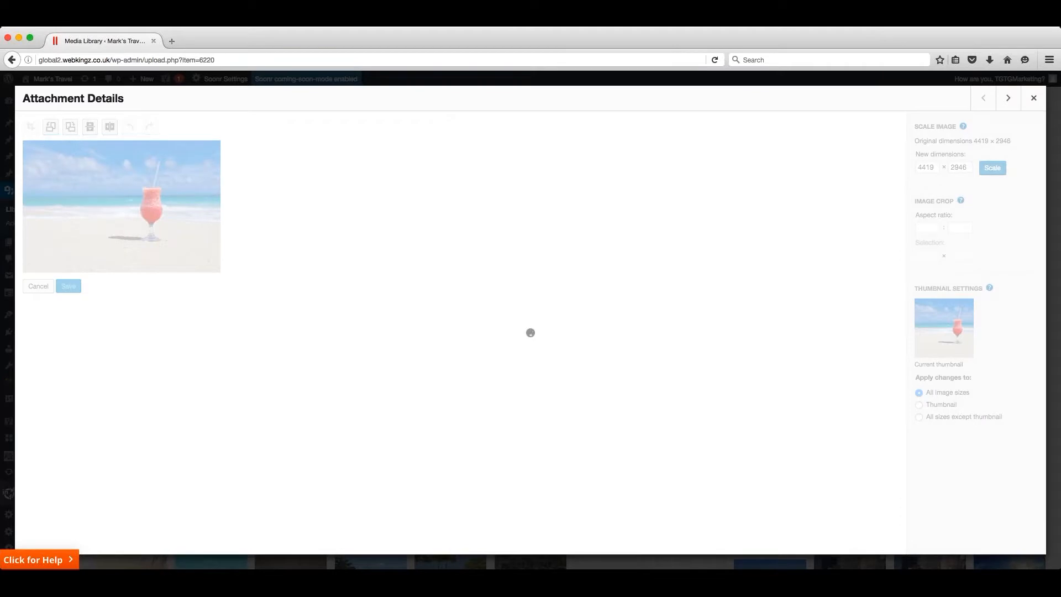
click(70, 127)
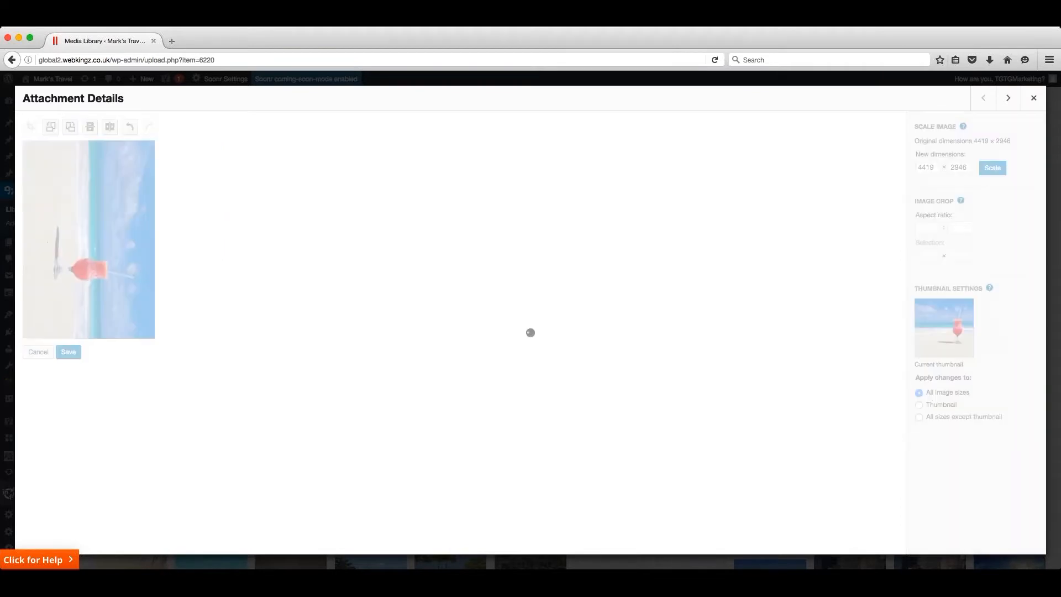
click(111, 127)
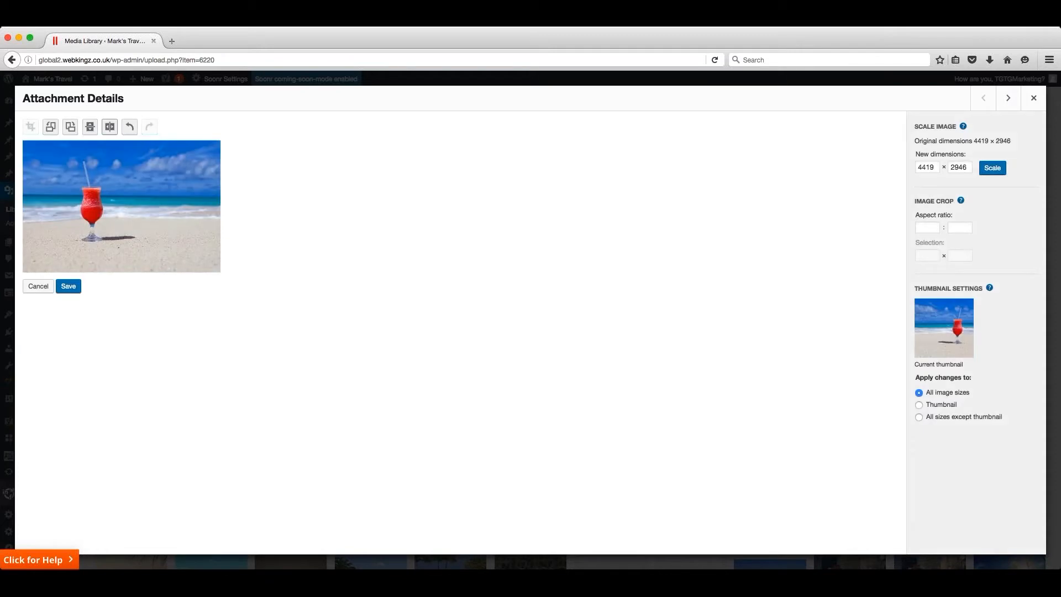
click(110, 127)
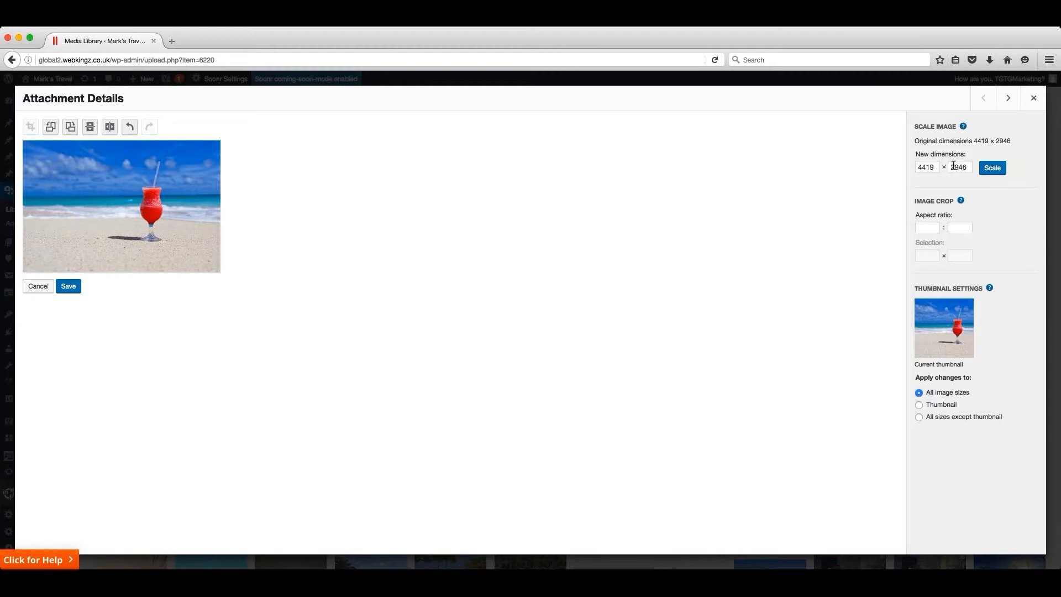
- Scale the beach picture to 1920 × 1280, discarding the unsaved rotation and flip edits
drag(938, 167, 912, 165)
text(1920)
click(993, 167)
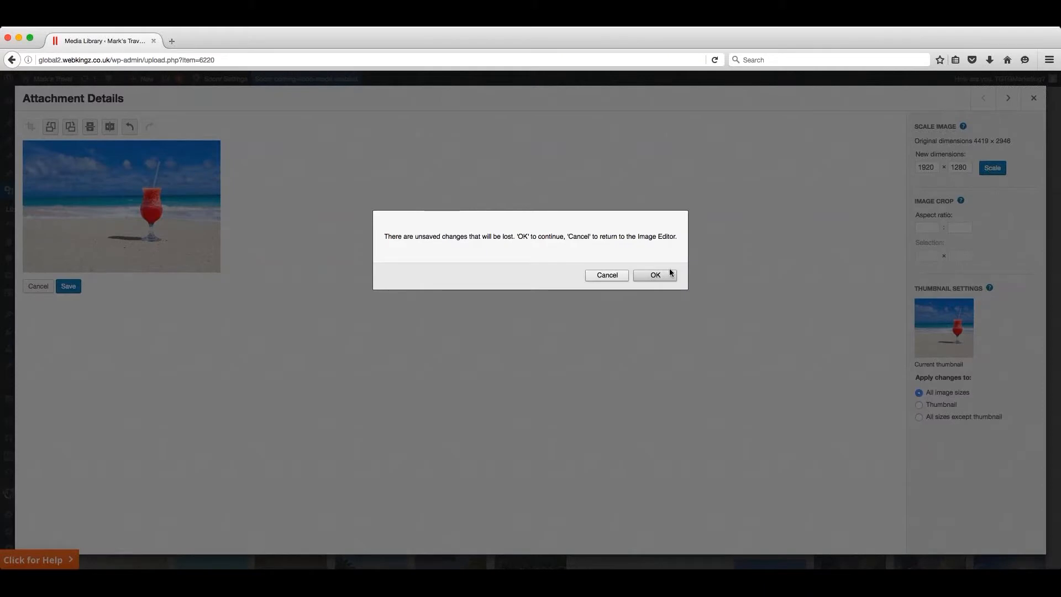
click(656, 276)
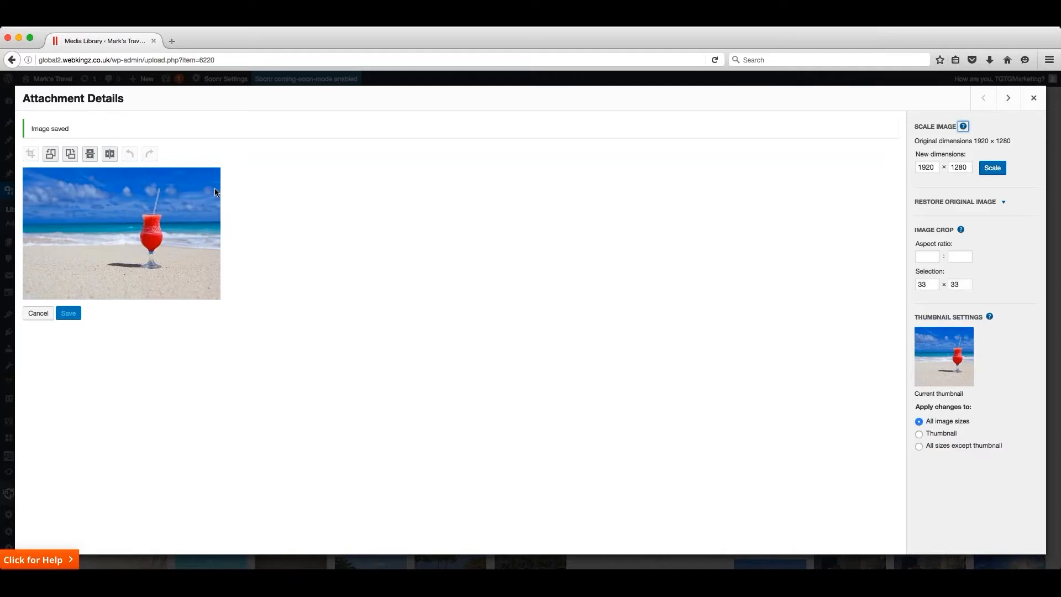
- Crop the beach picture to a full-width band around the drink, with a selection of about 4420 × 1700, and save it
drag(216, 191, 24, 263)
drag(215, 226, 226, 225)
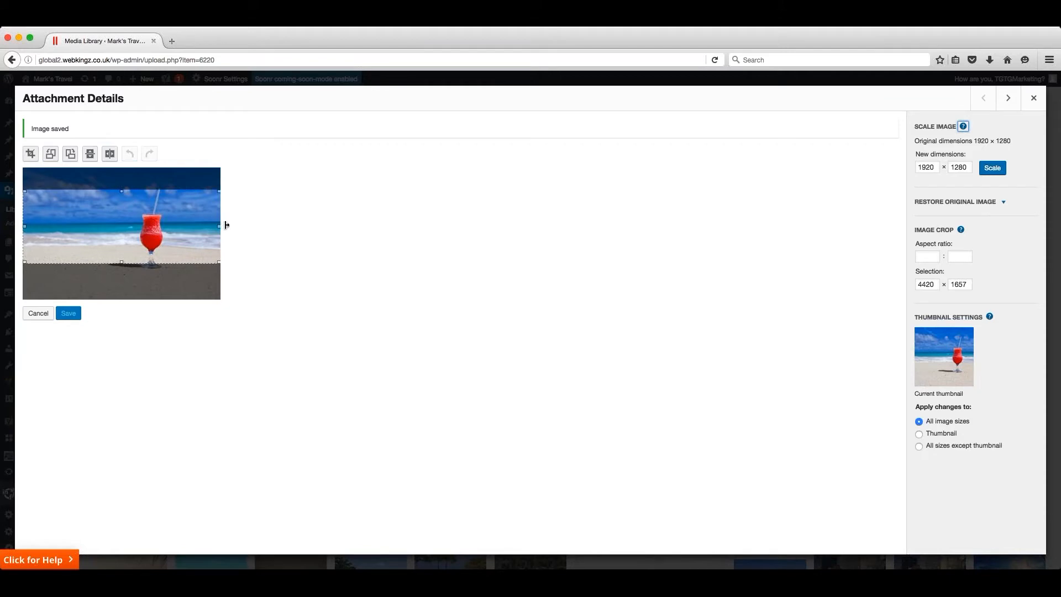
drag(122, 262, 121, 281)
drag(181, 236, 182, 234)
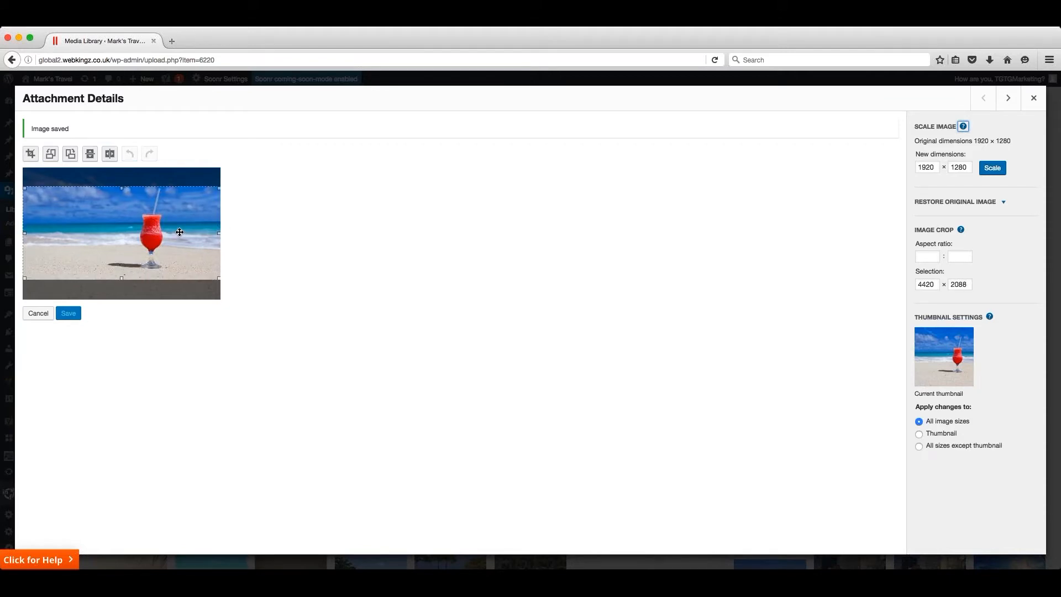
drag(121, 187, 122, 198)
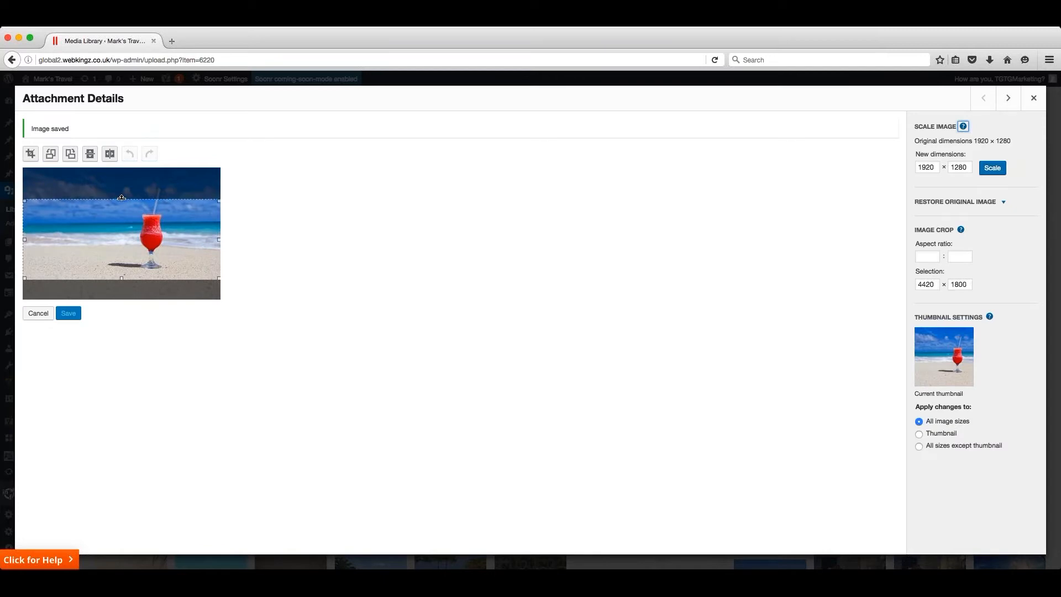
drag(122, 279, 122, 275)
drag(174, 231, 174, 234)
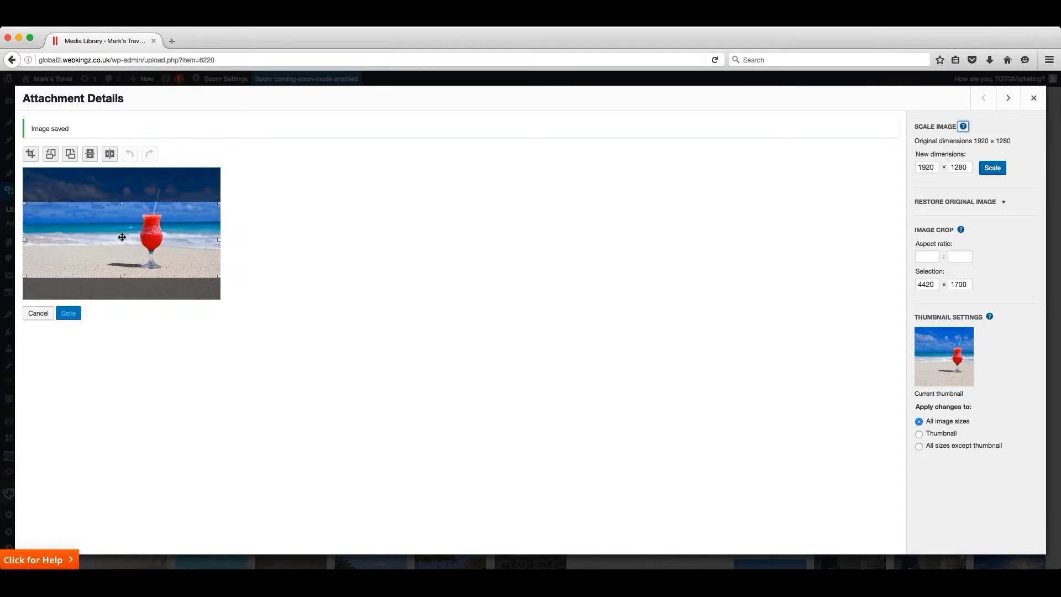
click(31, 153)
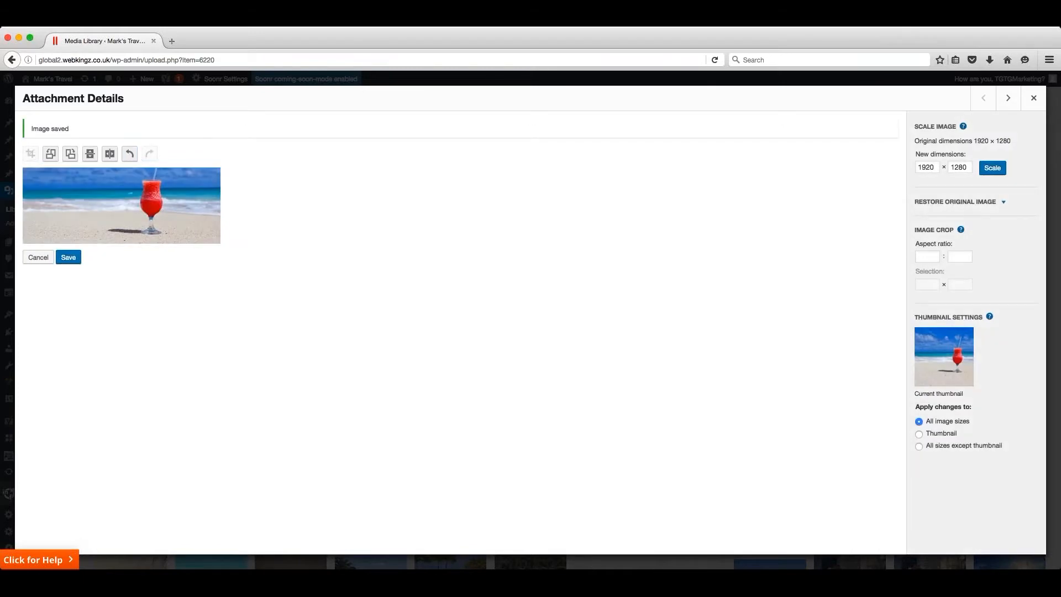
click(67, 260)
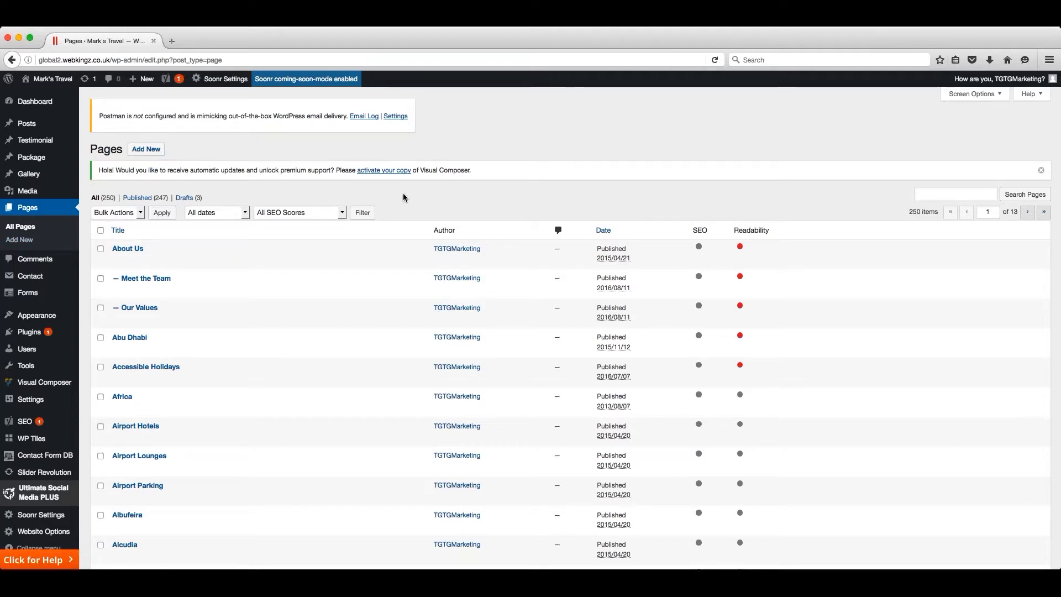
- Look over the About Us page's title, slug and date in Quick Edit and close it without saving
click(943, 193)
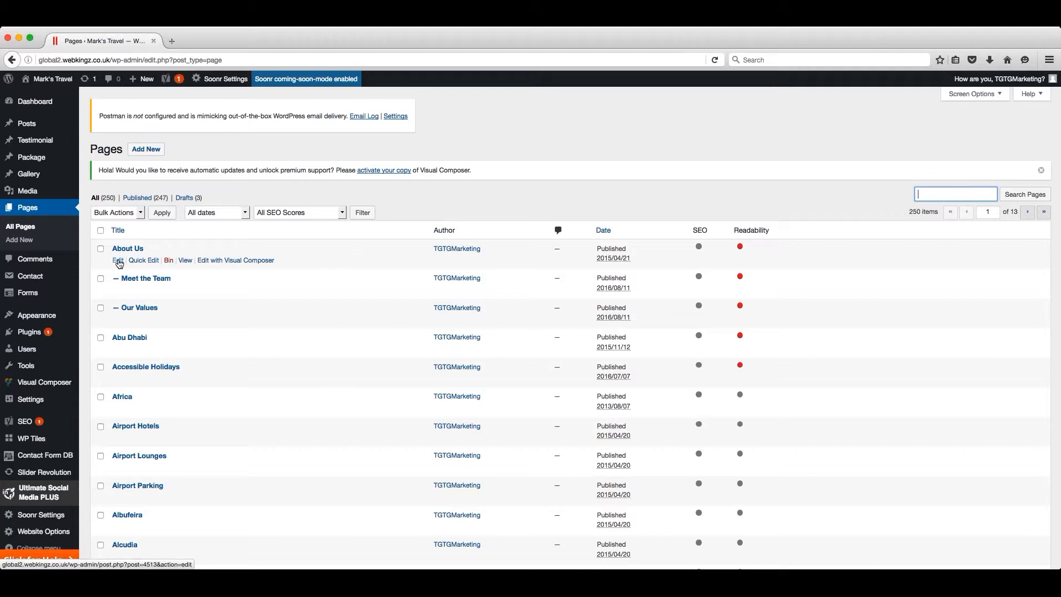
click(150, 264)
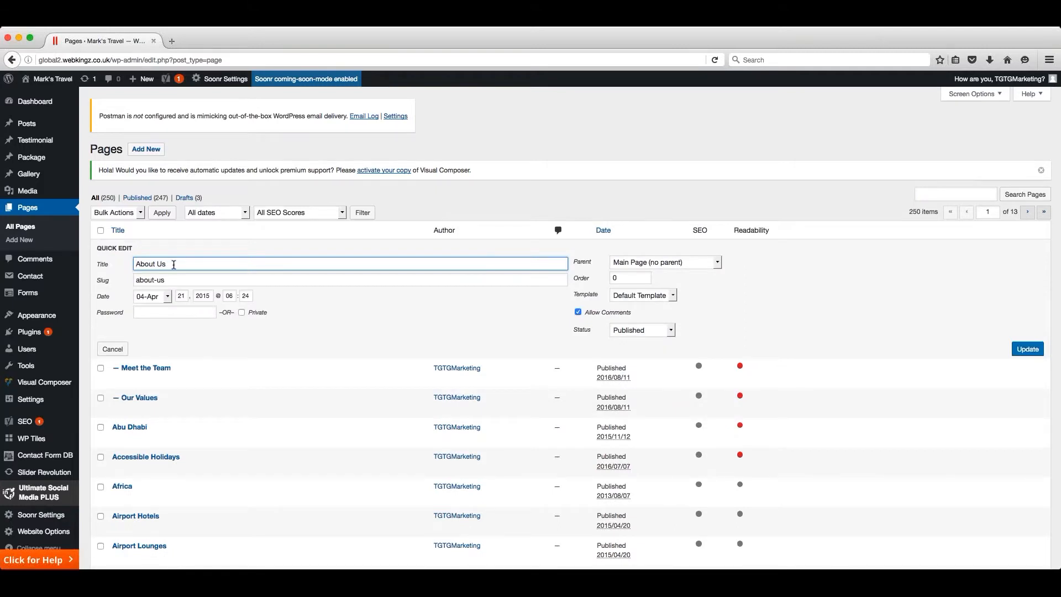
drag(173, 264, 130, 263)
key(Tab)
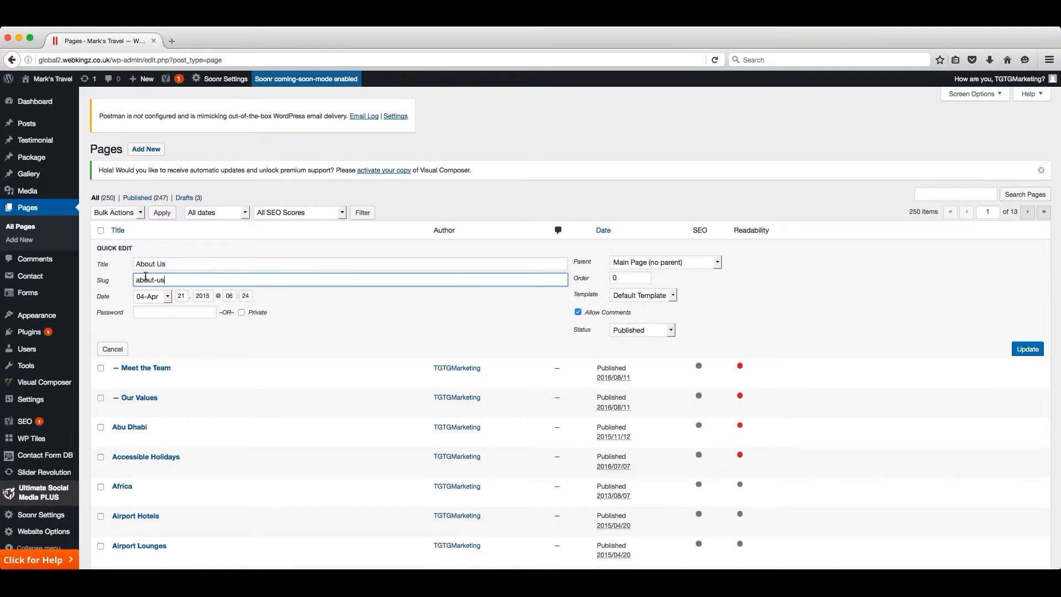
key(Tab)
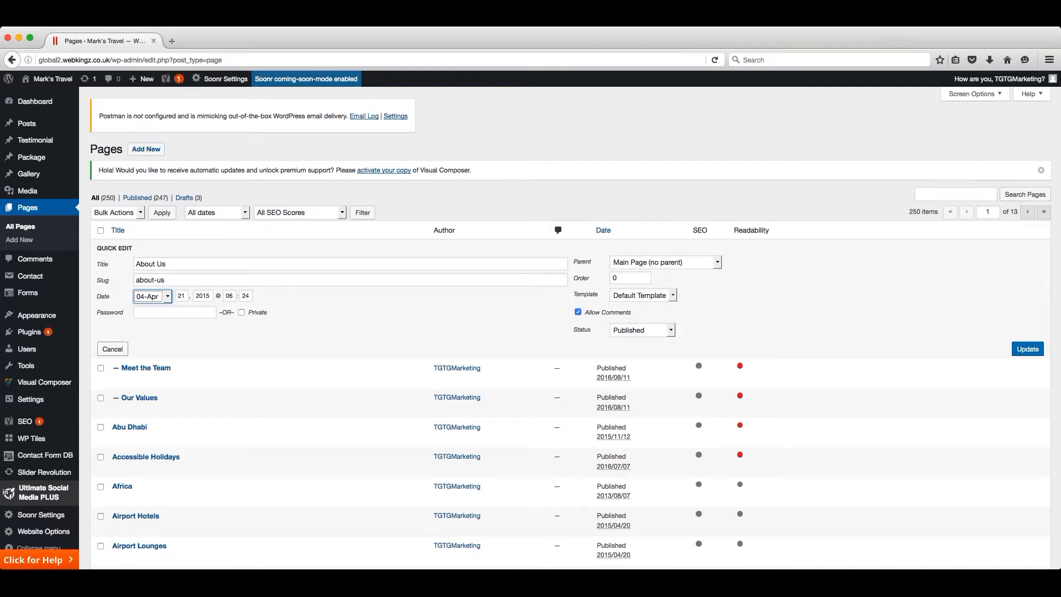
click(112, 350)
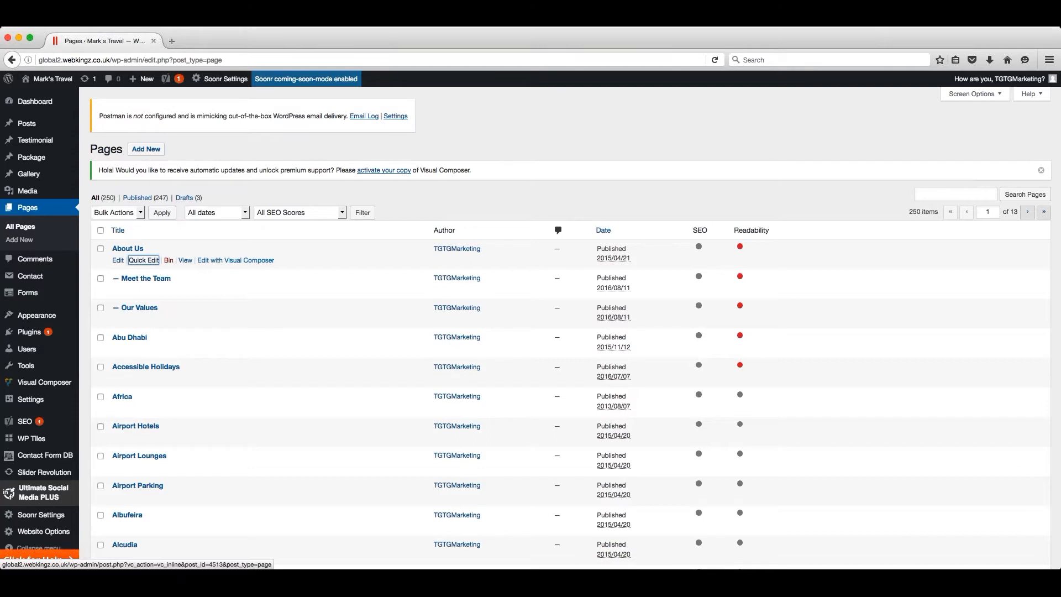
- Start a new page titled "Page Title" and place the cursor in its empty content area
click(146, 151)
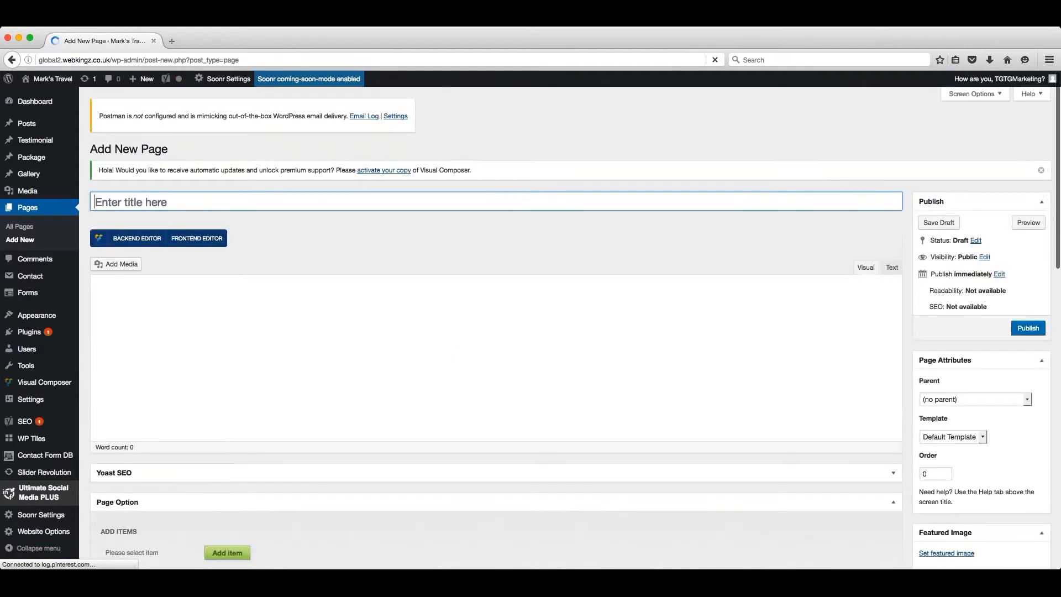
text(Page Title)
click(309, 342)
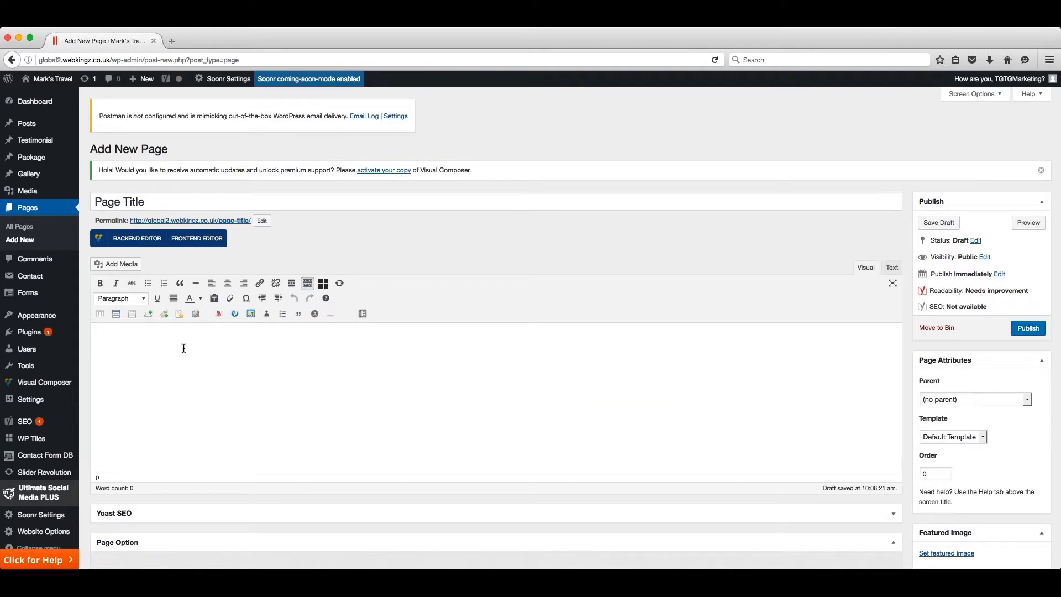
- Switch the new page to the Visual Composer backend editor and add a Google Maps element
scroll(184, 348, down, 1)
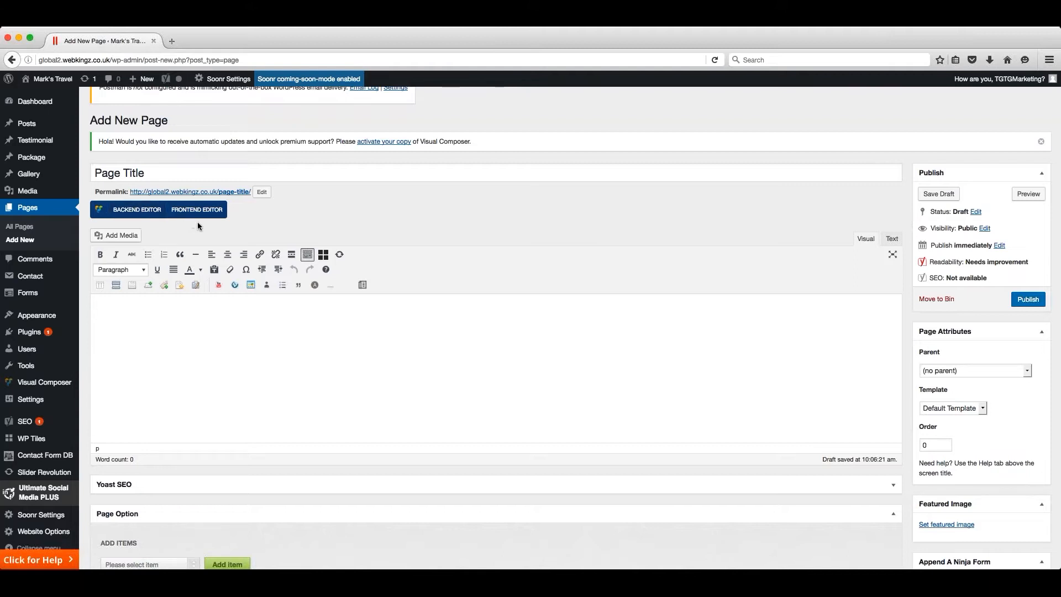
click(137, 212)
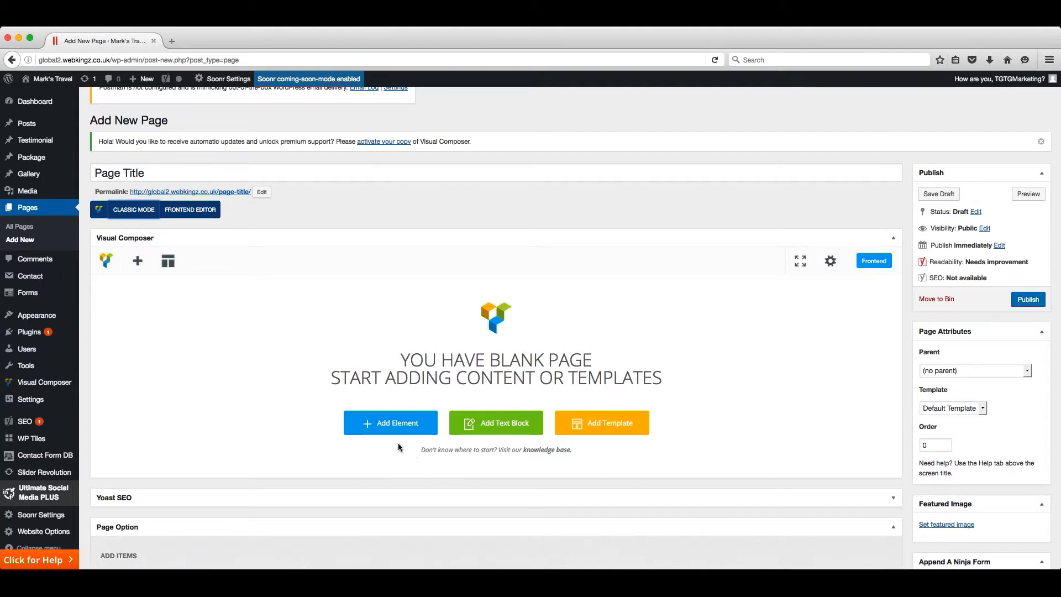
click(395, 424)
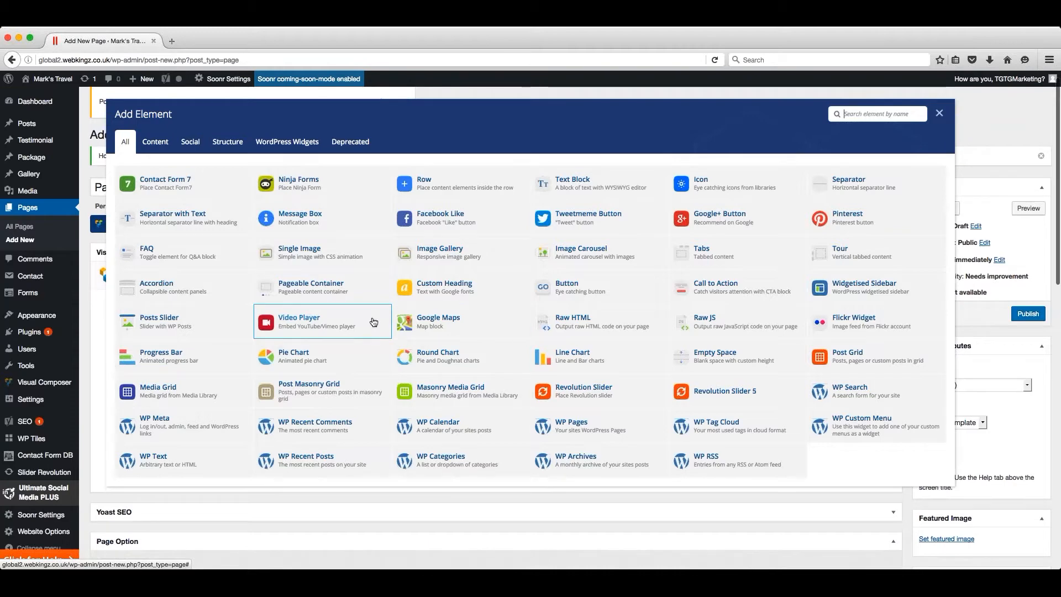
click(495, 321)
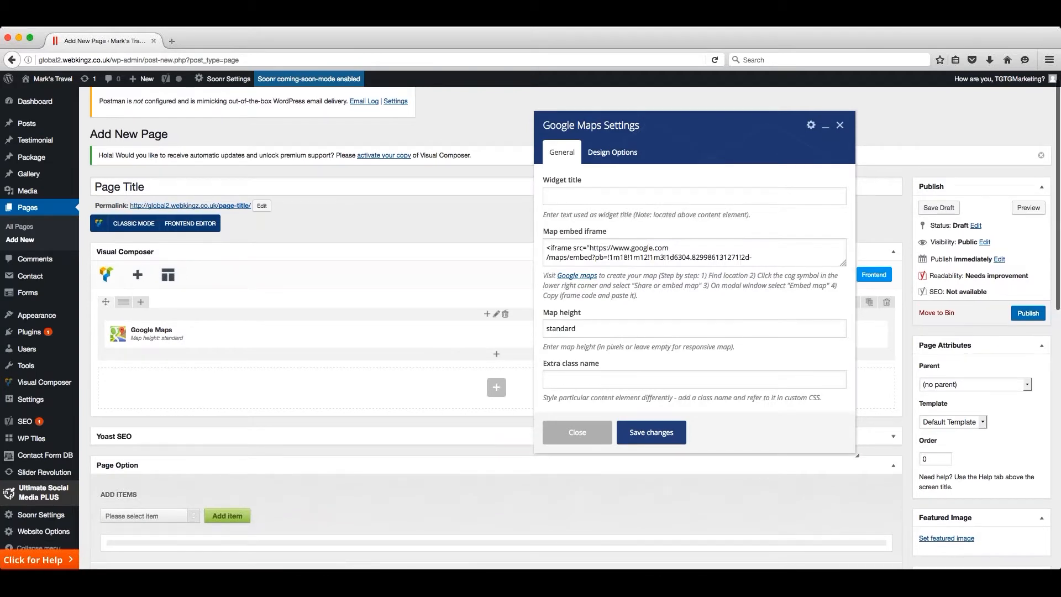
- Review the map's embed iframe code and save the Google Maps element's settings
click(795, 250)
key(ctrl+a)
key(ctrl+v)
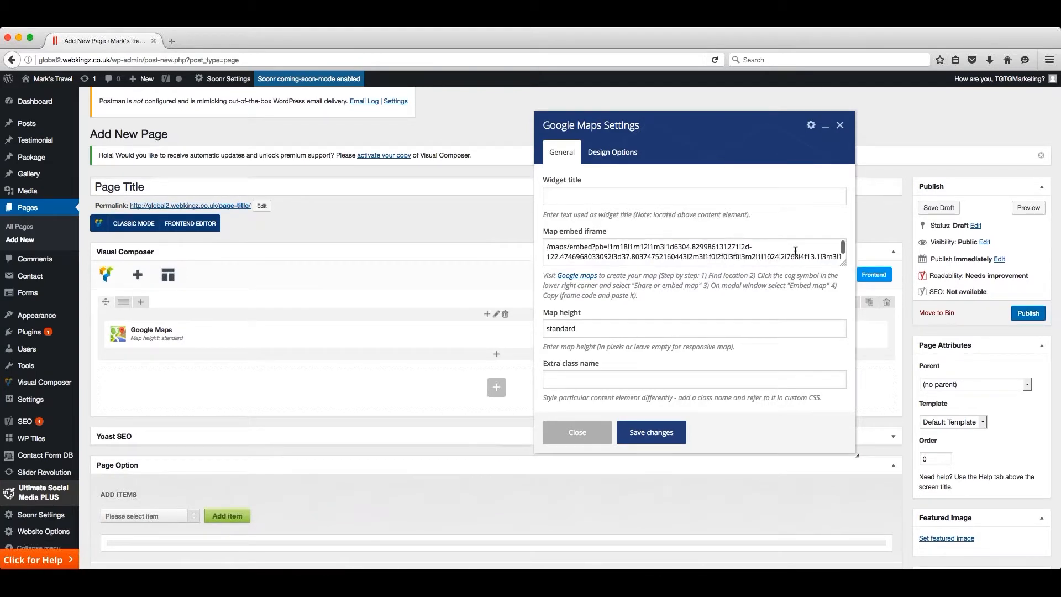
scroll(795, 250, down, 2)
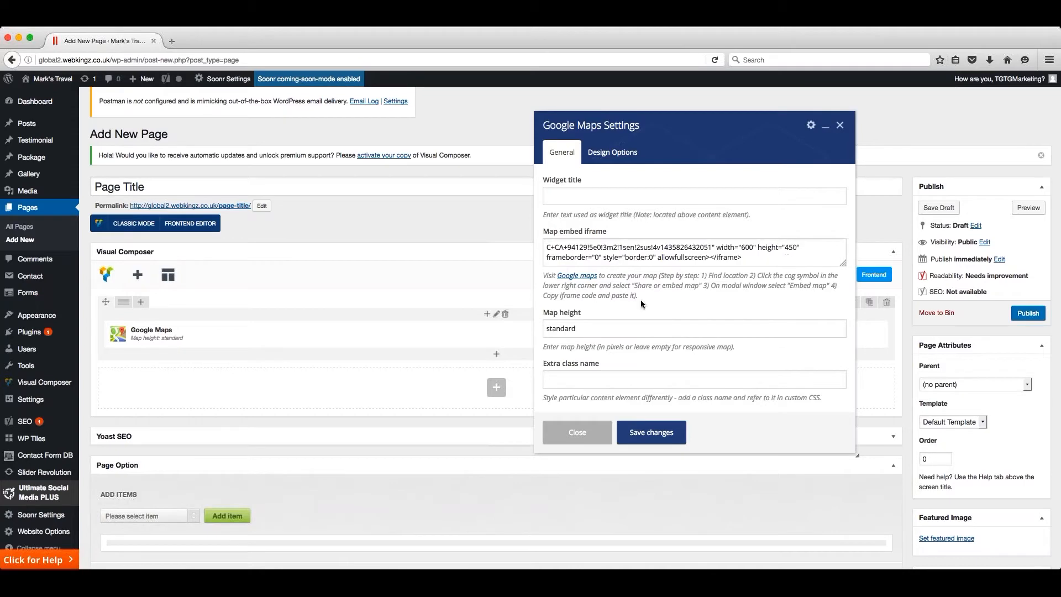
click(648, 428)
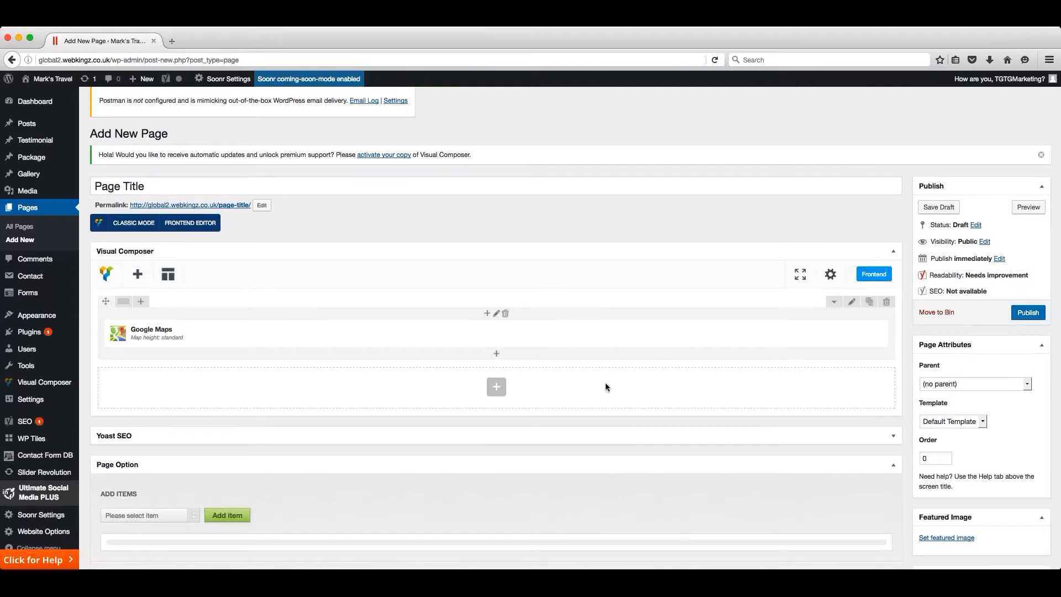
- Split the row containing the Google Maps element into two equal columns
mouse_move(355, 343)
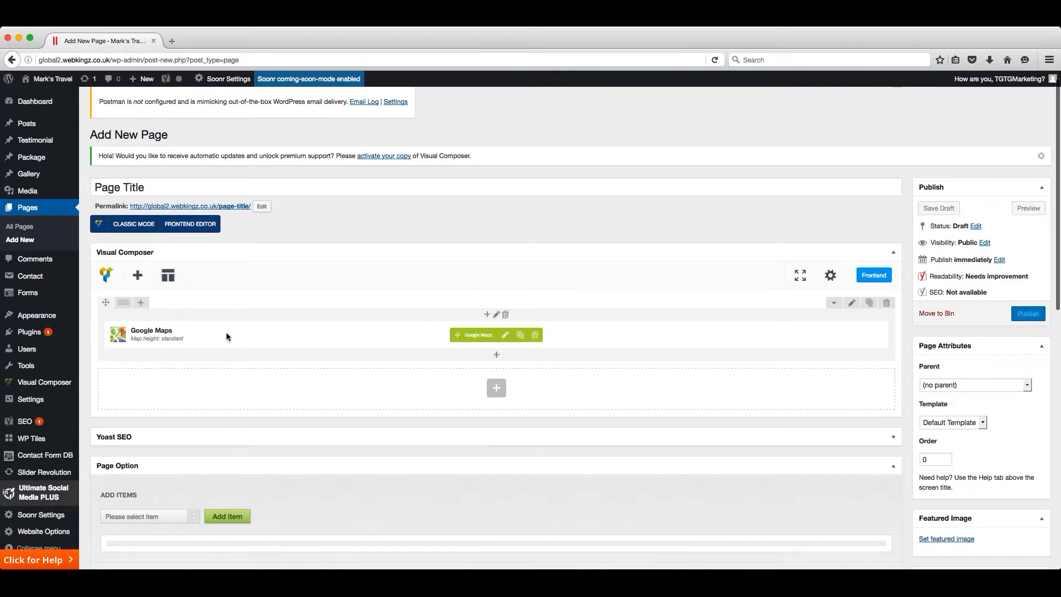
scroll(221, 333, up, 1)
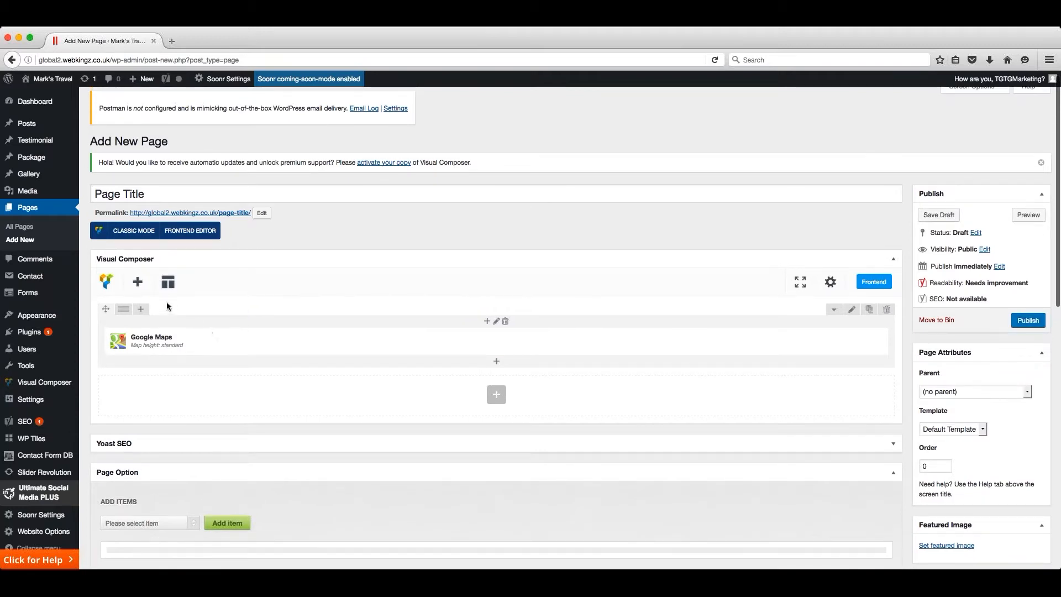
mouse_move(123, 312)
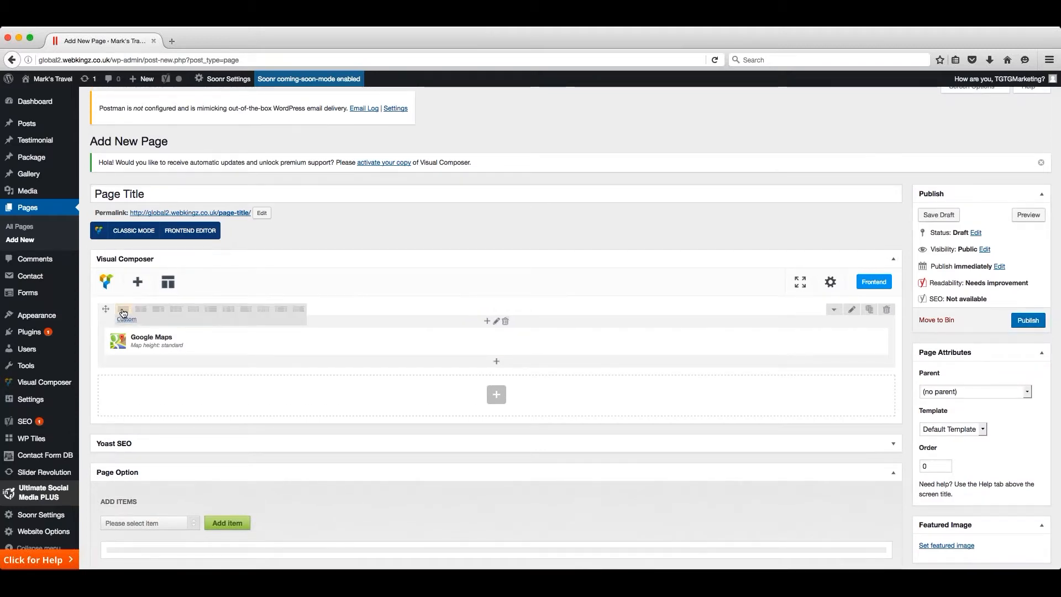
scroll(124, 312, down, 1)
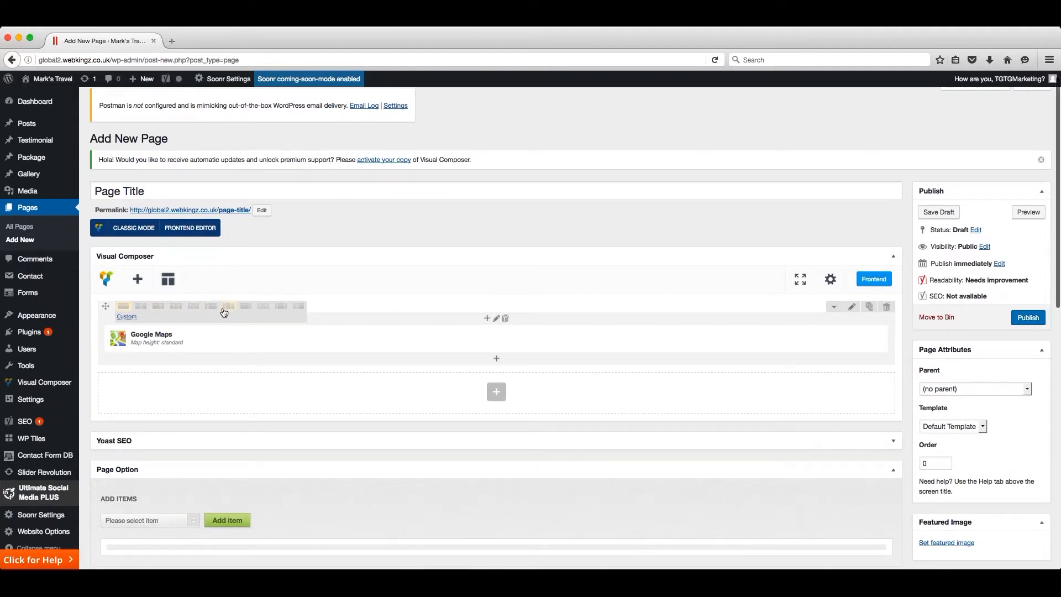
click(141, 309)
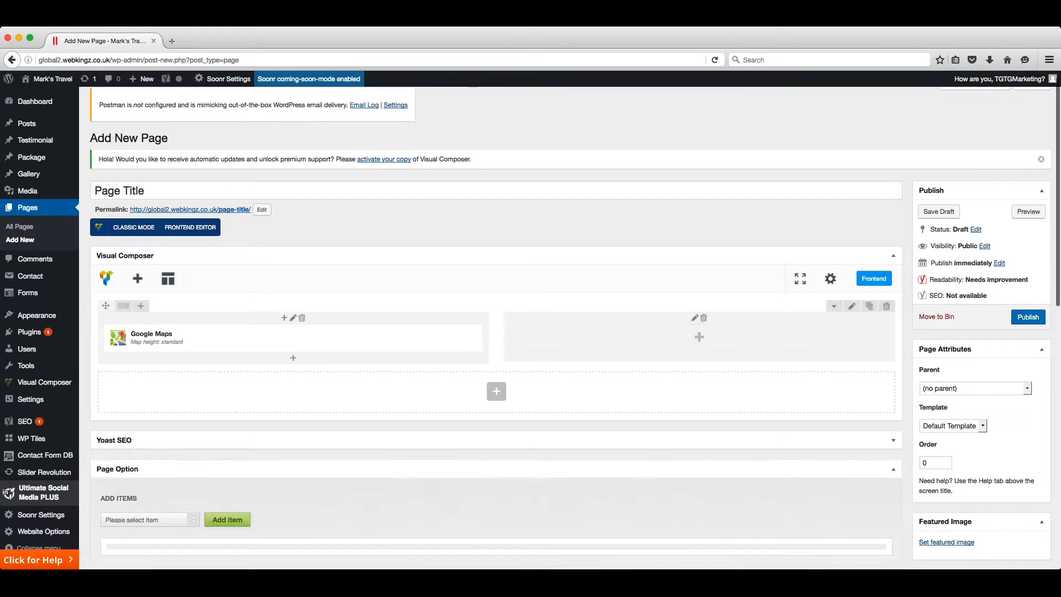
- Add a Video Player element to the empty column, review its Vimeo link and display options, and save its settings
click(700, 338)
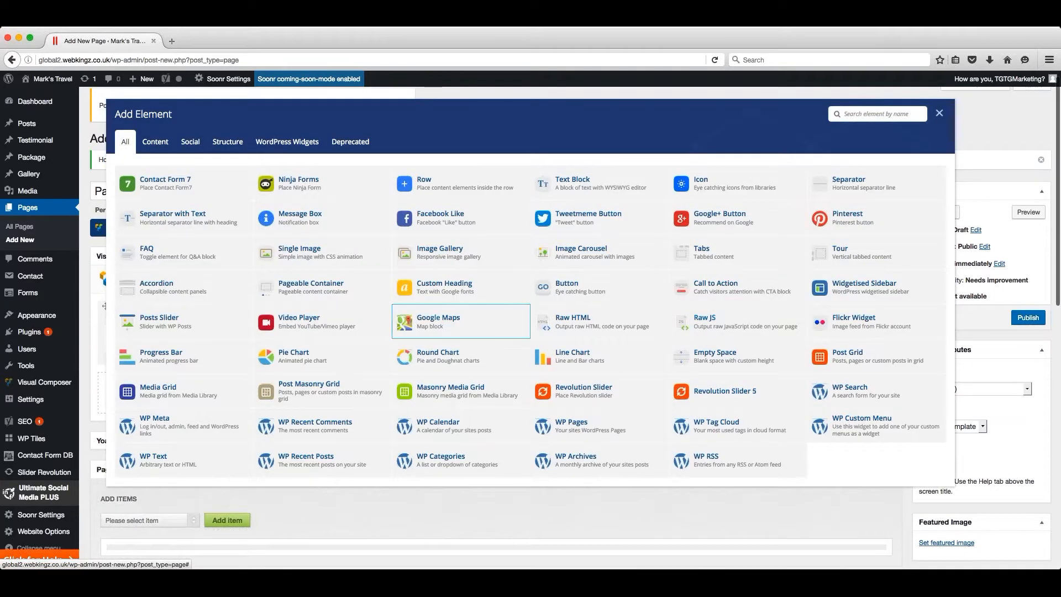
click(357, 327)
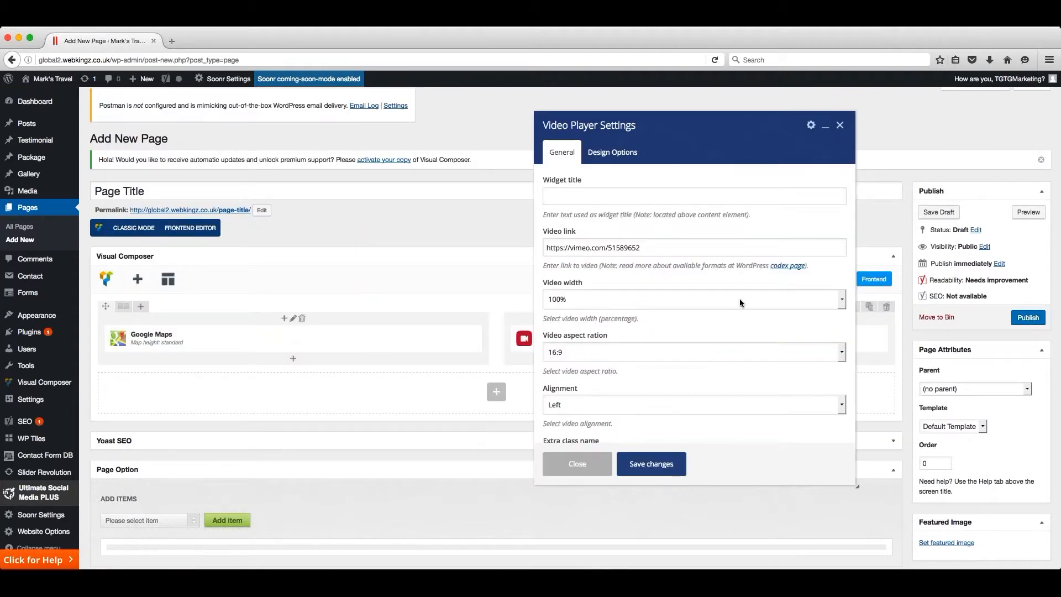
drag(648, 247, 541, 247)
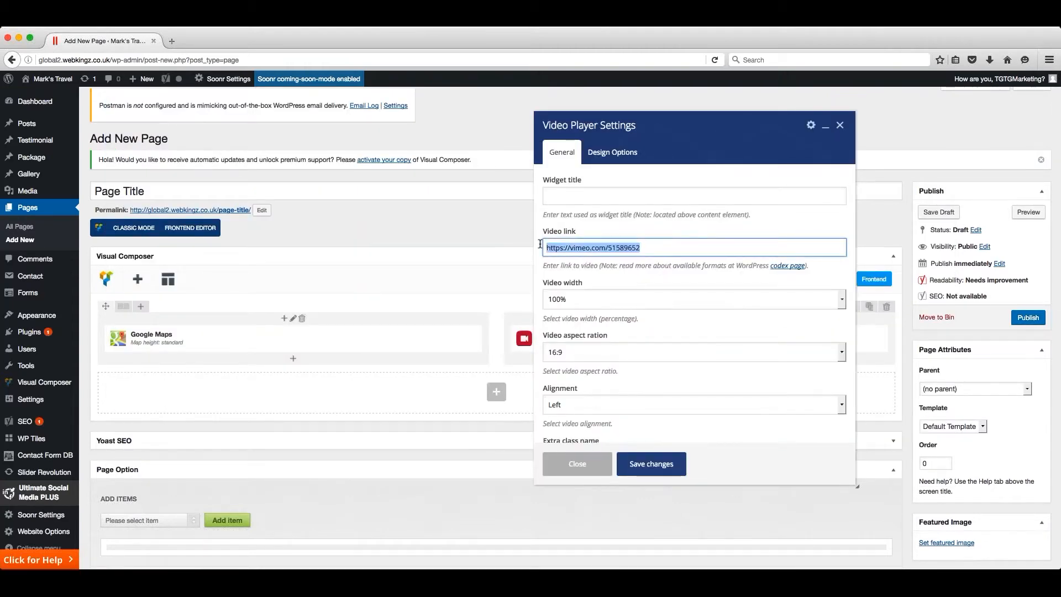
click(661, 247)
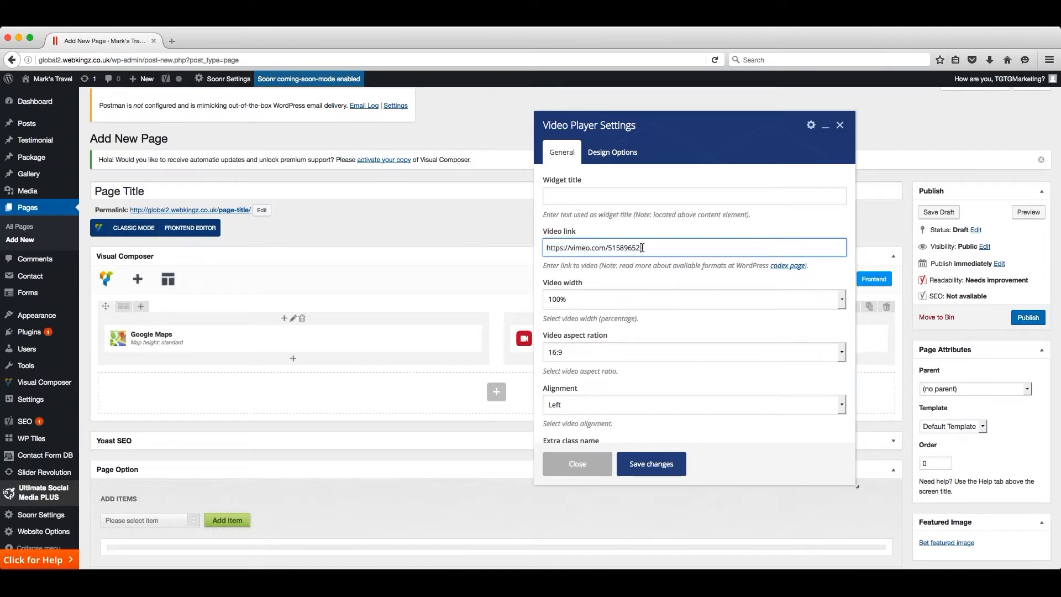
scroll(692, 267, down, 1)
scroll(692, 267, down, 3)
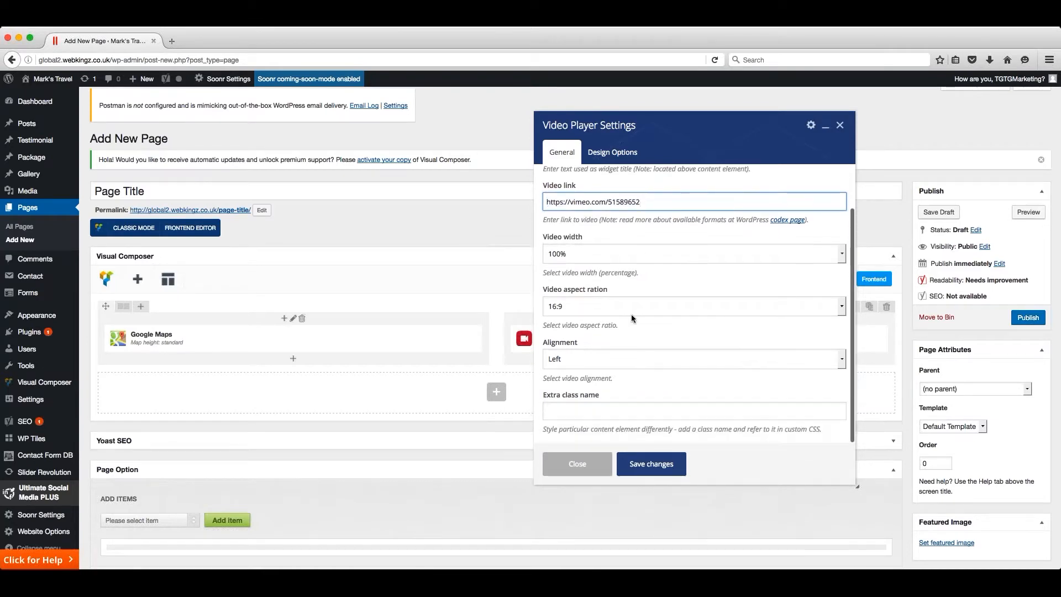
scroll(631, 314, down, 1)
click(652, 466)
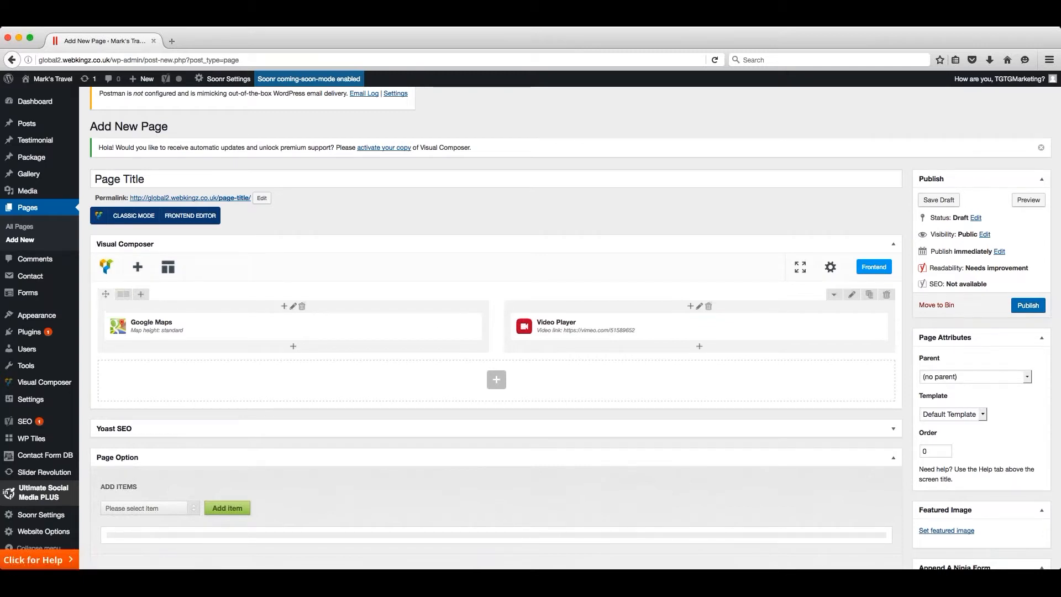
- Swap the two elements in the row so Video Player is in the first column and Google Maps in the second
mouse_move(106, 294)
mouse_down()
mouse_move(366, 313)
mouse_move(228, 328)
mouse_move(227, 337)
mouse_move(180, 307)
mouse_move(105, 300)
mouse_up()
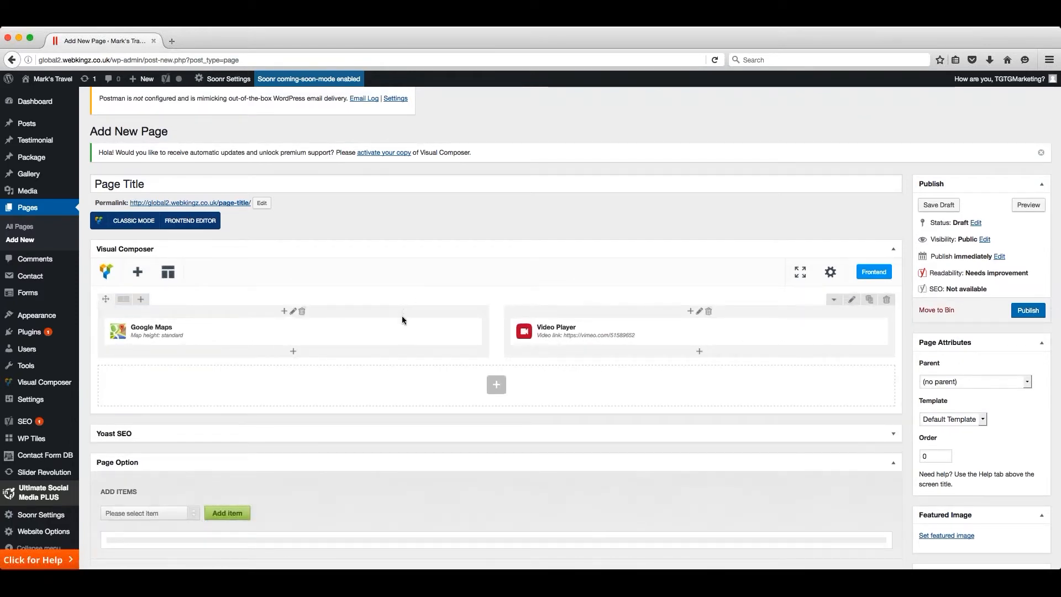
mouse_move(395, 326)
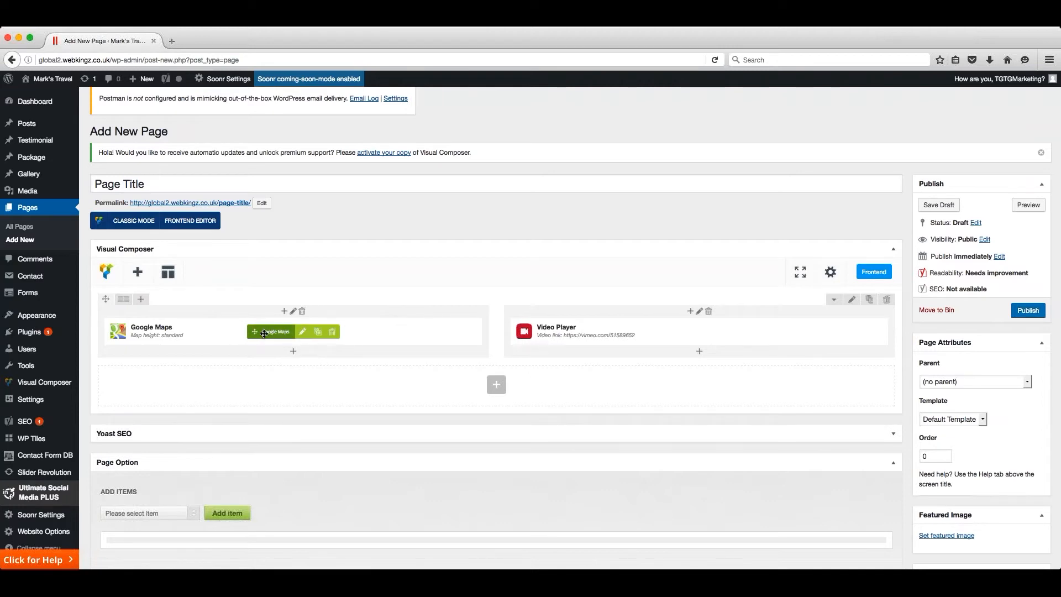
drag(255, 332, 762, 326)
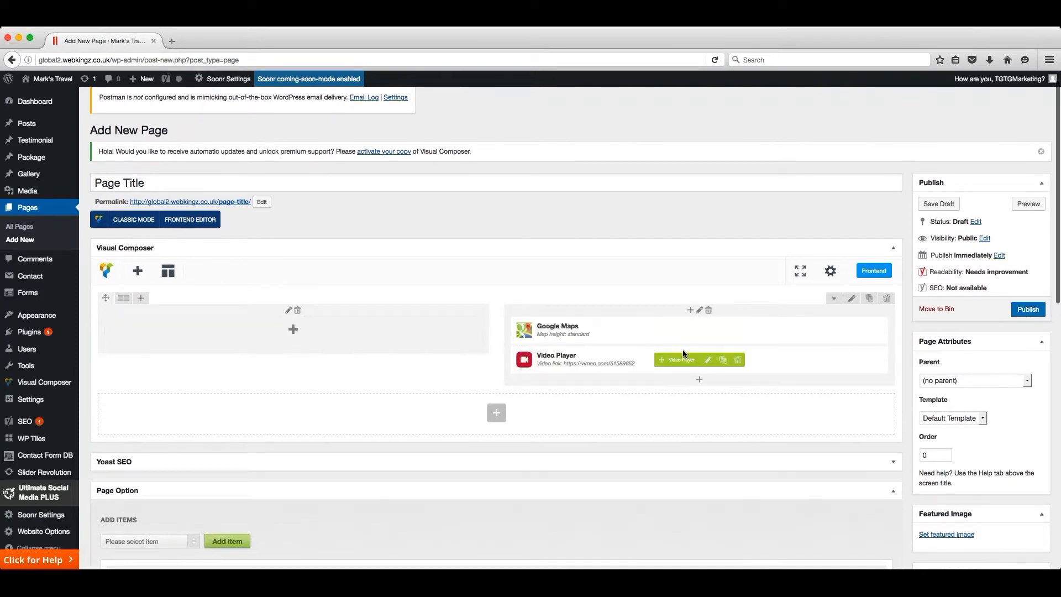
drag(680, 358, 239, 333)
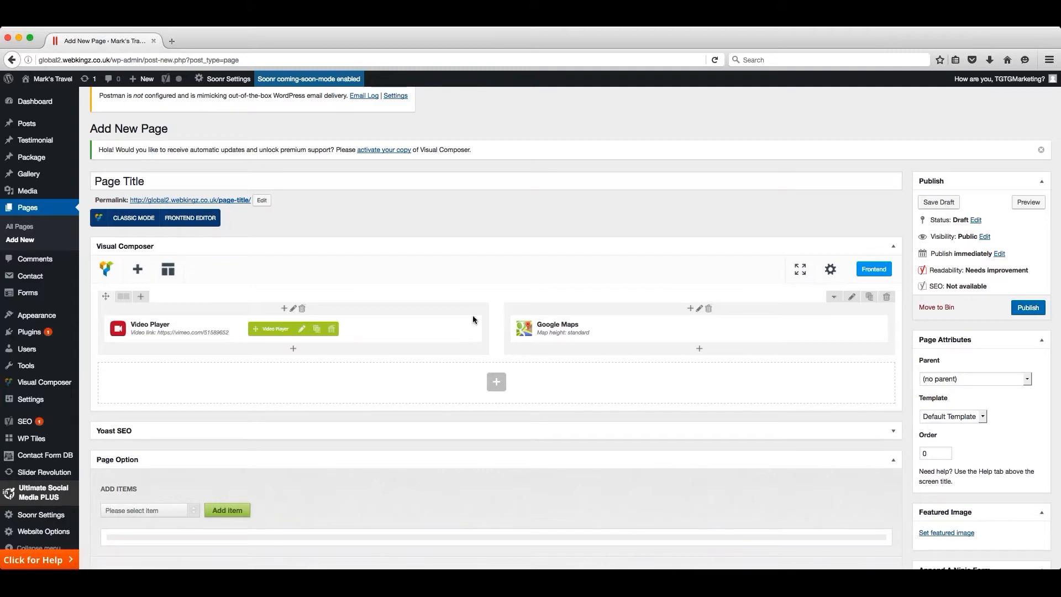
- Review the Page Option layout settings and publish the page
scroll(473, 316, down, 10)
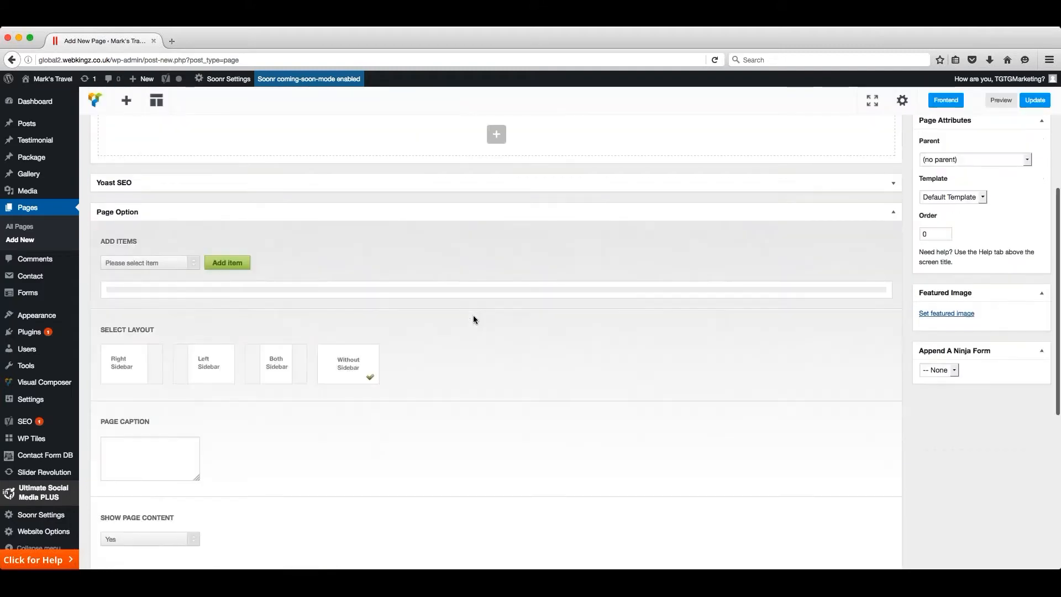
scroll(473, 320, up, 2)
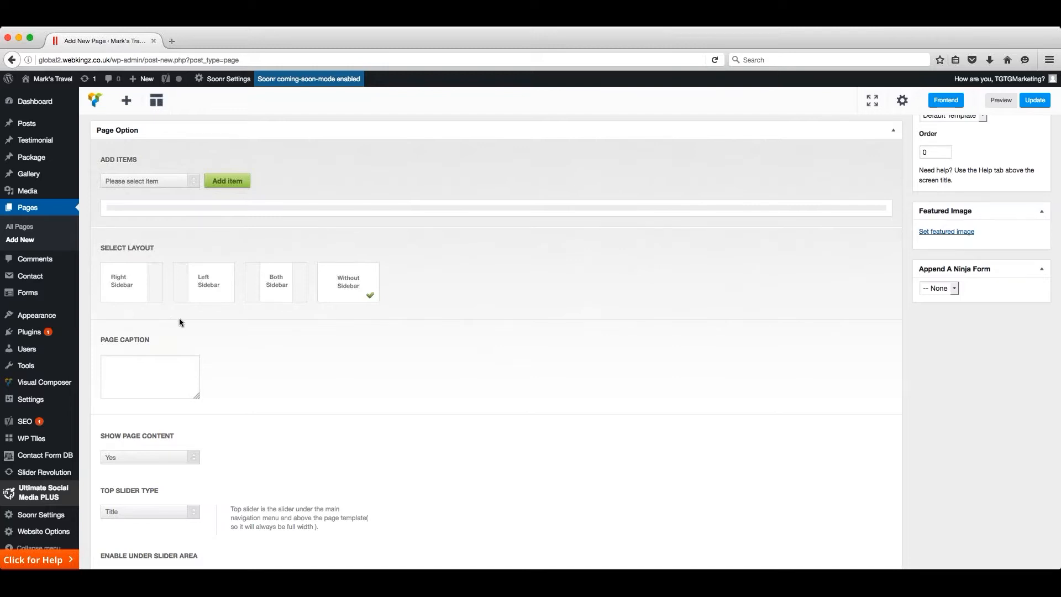
scroll(315, 164, up, 10)
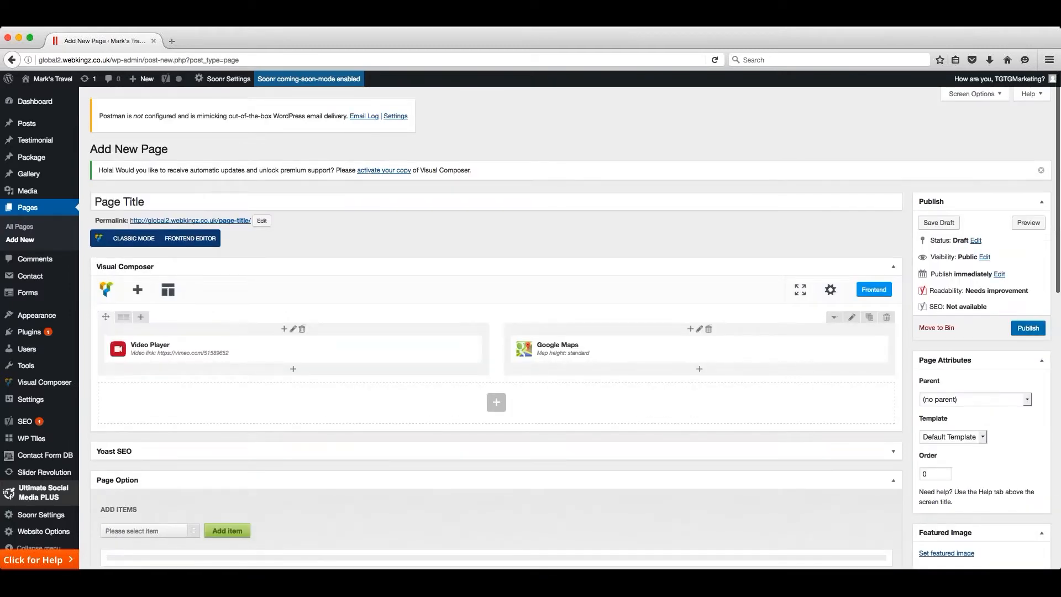
click(1029, 329)
scroll(1029, 330, down, 1)
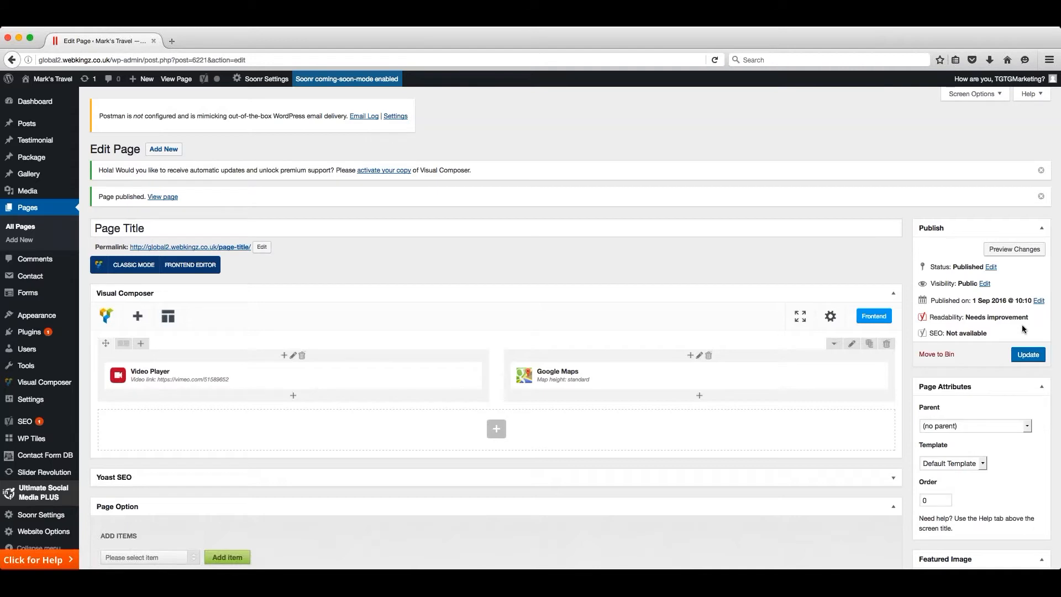
- View the published page on the live site and examine the video and map layout
click(177, 80)
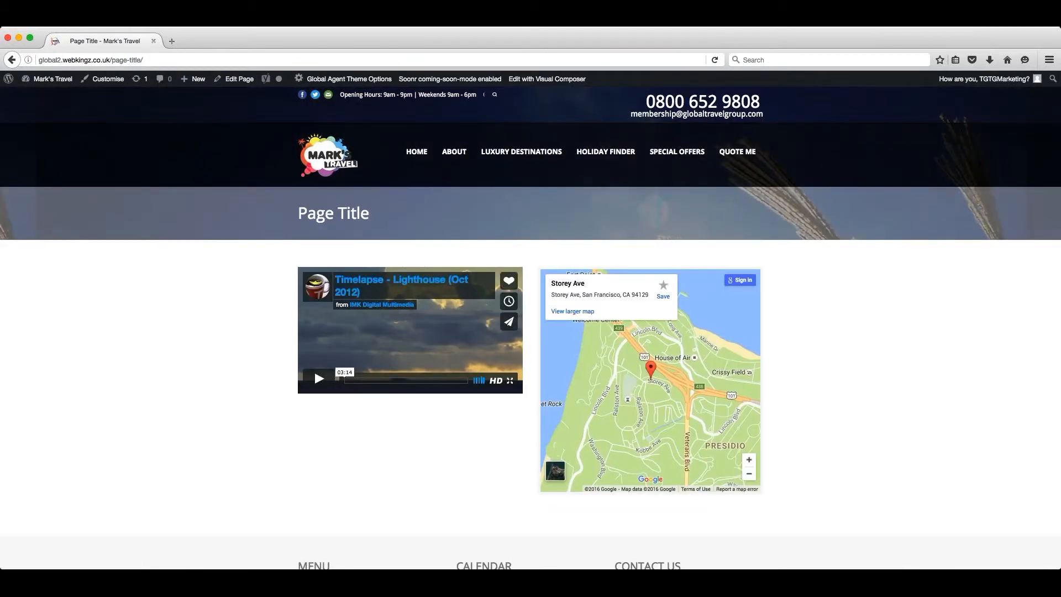
scroll(871, 353, down, 1)
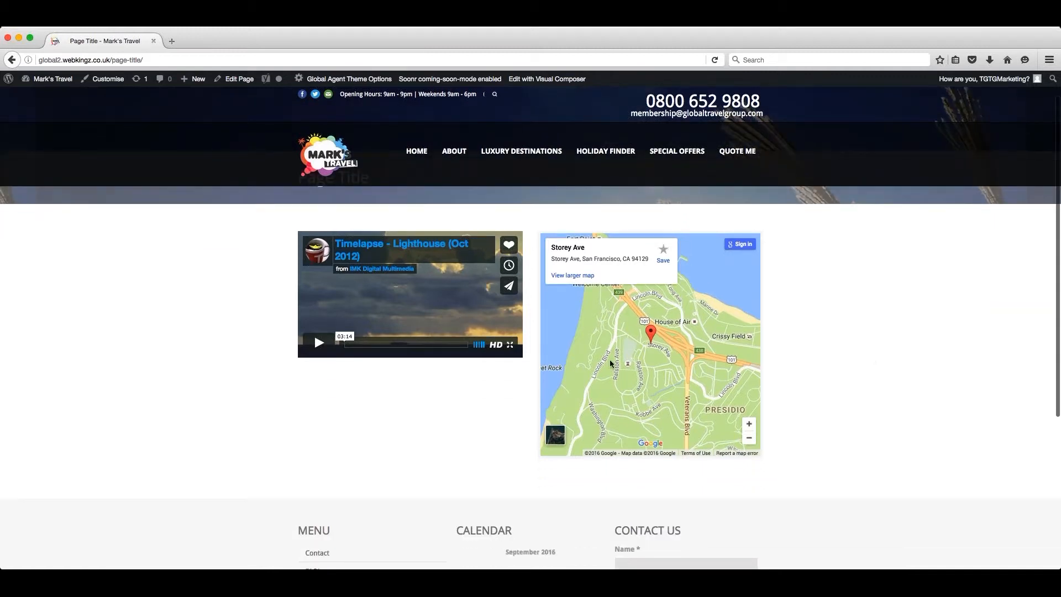
scroll(824, 360, up, 1)
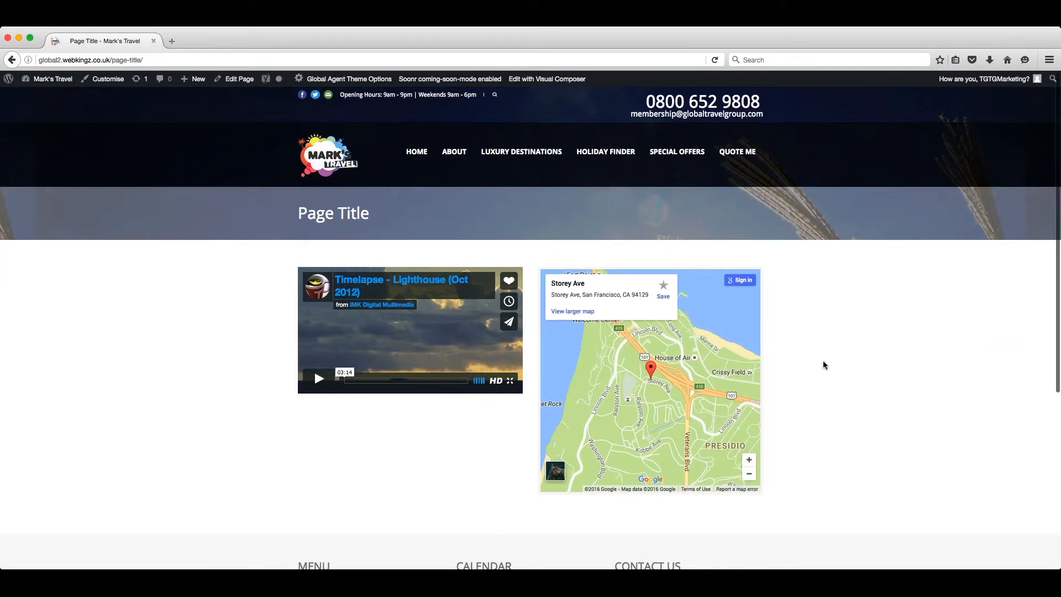
scroll(823, 365, down, 1)
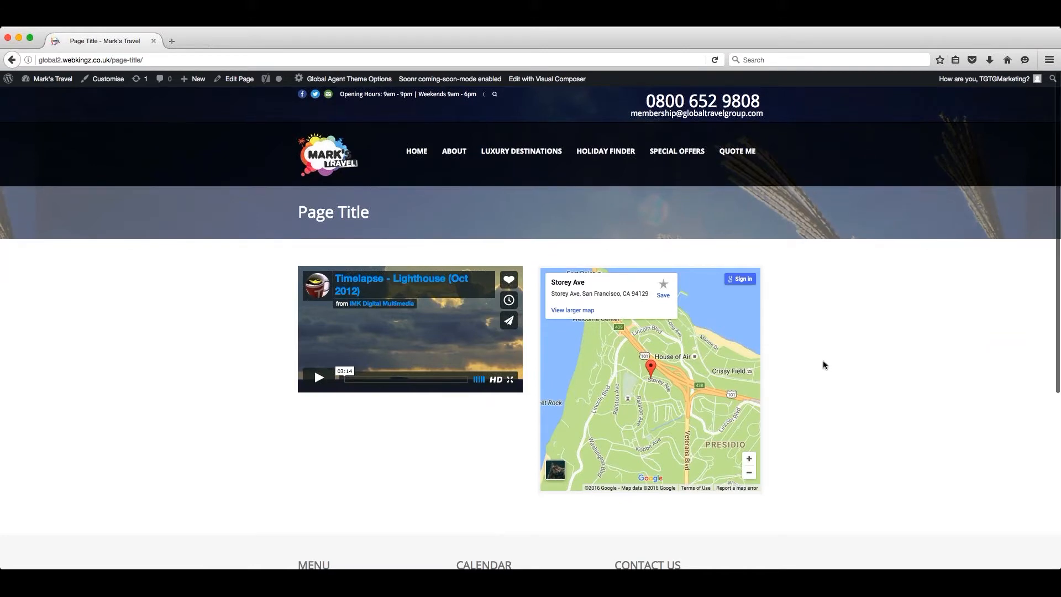
- Open the page in the Visual Composer frontend editor and swap the columns of the video player and the map
click(540, 82)
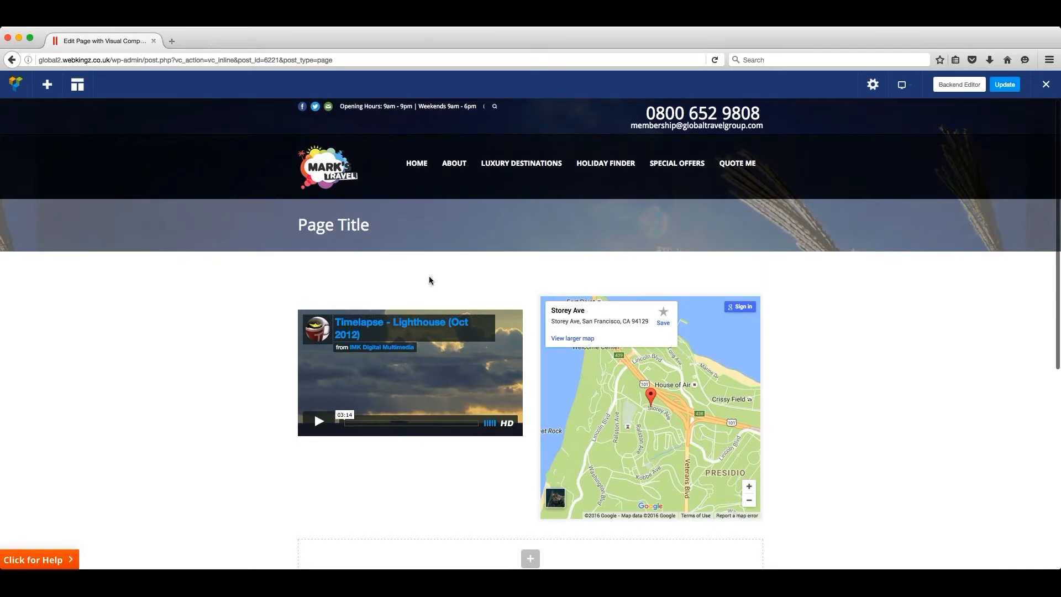
mouse_move(392, 377)
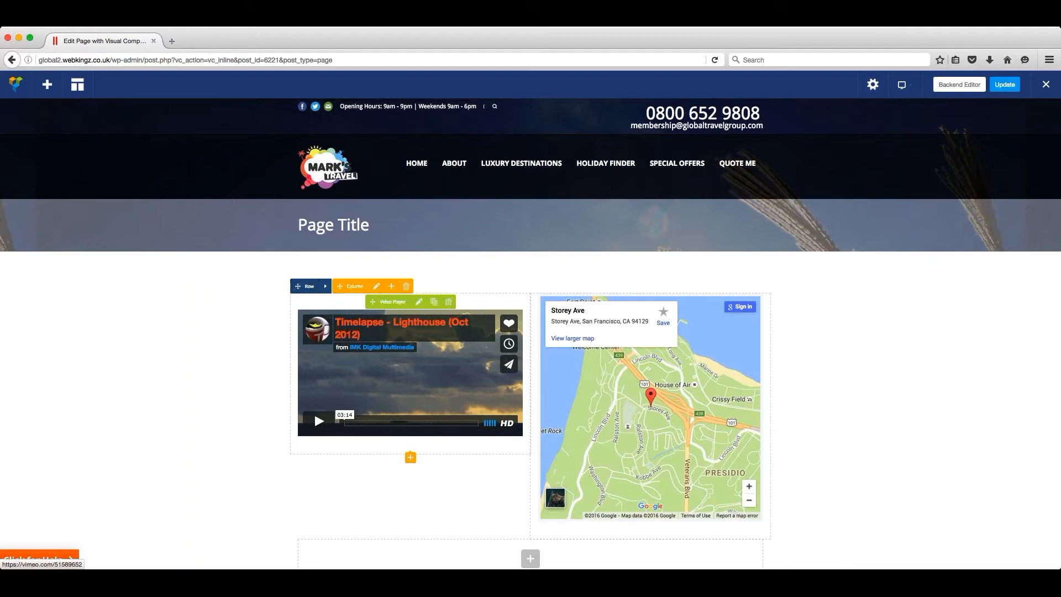
drag(373, 302, 678, 319)
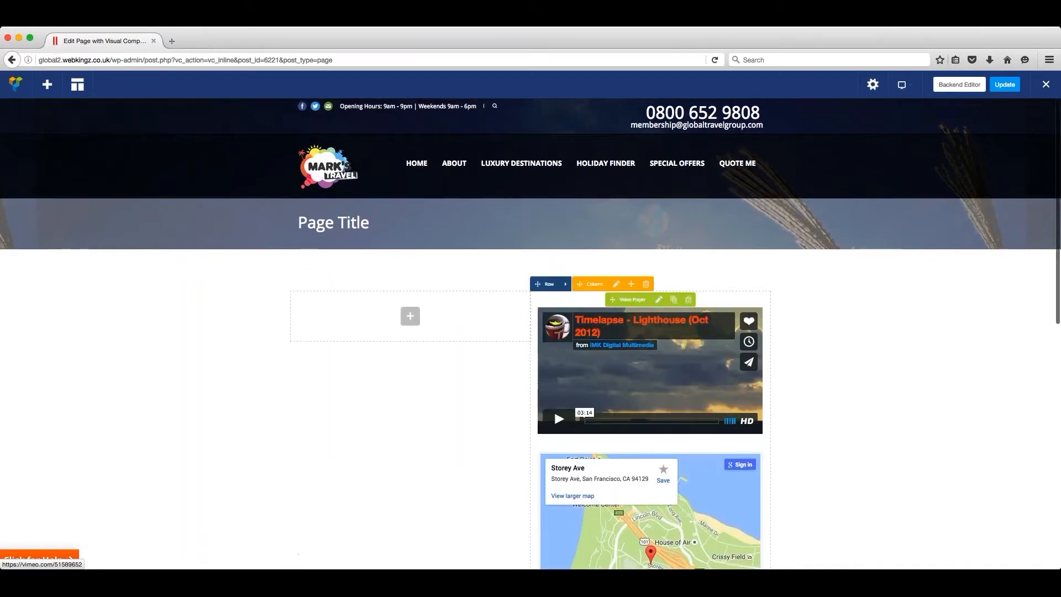
scroll(553, 409, down, 1)
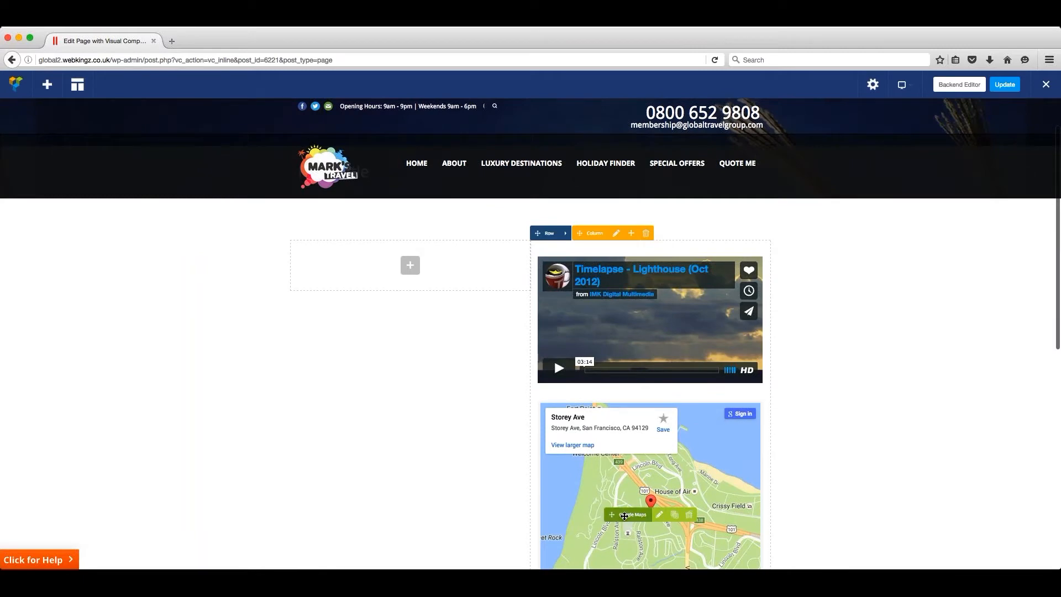
mouse_move(625, 516)
mouse_down()
mouse_move(391, 266)
mouse_move(418, 270)
mouse_up()
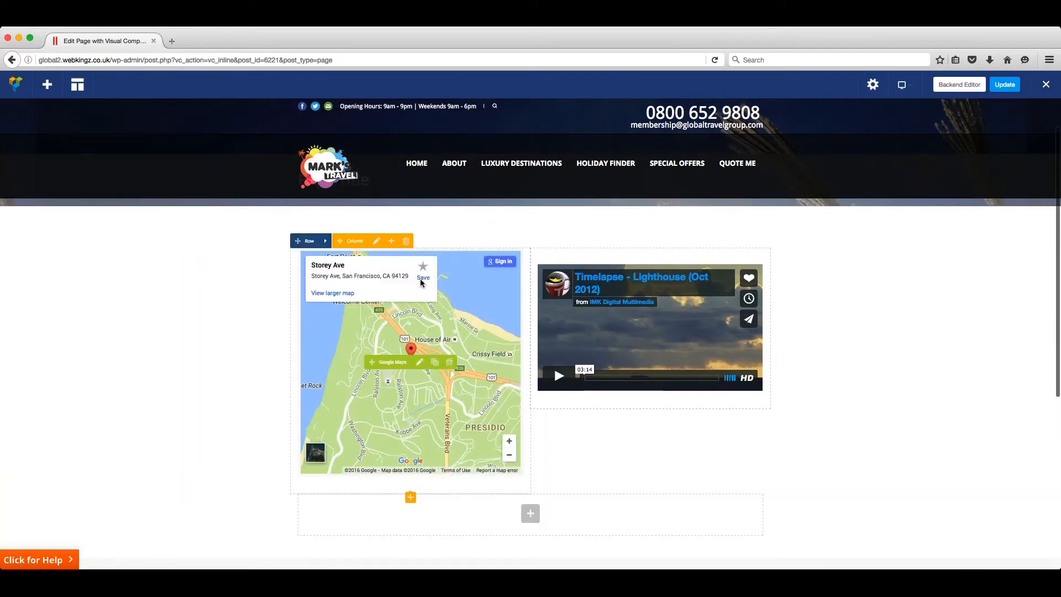
scroll(420, 282, up, 1)
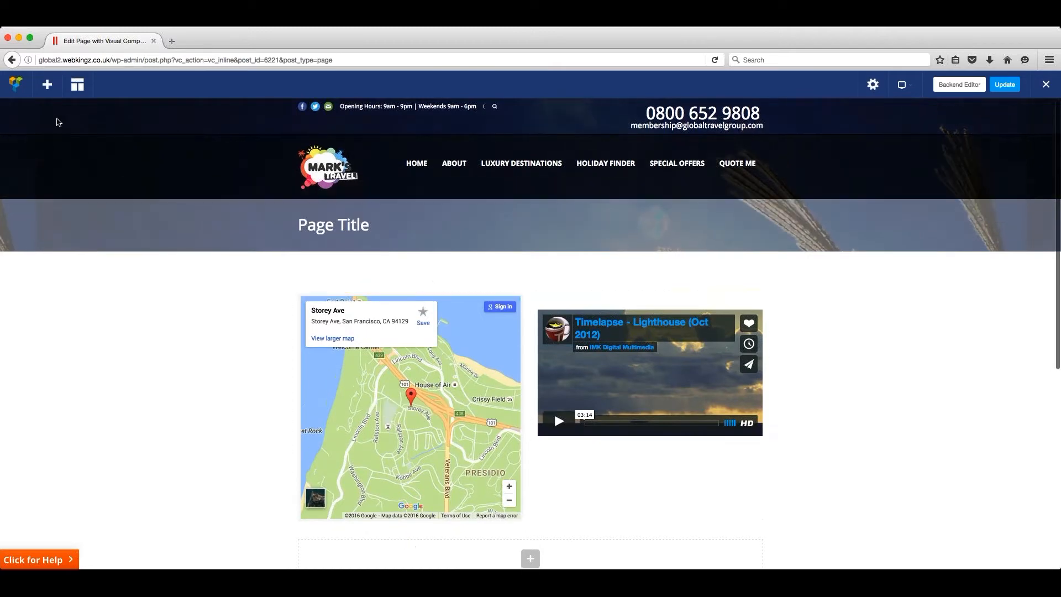
- Add a Tabs element below the map and video, keeping the default Tab 1 section settings, and update the page
click(49, 85)
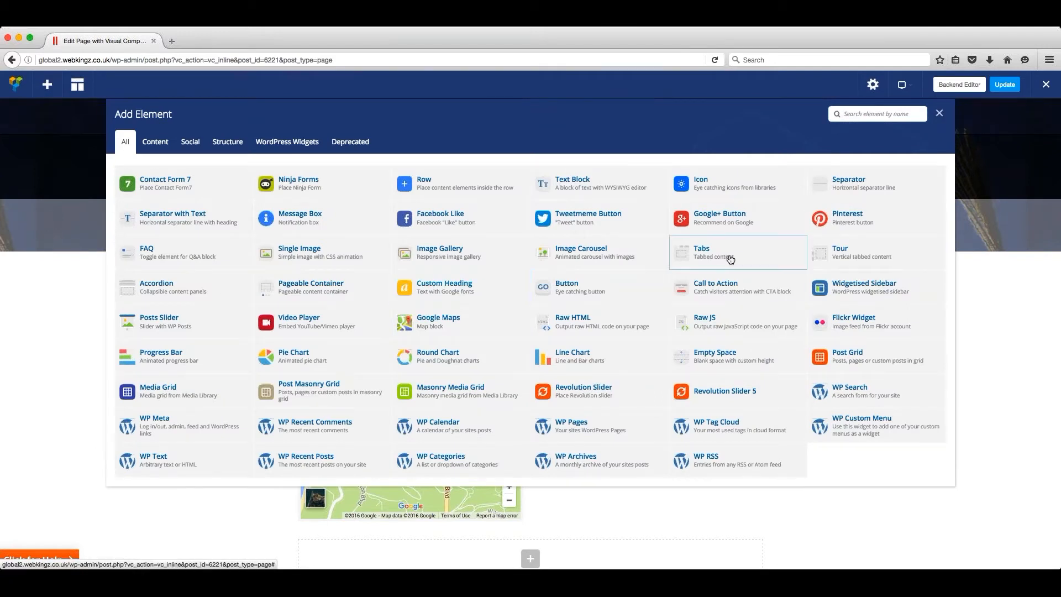
click(769, 255)
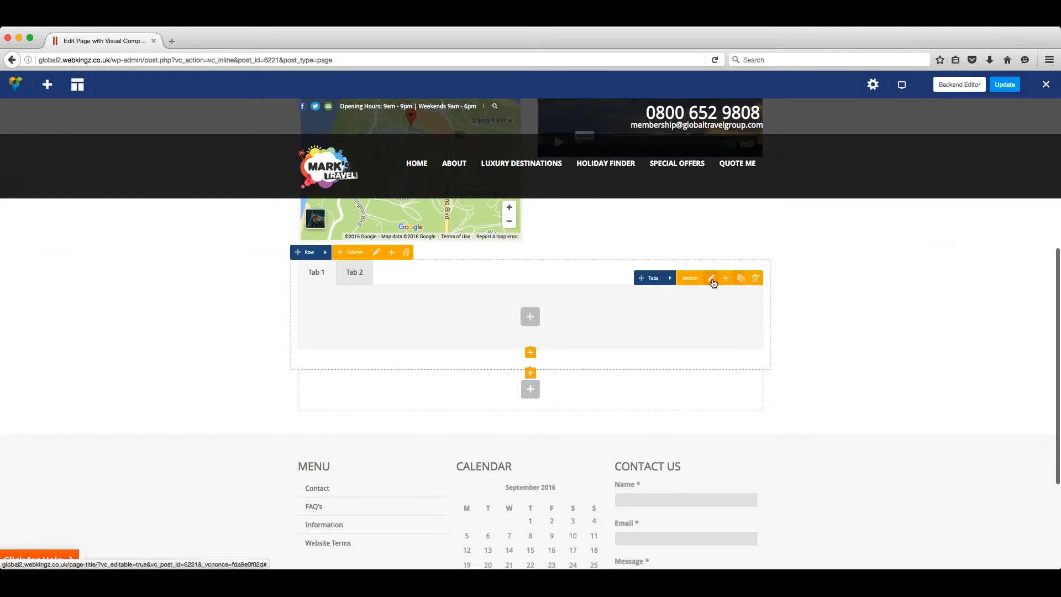
click(711, 278)
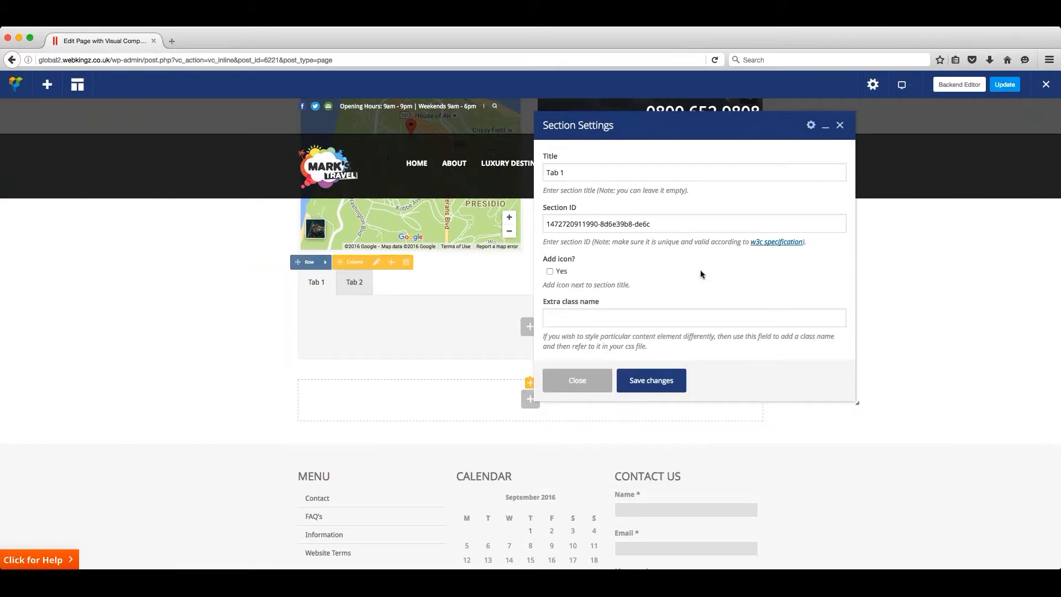
click(648, 380)
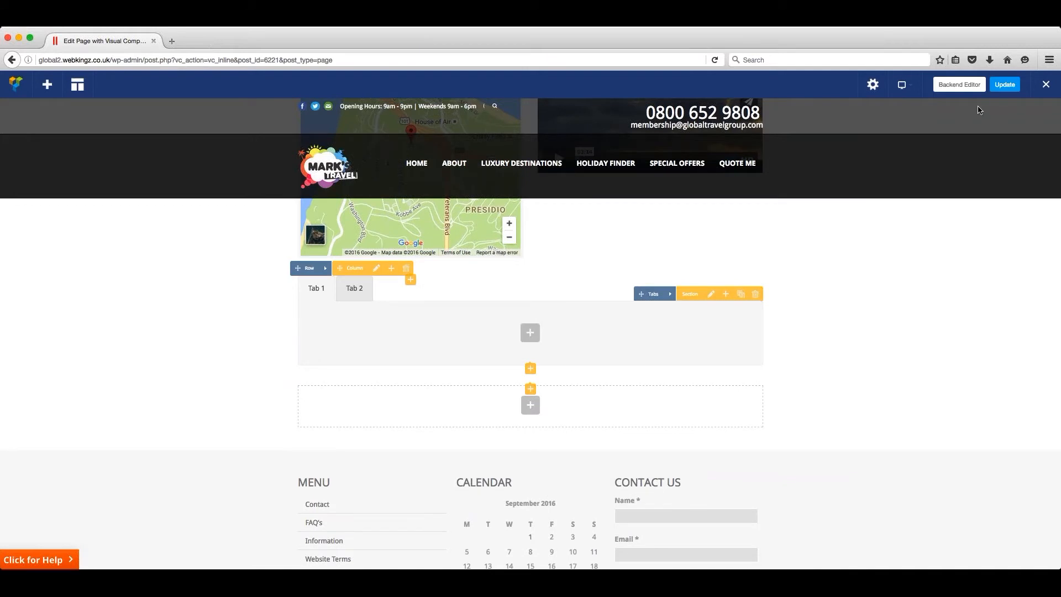
click(1006, 86)
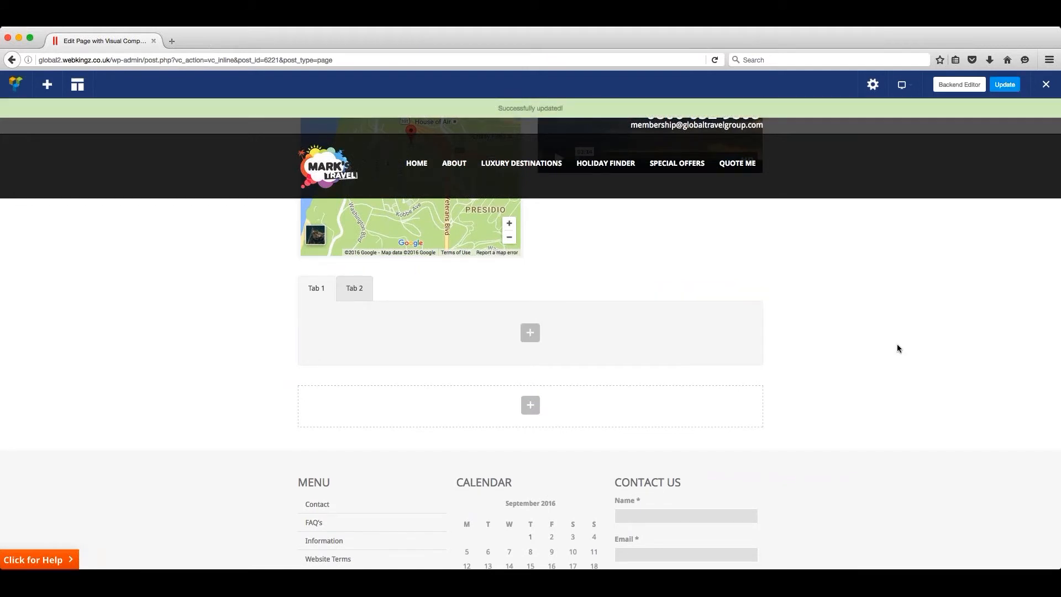
click(1046, 84)
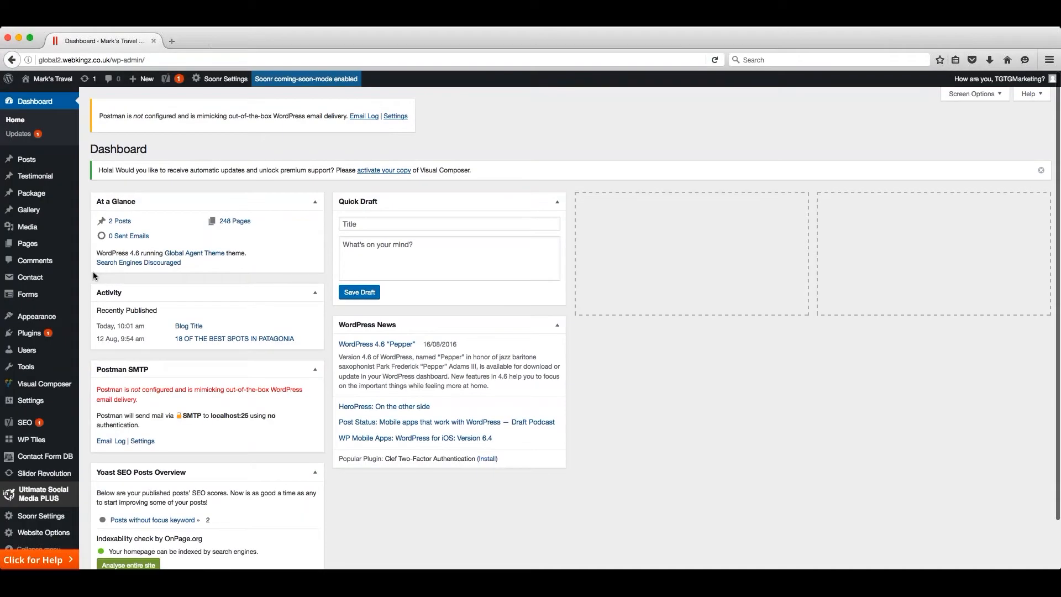
- Check the site's Comments list, and open the first "Contact form 1" to examine the code of its Subject field
click(34, 262)
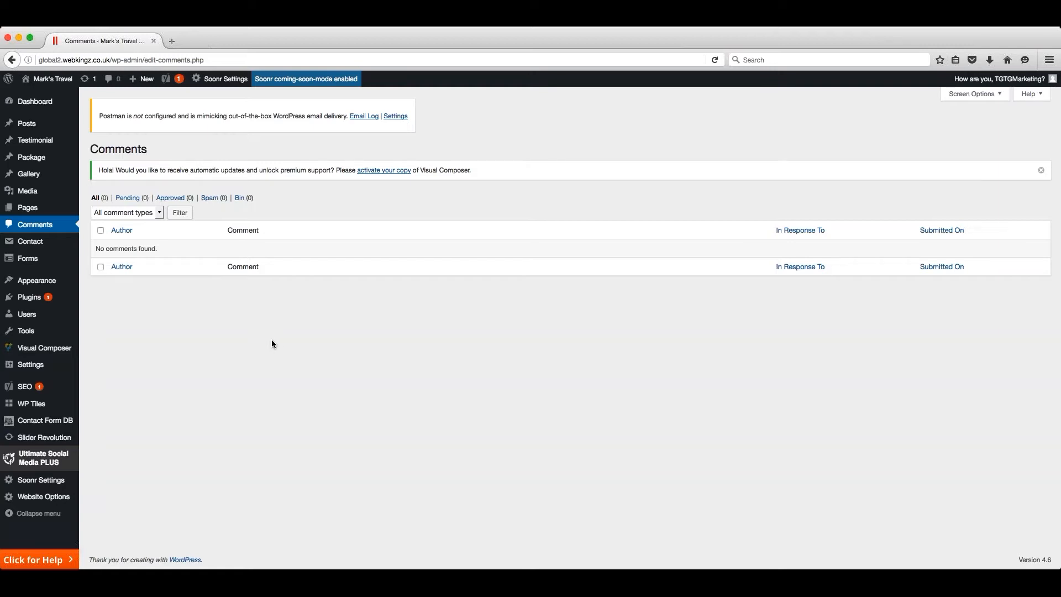
click(39, 244)
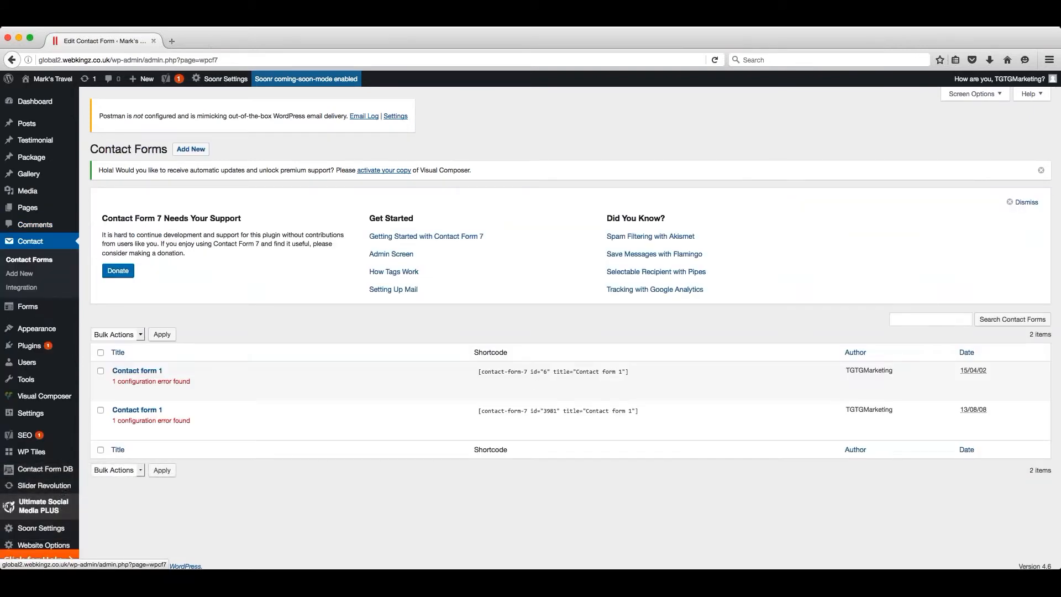
click(119, 393)
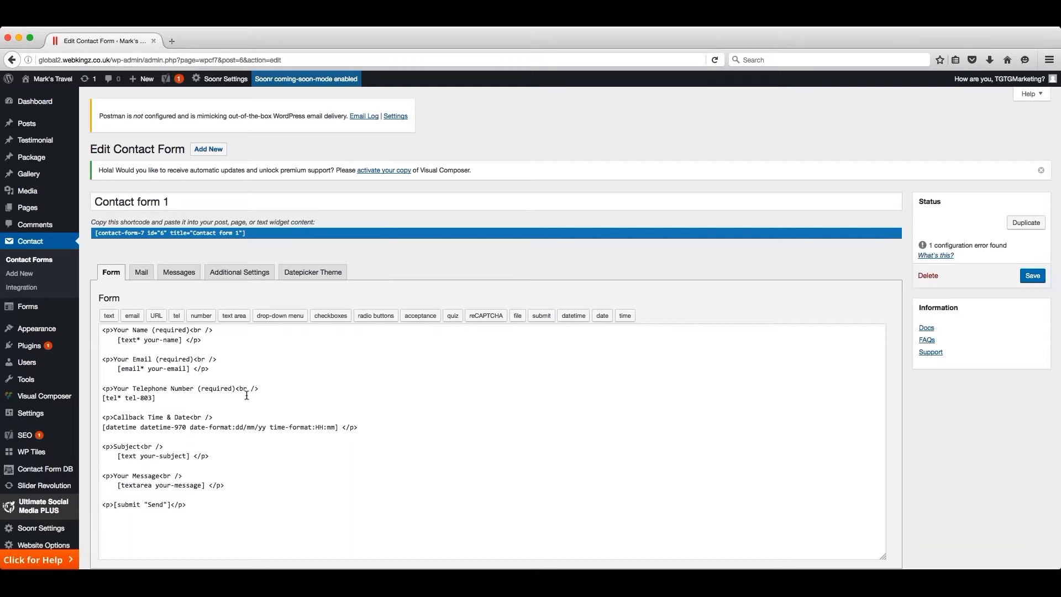
drag(220, 453, 94, 447)
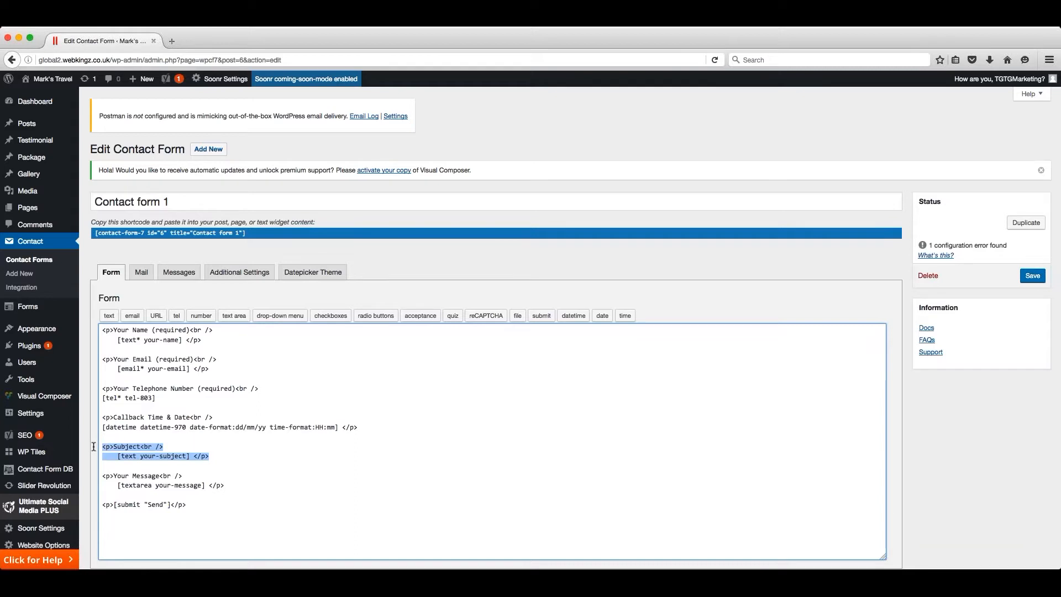
click(220, 458)
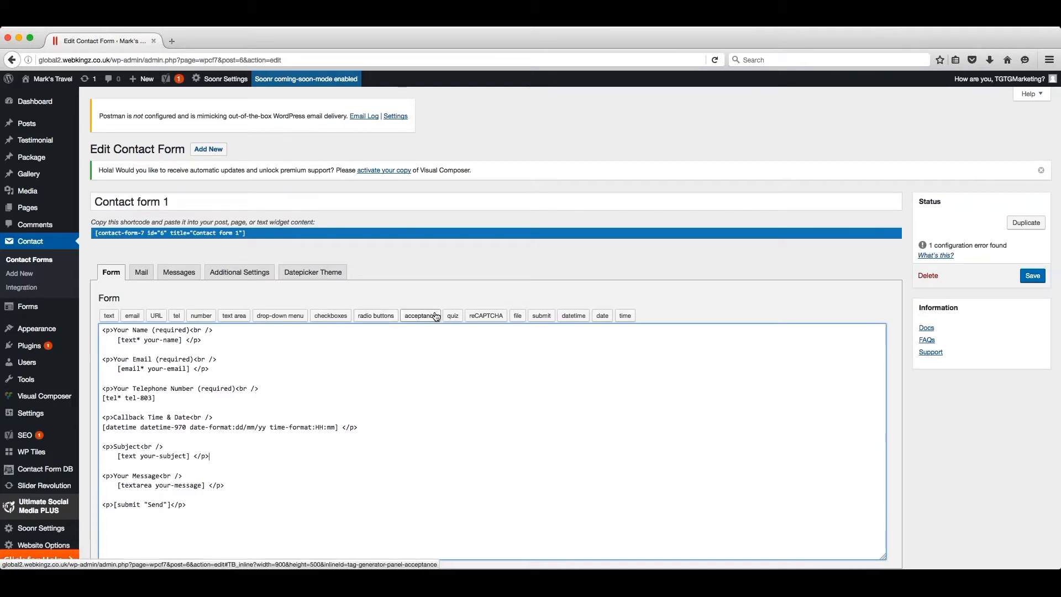
- Insert a checkboxes tag with the options "Option 1" and "Option 2" after the Subject field and save the contact form
click(333, 316)
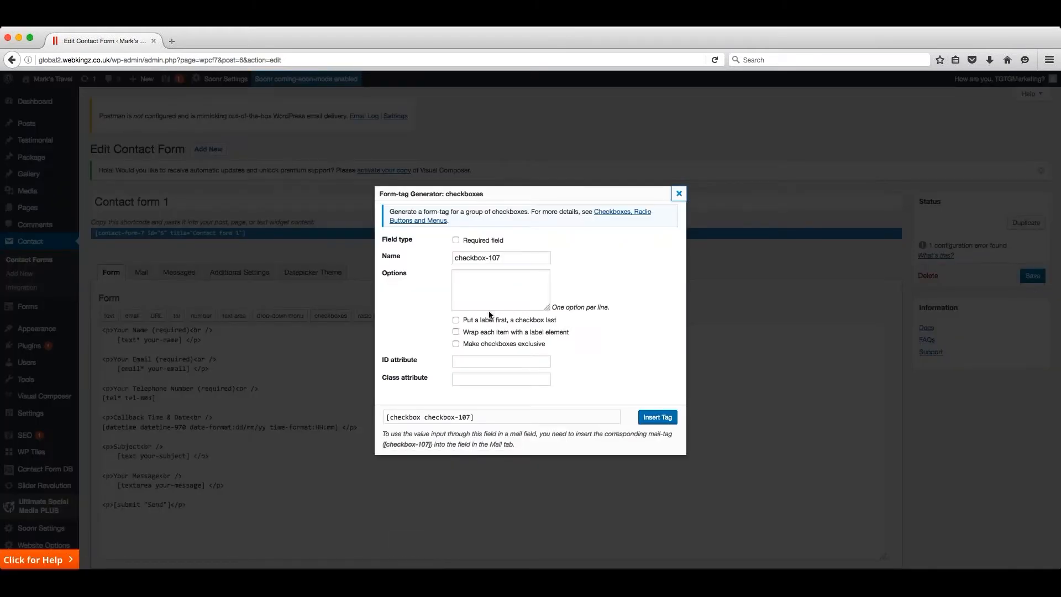
click(519, 279)
click(451, 257)
click(479, 281)
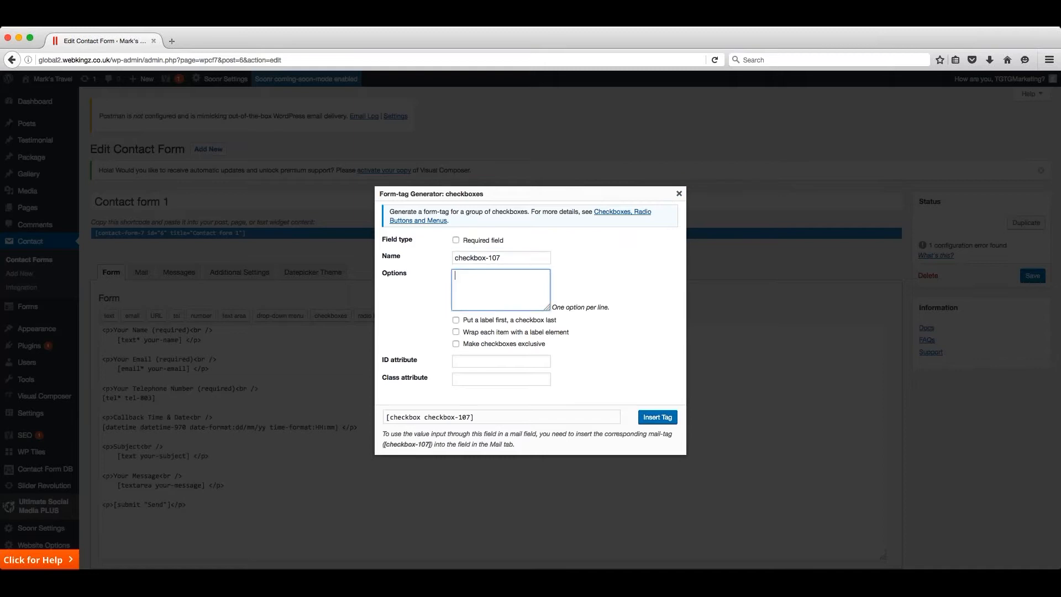
text(Opt)
text(ion 1 )
text(Option)
click(655, 419)
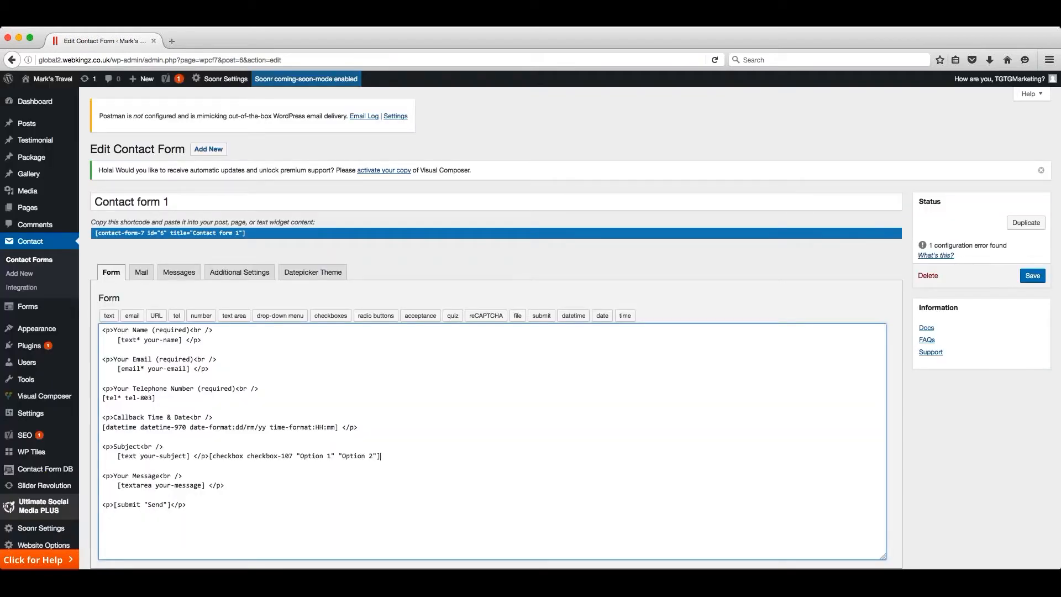
click(1033, 276)
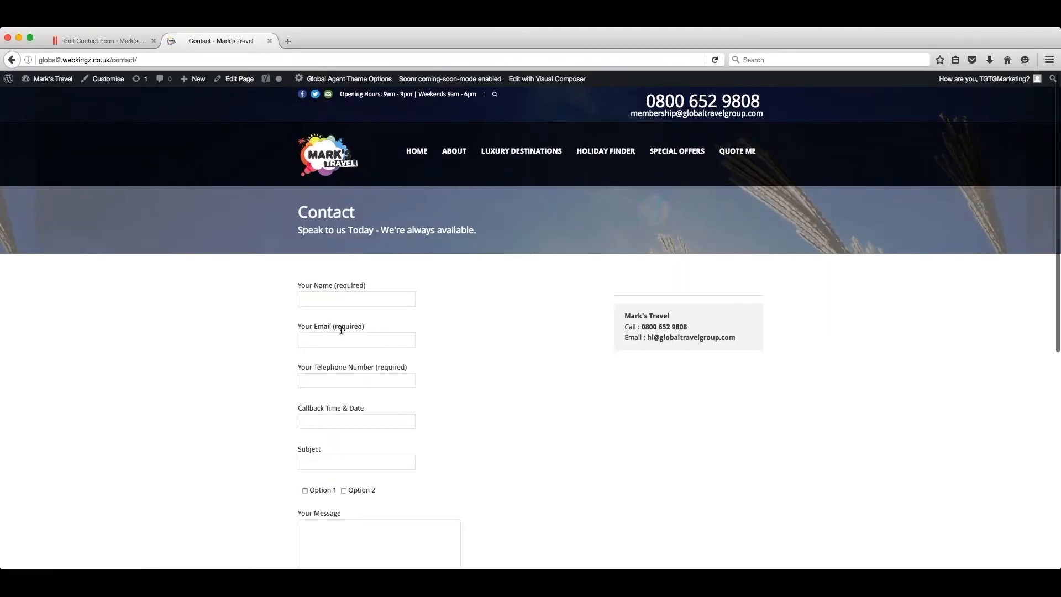
- View the live Contact page and examine the checkboxes below the Subject field
scroll(509, 336, down, 2)
scroll(509, 340, up, 2)
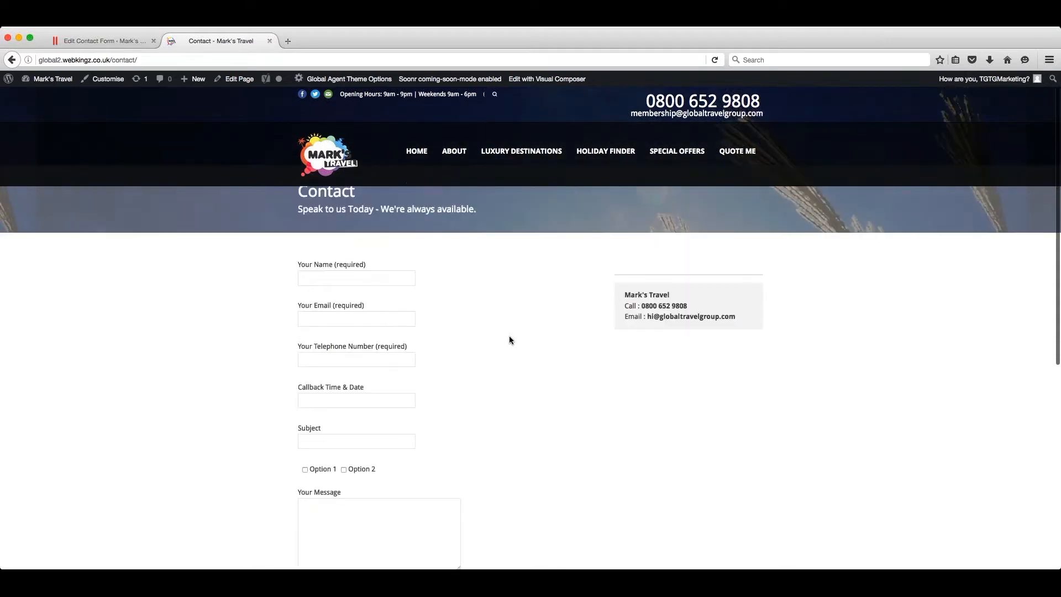
scroll(559, 343, down, 4)
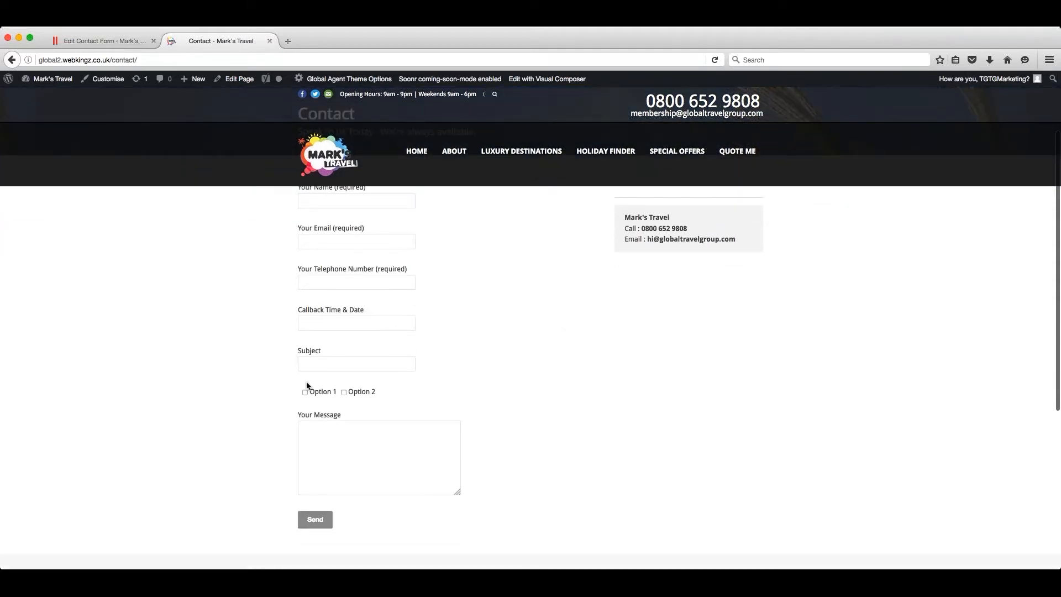
- Delete the Subject field and its checkbox tag from the code of Contact form 1 and save the form
click(126, 41)
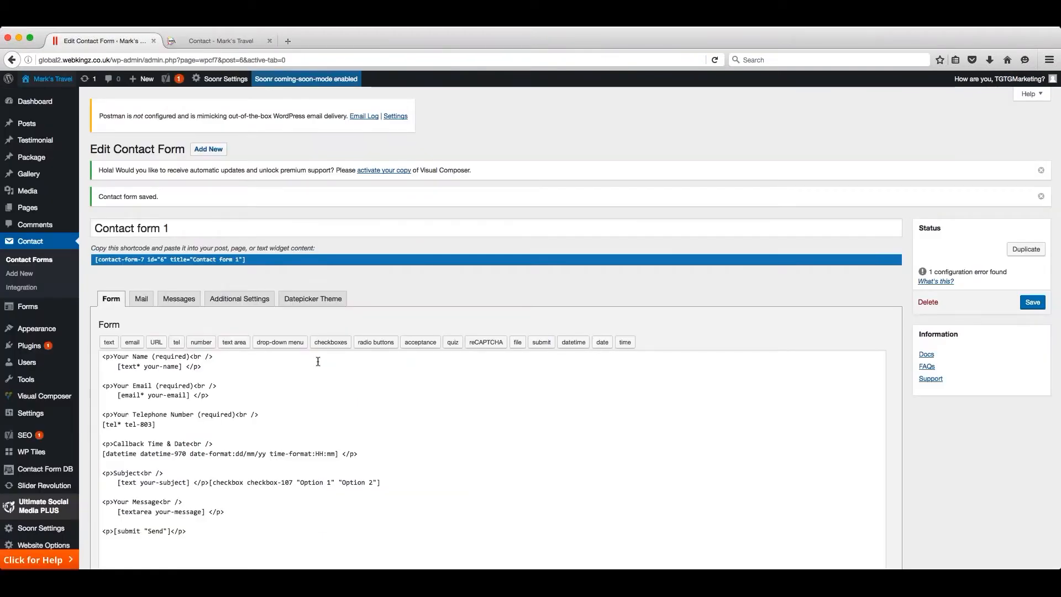
scroll(318, 362, down, 4)
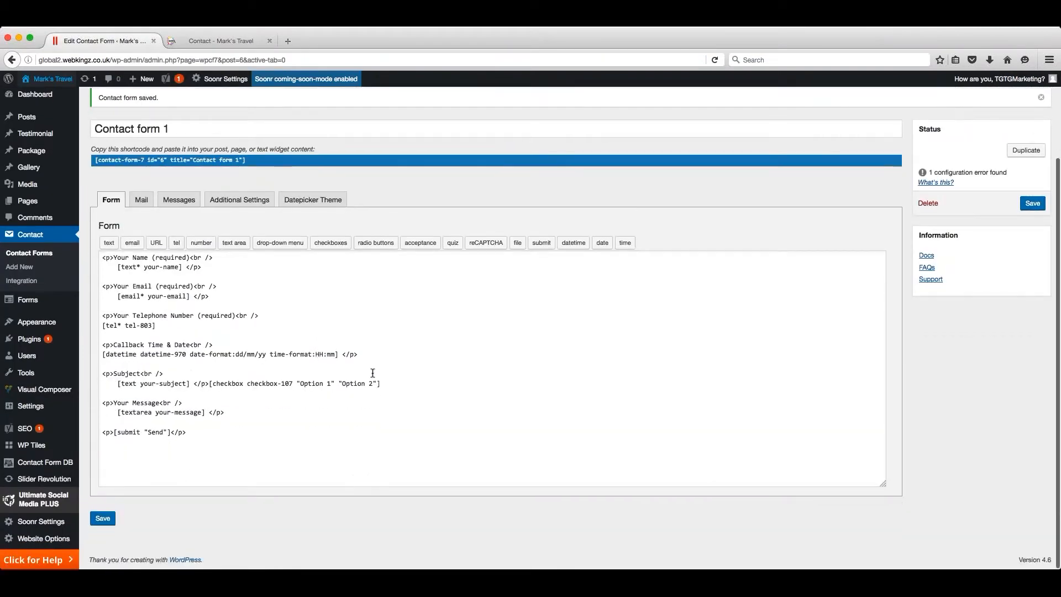
drag(381, 384, 95, 371)
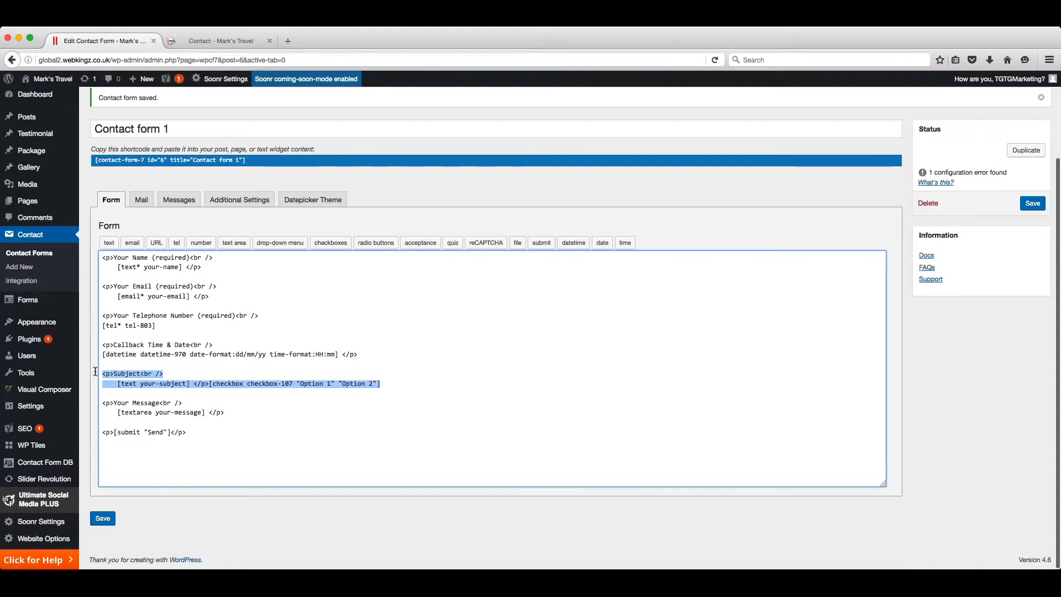
key(BackSpace)
key(BackSpace)
key(BackSpace)
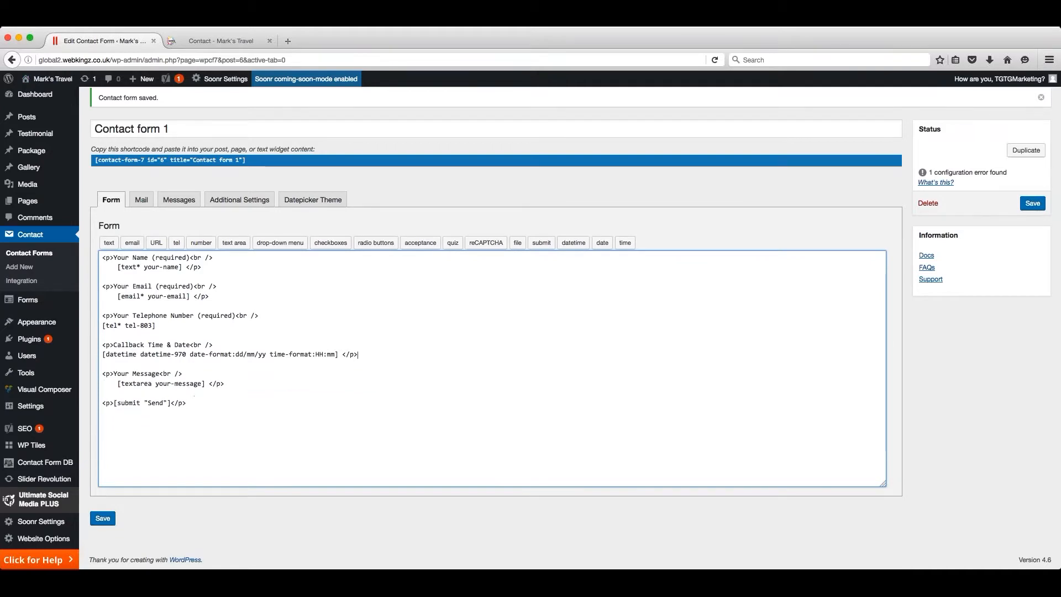
click(103, 518)
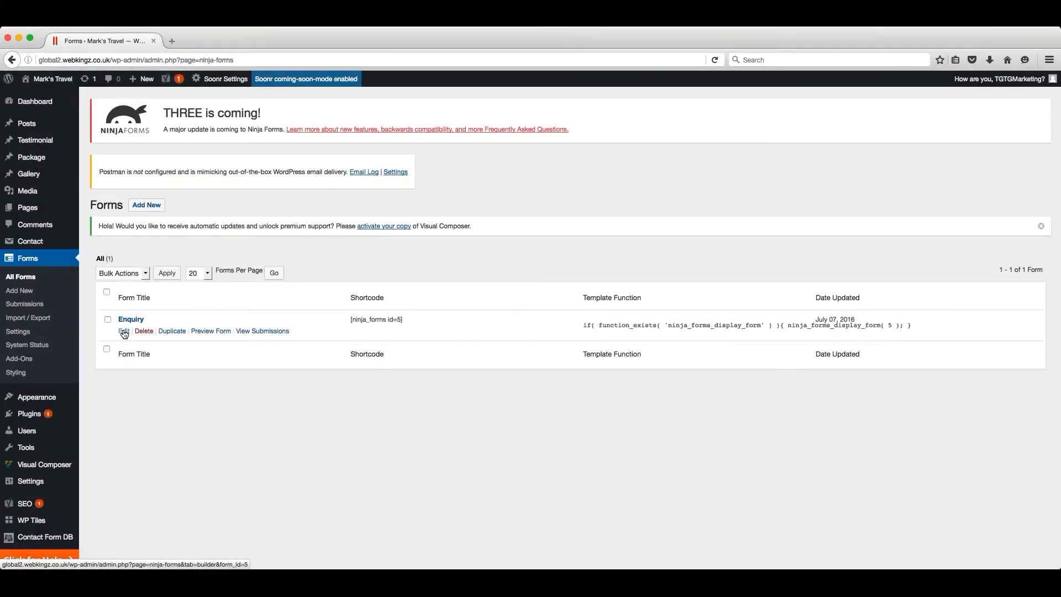
- Open the Enquiry form for editing and examine its field list and the settings of the First Name field
click(124, 331)
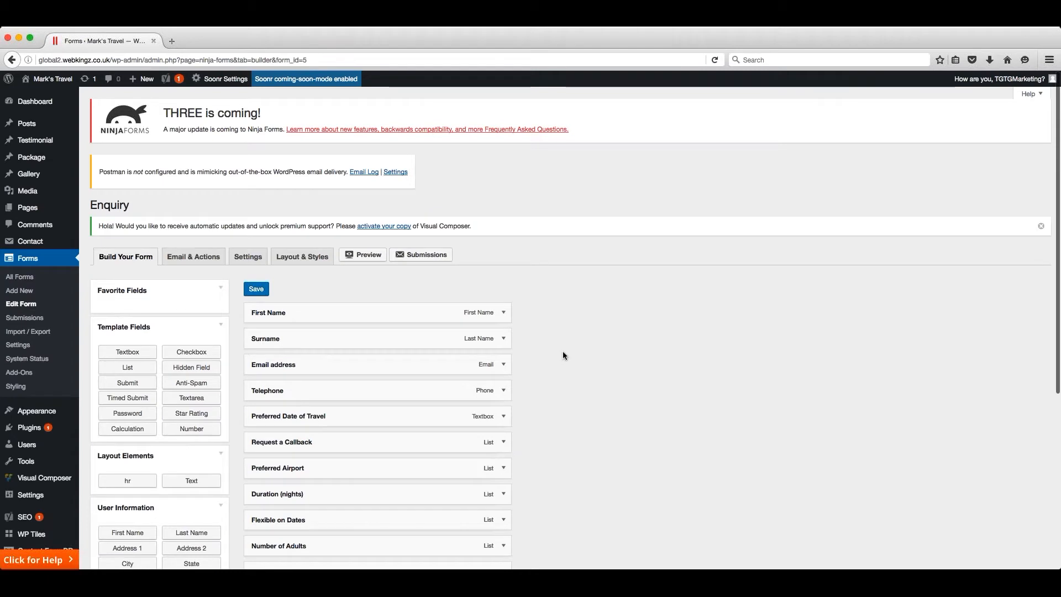
scroll(562, 350, down, 3)
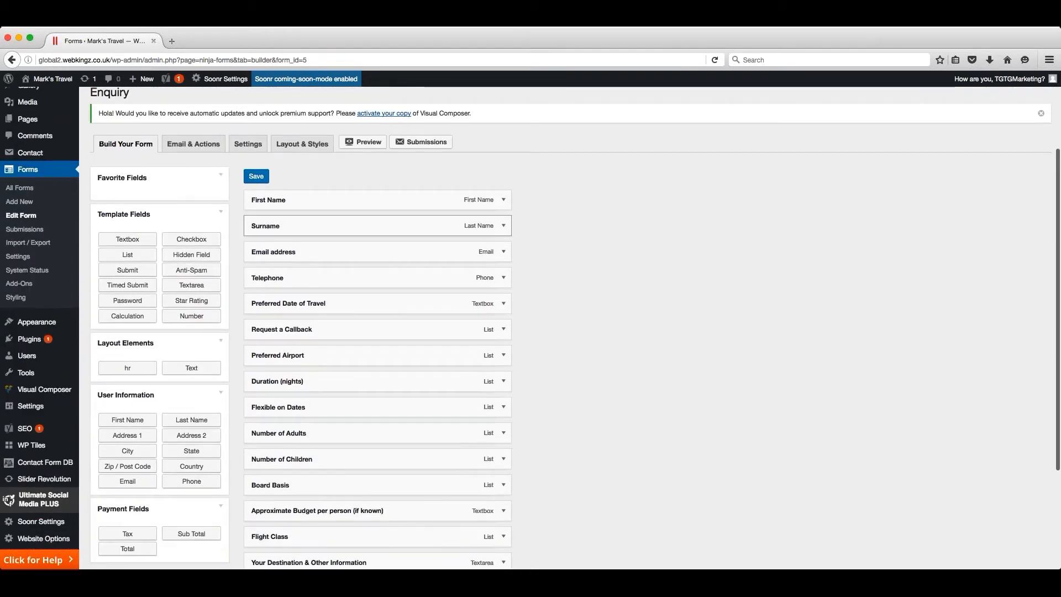
mouse_move(384, 203)
mouse_down()
mouse_move(381, 305)
mouse_move(388, 197)
mouse_up()
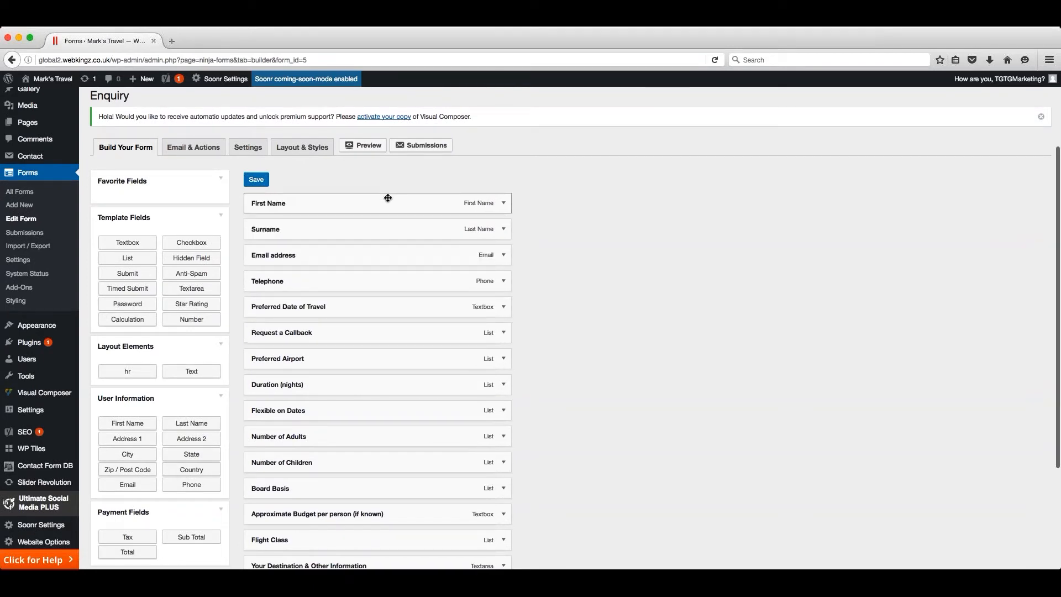
click(504, 204)
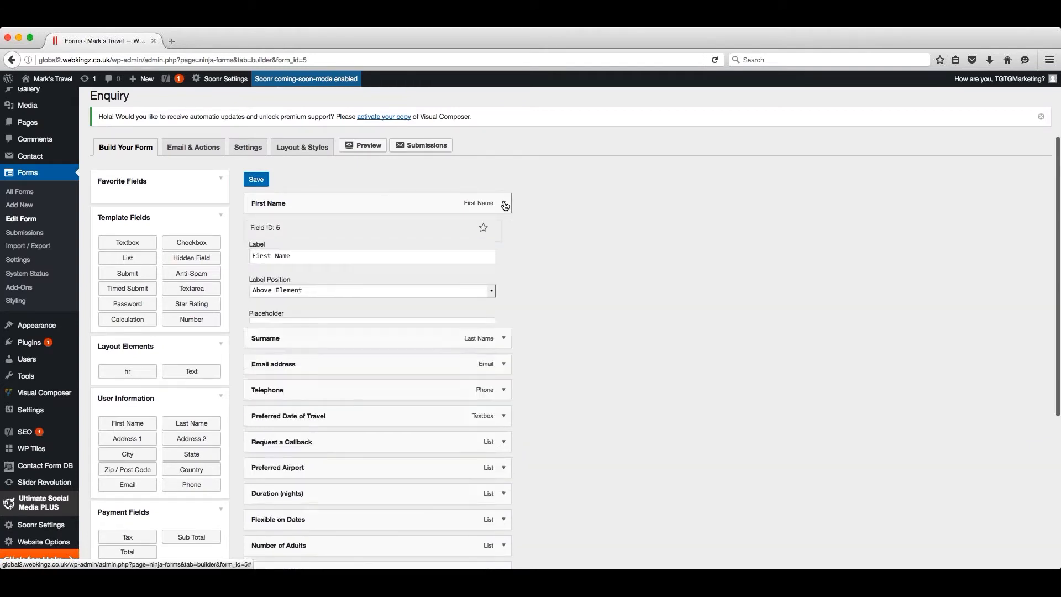
click(503, 205)
scroll(503, 206, down, 2)
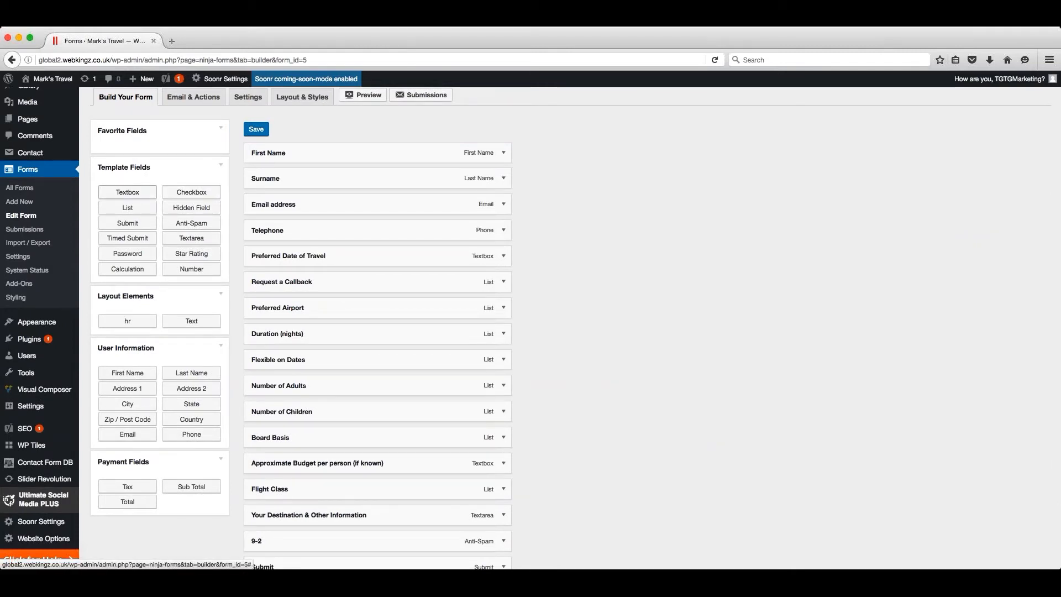
- Add a Checkbox template field at the end of the Enquiry form, below Submit, and collapse its settings
click(192, 193)
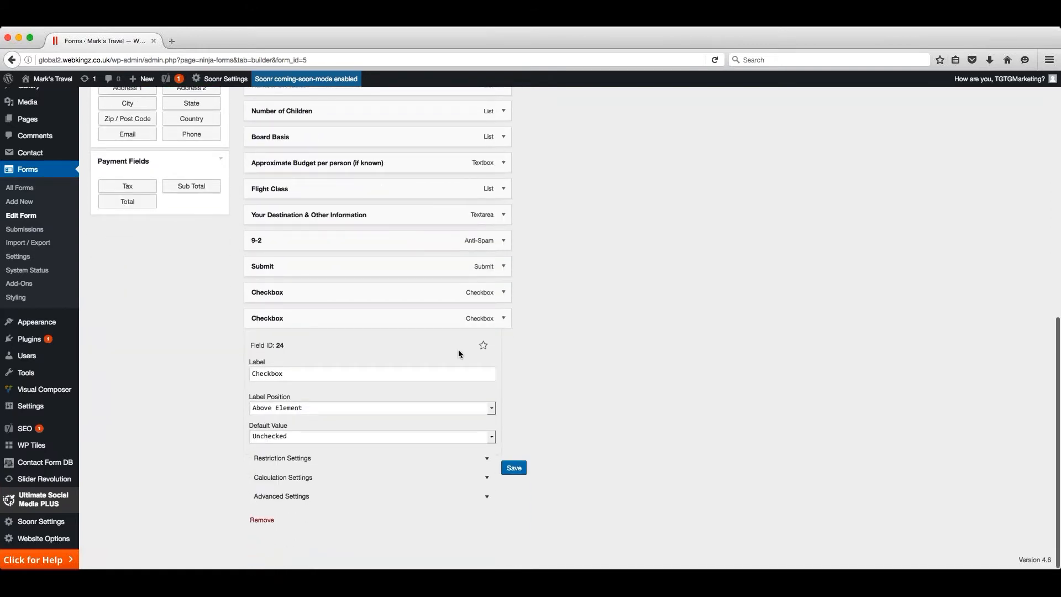
click(504, 318)
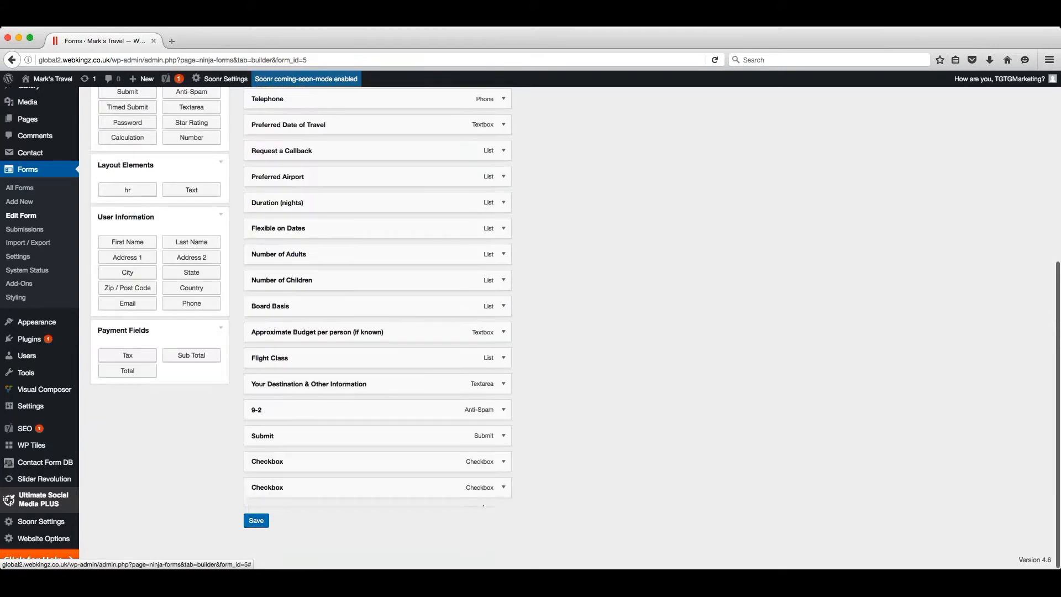
click(256, 489)
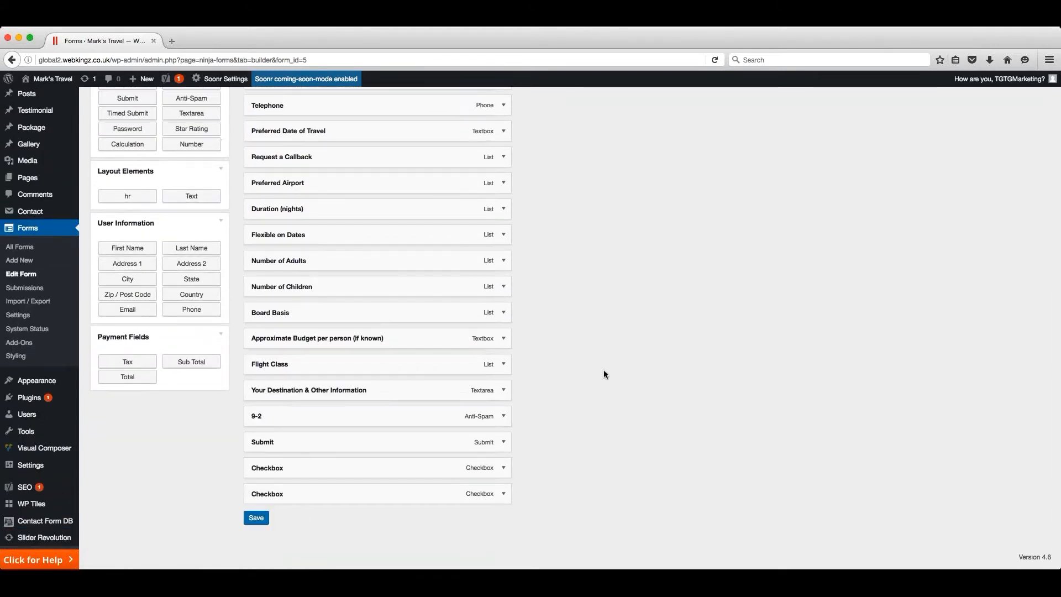
scroll(604, 370, up, 1)
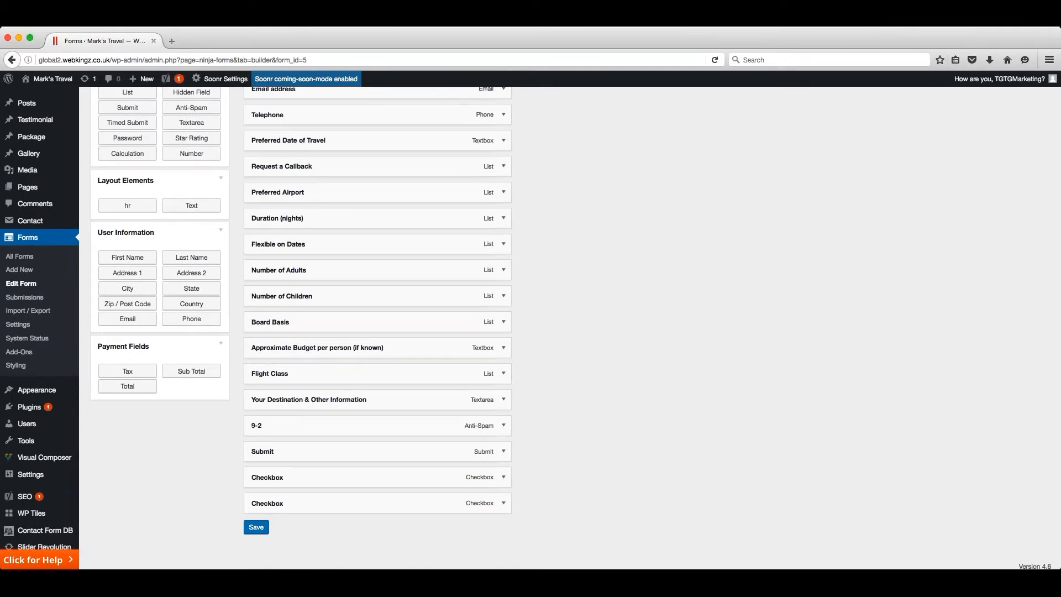
- Check the installed Global Agent Theme and open it in the customiser
mouse_move(18, 390)
click(18, 390)
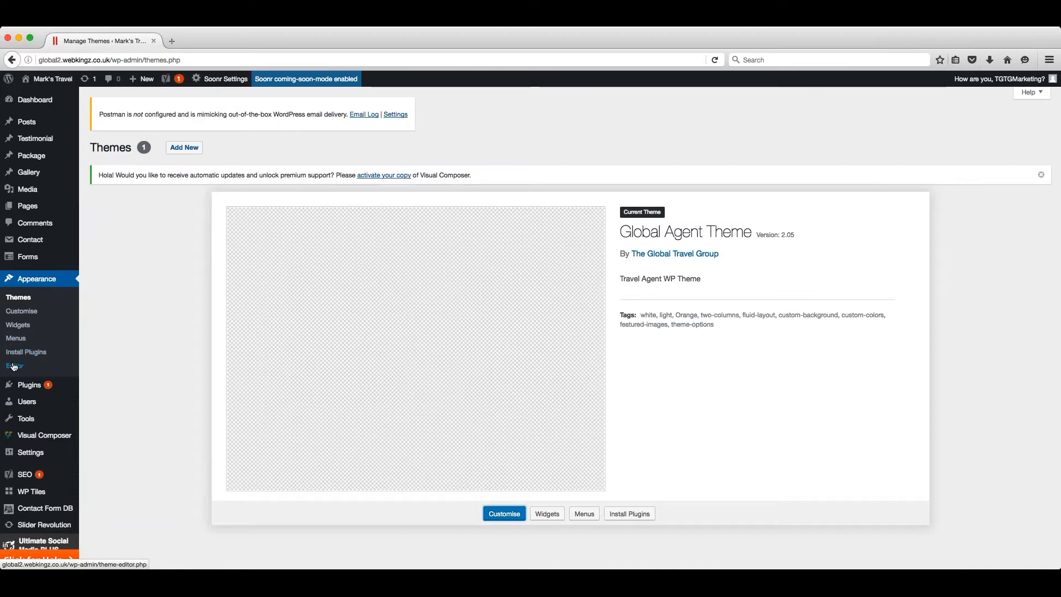
click(35, 313)
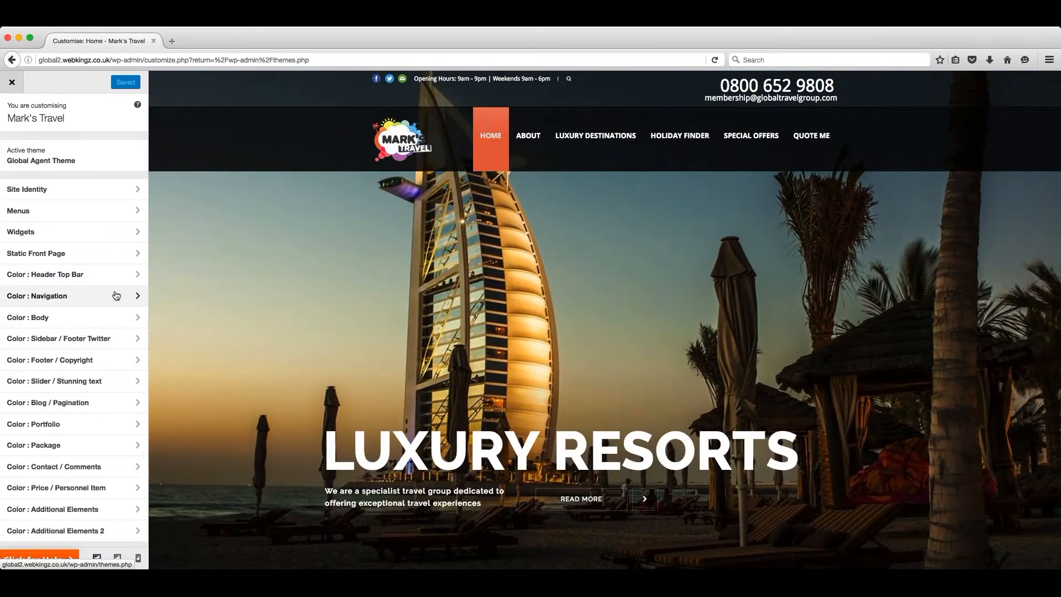
- Try #c95d42 as the main navigation background hover colour and leave the customiser without publishing
click(82, 296)
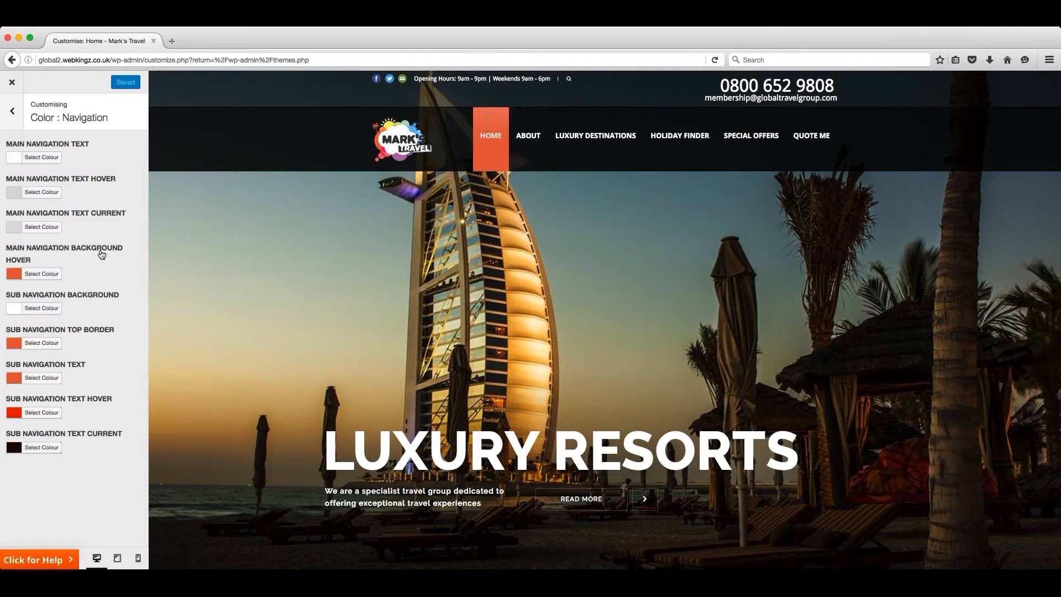
click(15, 274)
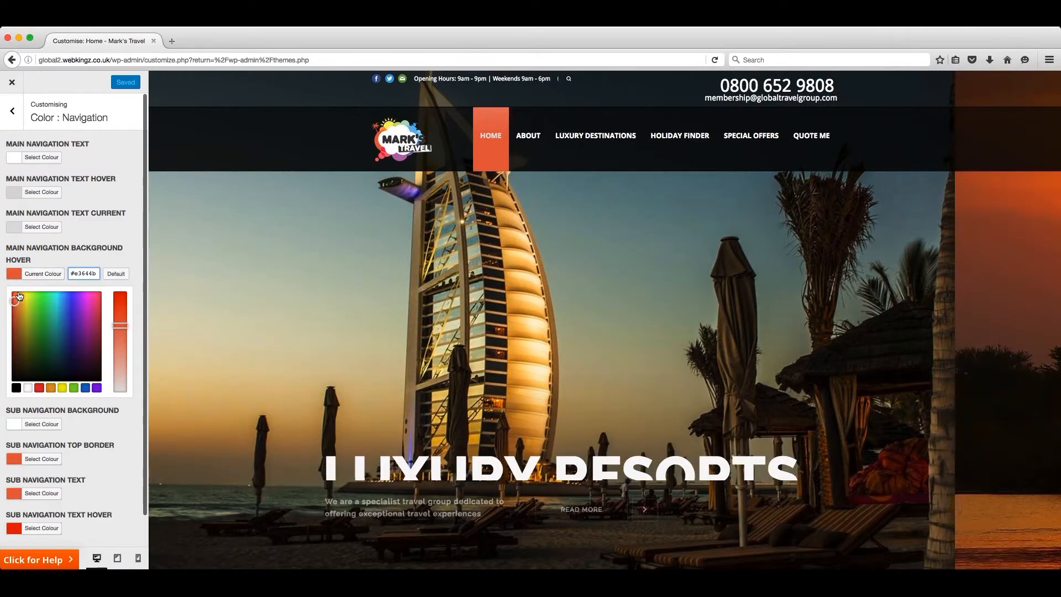
click(27, 305)
mouse_move(34, 305)
mouse_down()
mouse_move(94, 304)
mouse_move(39, 312)
mouse_move(88, 295)
mouse_move(59, 291)
mouse_move(15, 307)
mouse_up()
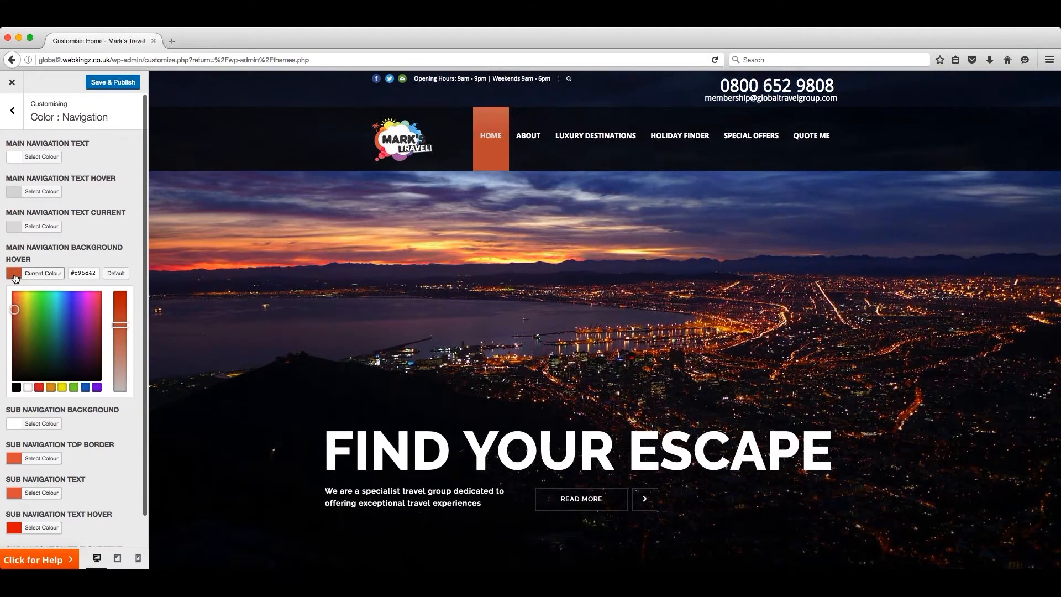
scroll(74, 320, down, 1)
scroll(74, 320, up, 1)
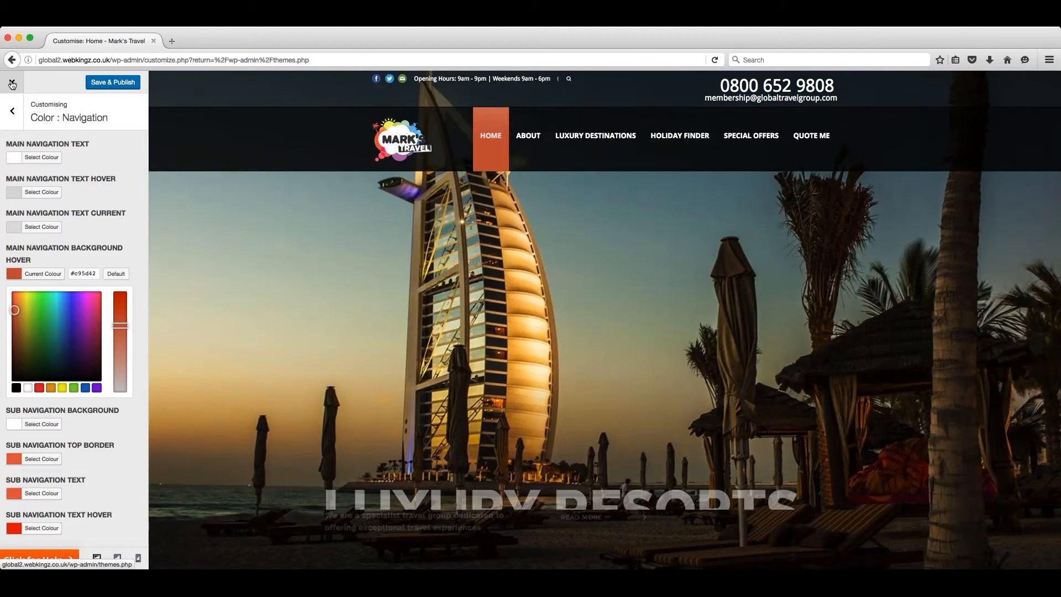
click(12, 84)
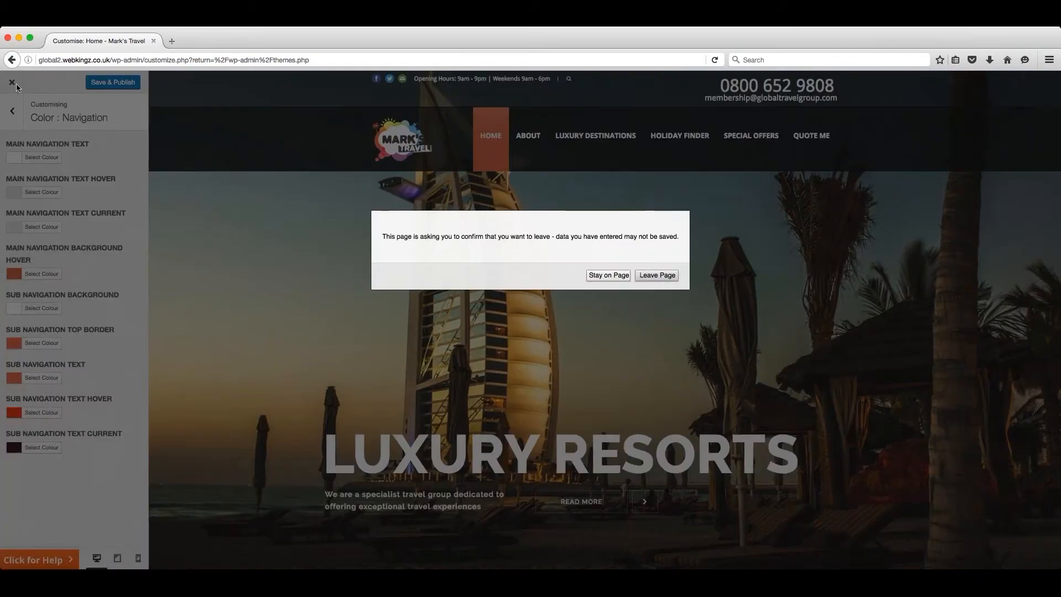
click(661, 275)
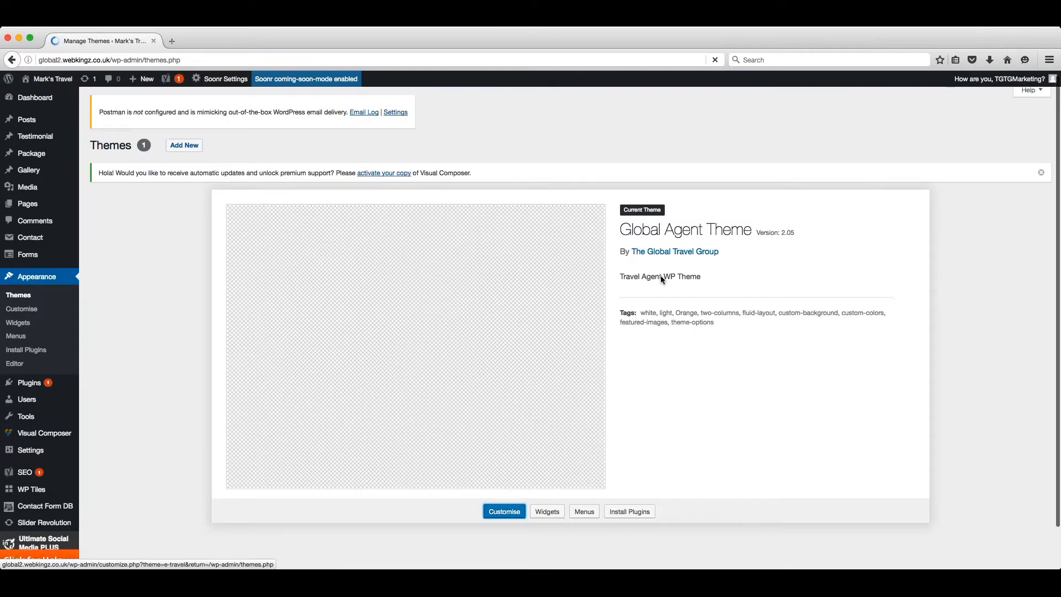
- Expand the Footer 2 and Footer 3 widget areas and view the live home page to compare its footer
click(21, 322)
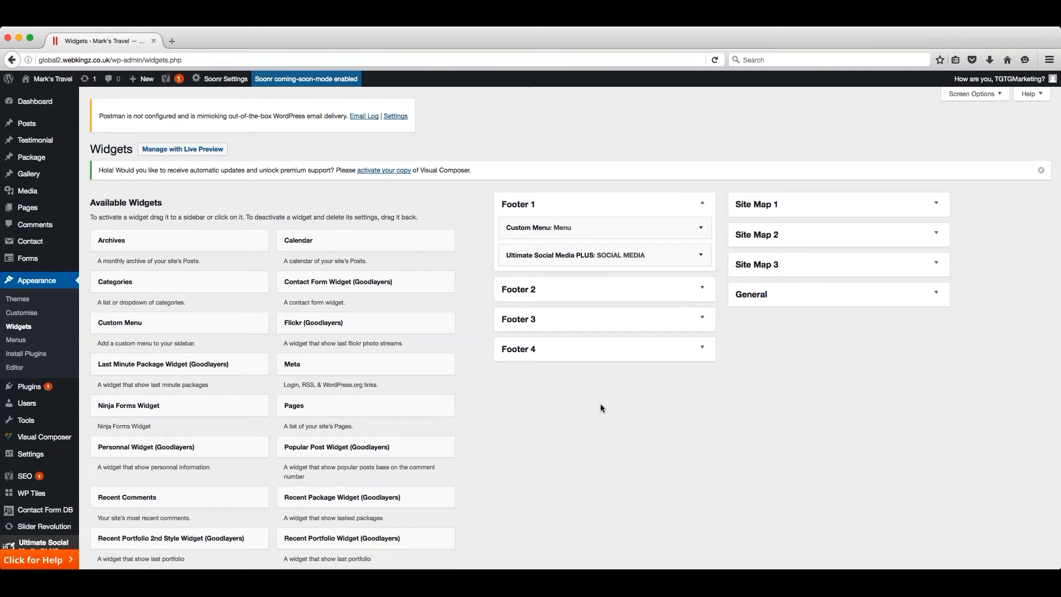
click(702, 287)
click(704, 361)
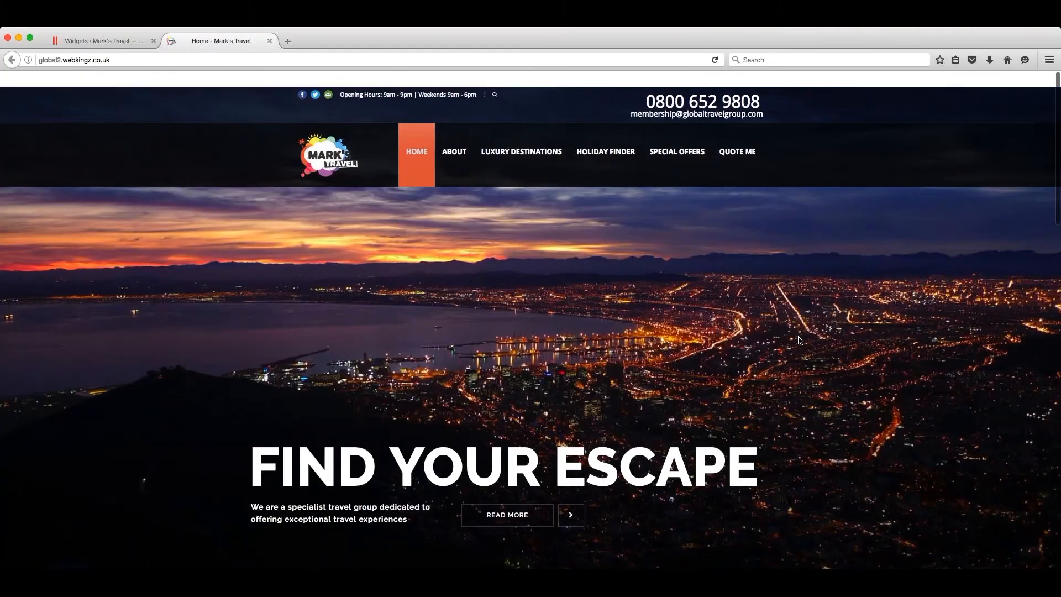
scroll(800, 340, down, 5)
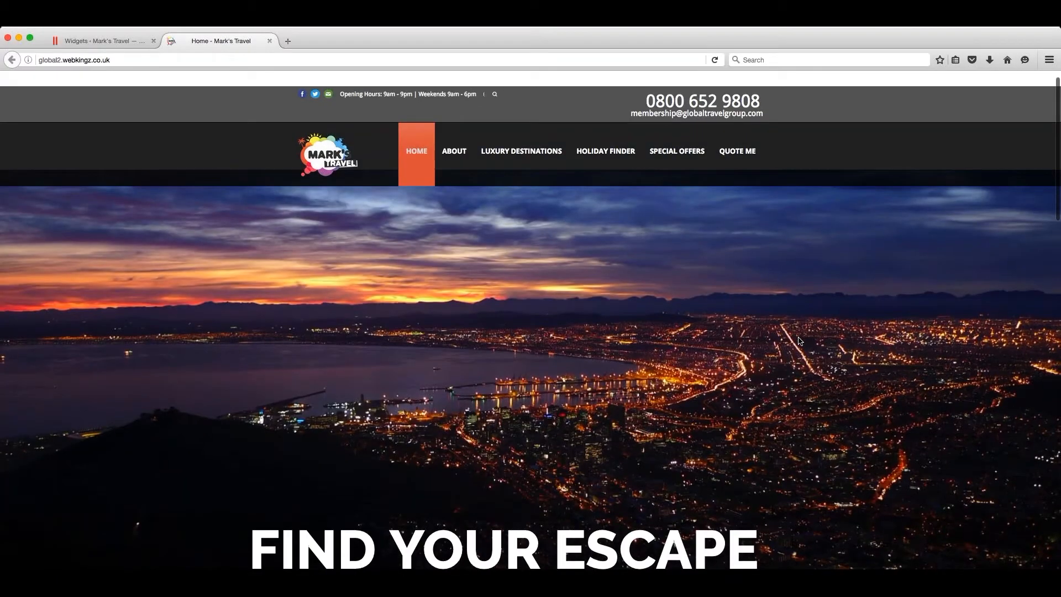
scroll(800, 341, down, 15)
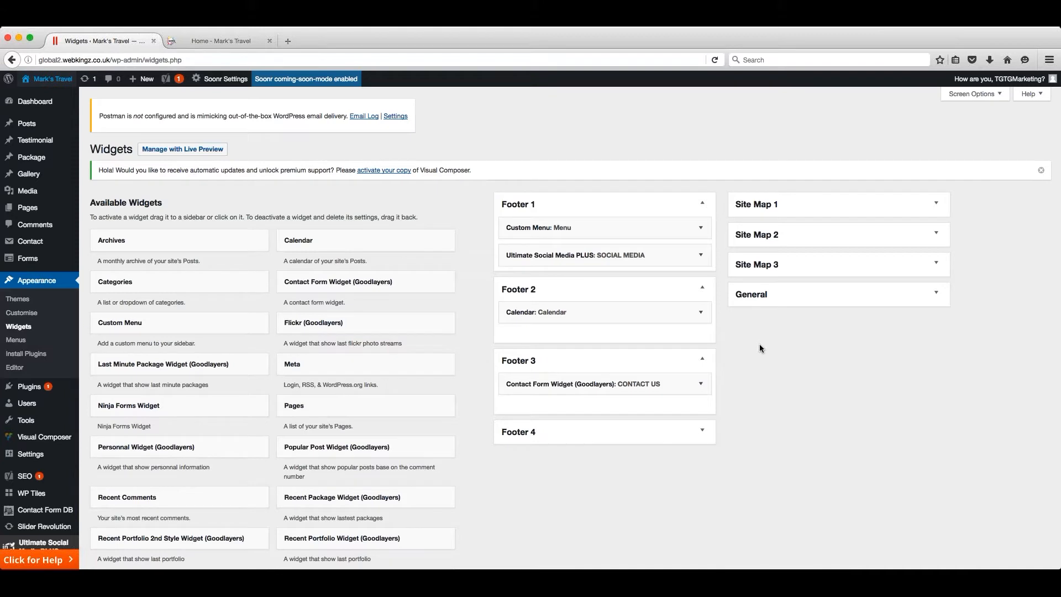
- Move the Ultimate Social Media PLUS widget above the Custom Menu in Footer 1 and check its title setting
drag(611, 261, 603, 228)
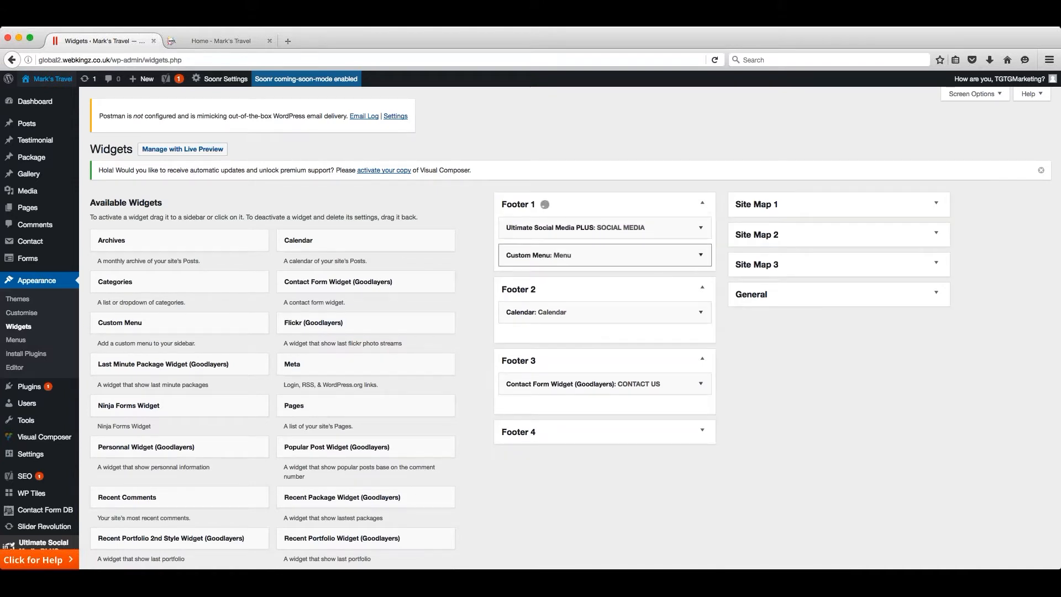
click(700, 228)
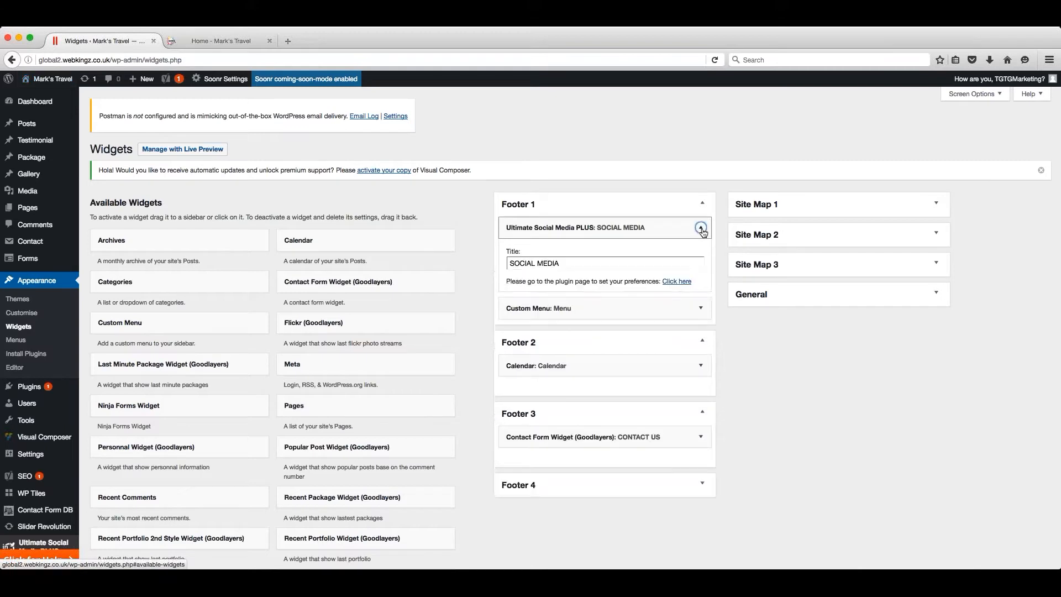
click(701, 228)
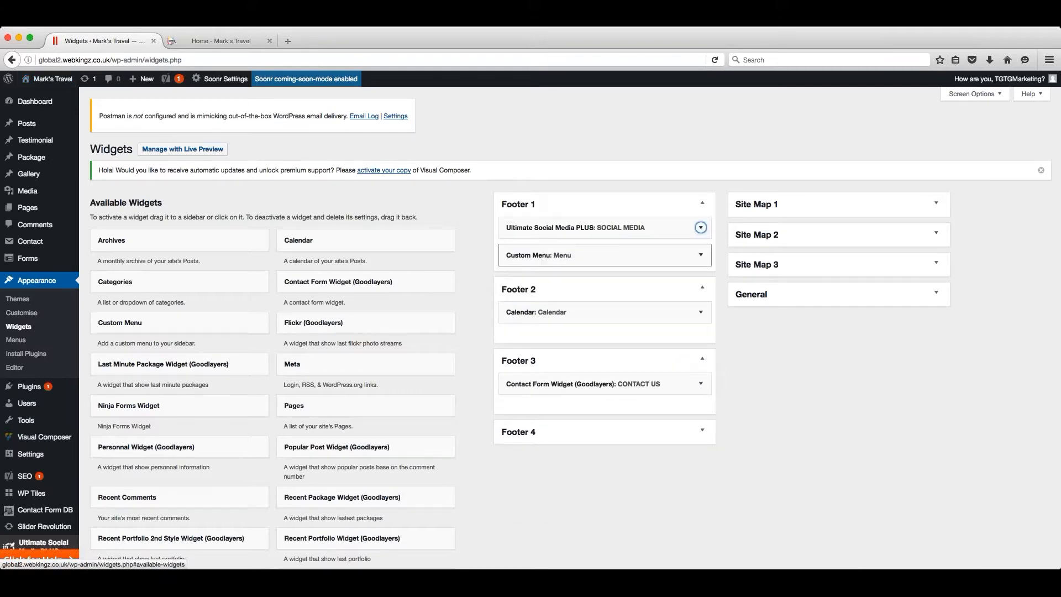
- Add a Search widget below the Calendar in Footer 2, title it "Search" and save it
click(700, 255)
click(700, 257)
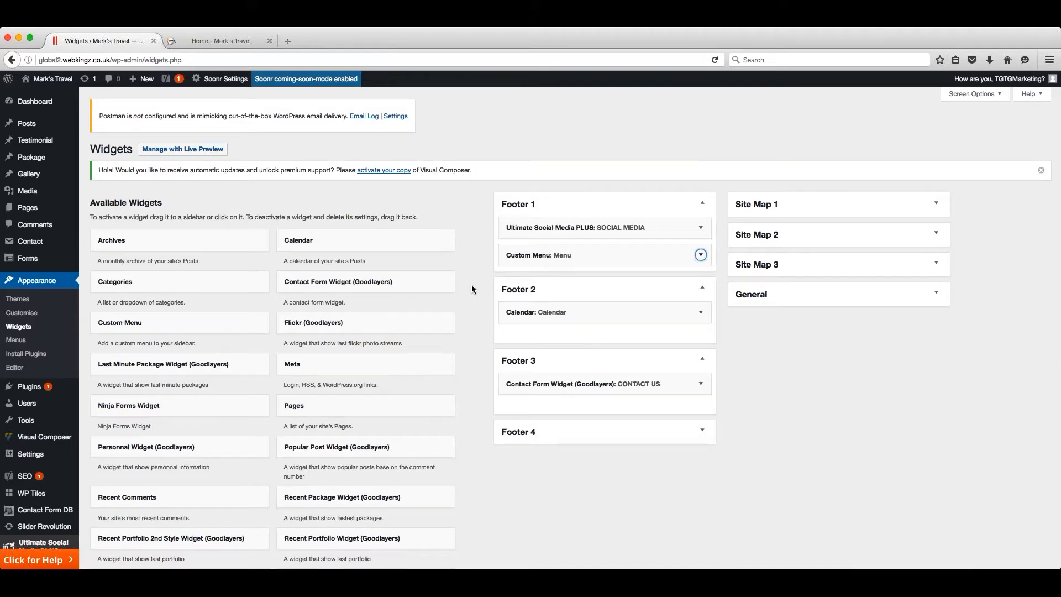
scroll(472, 284, down, 5)
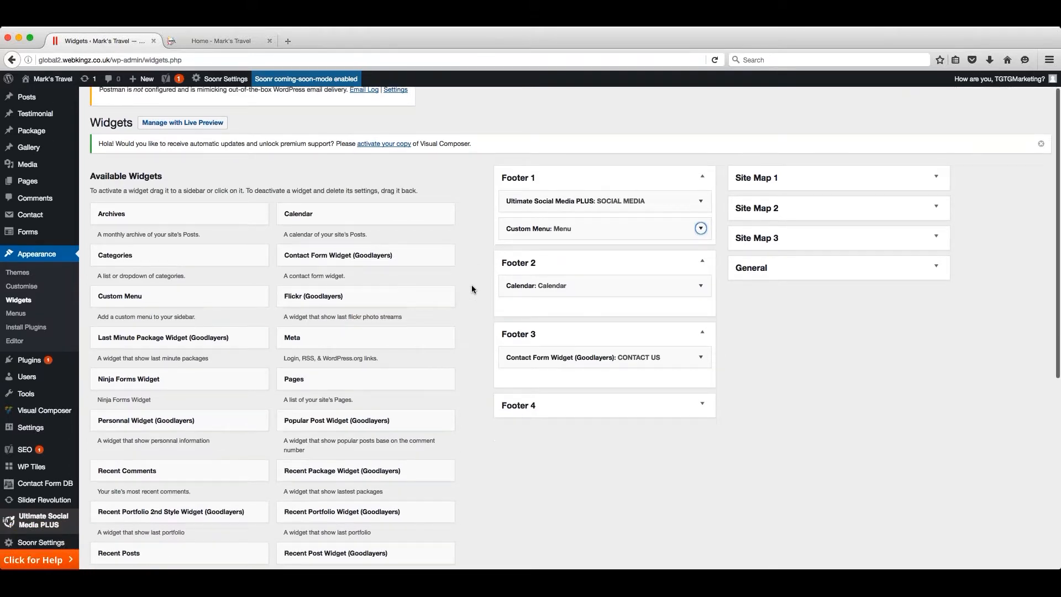
drag(214, 406, 637, 367)
scroll(663, 241, up, 5)
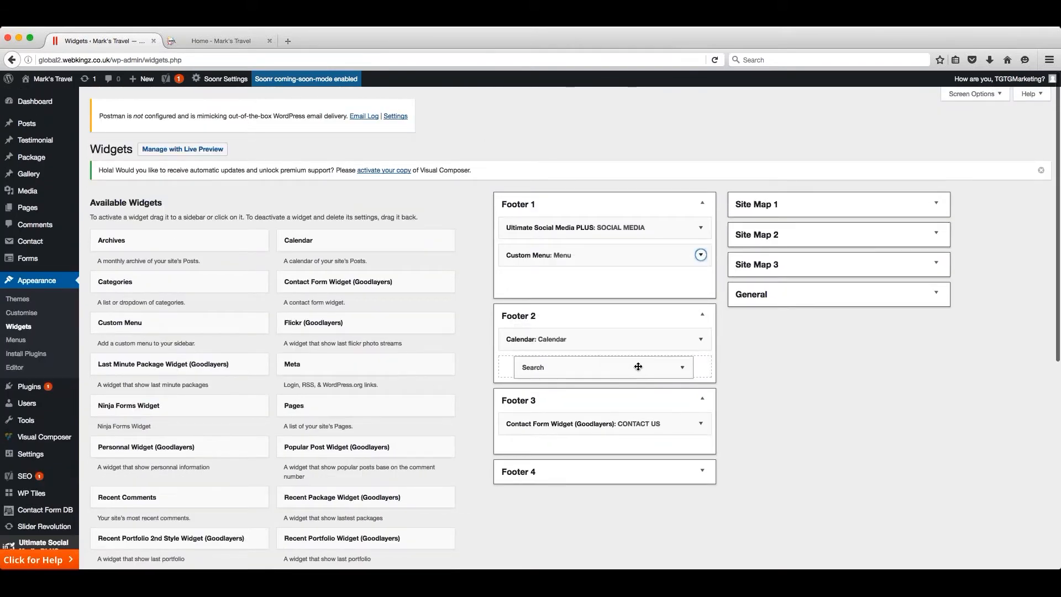
click(647, 371)
text(Search)
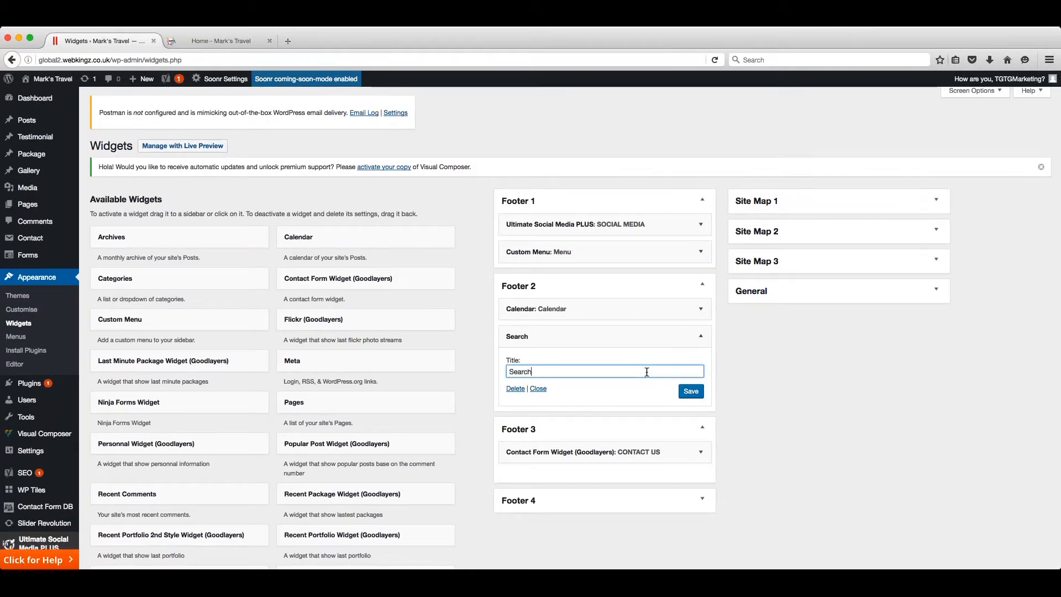
click(691, 390)
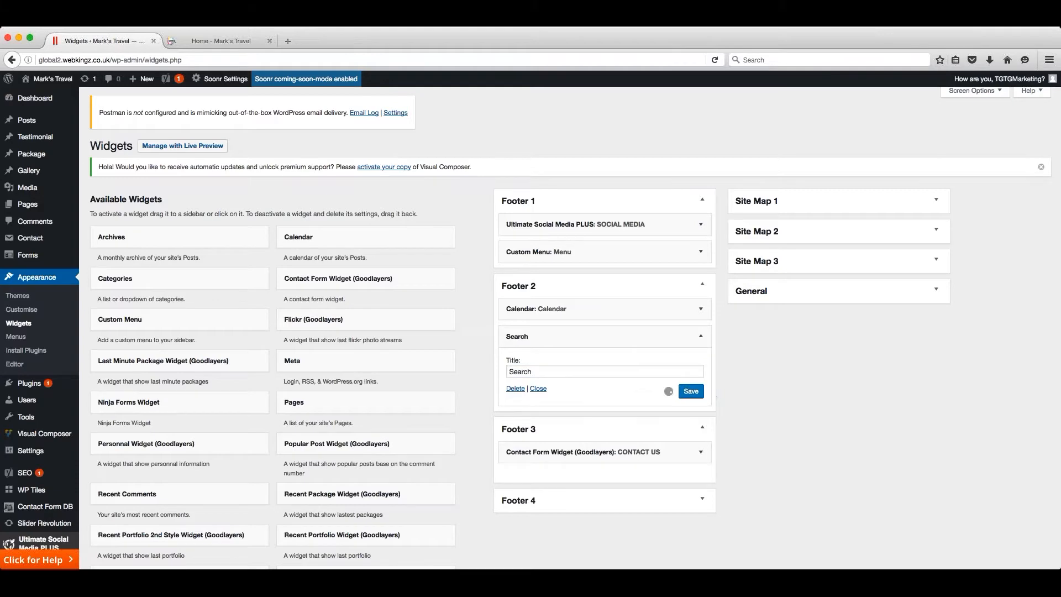
click(692, 391)
- Reload the live home page to check its footer, and delete the Search widget from Footer 2
key(ctrl+Tab)
key(super+r)
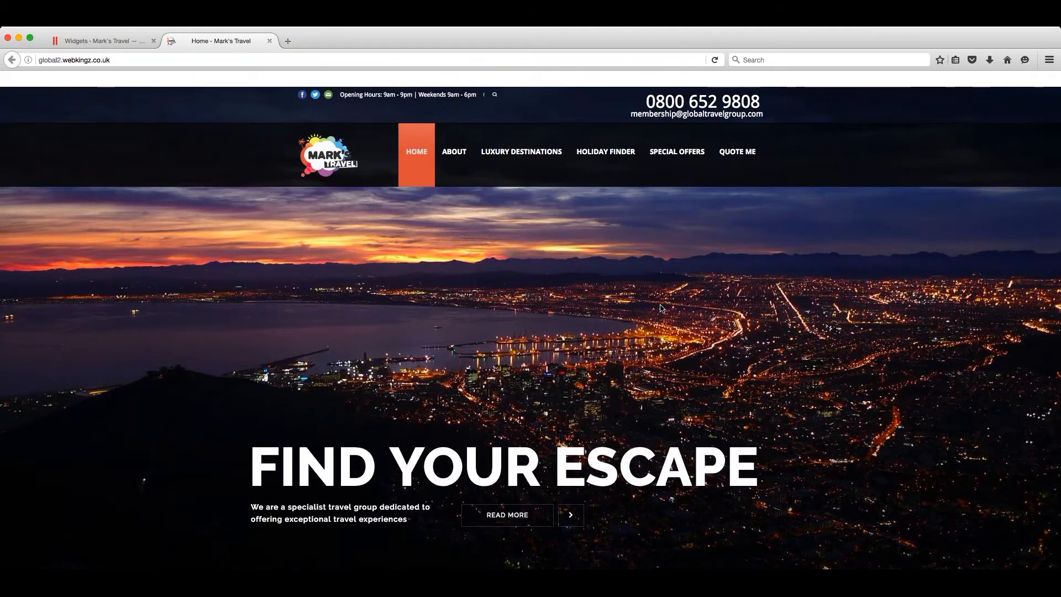
scroll(662, 308, down, 10)
scroll(662, 308, down, 6)
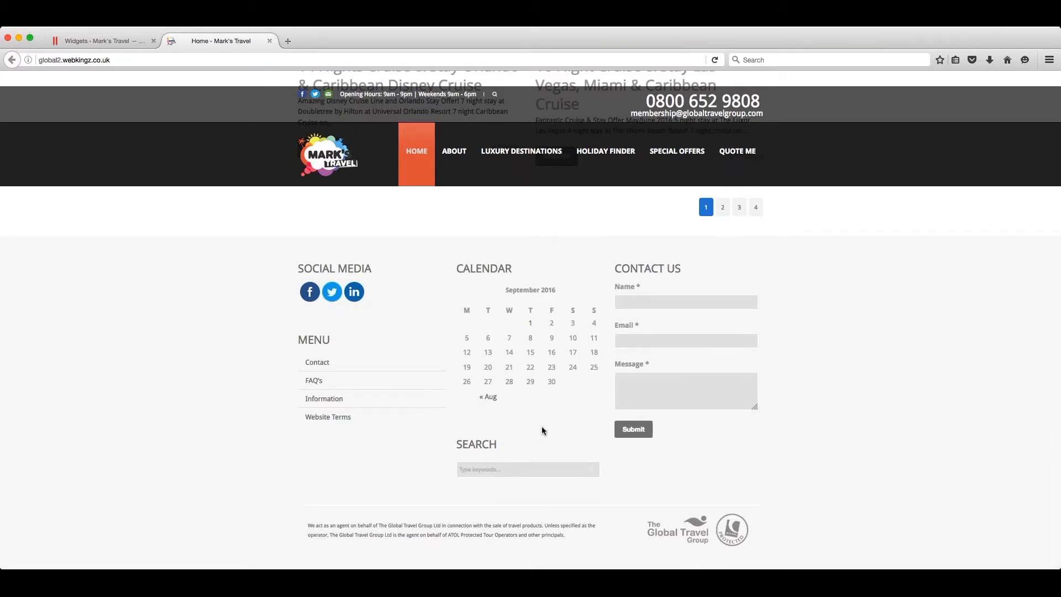
key(ctrl+Tab)
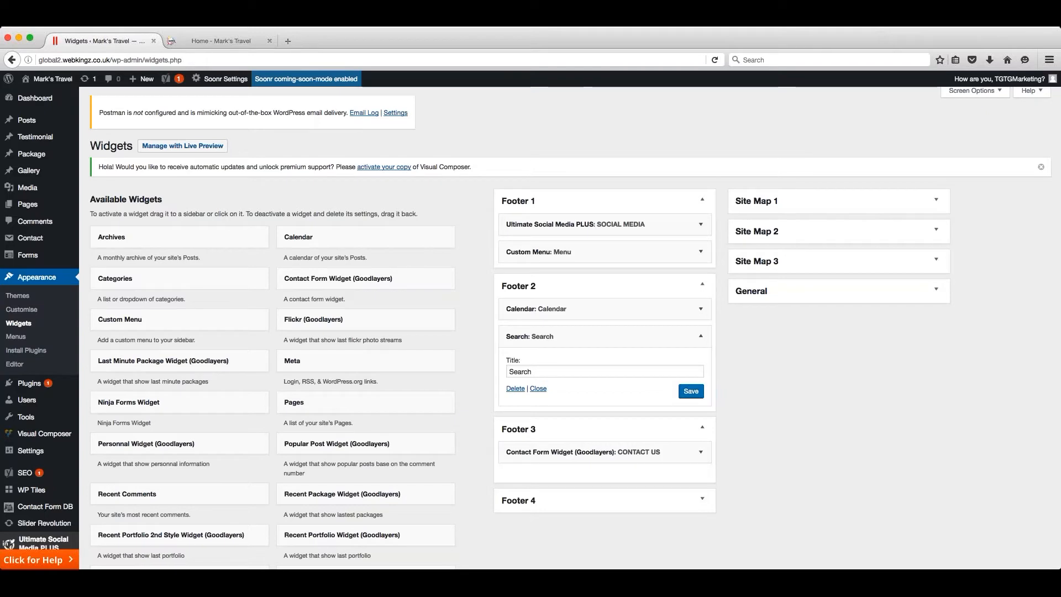
click(515, 389)
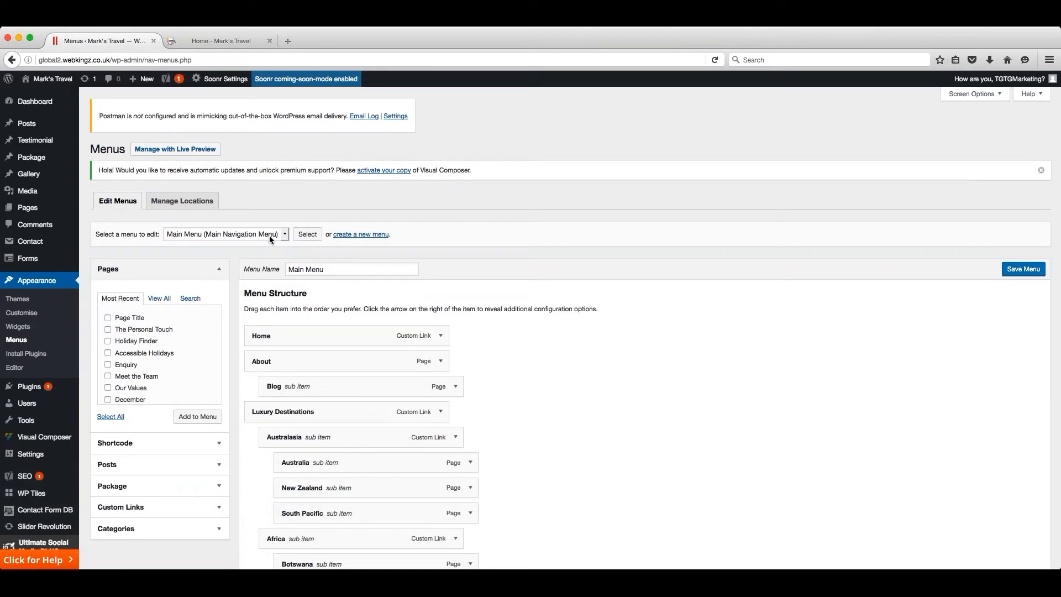
- Select the Main Menu (Main Navigation Menu) for editing and examine how its pages and custom links are nested
click(286, 234)
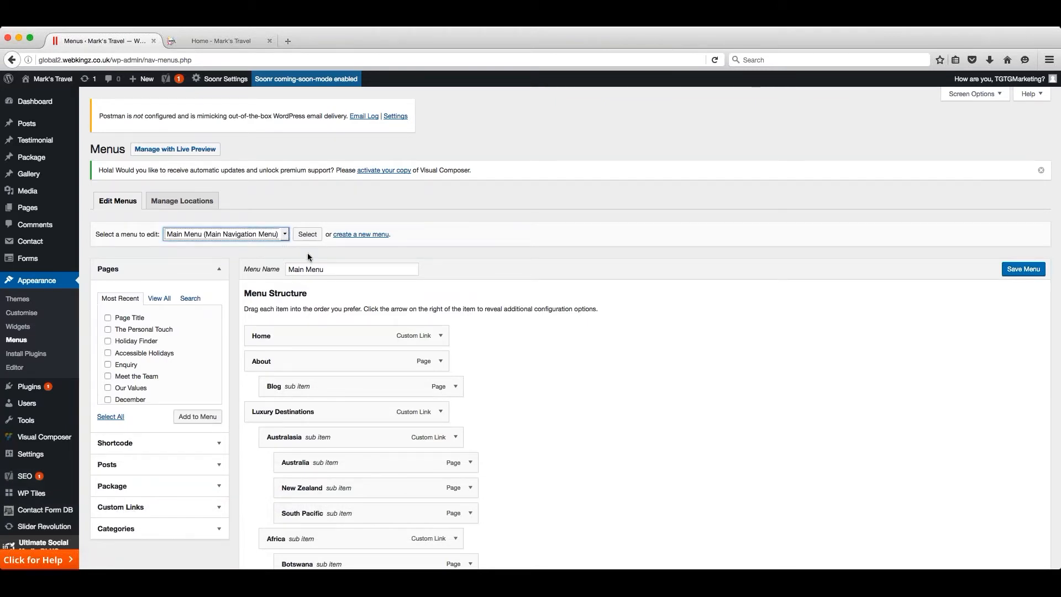
click(308, 236)
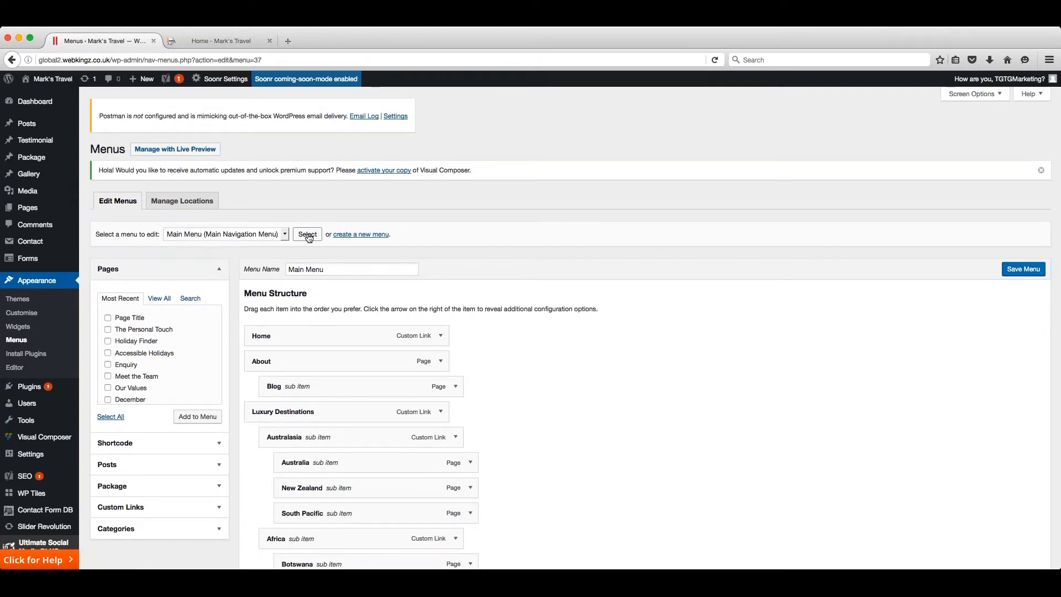
scroll(498, 287, down, 5)
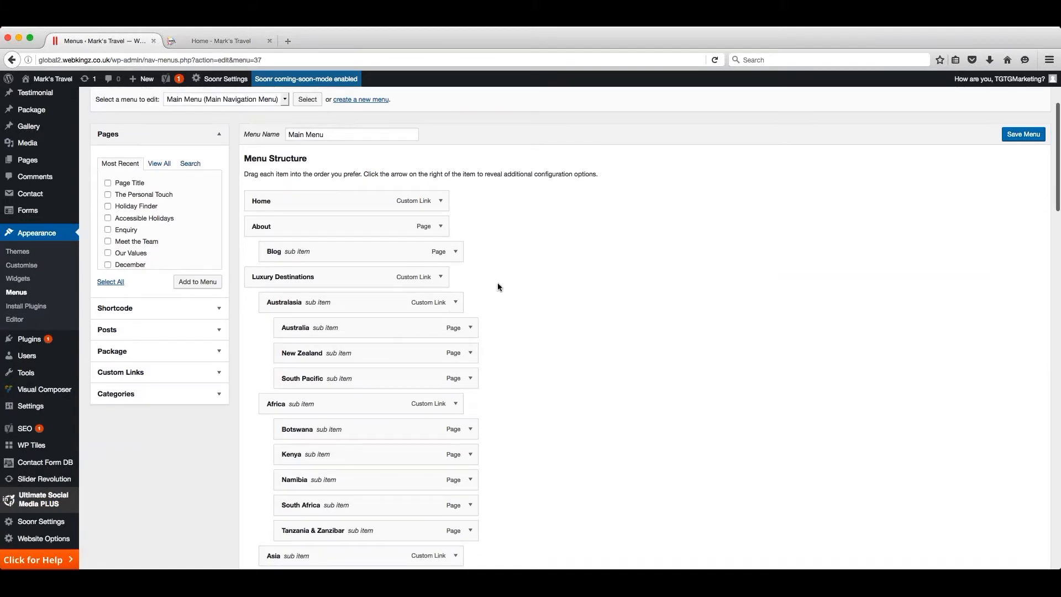
scroll(497, 287, down, 1)
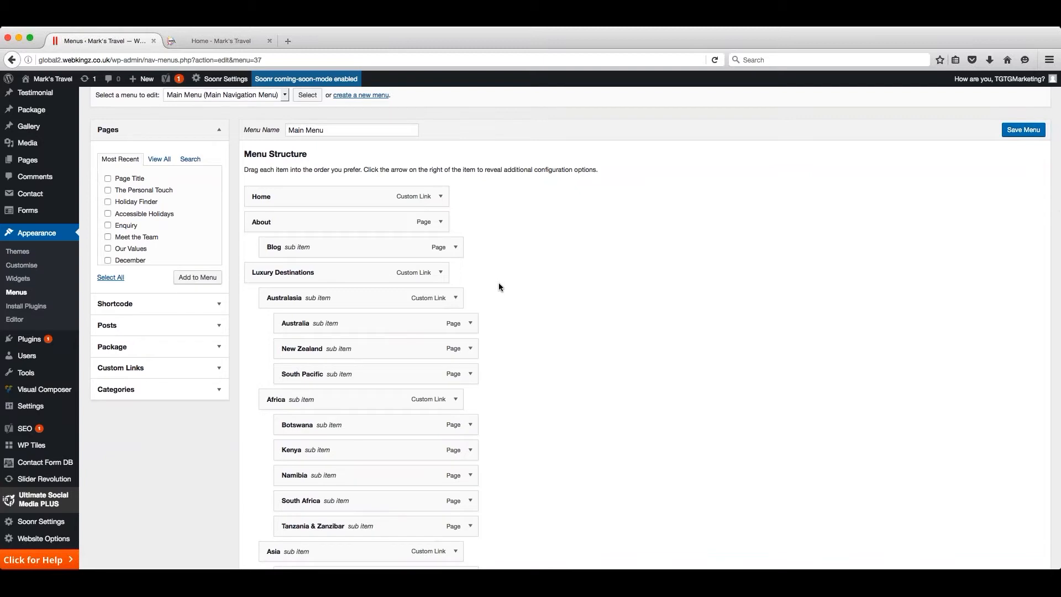
scroll(498, 287, up, 1)
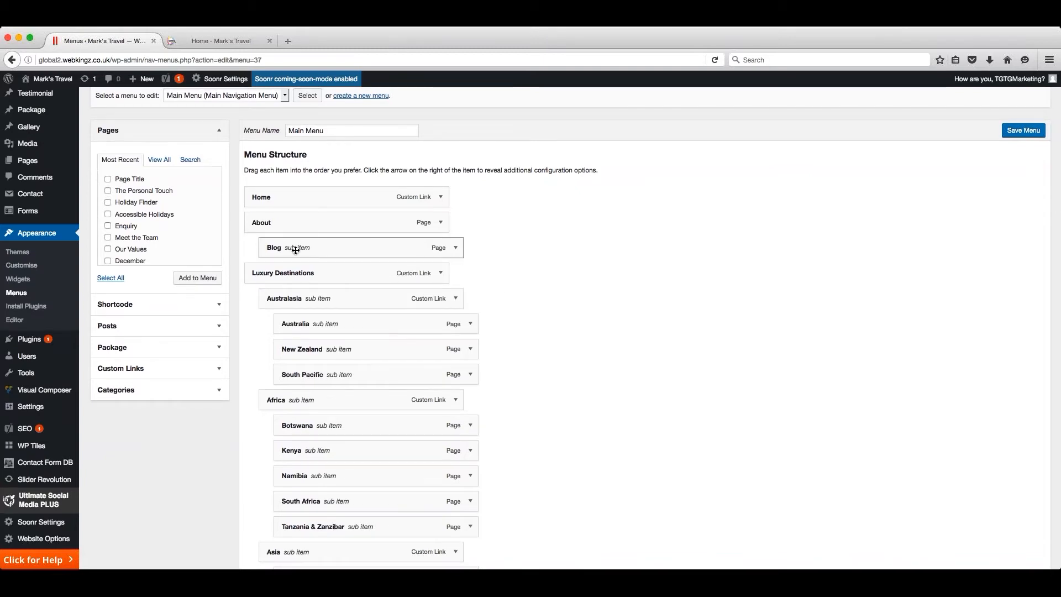
scroll(296, 250, up, 1)
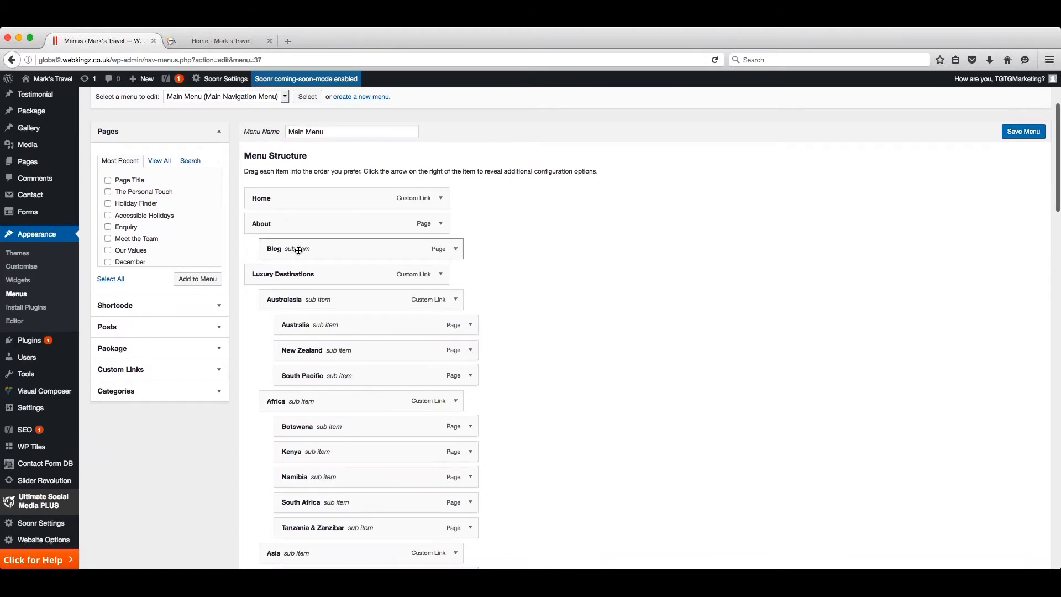
scroll(298, 250, up, 1)
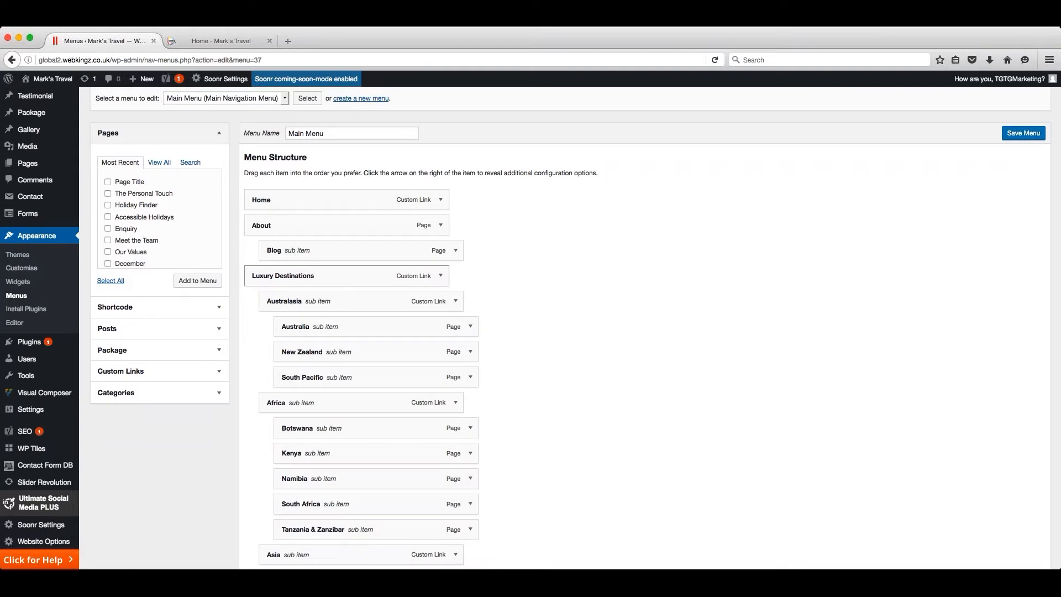
scroll(303, 301, down, 1)
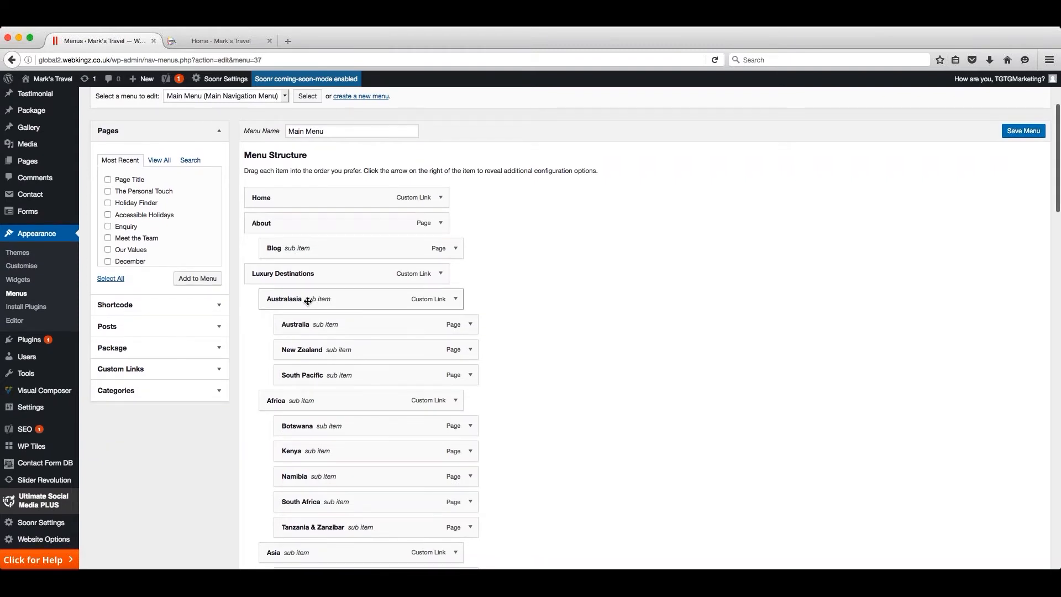
scroll(308, 302, up, 1)
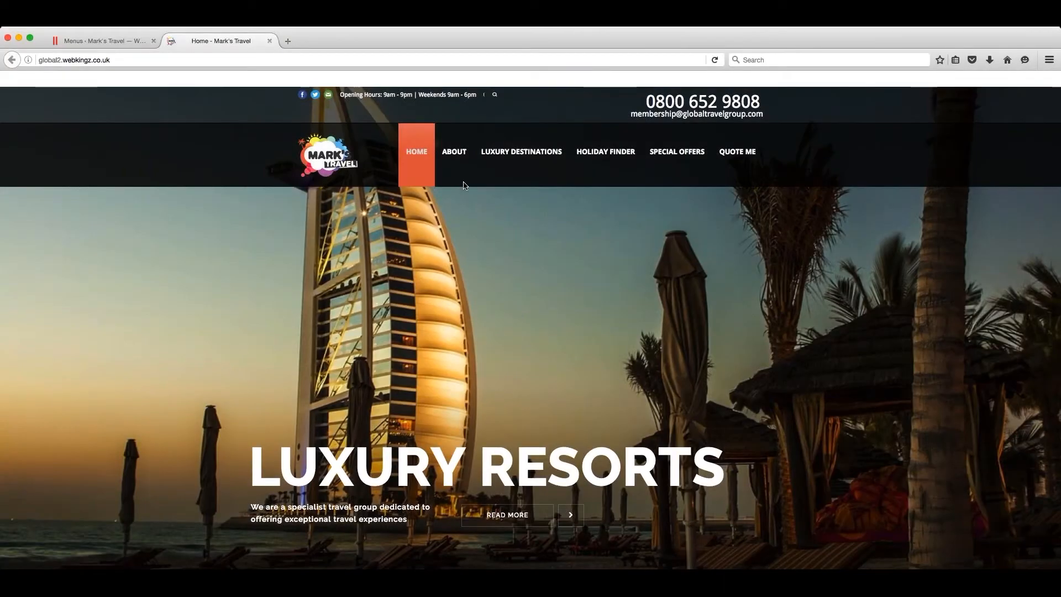
- Compare the About and Luxury Destinations submenus on the live home page, including Australasia, with the nesting of the menu items
mouse_move(460, 156)
mouse_move(529, 156)
mouse_move(517, 186)
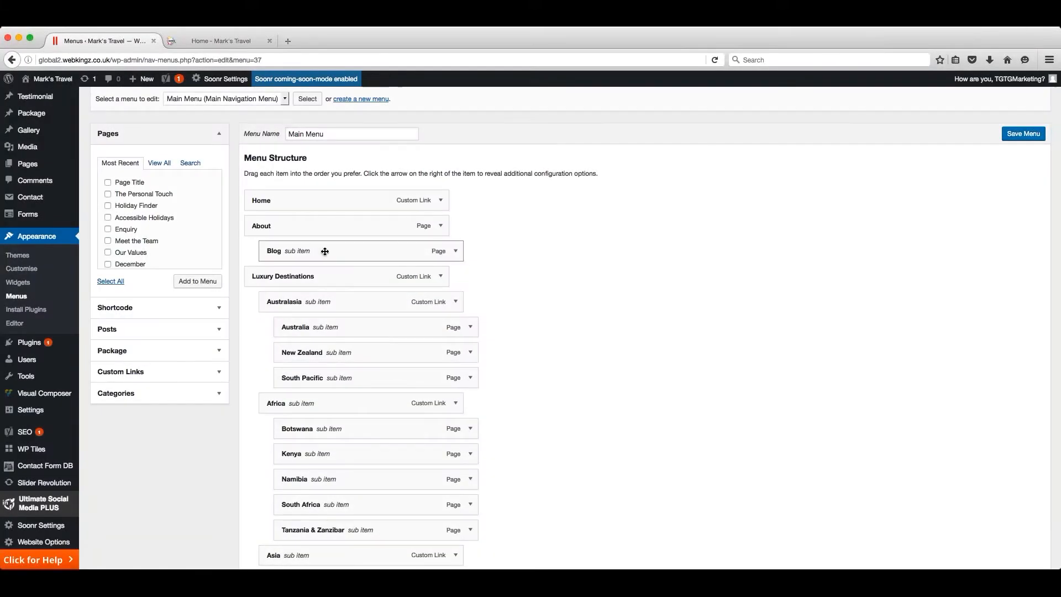
drag(325, 251, 277, 249)
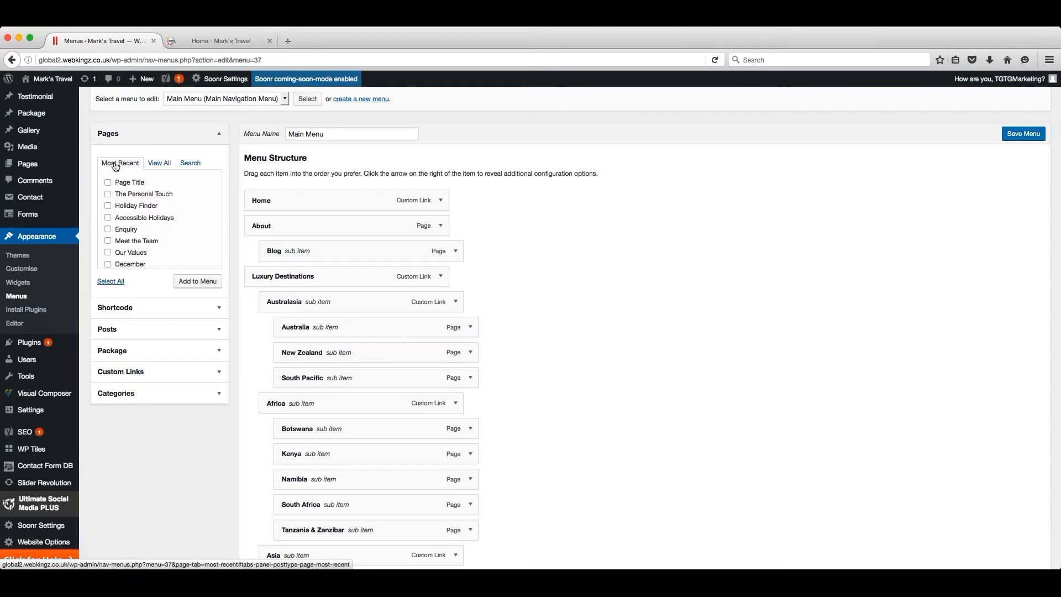
- Look through the complete page list and page search available for the menu, and return to the most recent pages
click(165, 165)
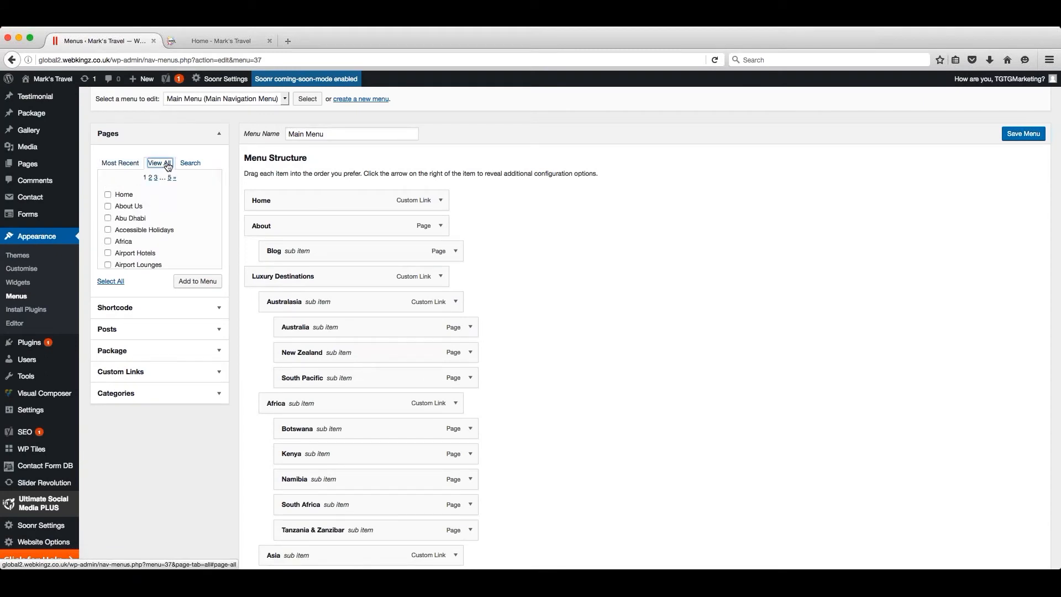
click(192, 164)
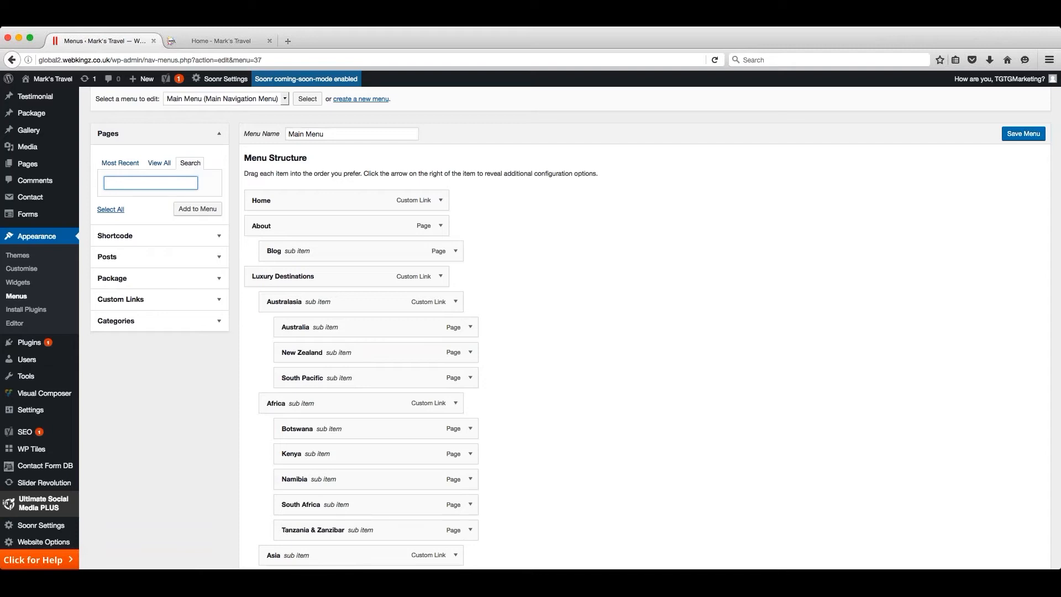
click(120, 164)
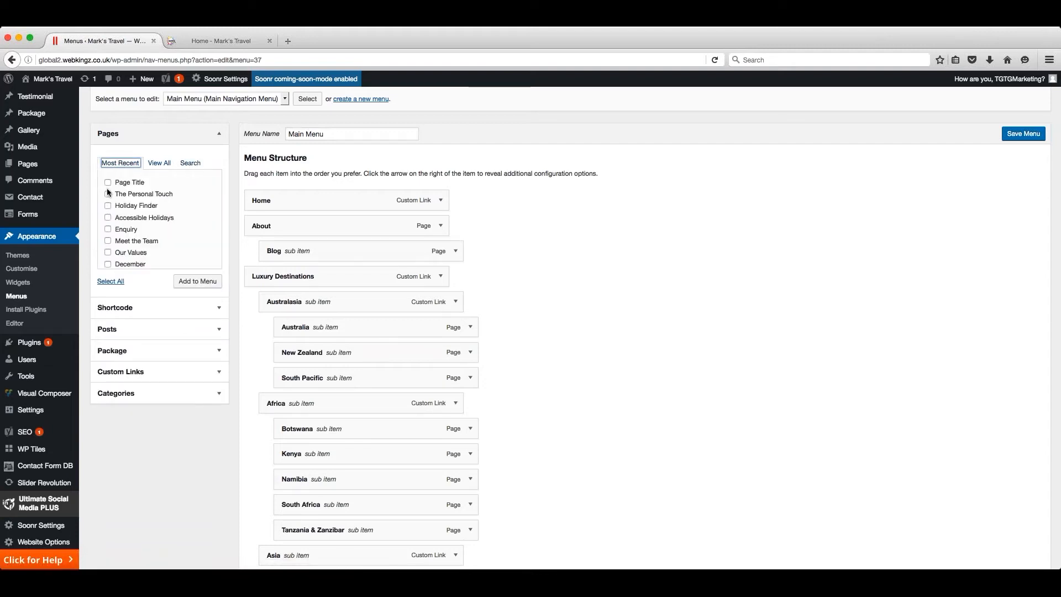
- Select only Page Title among the most recent pages and add it to the Main Menu
click(107, 182)
click(108, 194)
click(107, 229)
scroll(109, 231, up, 1)
click(109, 229)
scroll(109, 227, down, 1)
scroll(109, 219, up, 1)
click(108, 218)
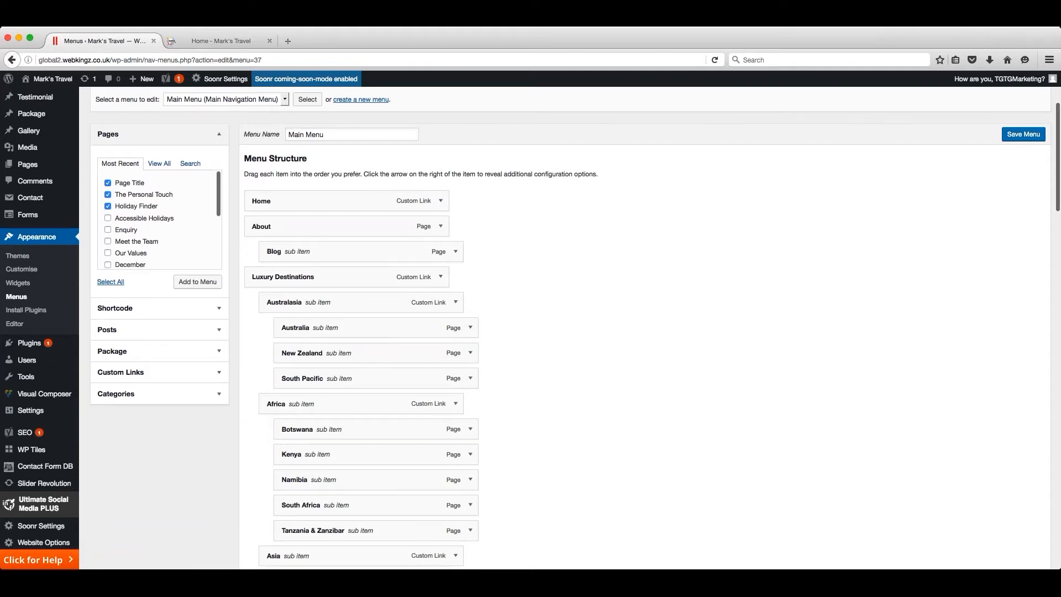
click(108, 207)
click(108, 194)
click(197, 283)
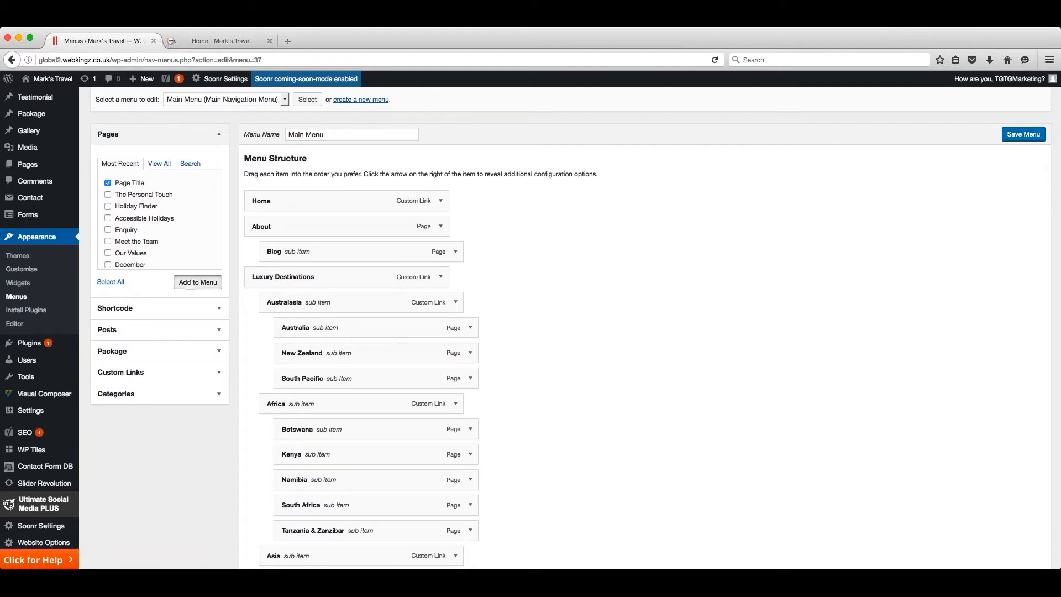
- Move the Page Title item under Home as a sub item and save the Main Menu
scroll(196, 281, down, 1)
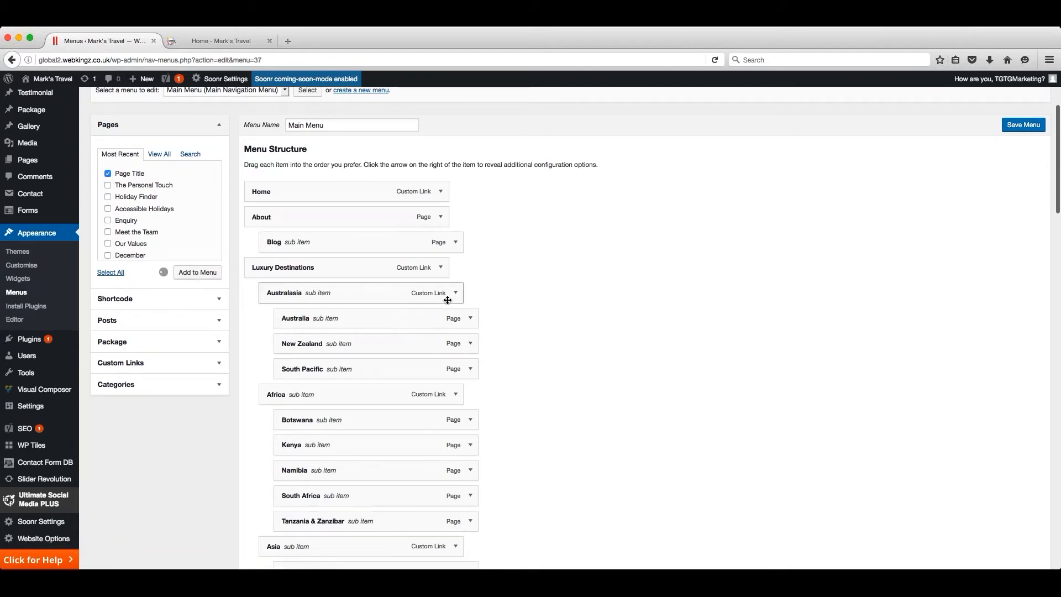
scroll(551, 309, down, 20)
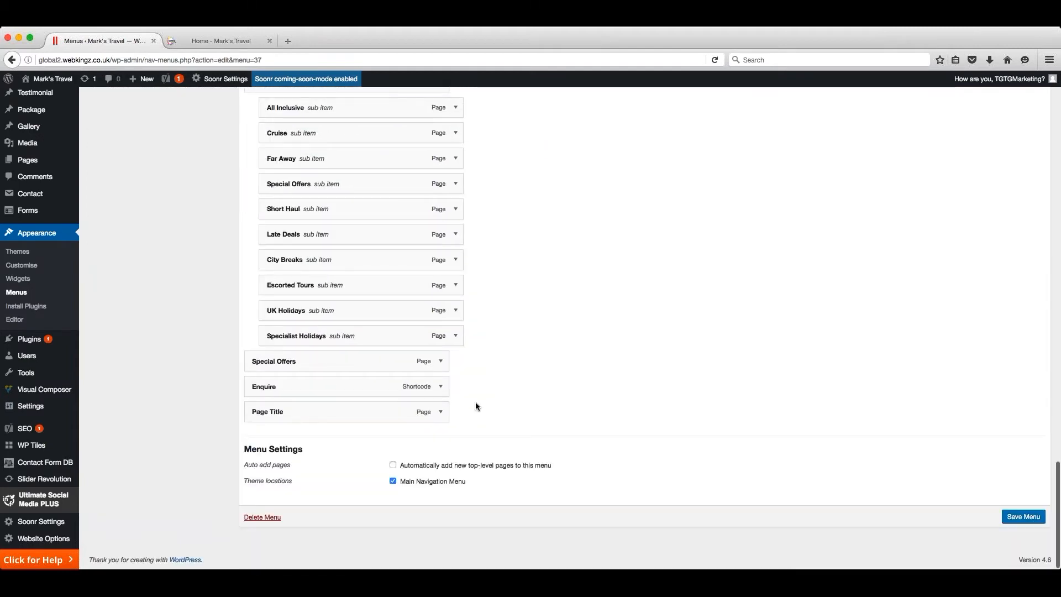
drag(379, 415, 394, 353)
scroll(386, 379, up, 15)
scroll(384, 381, up, 10)
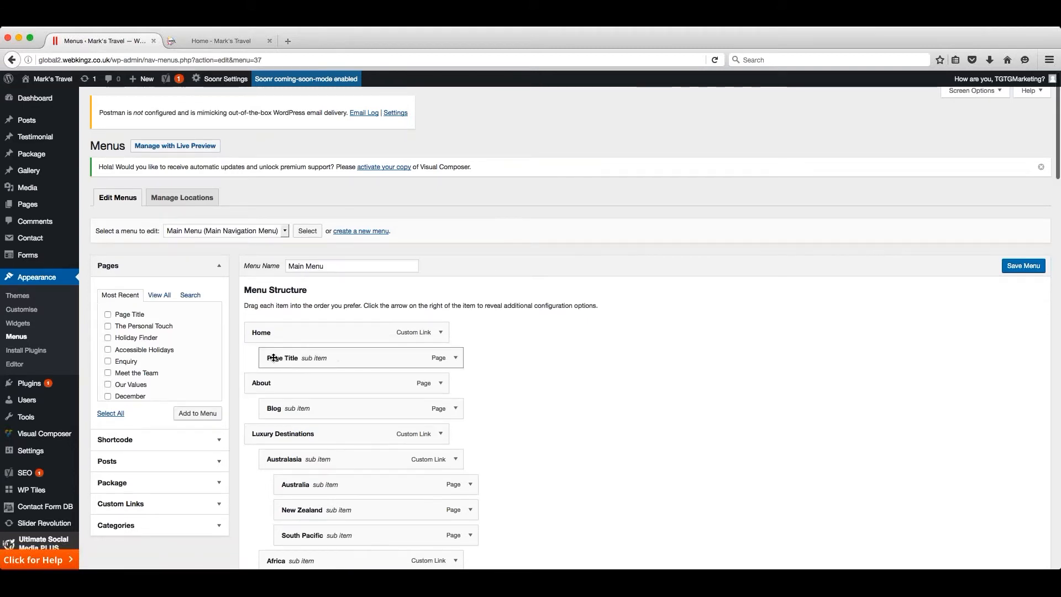
click(1020, 268)
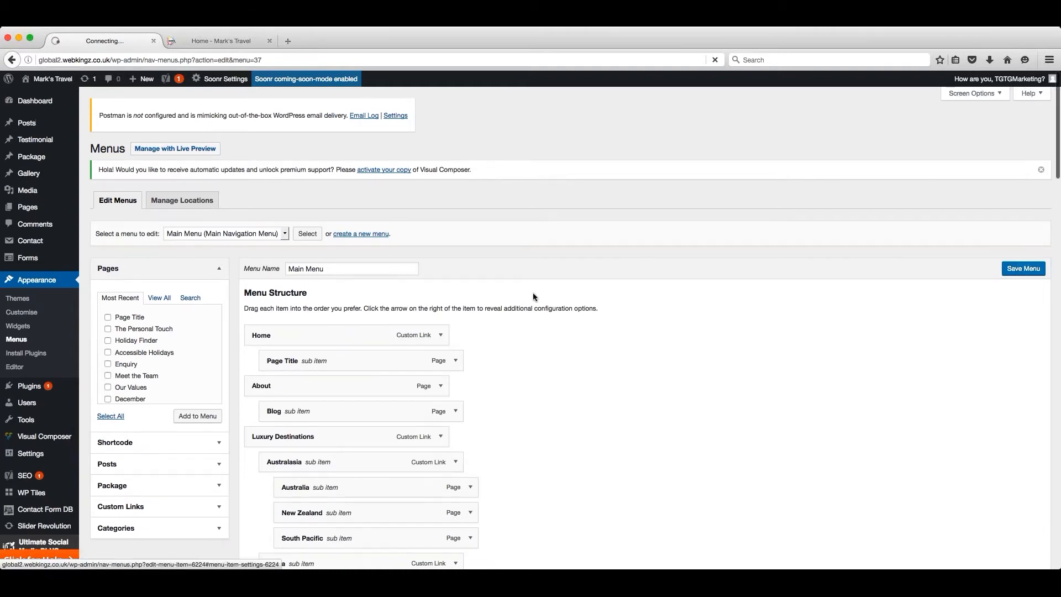
- Check the Home submenu in the live site's navigation and return to the menu editor
key(ctrl+Tab)
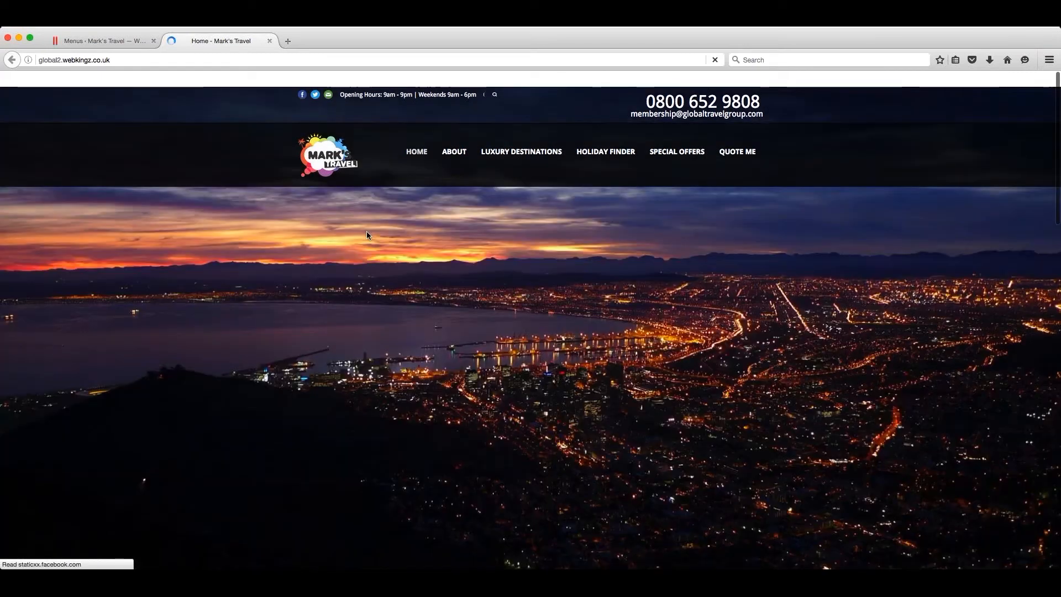
mouse_move(420, 158)
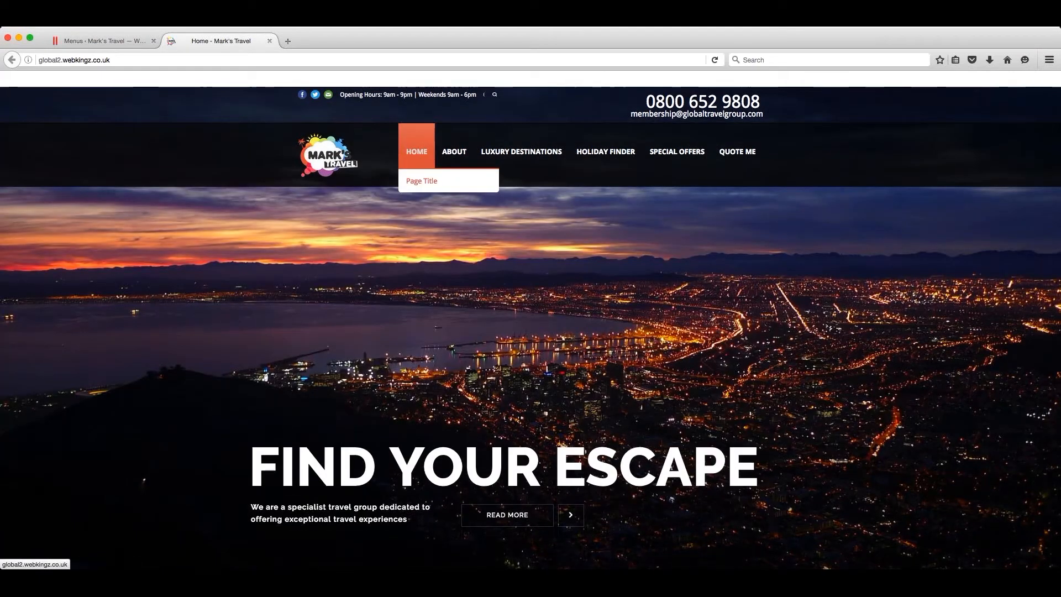
key(ctrl+Tab)
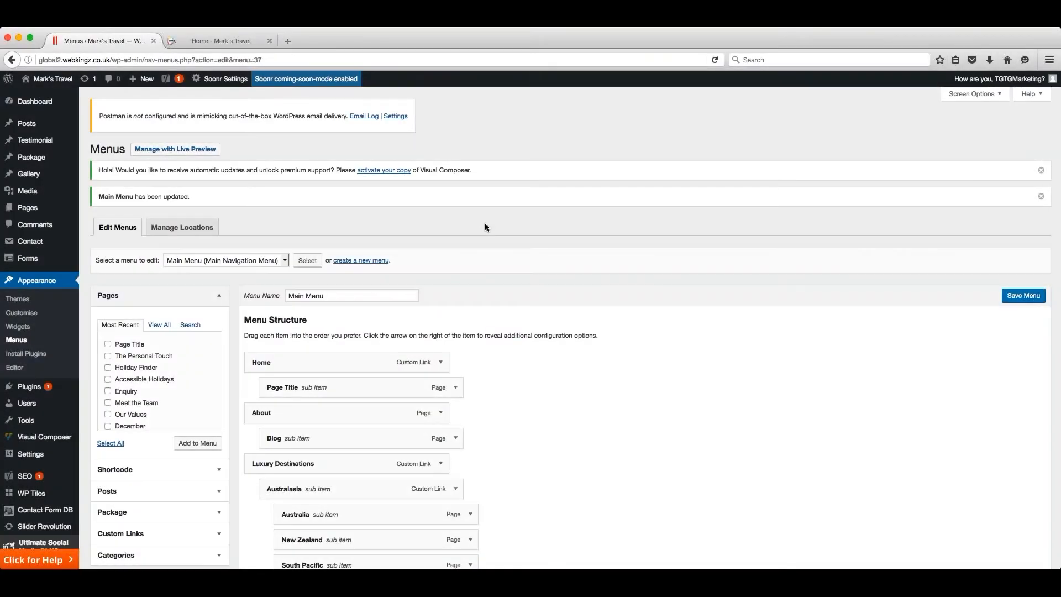
- Expand the Page Title sub item under Home and remove it from the Main Menu
scroll(499, 247, down, 5)
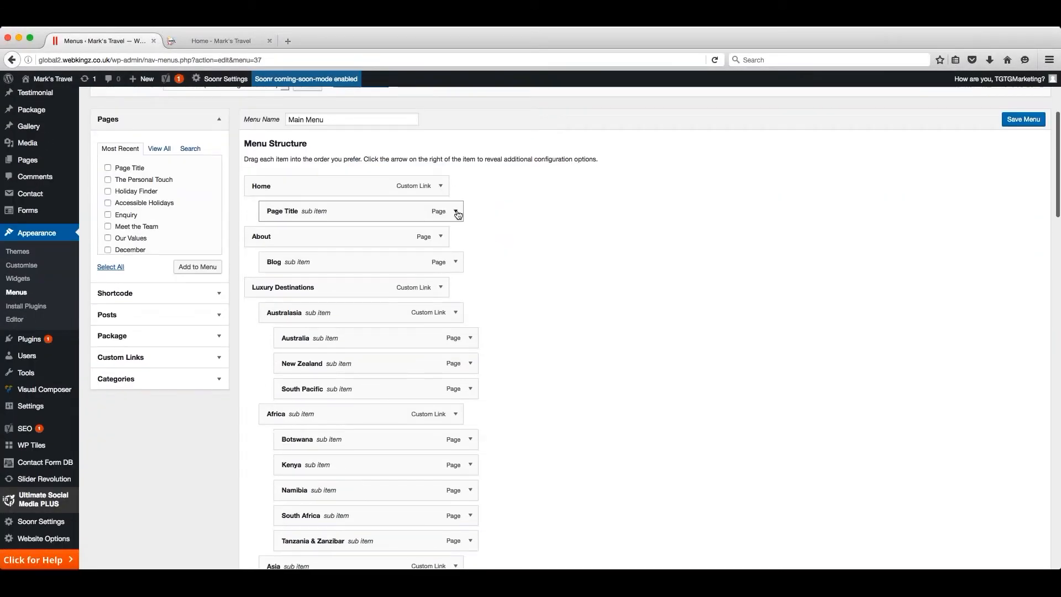
click(457, 213)
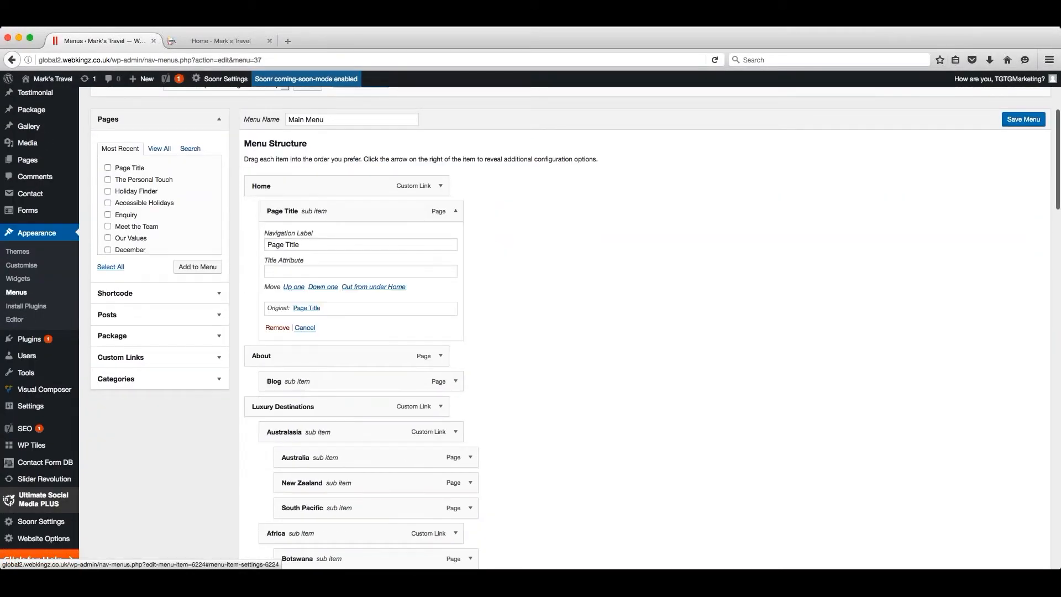
click(277, 328)
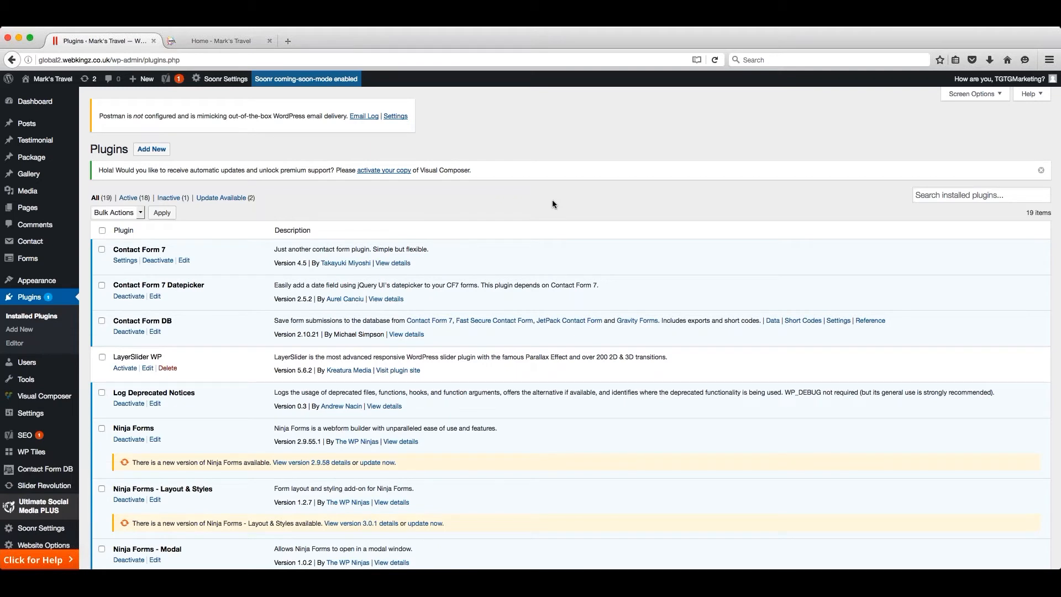
- Review the list of installed plugins, including the ones with available updates
scroll(177, 449, down, 10)
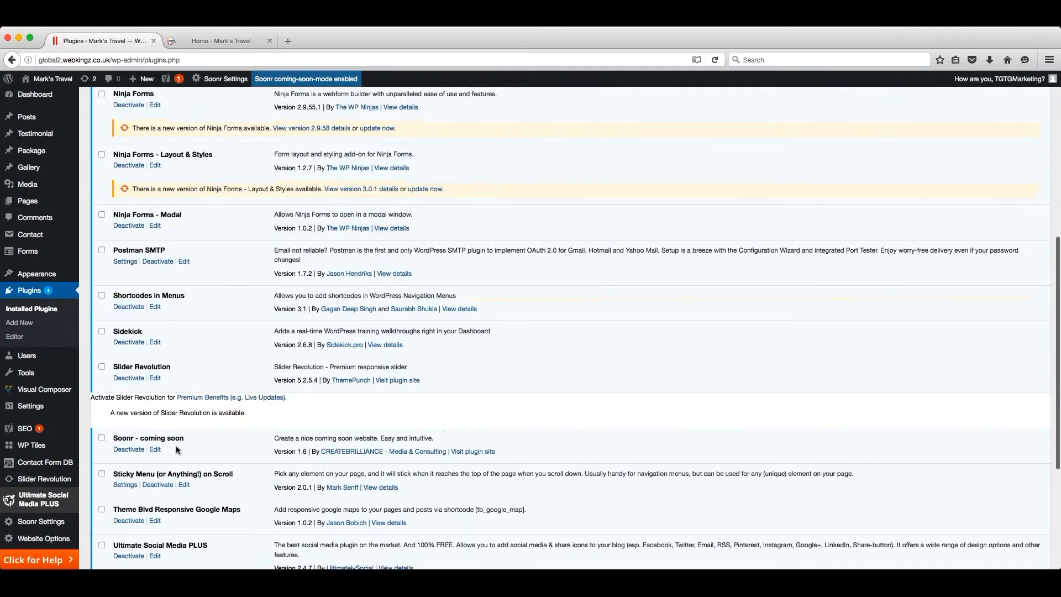
scroll(188, 376, up, 1)
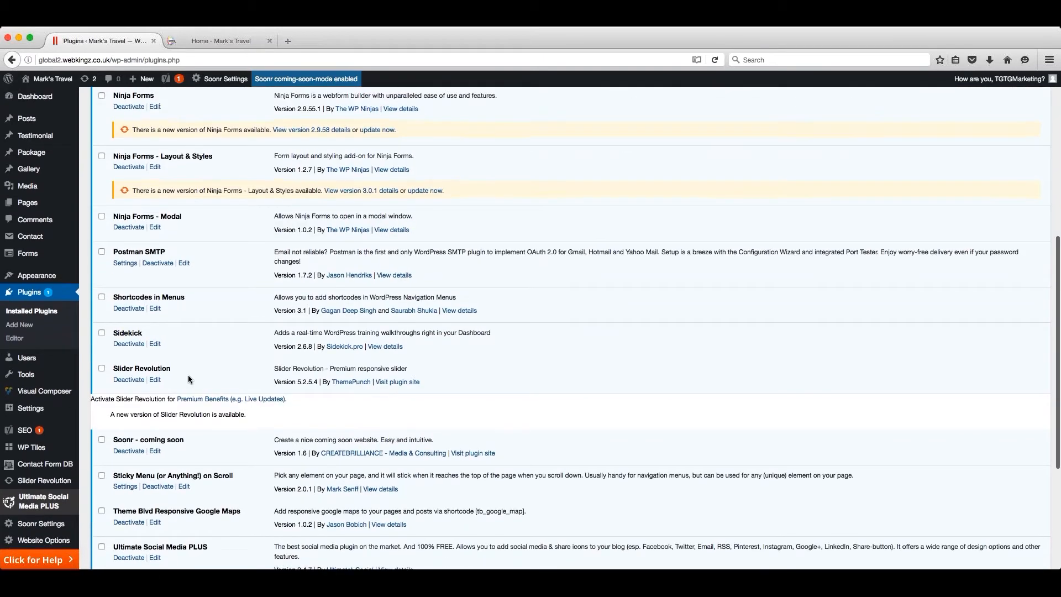
scroll(188, 376, up, 10)
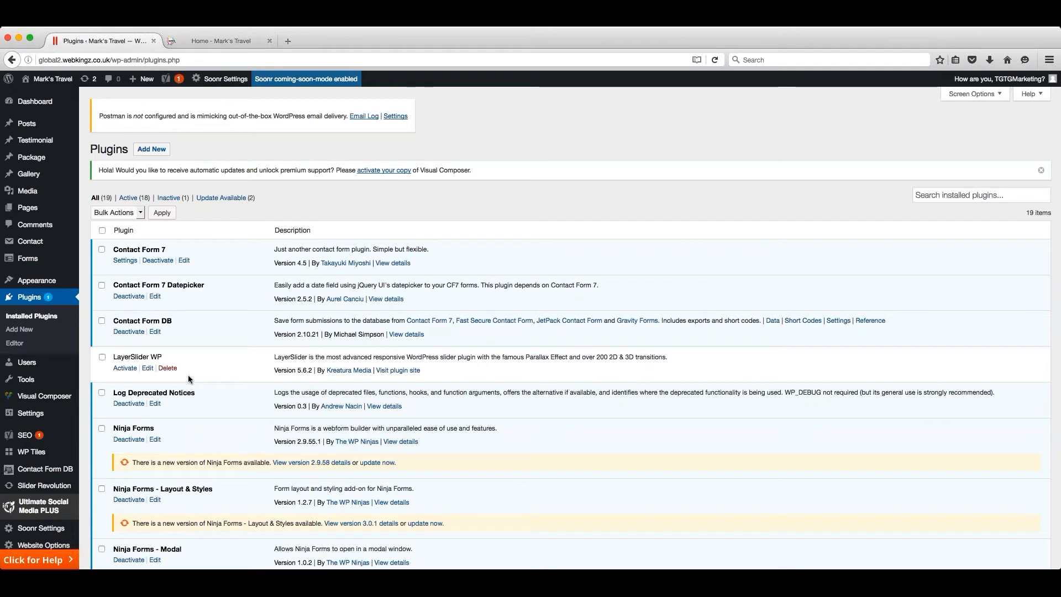
scroll(160, 152, down, 1)
- Search the plugin directory for "google maps" and browse the matching plugins
click(153, 151)
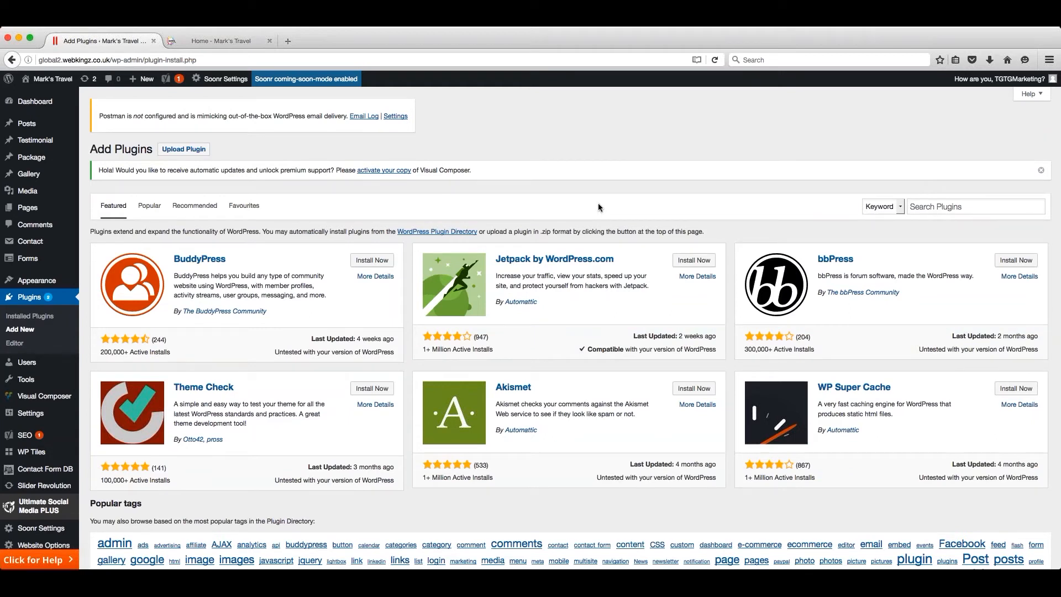
click(937, 208)
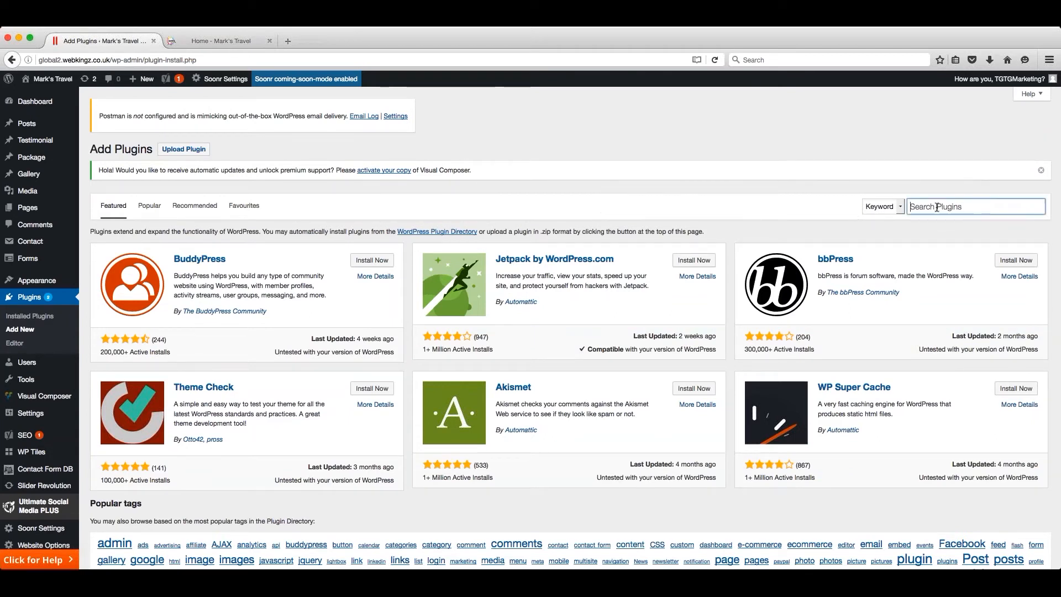
text(google maps)
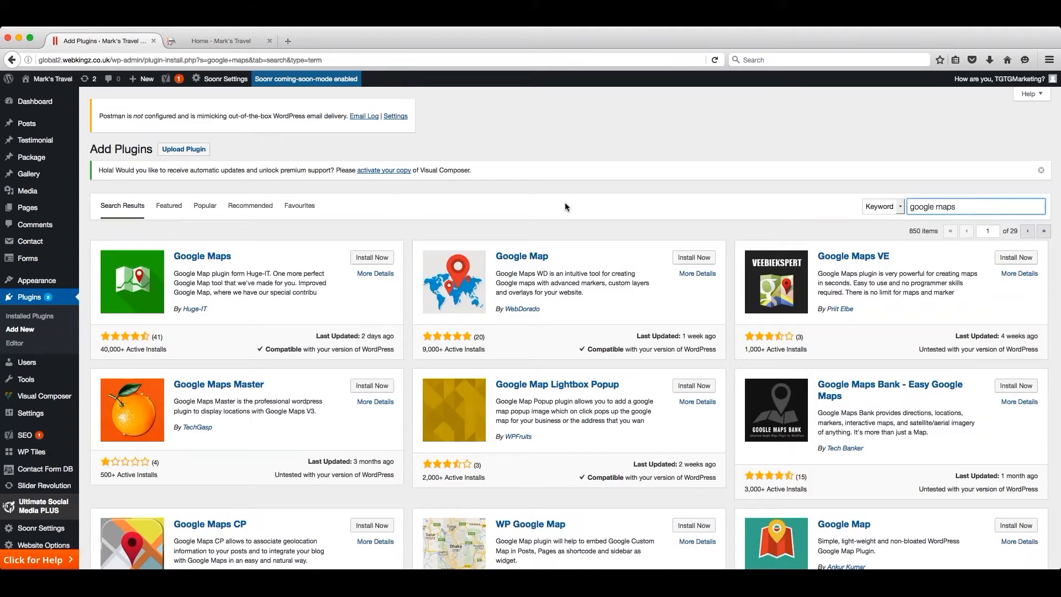
scroll(565, 208, down, 5)
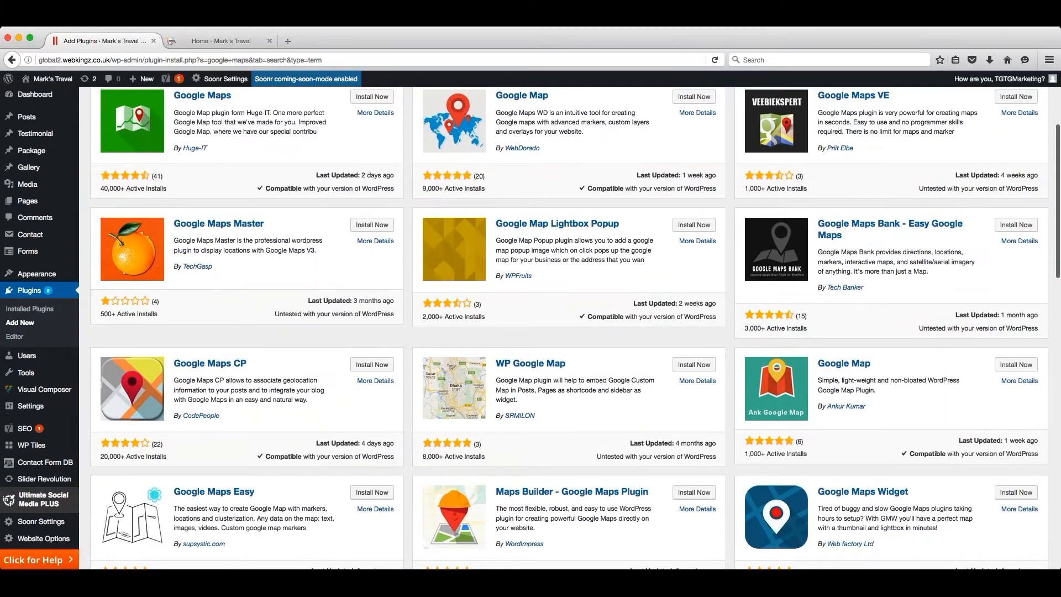
scroll(562, 203, up, 5)
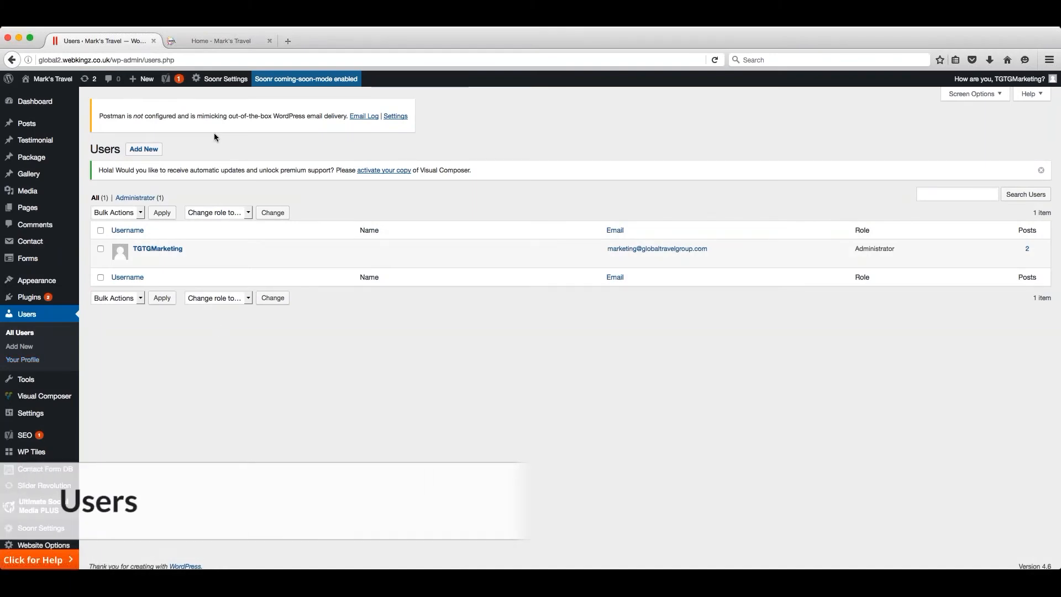
- Open the form for adding a user, reveal and cancel the generated password, and examine the available roles
click(144, 150)
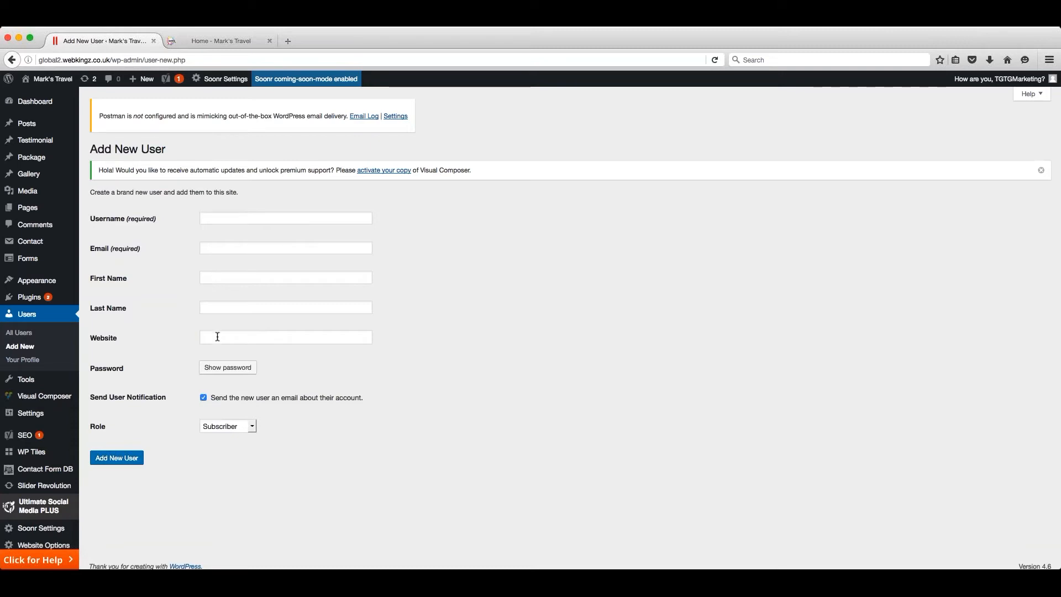
click(247, 369)
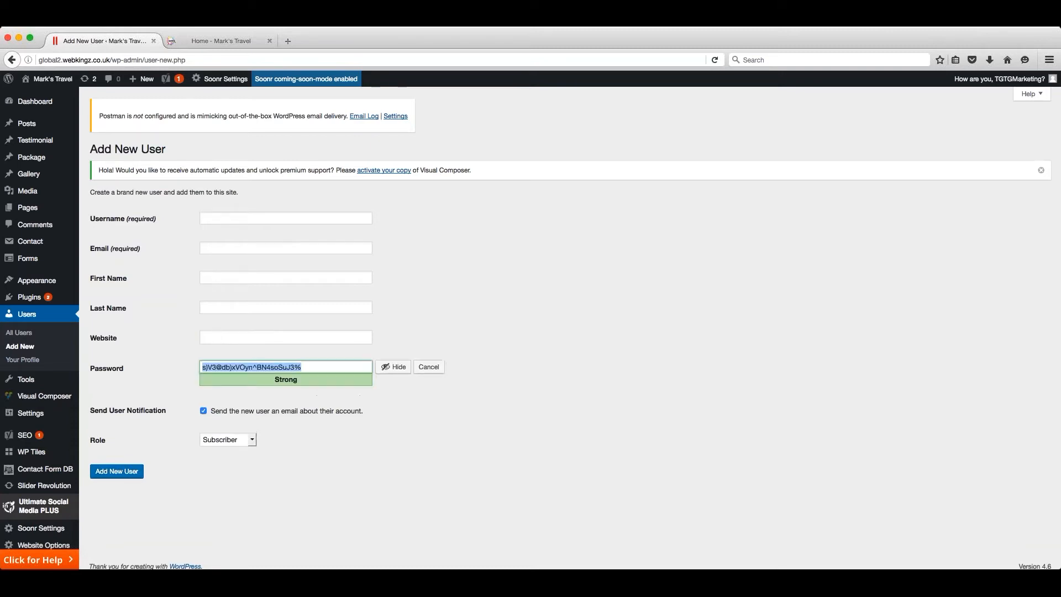
click(307, 367)
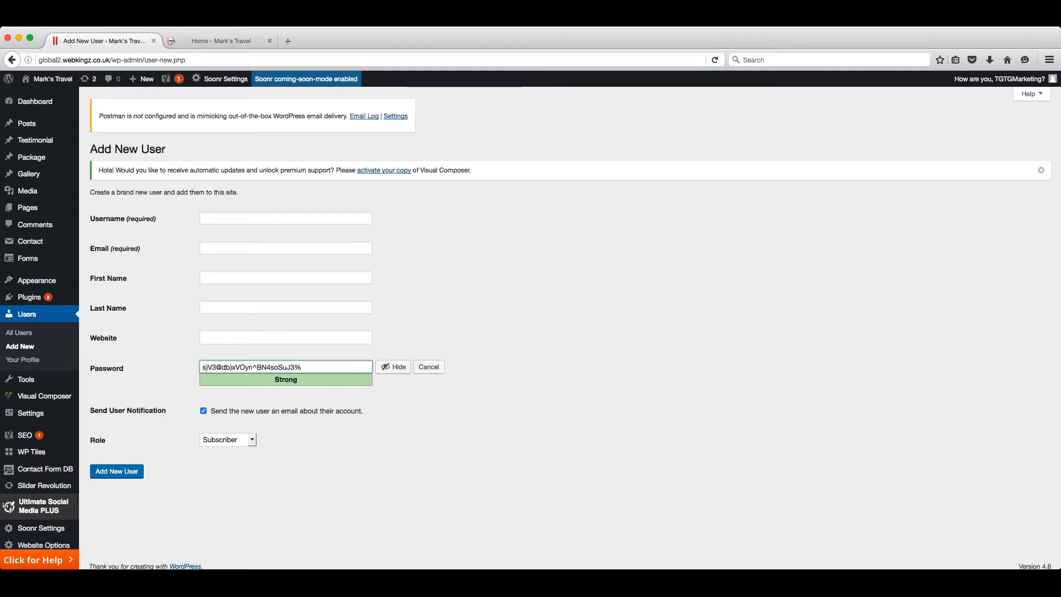
click(429, 367)
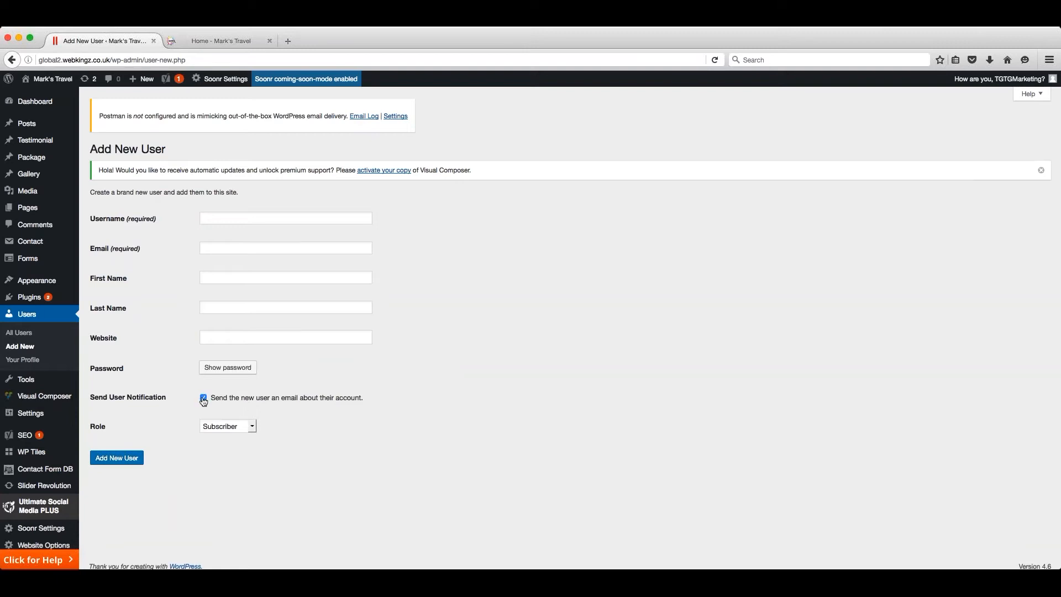
click(253, 427)
click(178, 492)
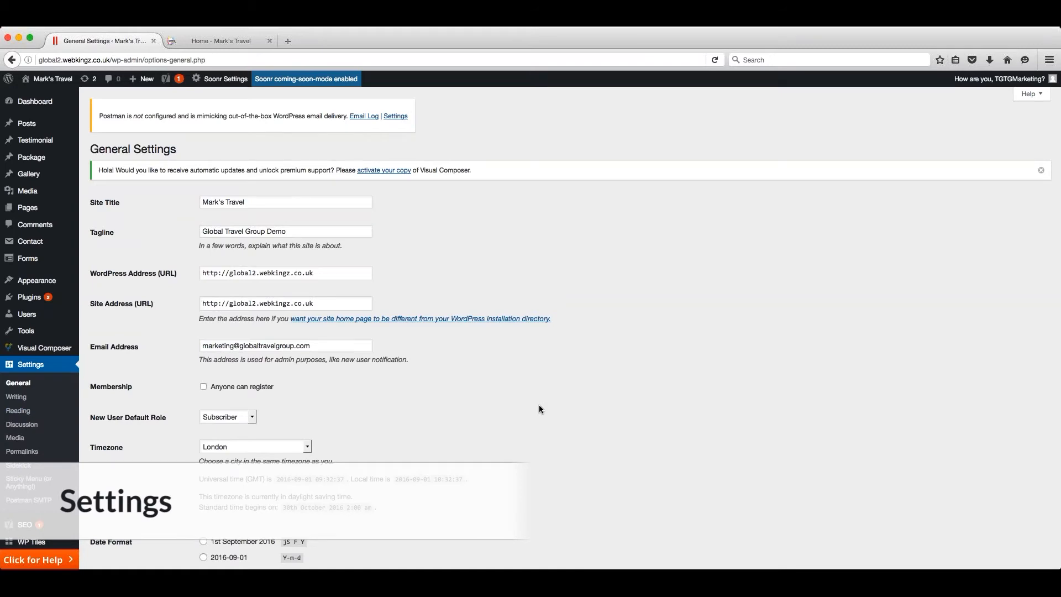
- Review the General Settings and the SEO options, and open Contact Form DB
scroll(539, 409, down, 5)
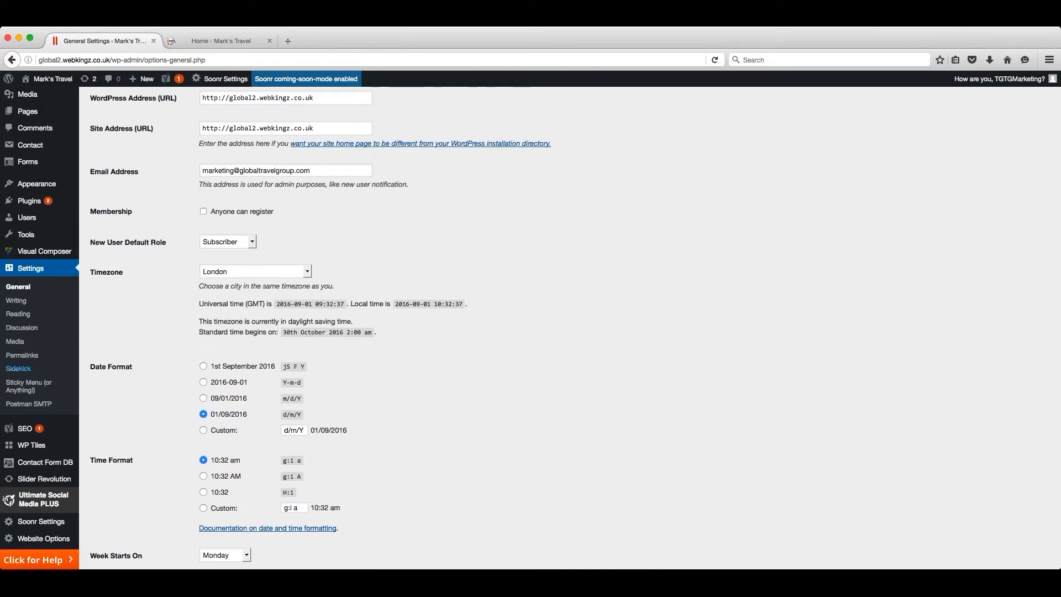
mouse_move(47, 442)
scroll(47, 442, down, 1)
scroll(47, 442, down, 2)
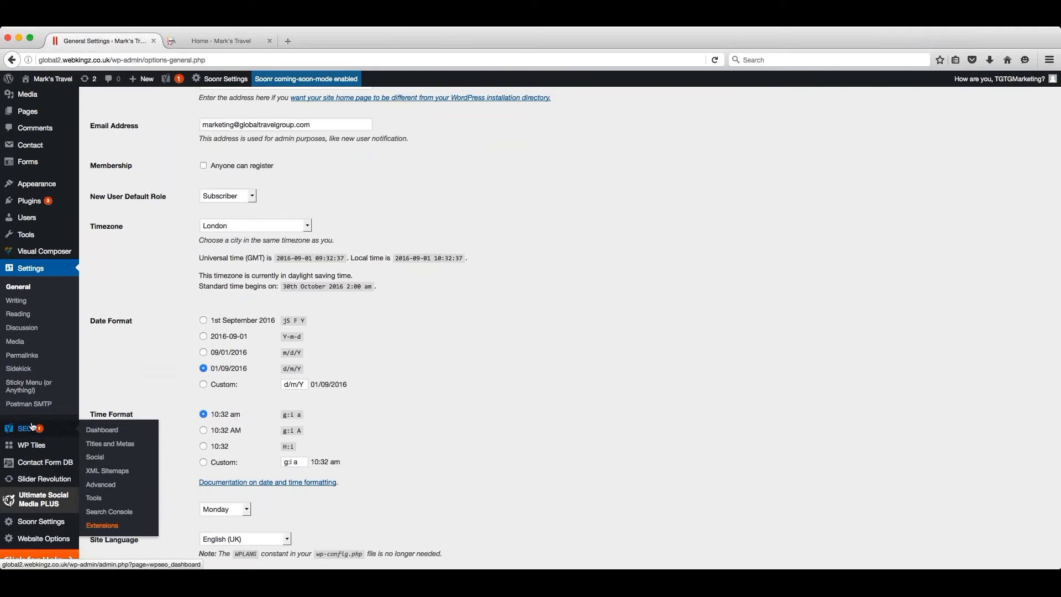
click(45, 462)
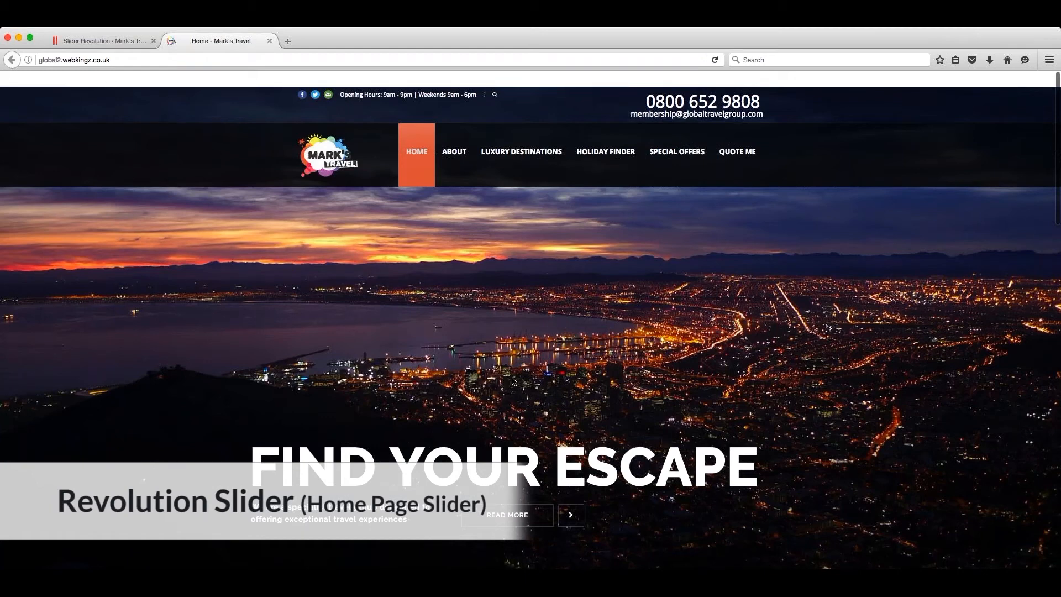
- Reload the live home page to check its slider and open the Homepage slider in the slide editor
key(super+r)
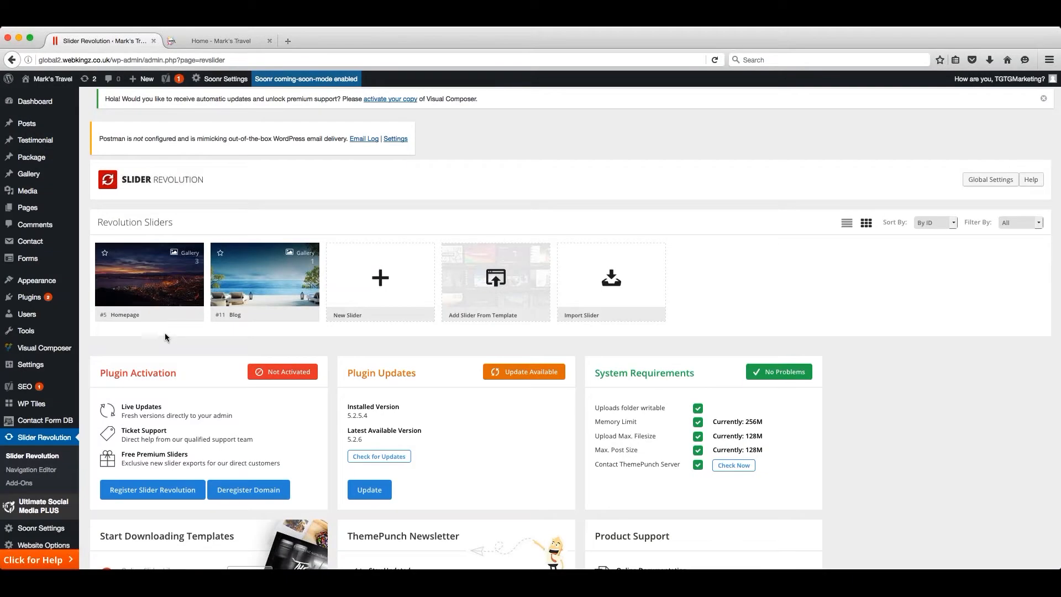
mouse_move(166, 298)
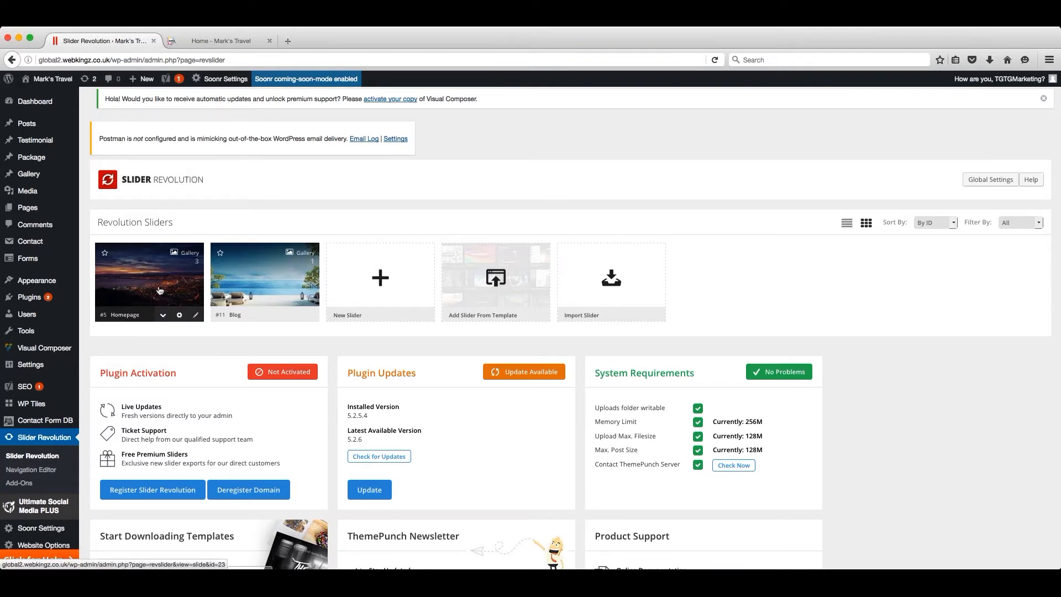
click(196, 316)
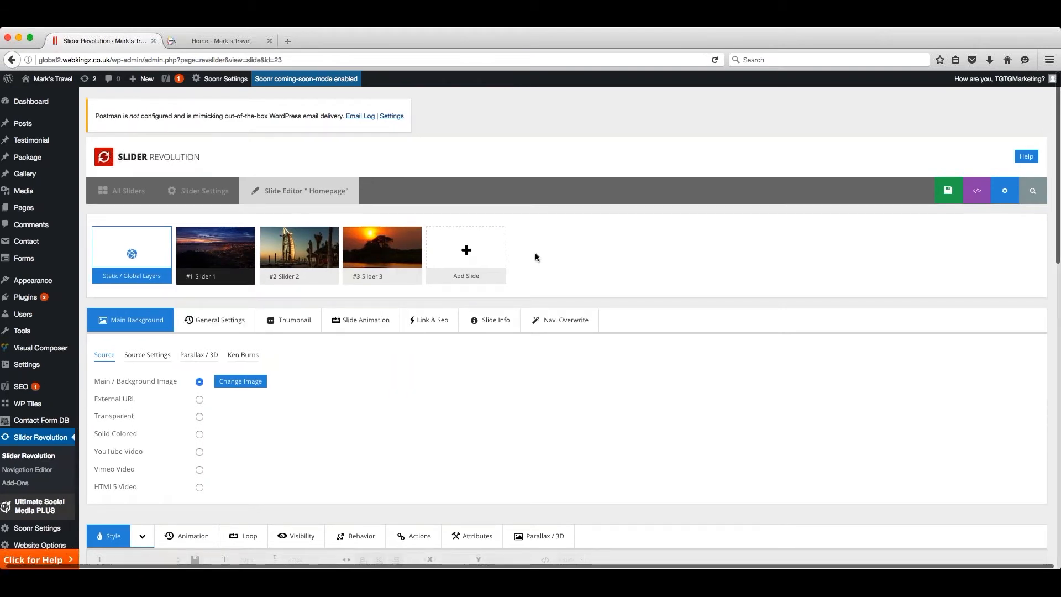
- Move Slider 3 ahead of Slider 2 in the Homepage slider and restore the original slide order
mouse_move(395, 243)
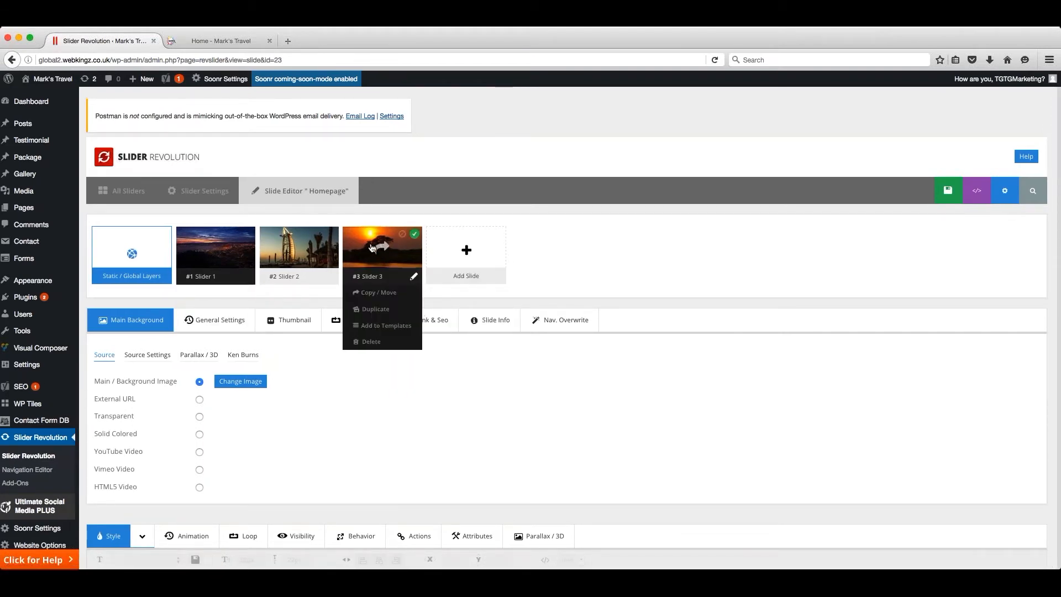
drag(394, 243, 296, 247)
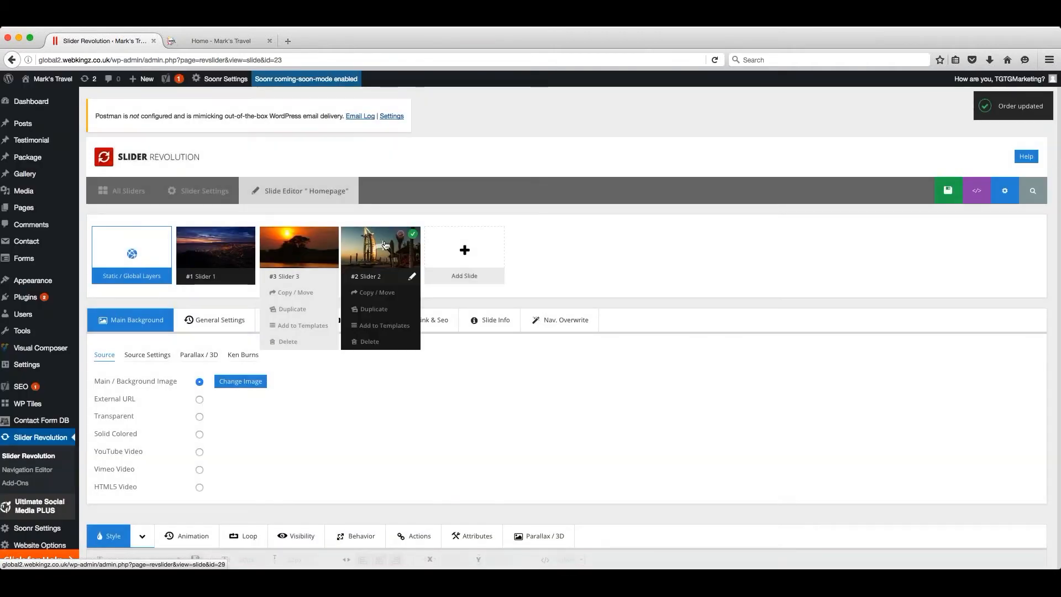
drag(386, 246, 297, 241)
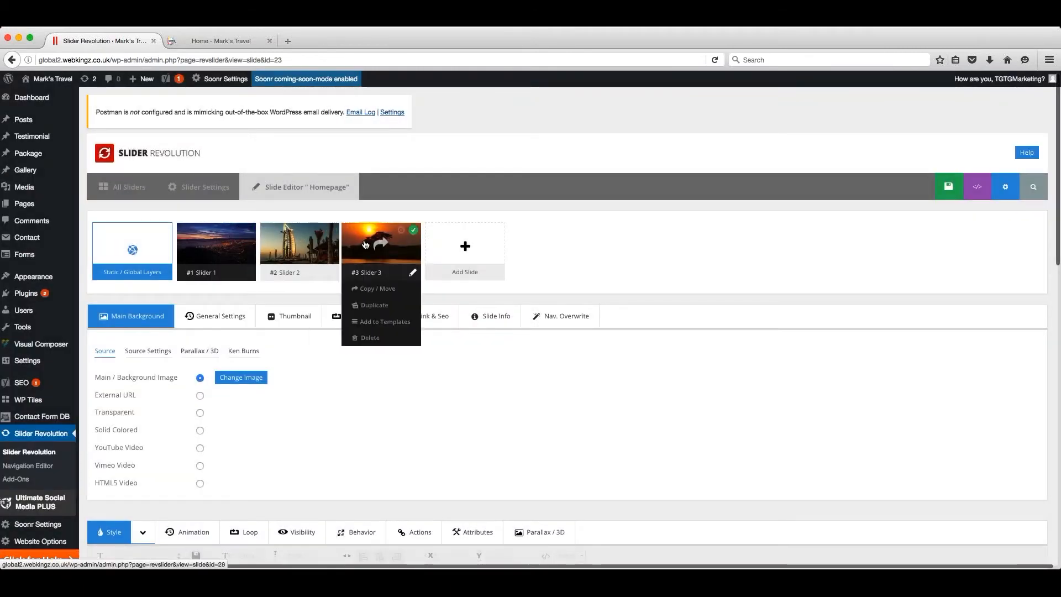
- Duplicate Slider 3 in the Homepage slider and open the copied slide for editing
mouse_move(305, 243)
mouse_move(210, 289)
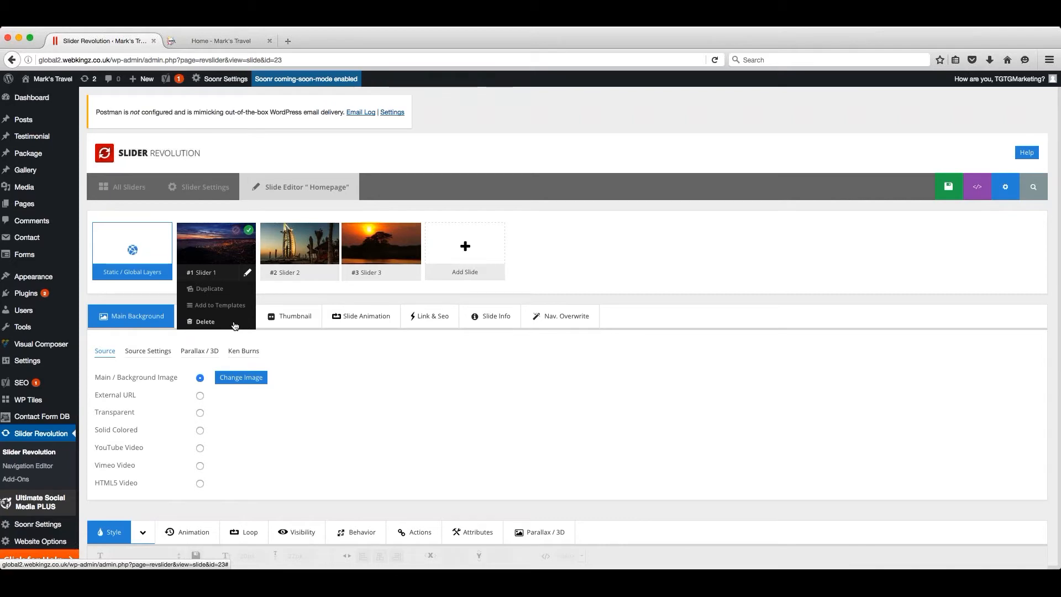
mouse_move(381, 252)
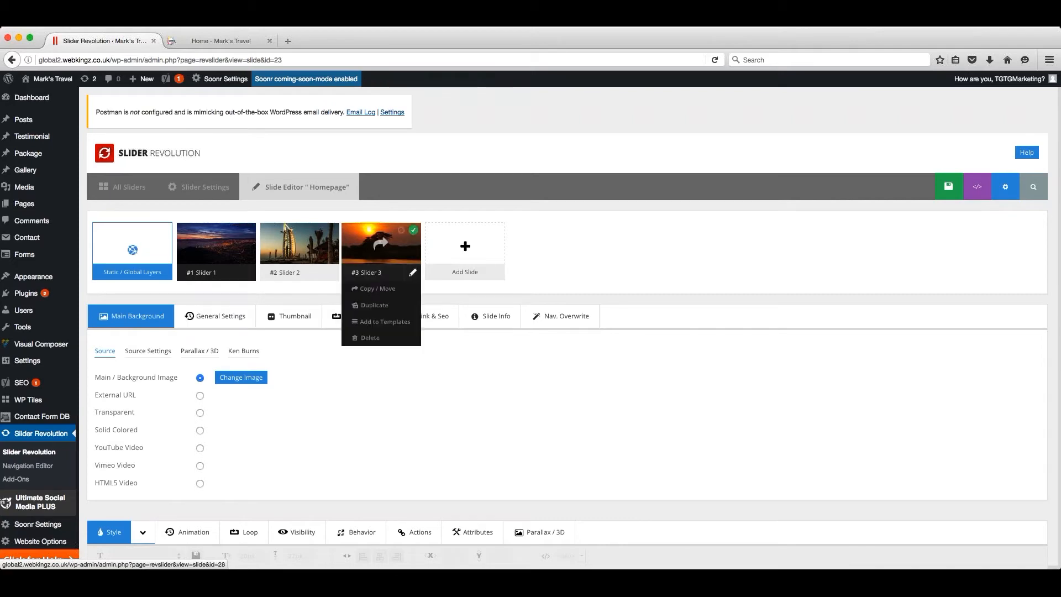
click(376, 306)
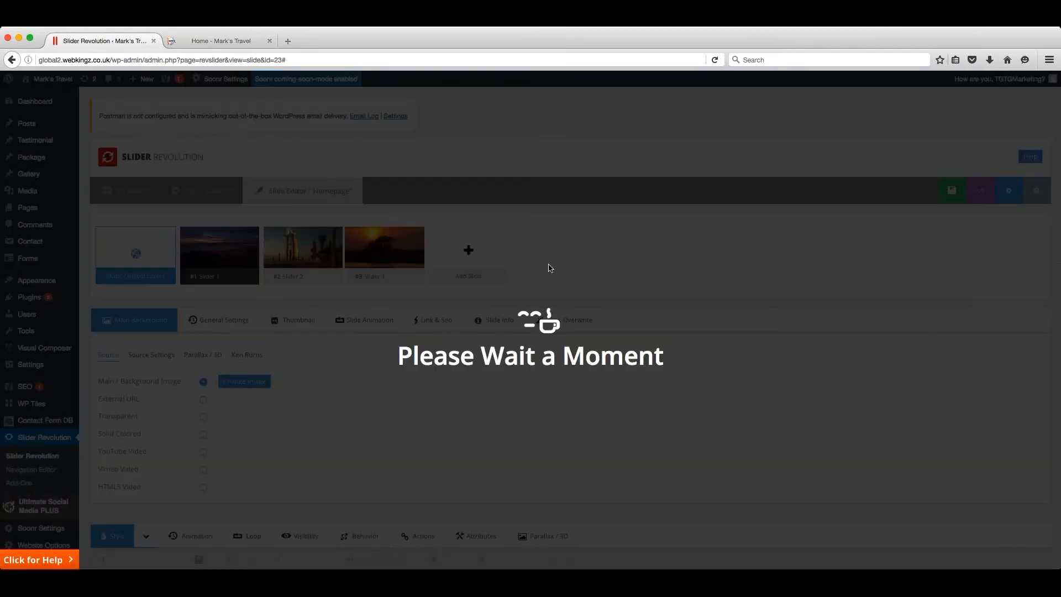
mouse_move(547, 267)
mouse_move(469, 251)
click(469, 251)
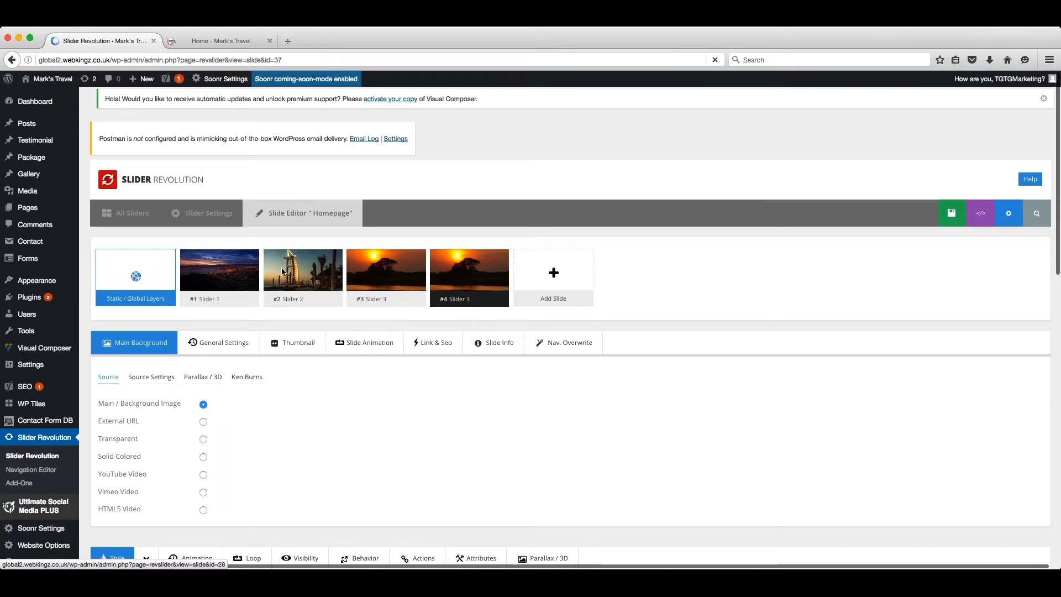
- Replace the copied slide's main background image with Tropical.jpg from the media library
scroll(283, 272, down, 5)
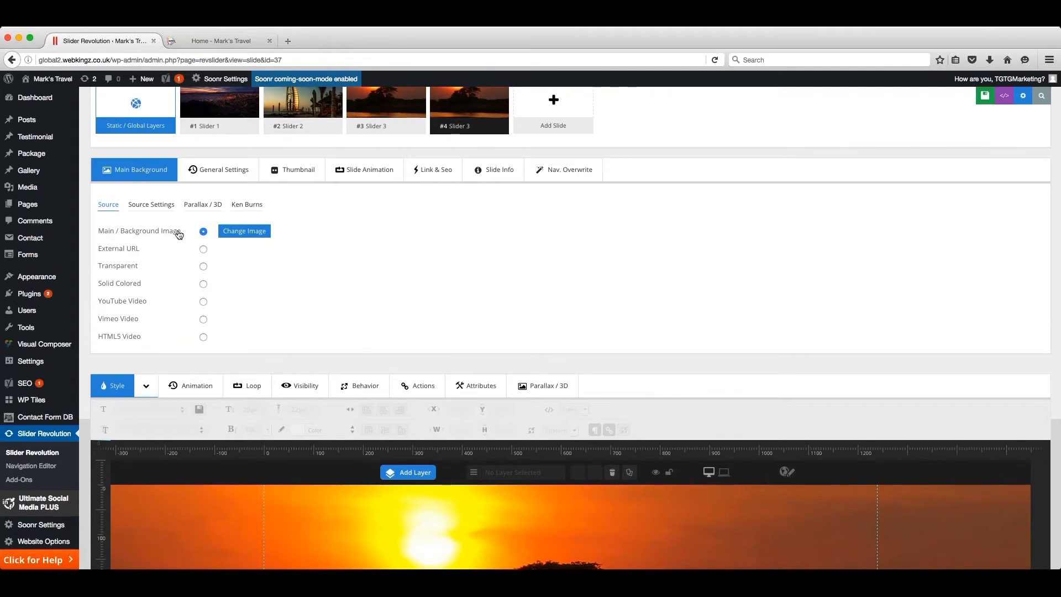
click(246, 233)
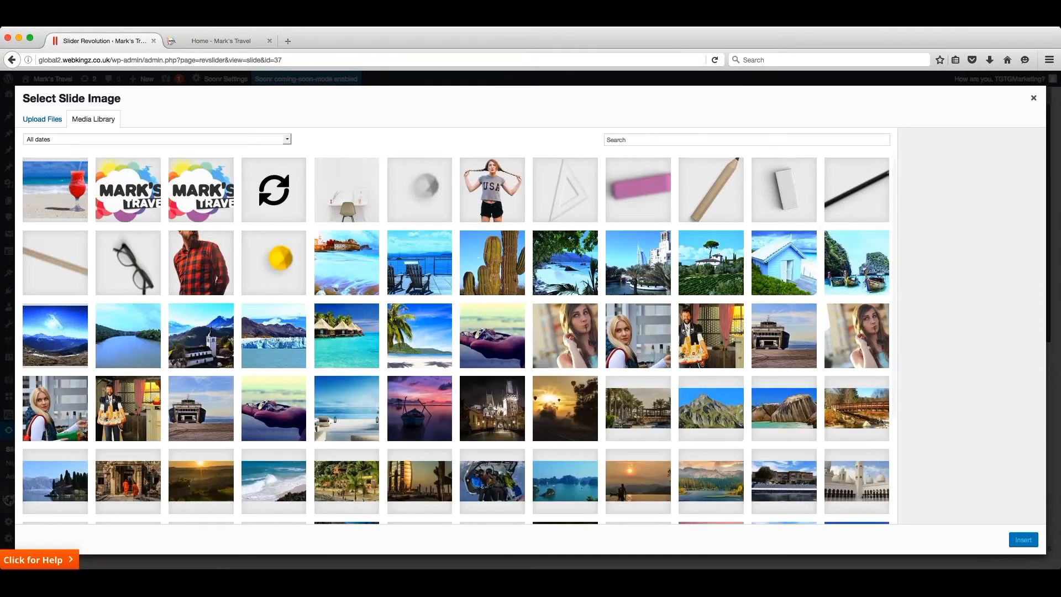
click(357, 342)
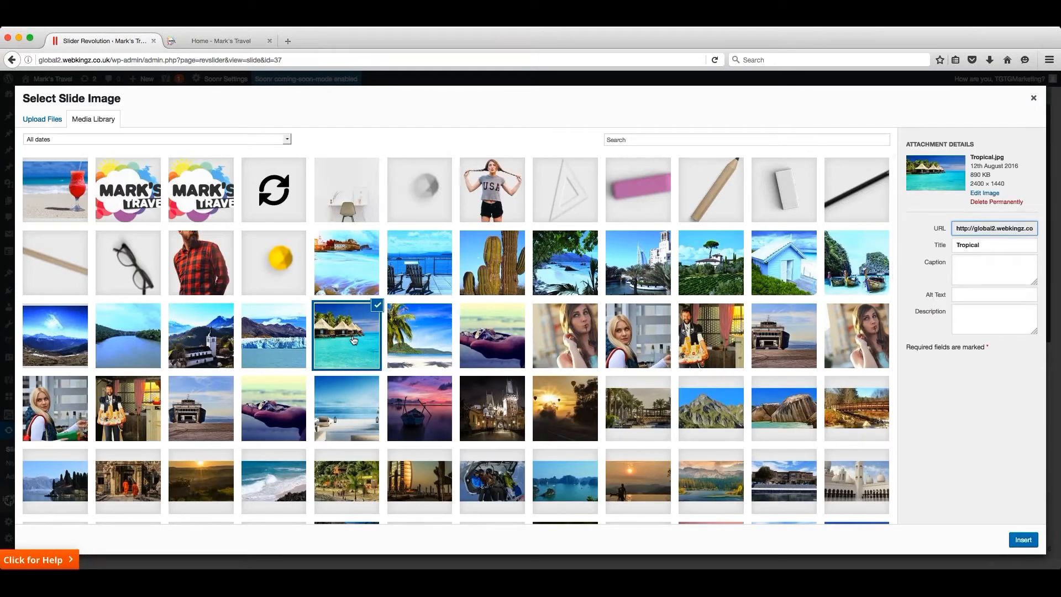
scroll(360, 343, down, 1)
click(1024, 540)
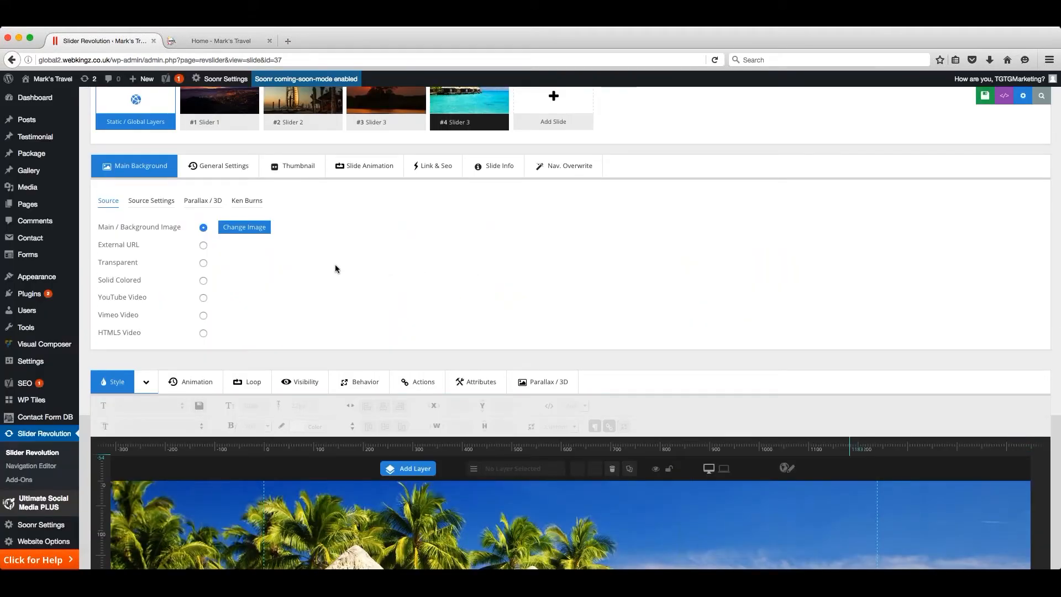
- Try the Transparent and Solid Colored backgrounds on the copied slide and set its background source to YouTube Video
click(204, 263)
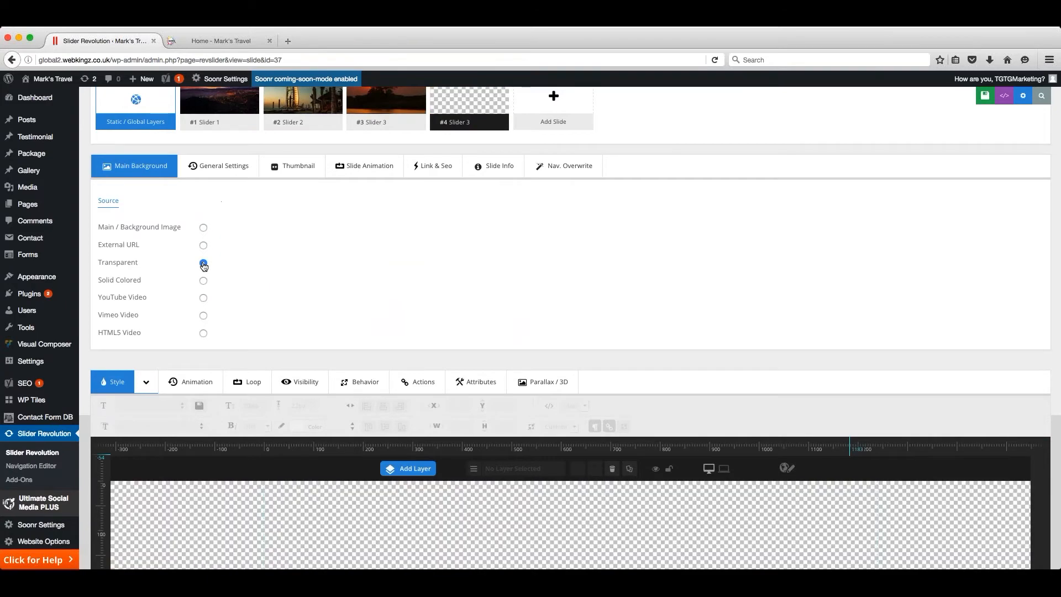
click(203, 281)
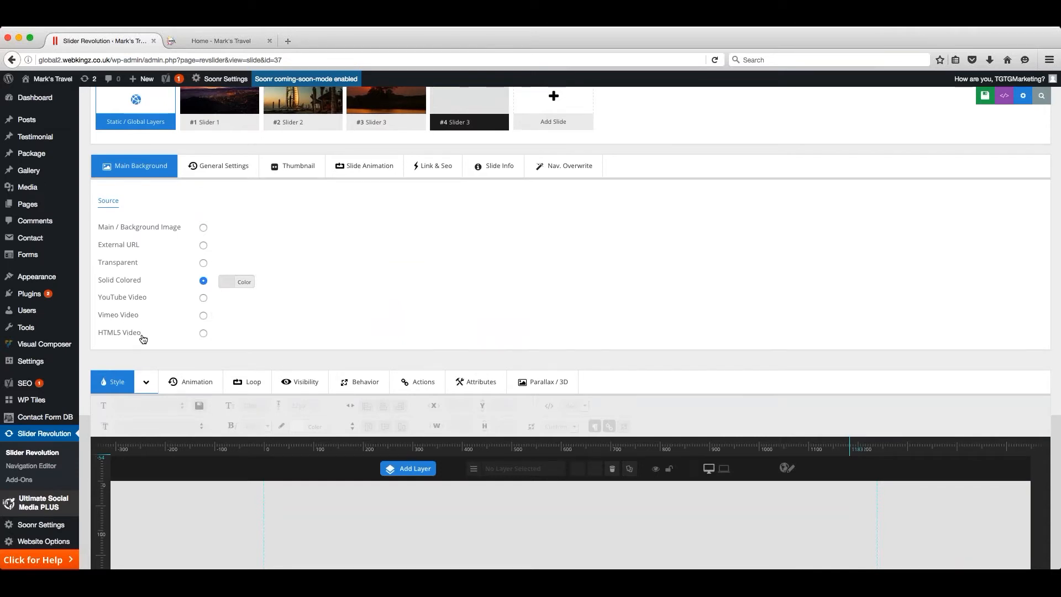
click(203, 298)
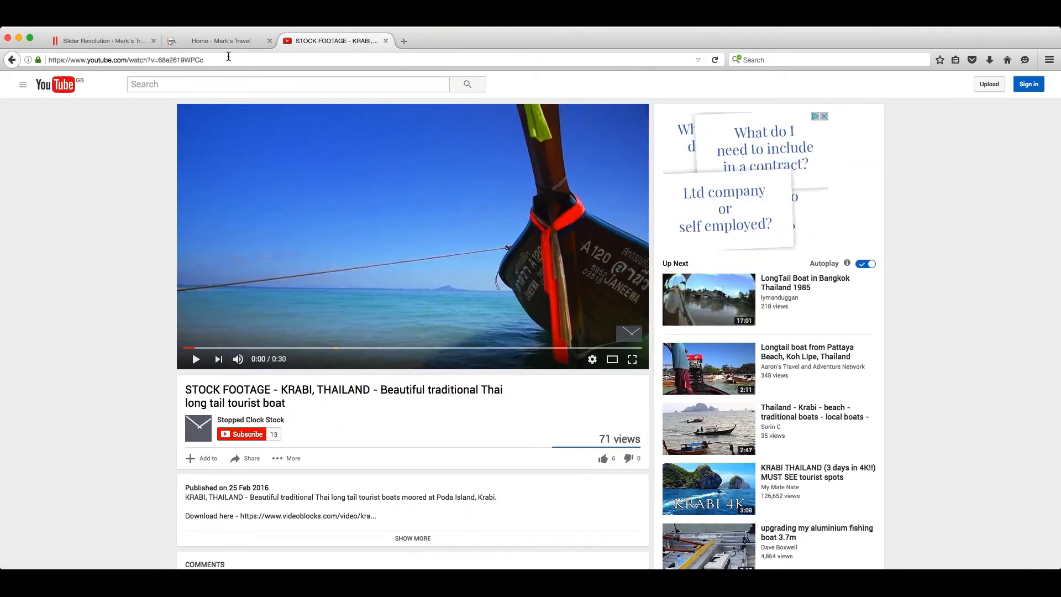
- Copy the video ID from the web address of the Krabi, Thailand stock footage on YouTube and return to the slide editor
click(210, 59)
click(209, 59)
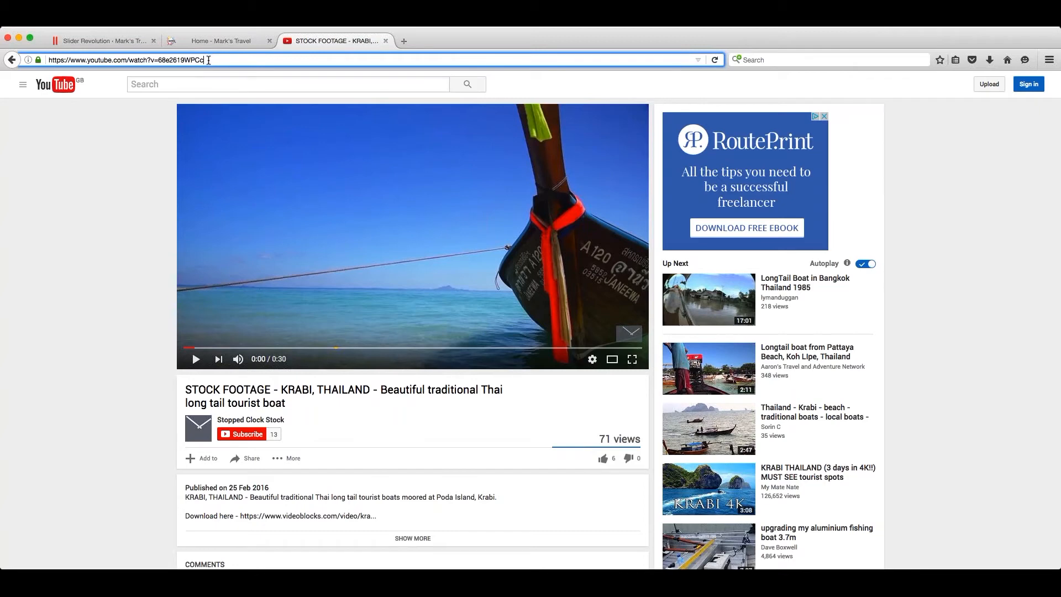
drag(205, 59, 152, 59)
key(super+c)
click(120, 41)
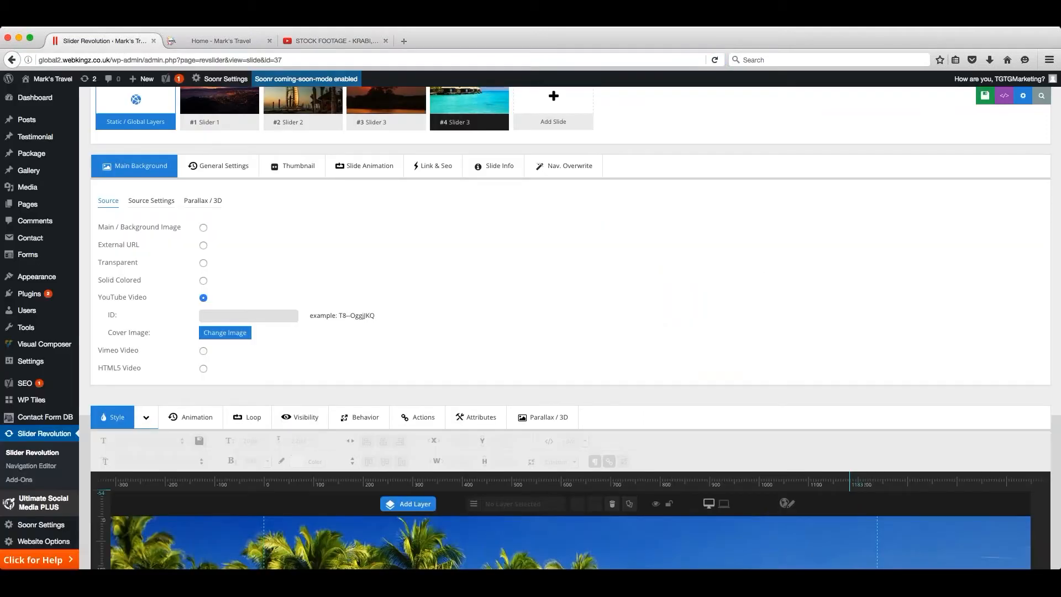
- Enter the copied video ID for the slide's YouTube Video background and save the slide
click(254, 313)
key(super+v)
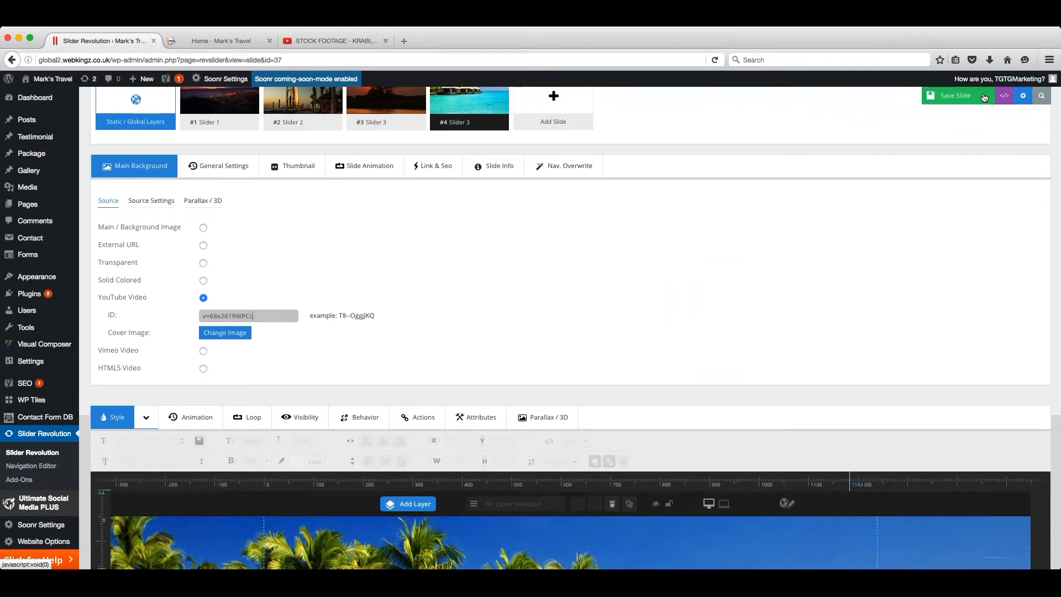
click(959, 97)
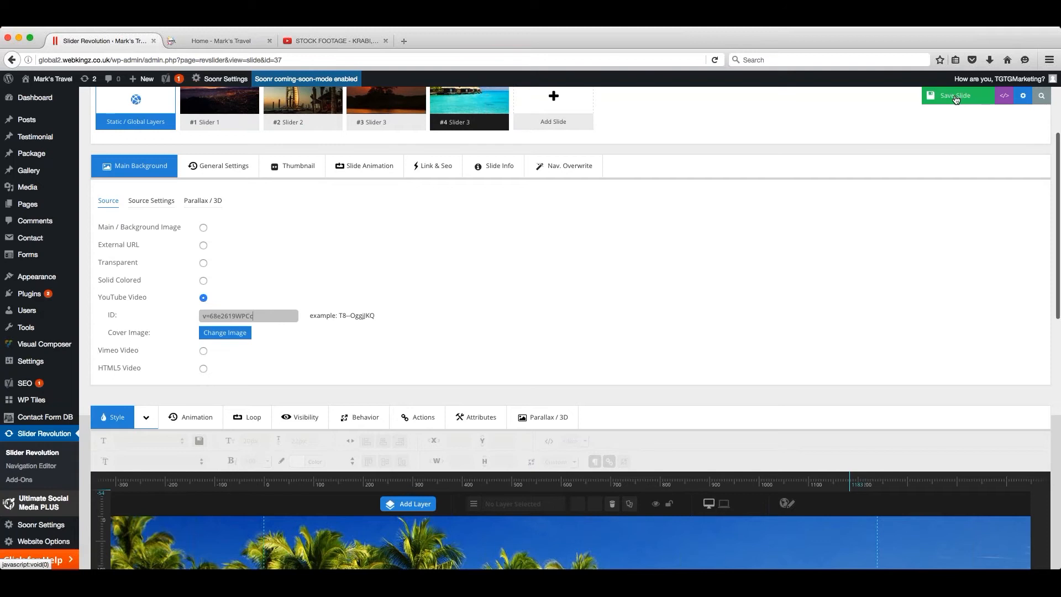
- Try the Vimeo Video and HTML5 Video background sources and look at the upload option for the MPEG video
click(203, 350)
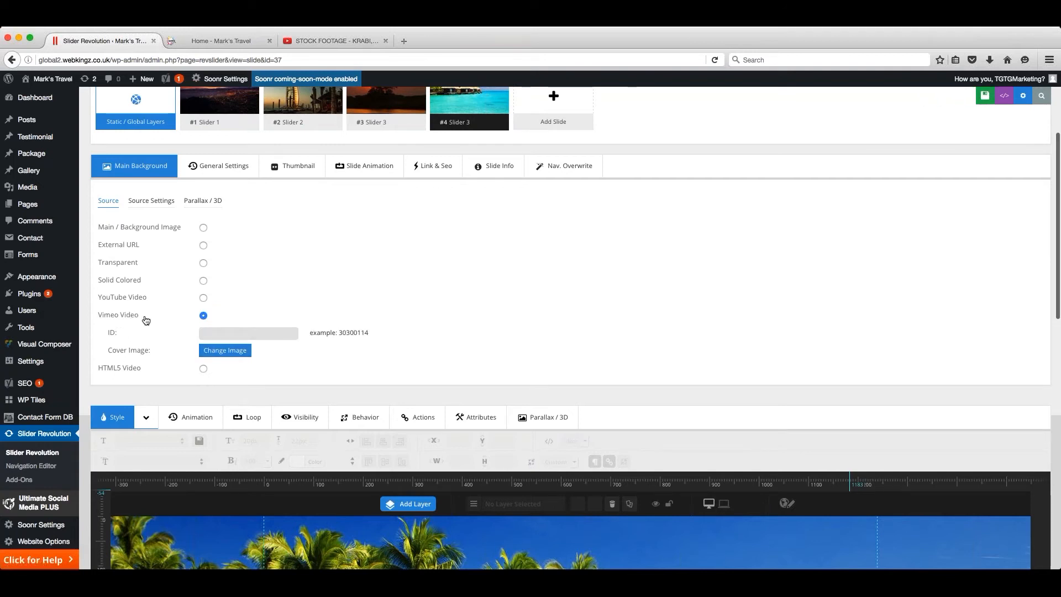
scroll(166, 326, down, 1)
click(203, 337)
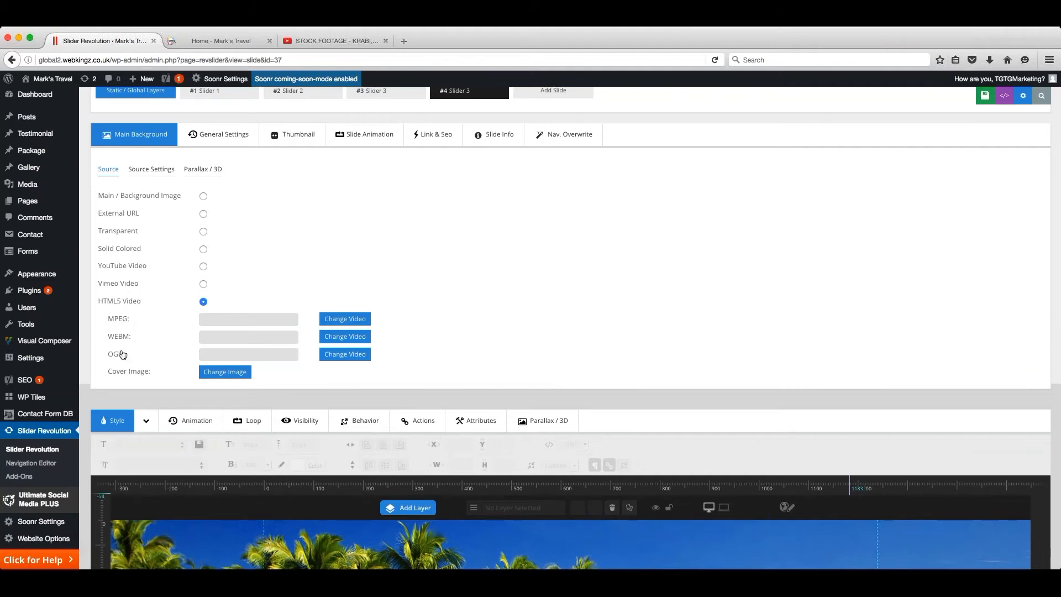
click(348, 324)
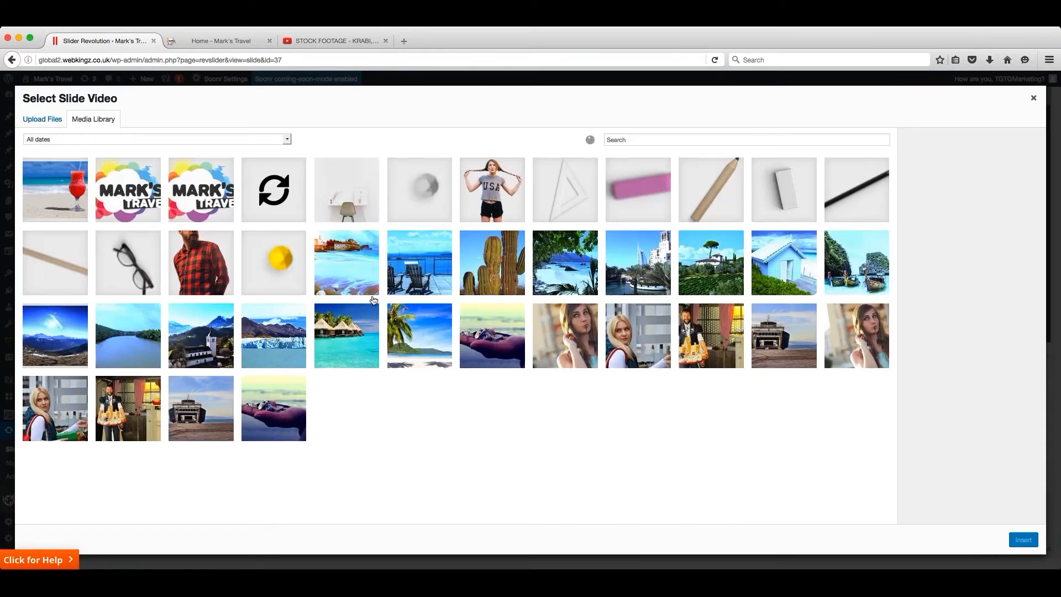
click(48, 121)
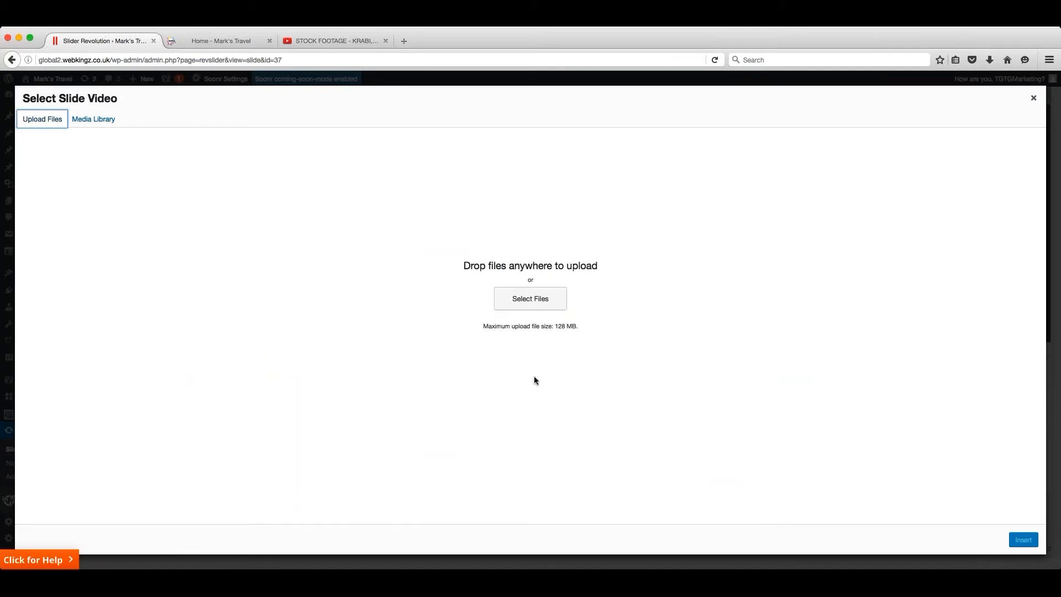
click(1034, 98)
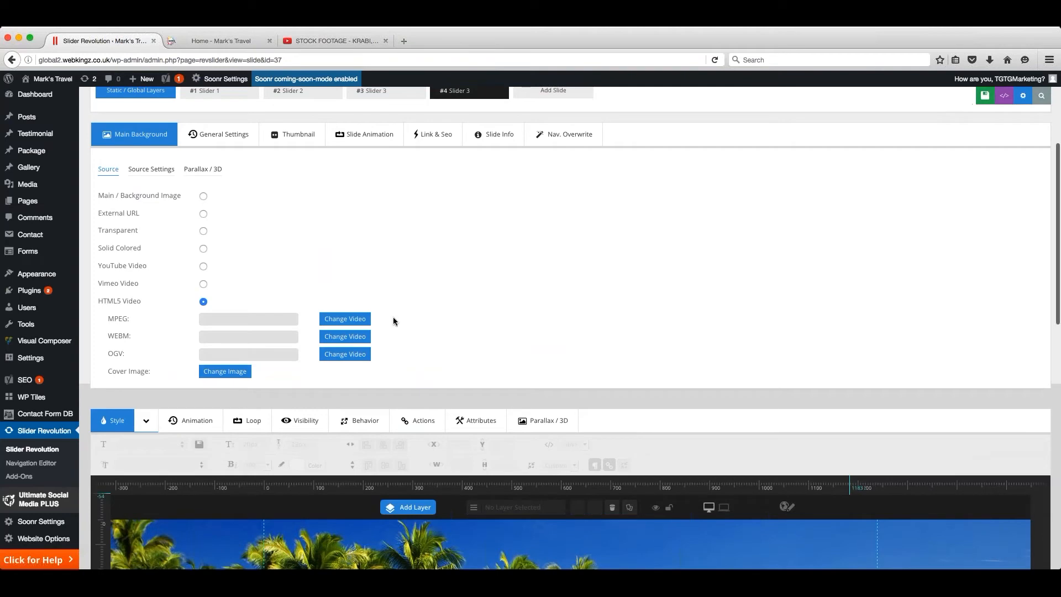
- Set the slide's background source back to Main / Background Image
click(203, 196)
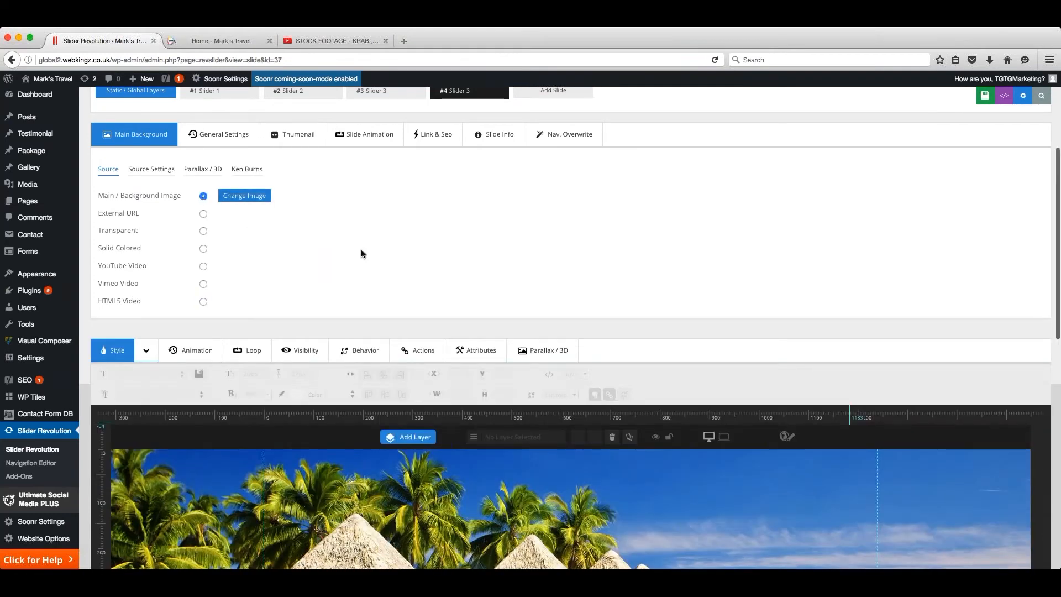
scroll(357, 250, down, 1)
scroll(357, 251, down, 10)
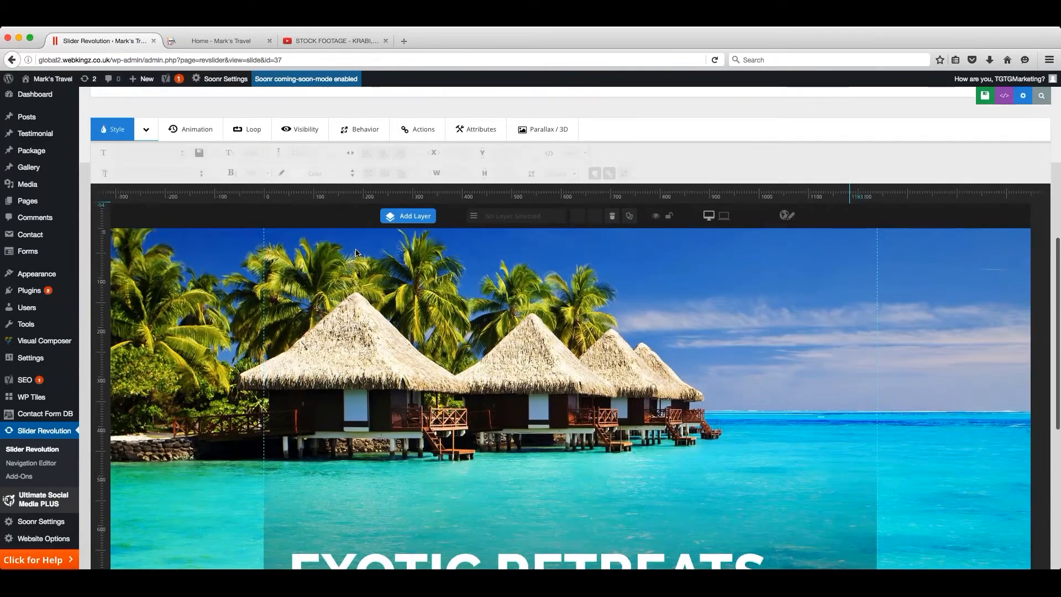
- Replace the slide's EXOTIC RETREATS title text with CLEAR WATERS
scroll(355, 251, down, 2)
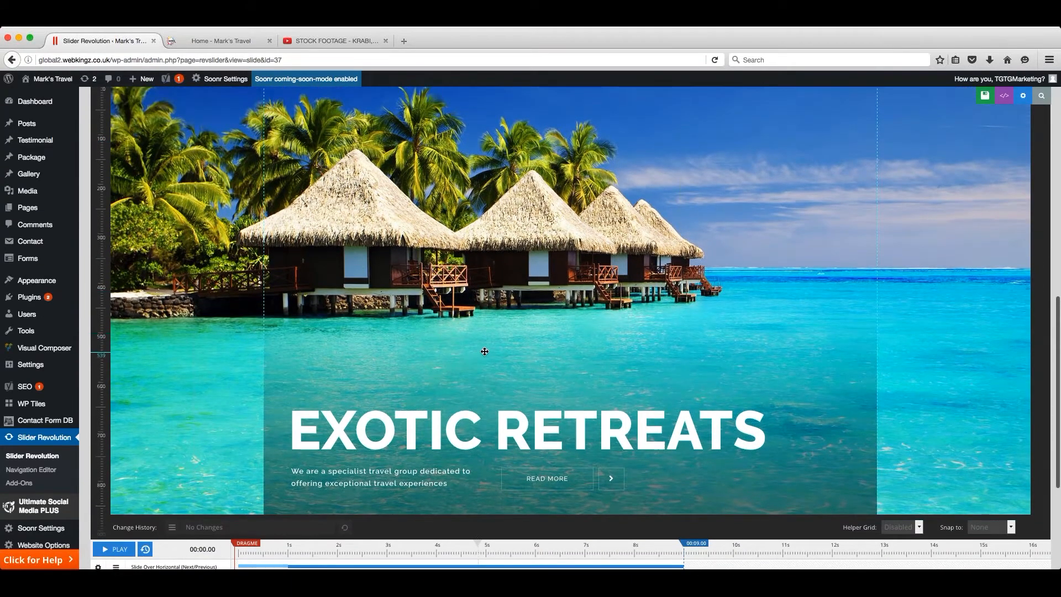
scroll(560, 338, down, 1)
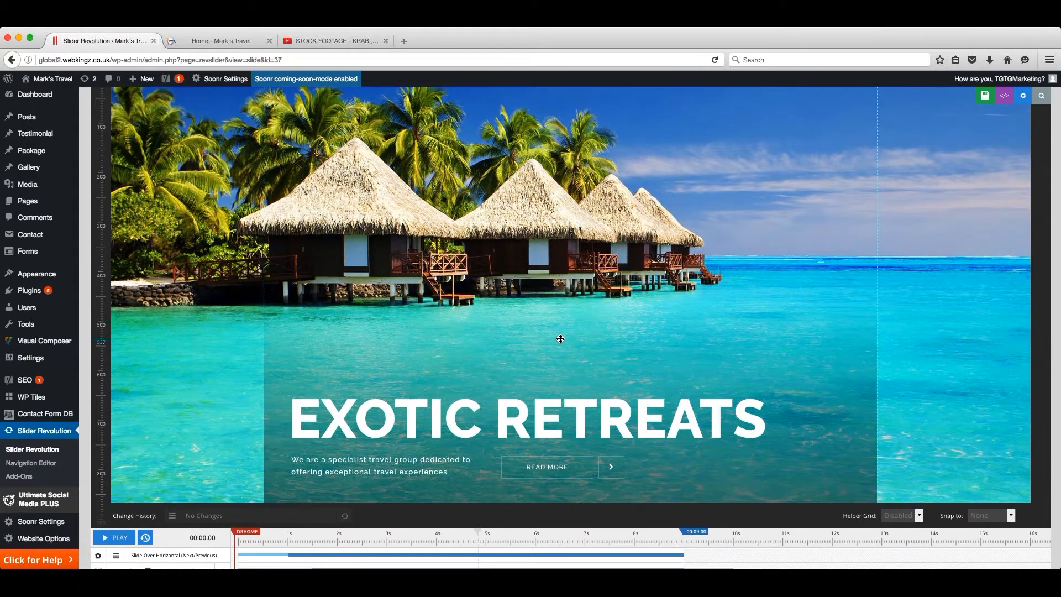
click(520, 406)
scroll(552, 276, up, 5)
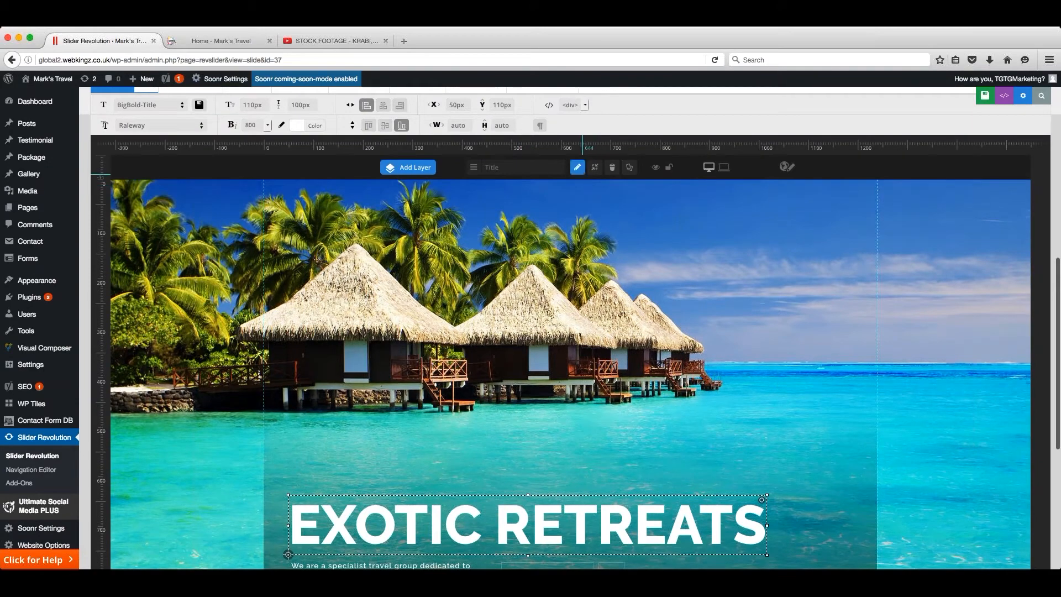
click(577, 167)
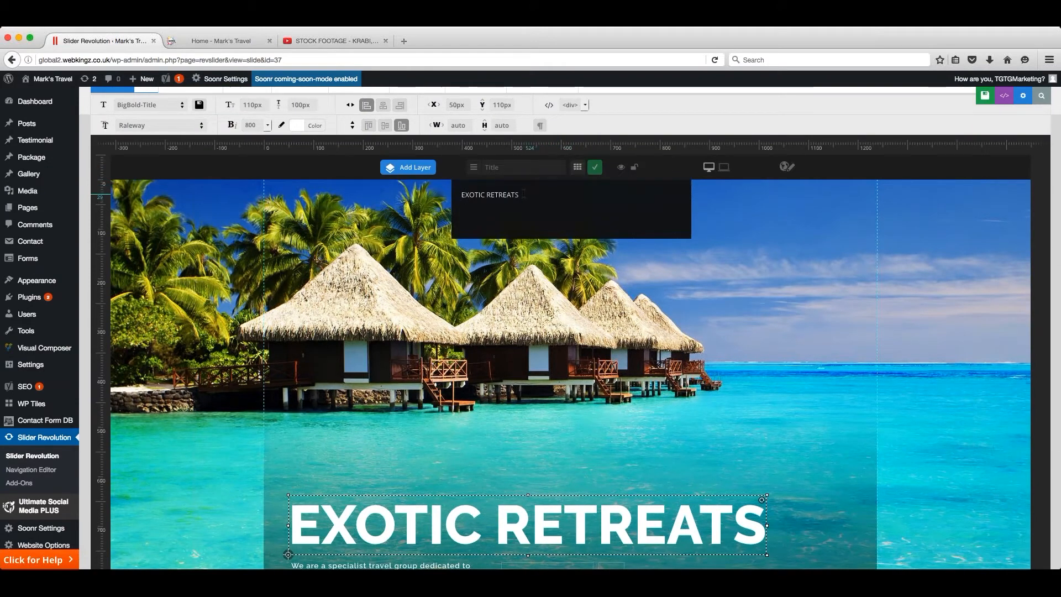
drag(523, 194, 444, 194)
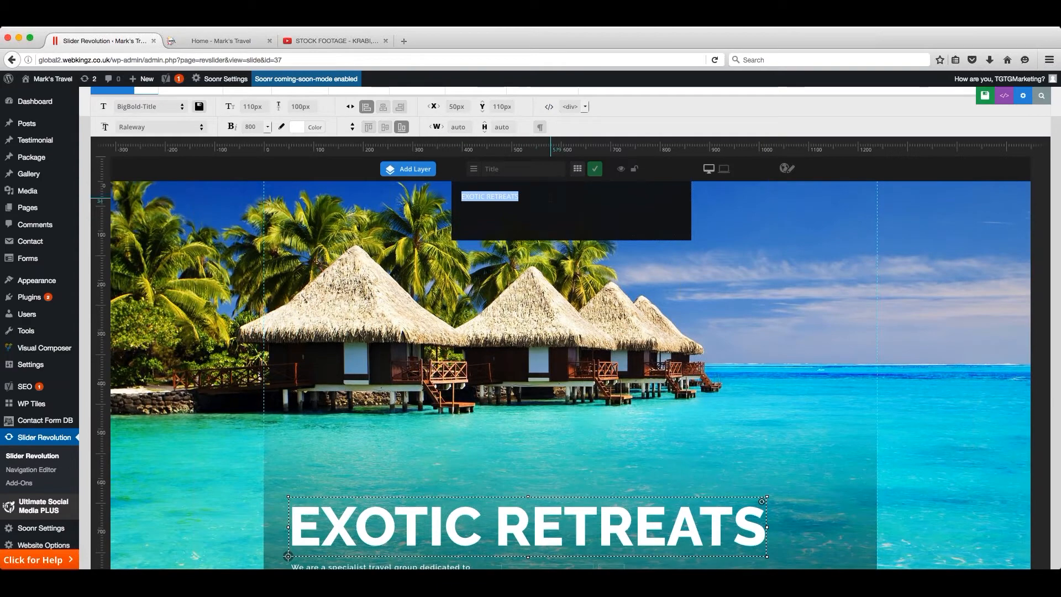
text(CLEAR WATERS)
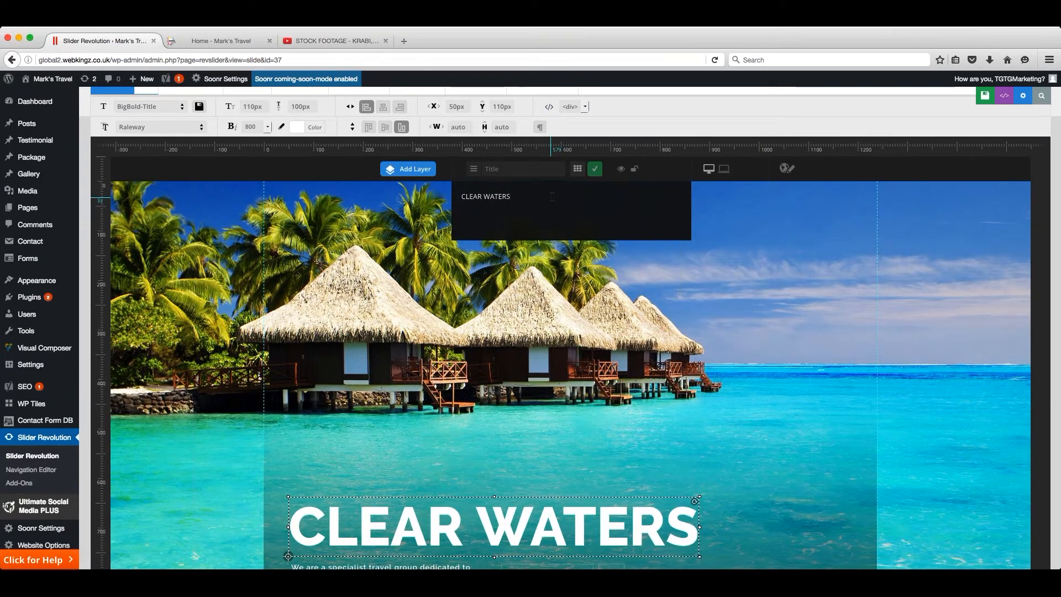
click(596, 172)
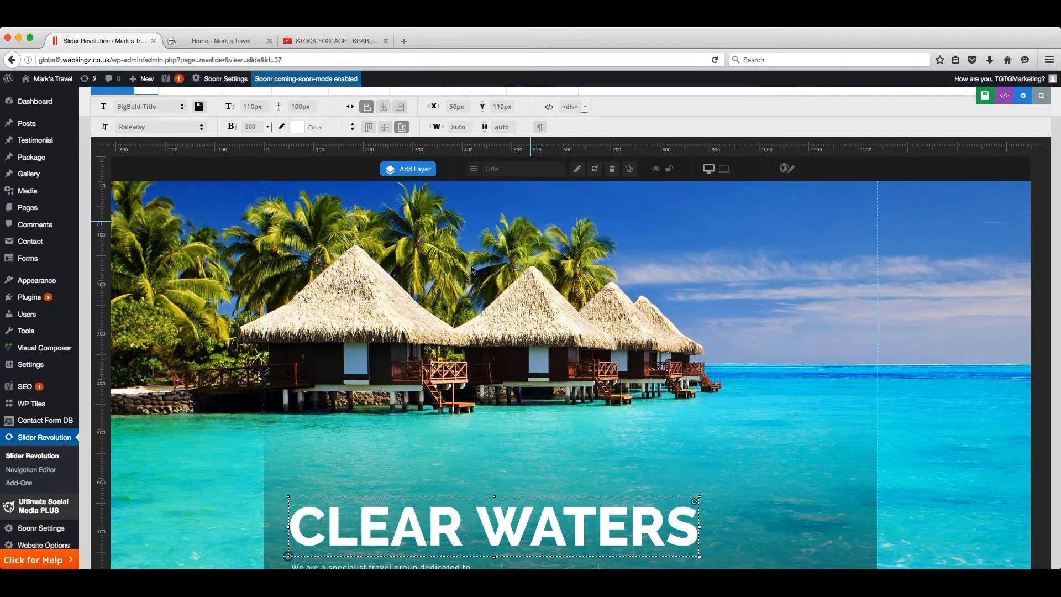
- Open the text of the subtitle layer below the title for editing and close it without changes
scroll(467, 276, down, 1)
scroll(467, 277, down, 5)
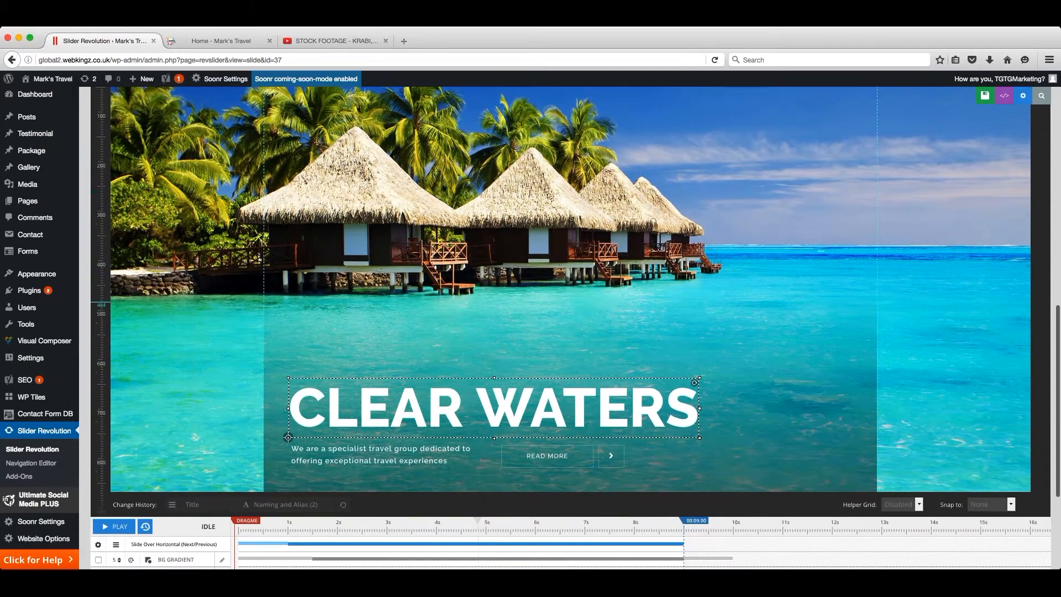
scroll(421, 448, up, 1)
click(421, 448)
scroll(421, 331, up, 5)
click(578, 180)
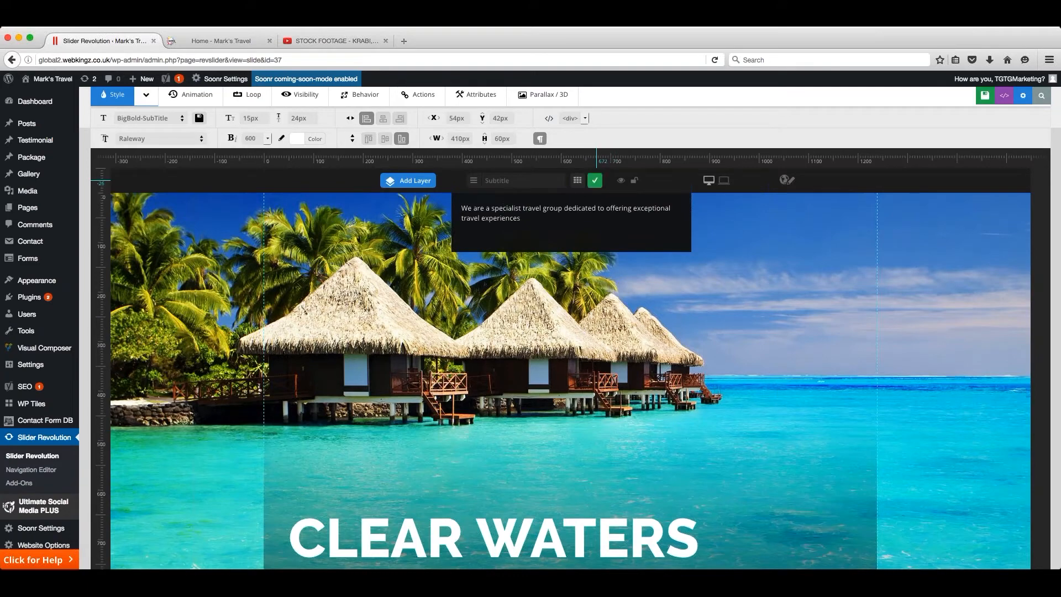
click(594, 180)
scroll(545, 335, down, 4)
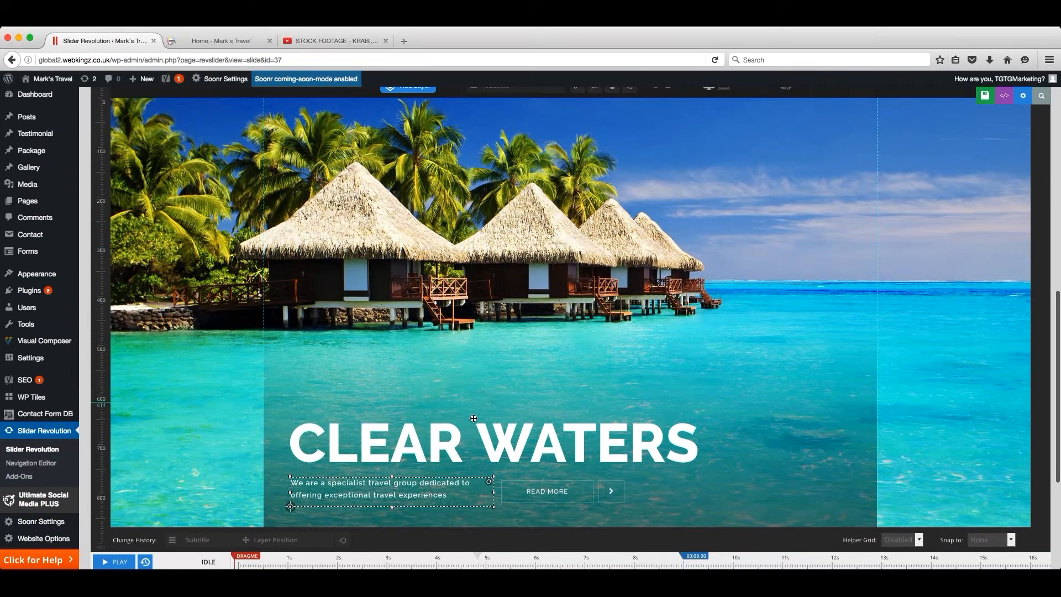
- Look through the style presets for the CLEAR WATERS title and set its font family to Georgia, serif
click(486, 436)
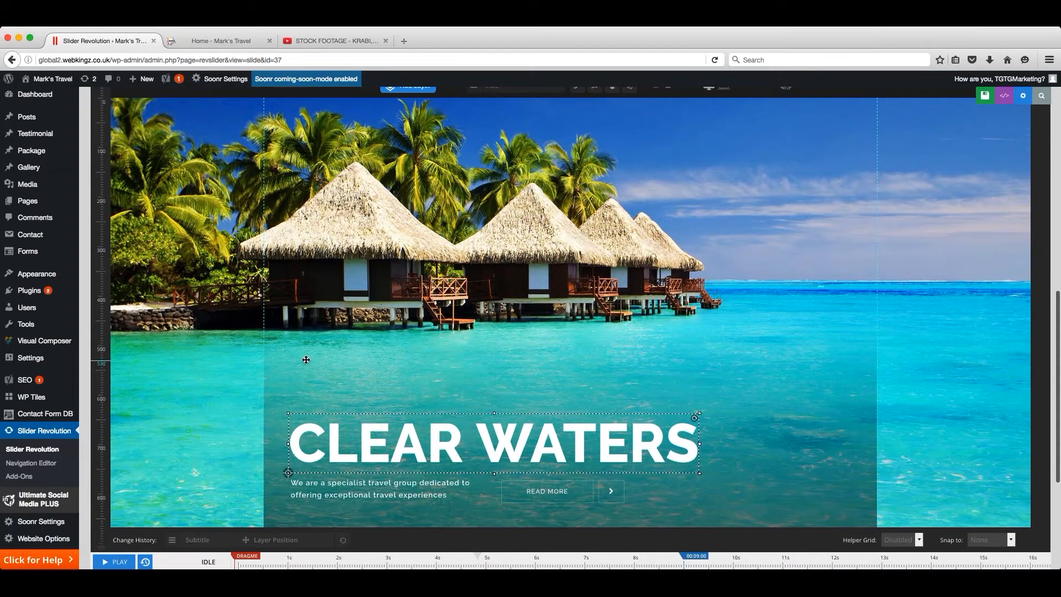
scroll(303, 359, up, 4)
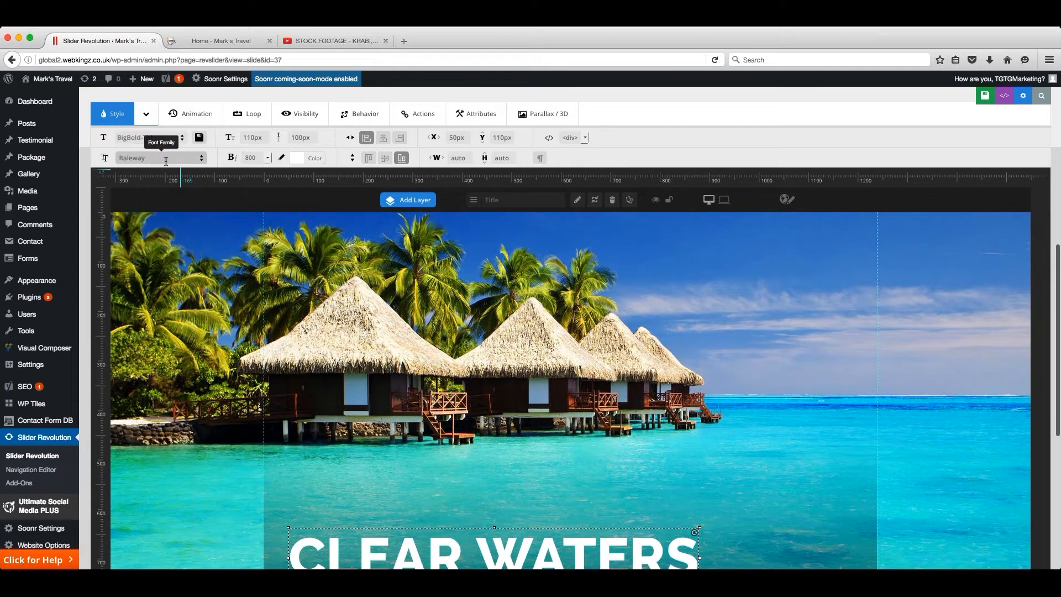
scroll(184, 141, up, 1)
click(185, 142)
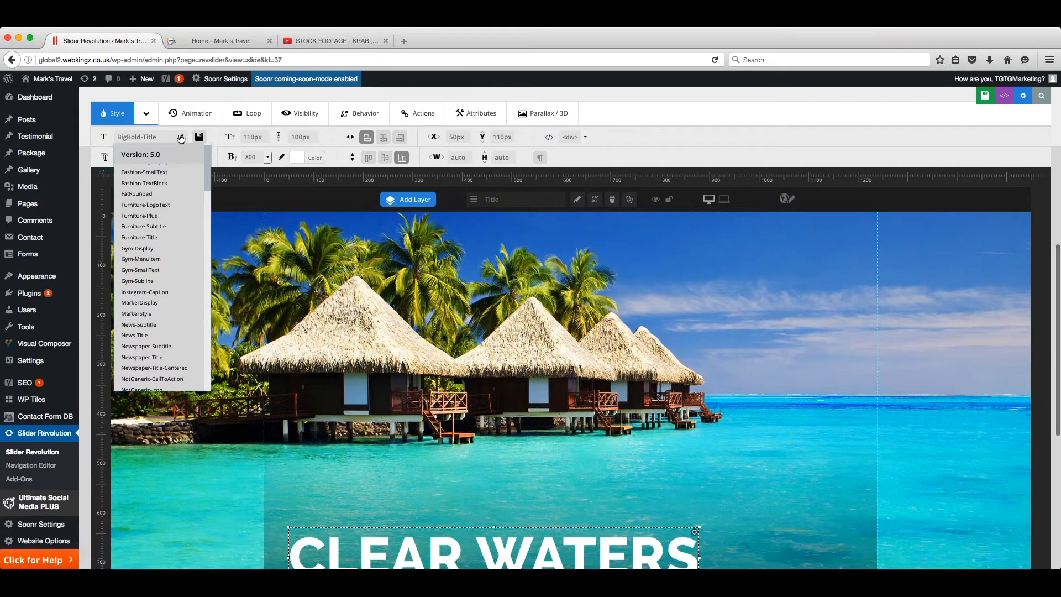
click(223, 136)
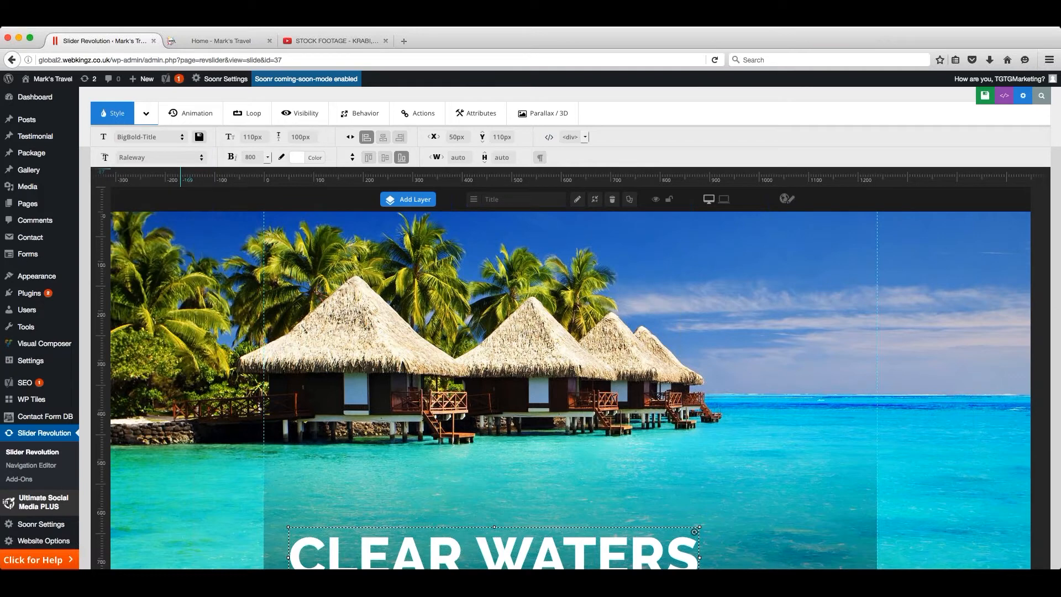
click(202, 159)
scroll(193, 355, down, 3)
scroll(193, 355, up, 3)
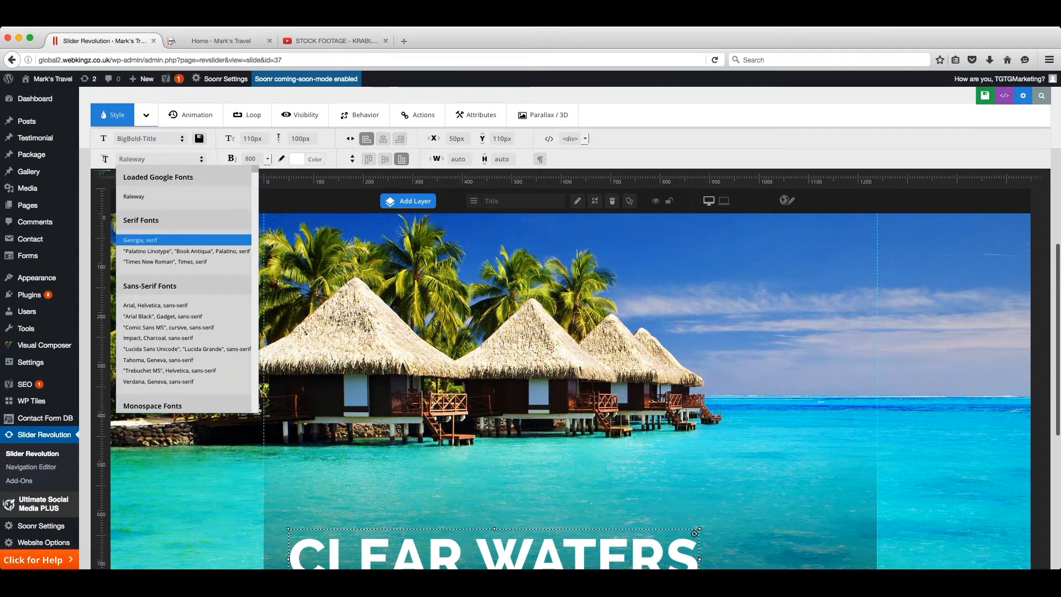
click(141, 240)
scroll(140, 240, down, 2)
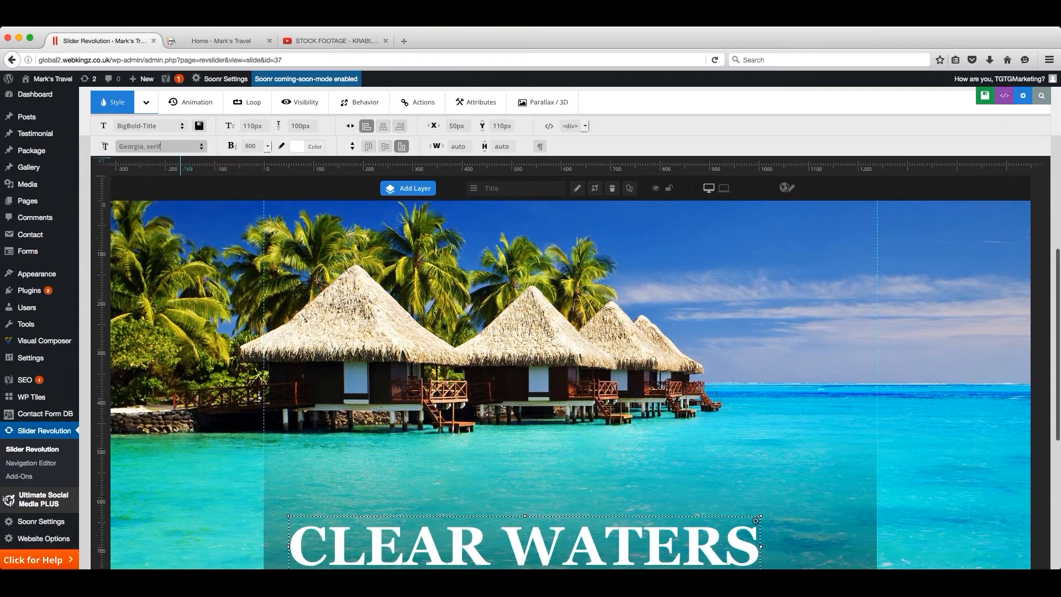
- Set the font weight of the CLEAR WATERS title to 100
scroll(386, 498, up, 1)
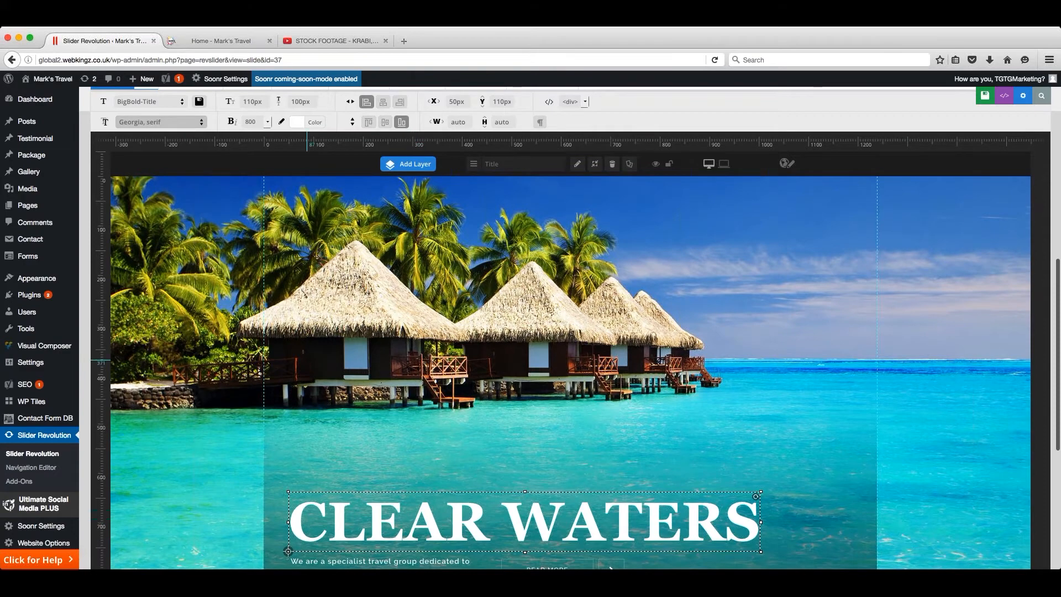
scroll(301, 345, up, 1)
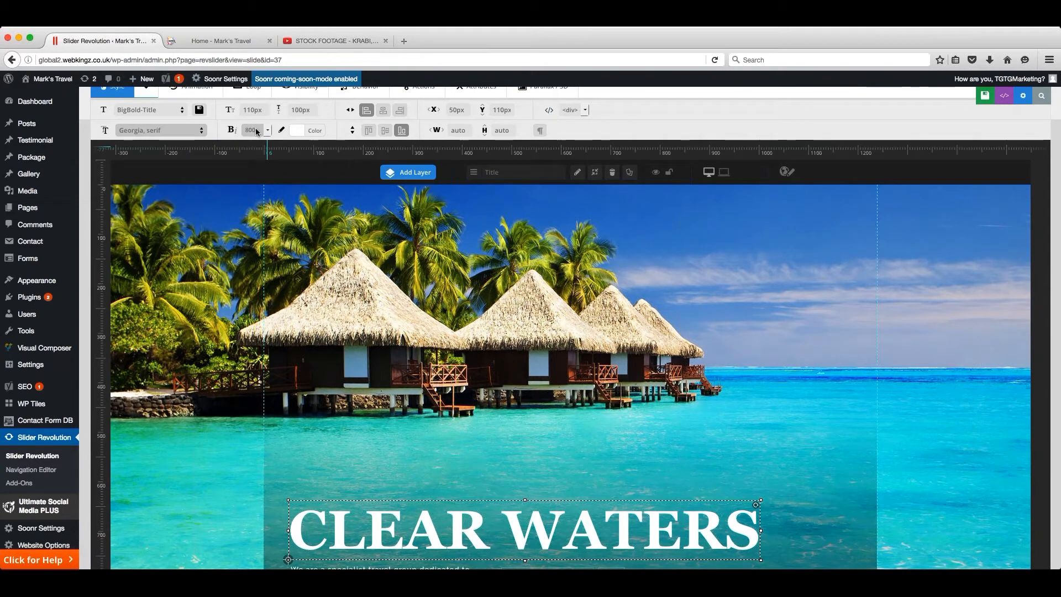
scroll(270, 132, down, 1)
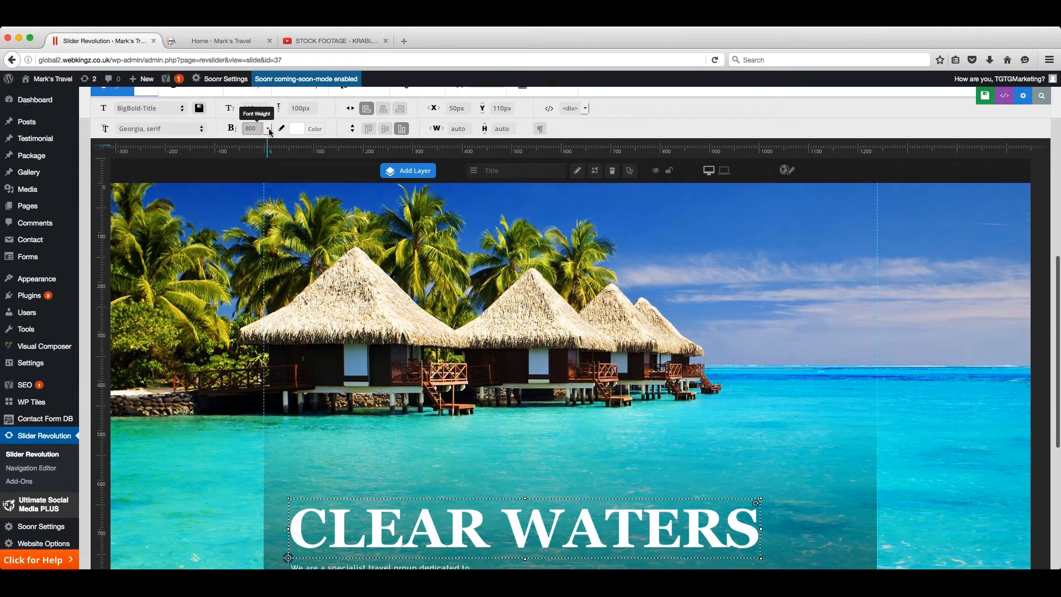
click(256, 142)
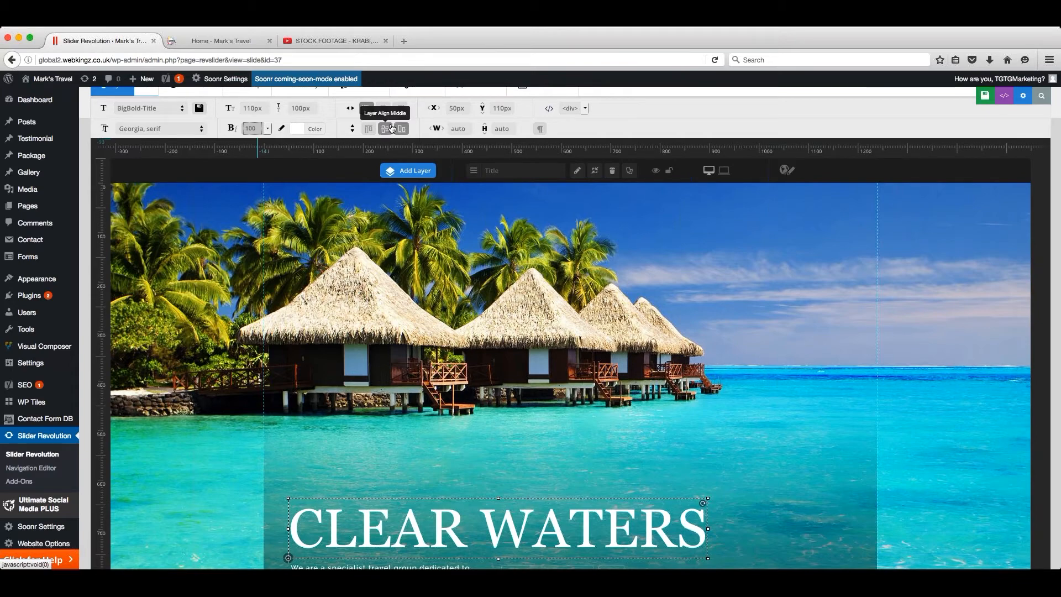
- Examine the READ MORE button's click action and the link URL it uses
scroll(391, 129, down, 5)
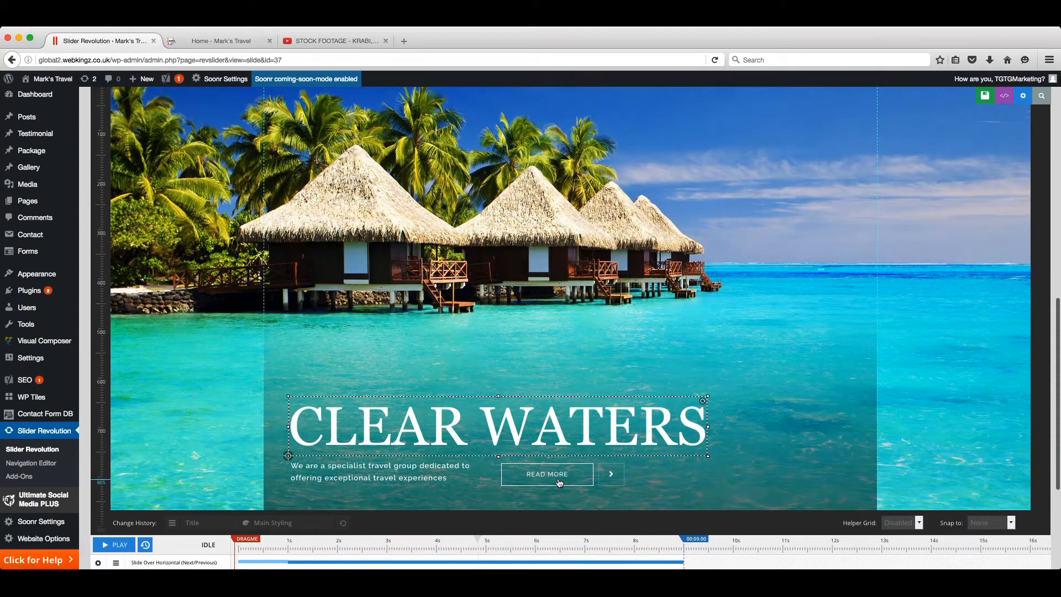
click(560, 483)
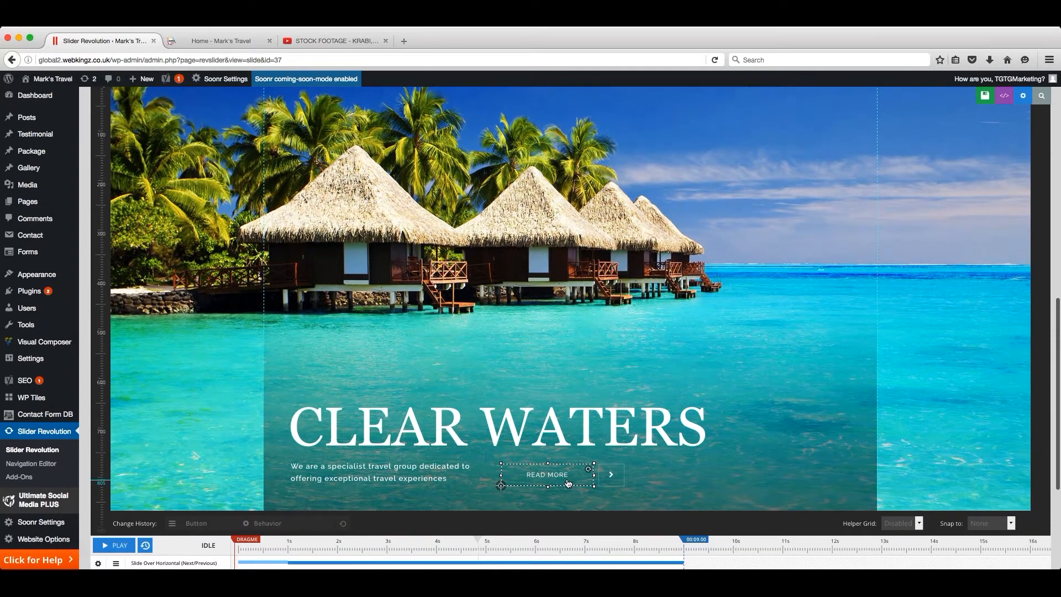
scroll(572, 483, up, 1)
scroll(527, 479, up, 5)
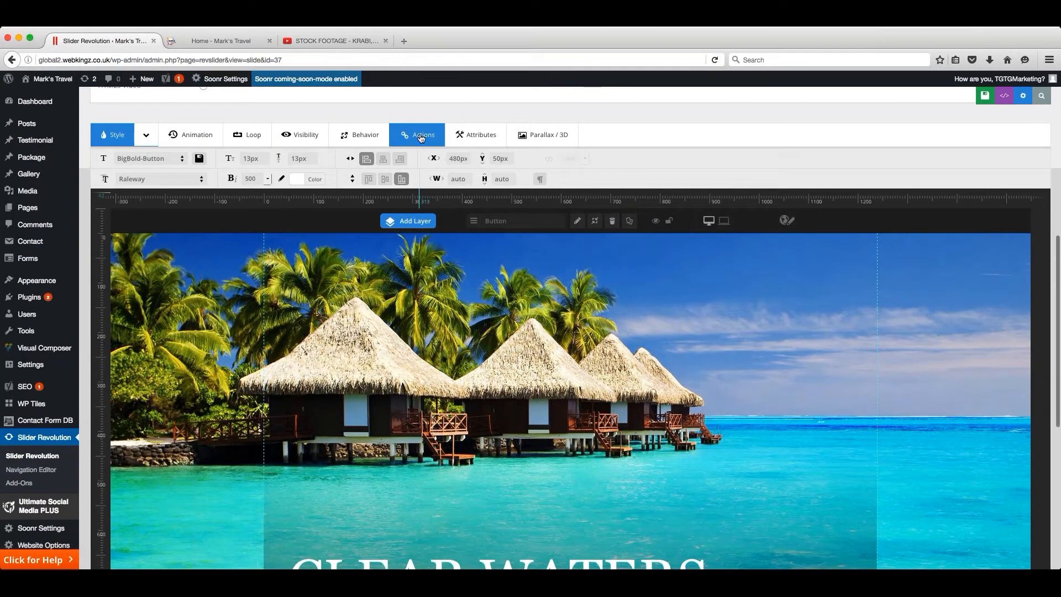
click(421, 138)
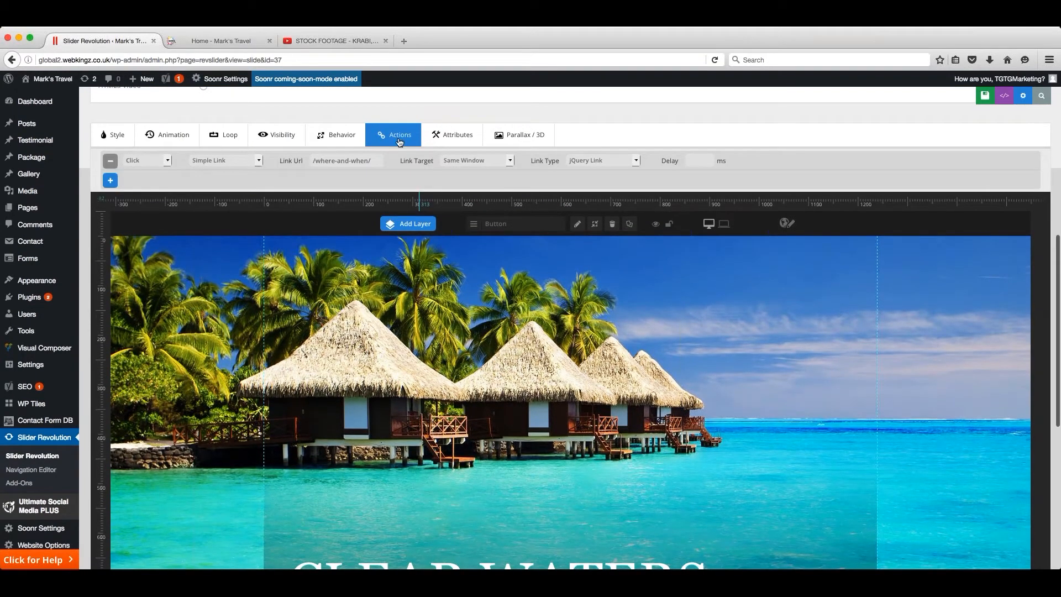
triple_click(321, 160)
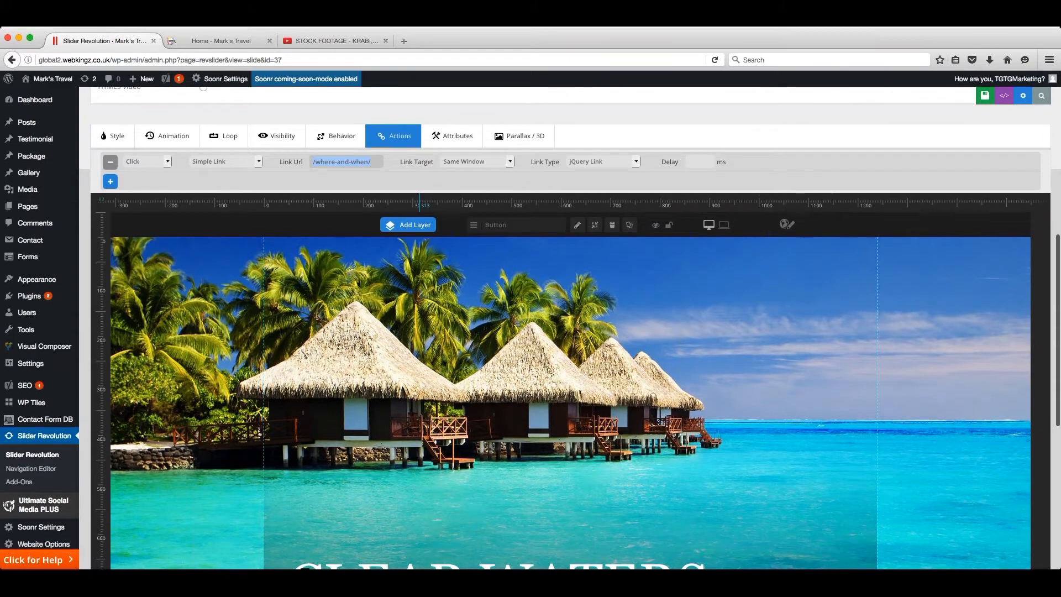
click(378, 160)
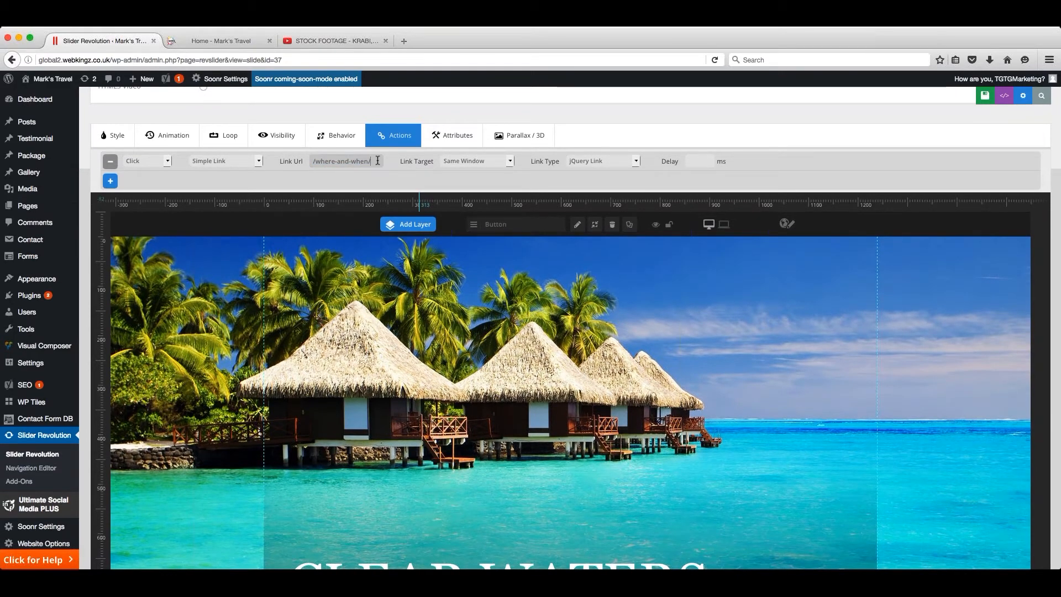
- Open the animation settings of the CLEAR WATERS title layer
scroll(393, 298, down, 4)
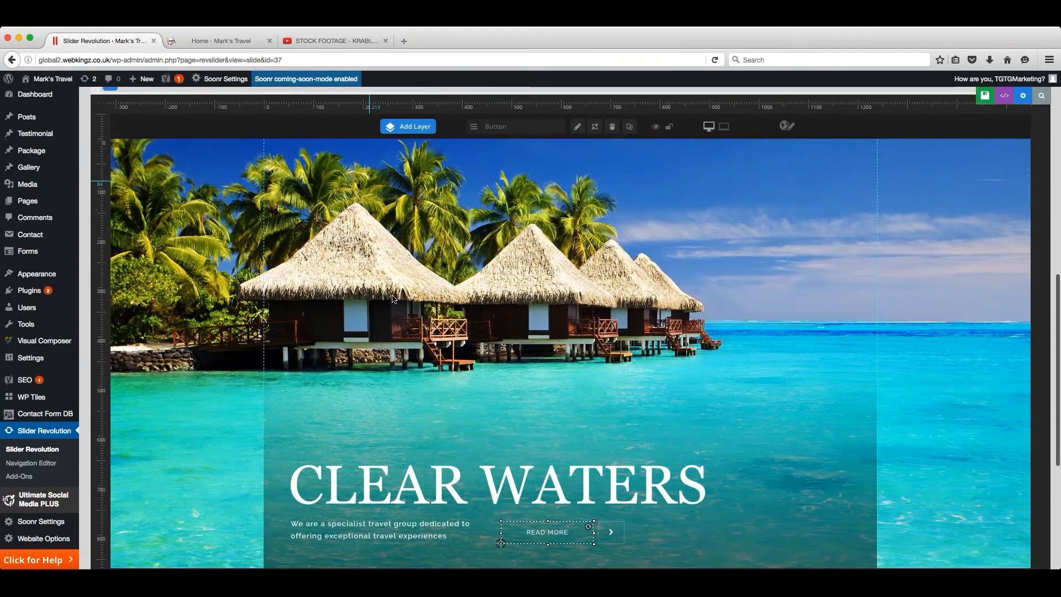
click(458, 476)
scroll(458, 476, down, 1)
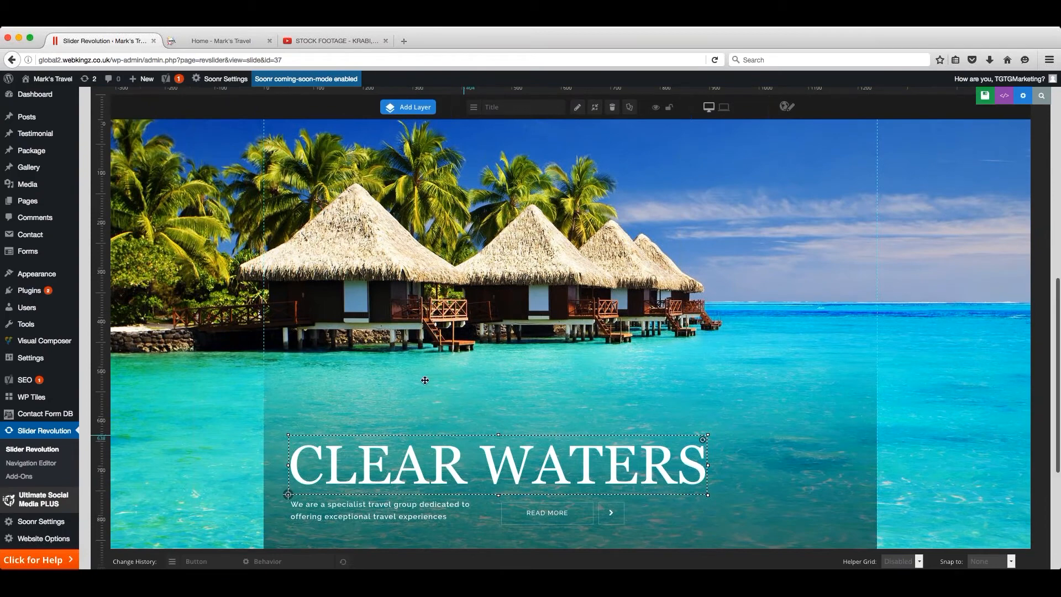
scroll(299, 367, up, 5)
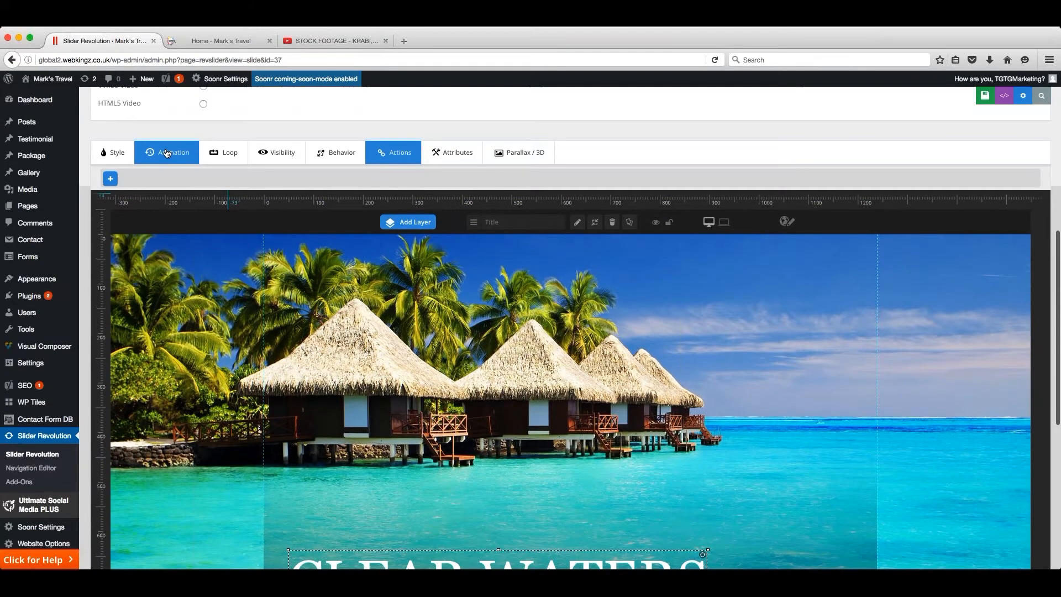
click(167, 153)
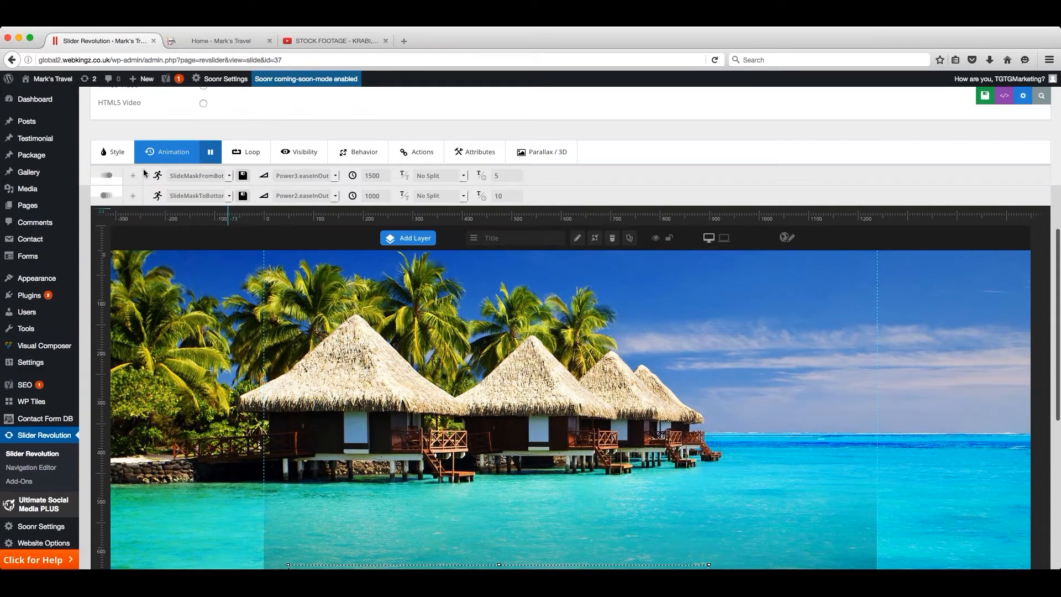
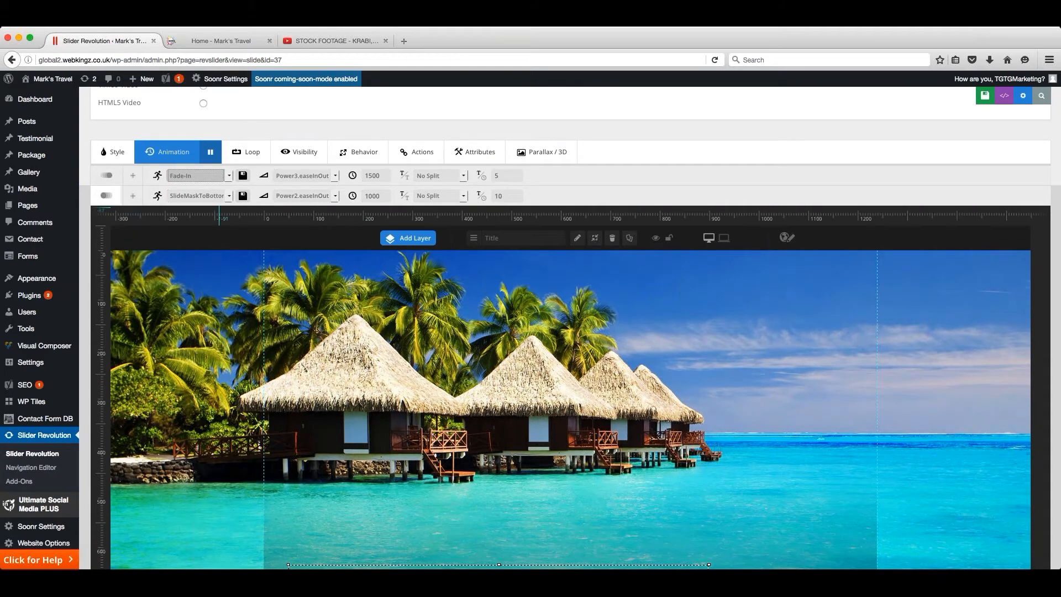
- Set the CLEAR WATERS title's end animation to Fade-Out, check it in the slide preview, and save the slide
scroll(216, 264, down, 5)
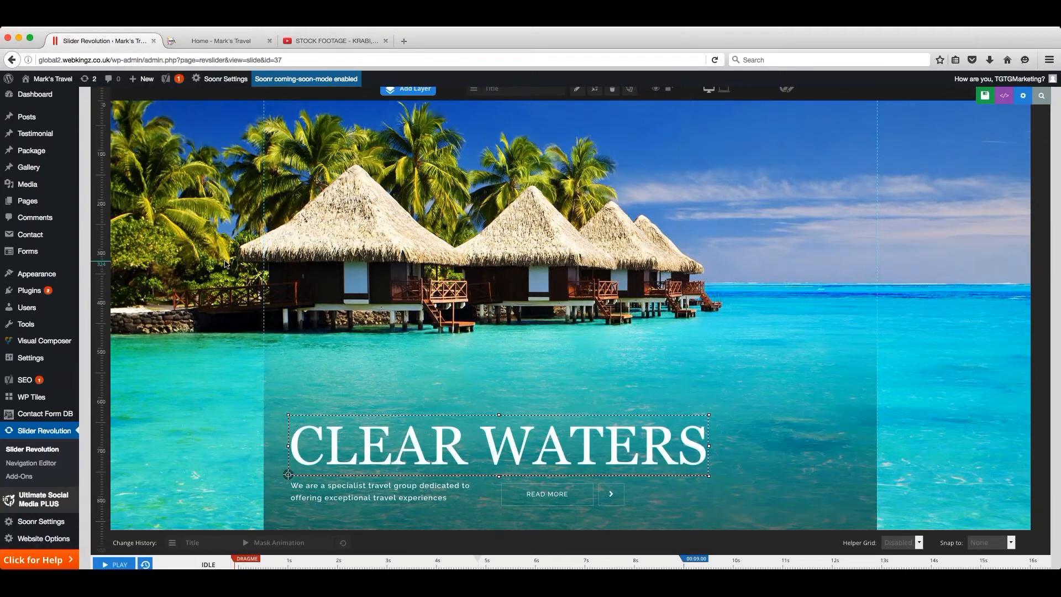
scroll(242, 266, up, 4)
scroll(235, 324, down, 3)
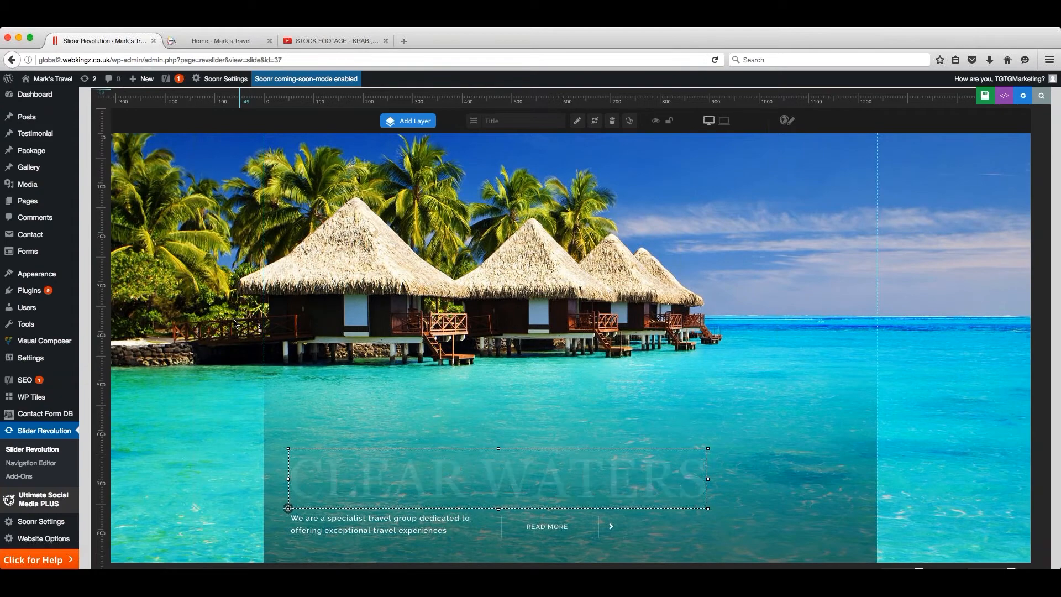
scroll(237, 309, up, 5)
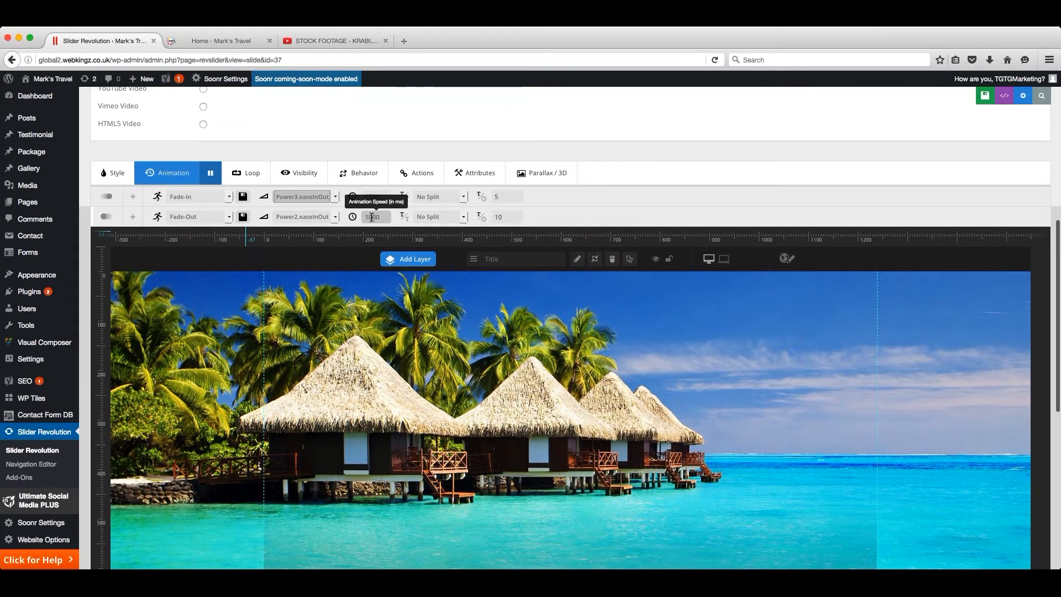
scroll(372, 217, down, 1)
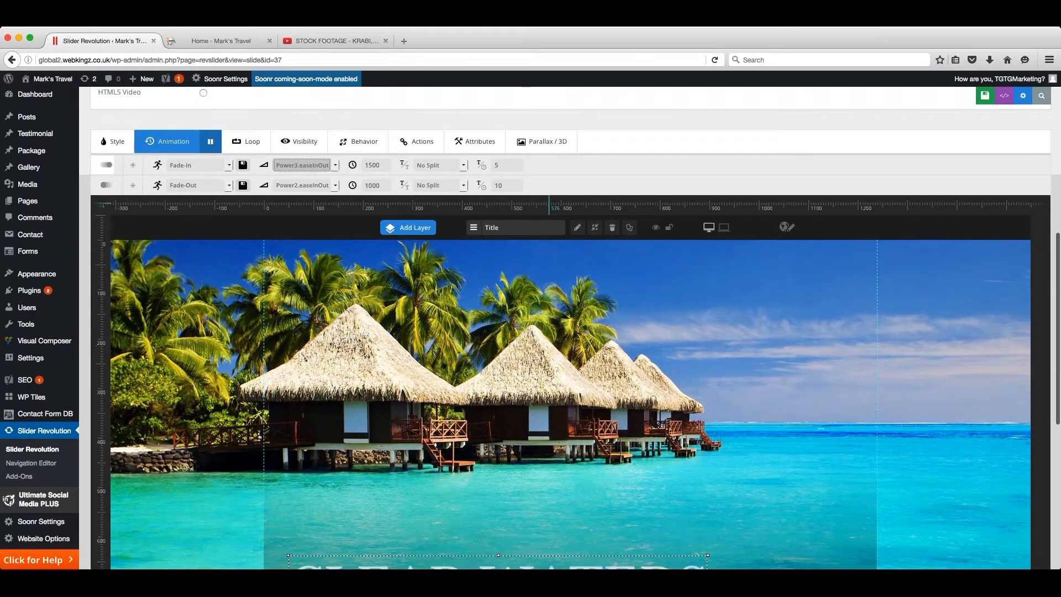
scroll(569, 328, down, 4)
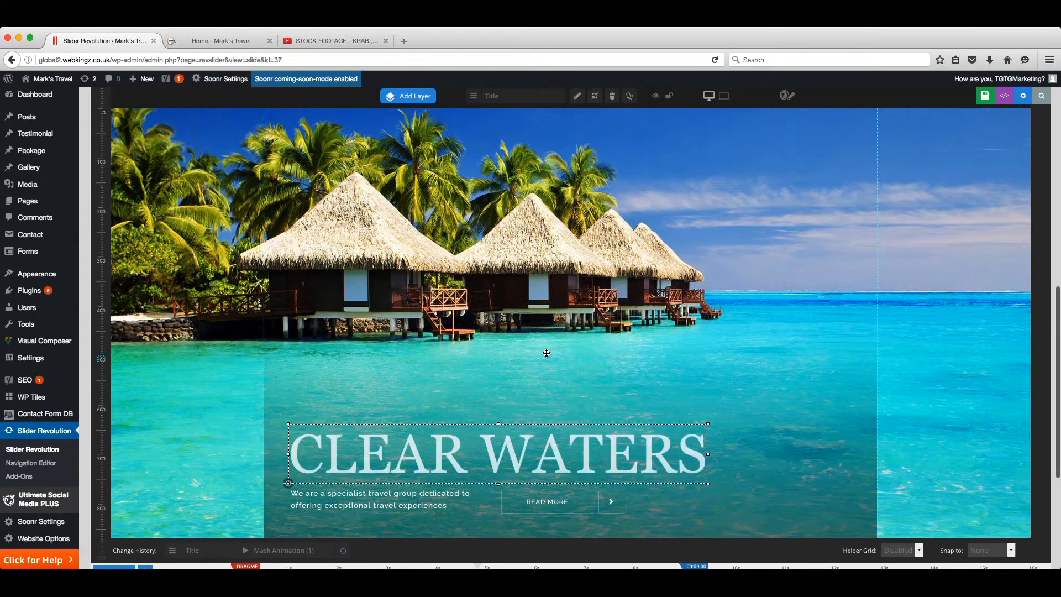
scroll(546, 353, up, 1)
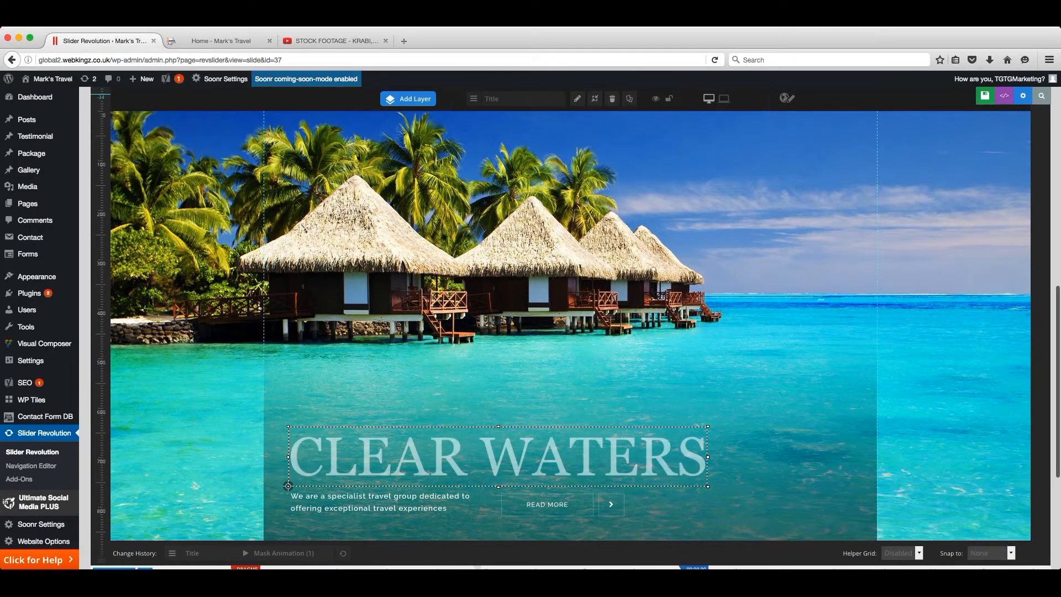
click(981, 97)
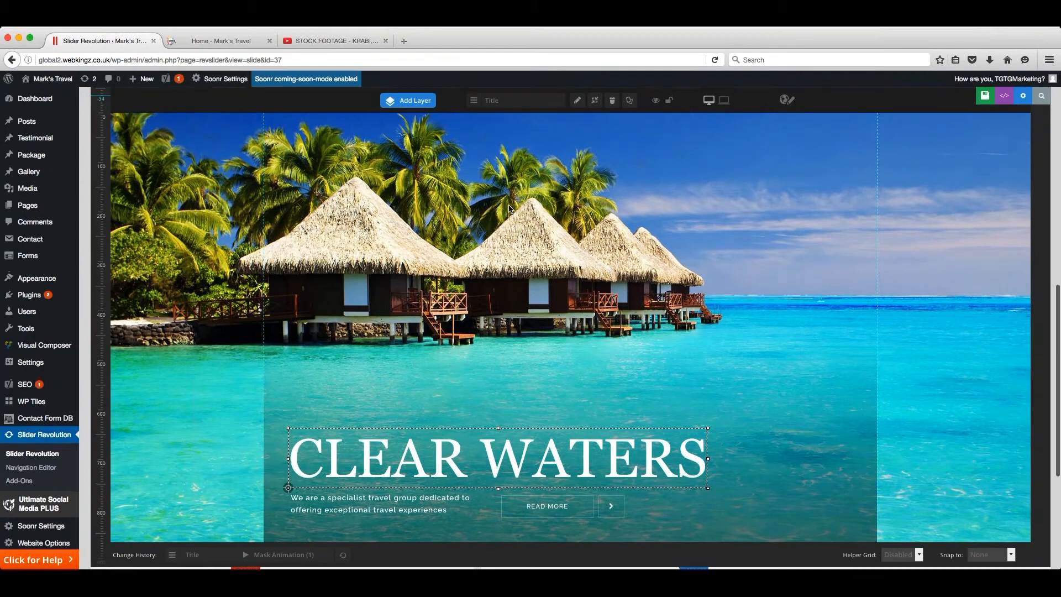
- Reload the live home page and view the updated CLEAR WATERS slide
key(ctrl+Tab)
key(super+r)
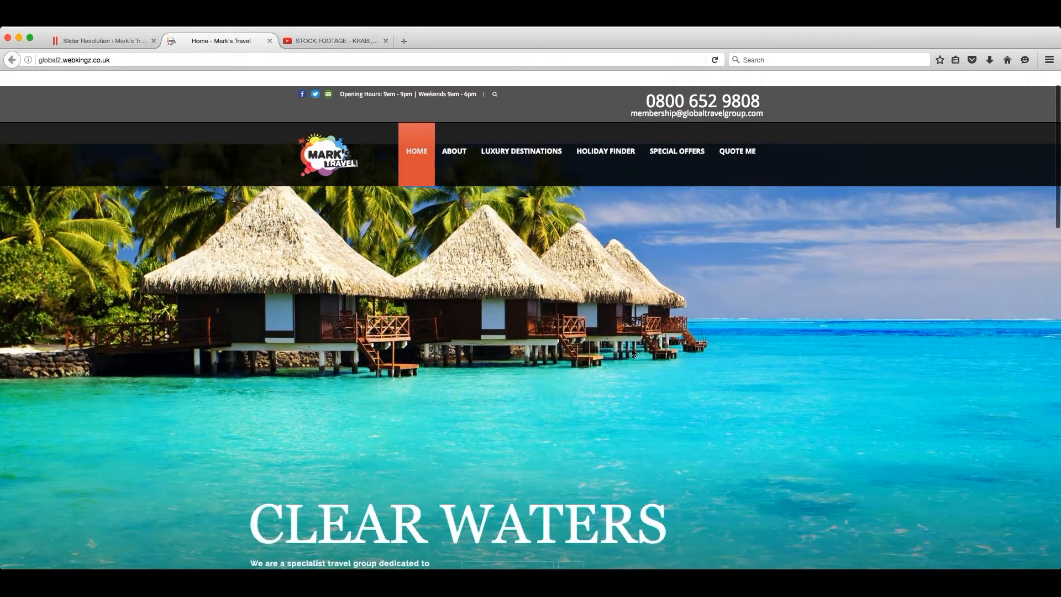
scroll(632, 348, down, 2)
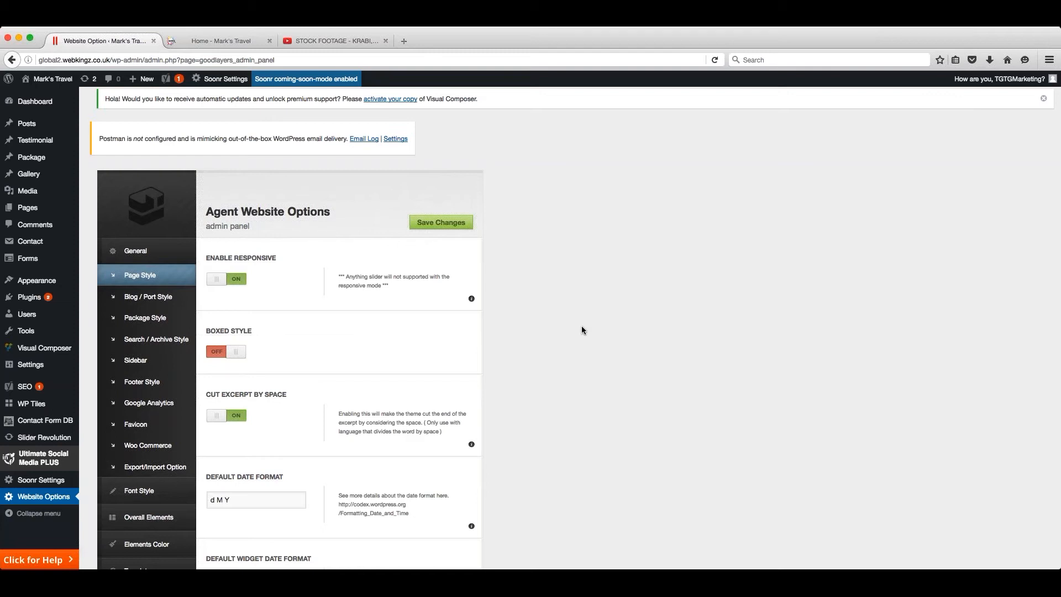
- Look at the theme's Header / Logo options and the opening-hours text in the Top Bar / Navigation options
click(149, 517)
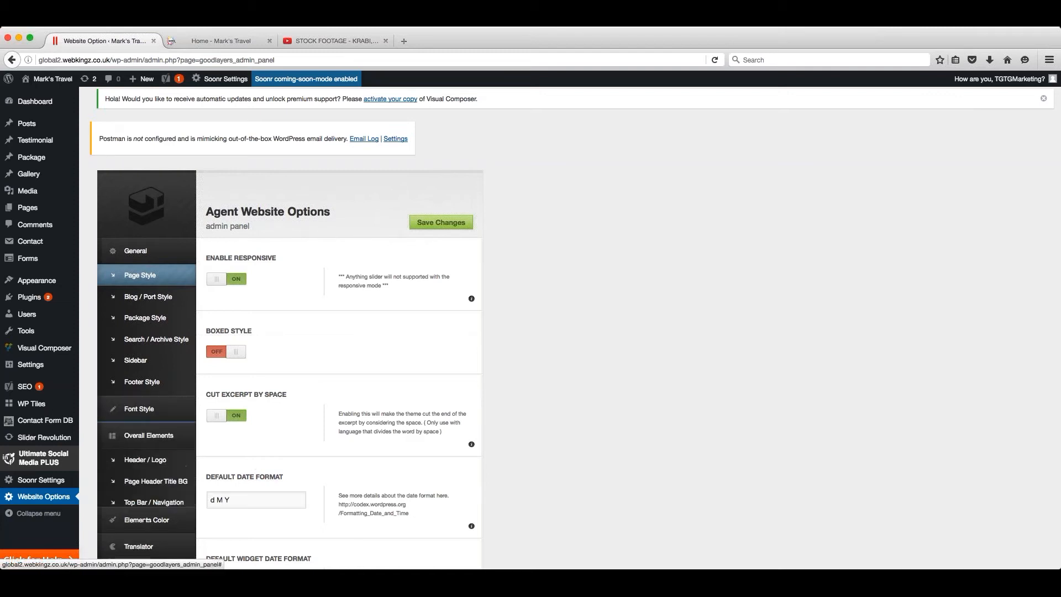
click(163, 332)
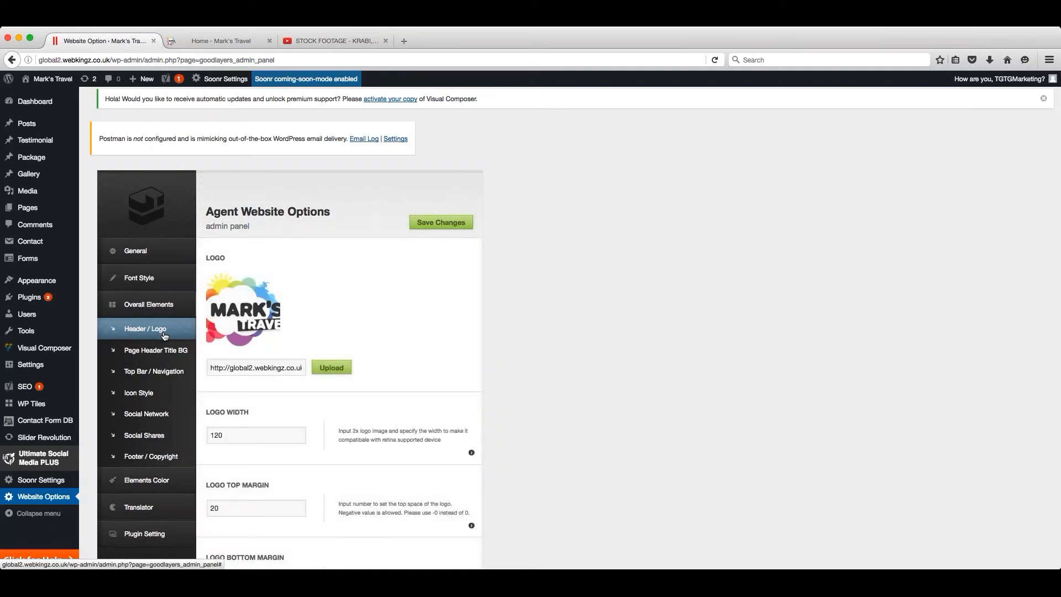
click(158, 375)
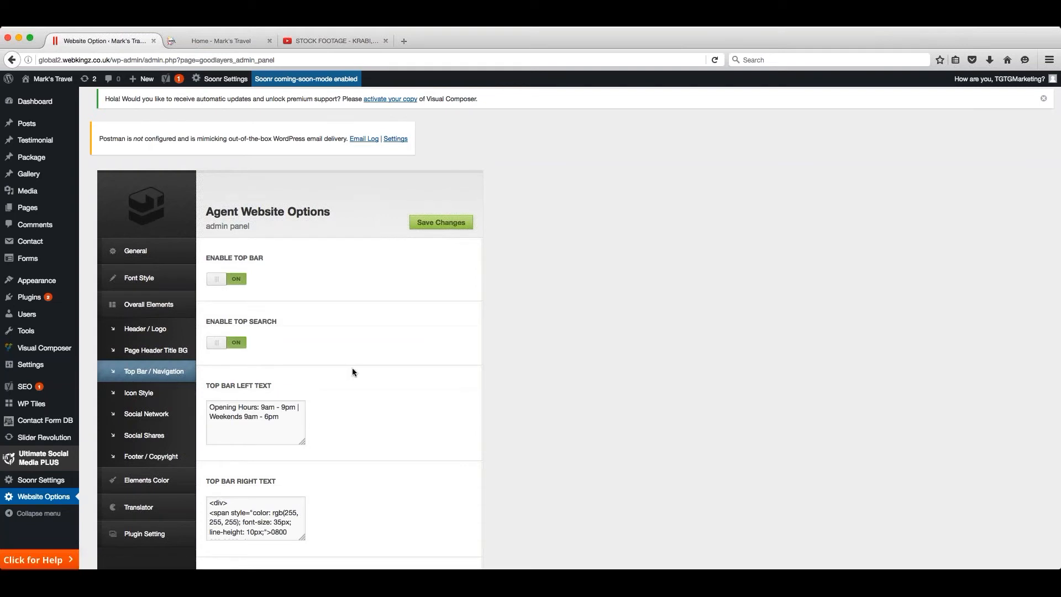
scroll(353, 367, down, 3)
drag(284, 308, 201, 295)
click(297, 309)
scroll(343, 326, down, 1)
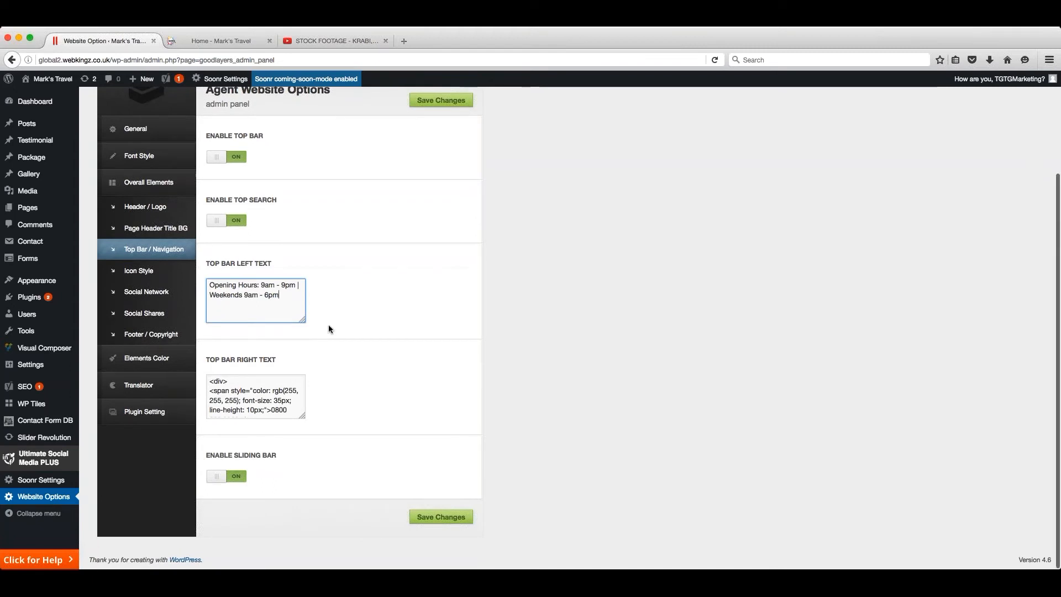
- Enlarge the Top Bar Right Text box and highlight the phone number and e-mail address in its HTML
drag(301, 417, 297, 568)
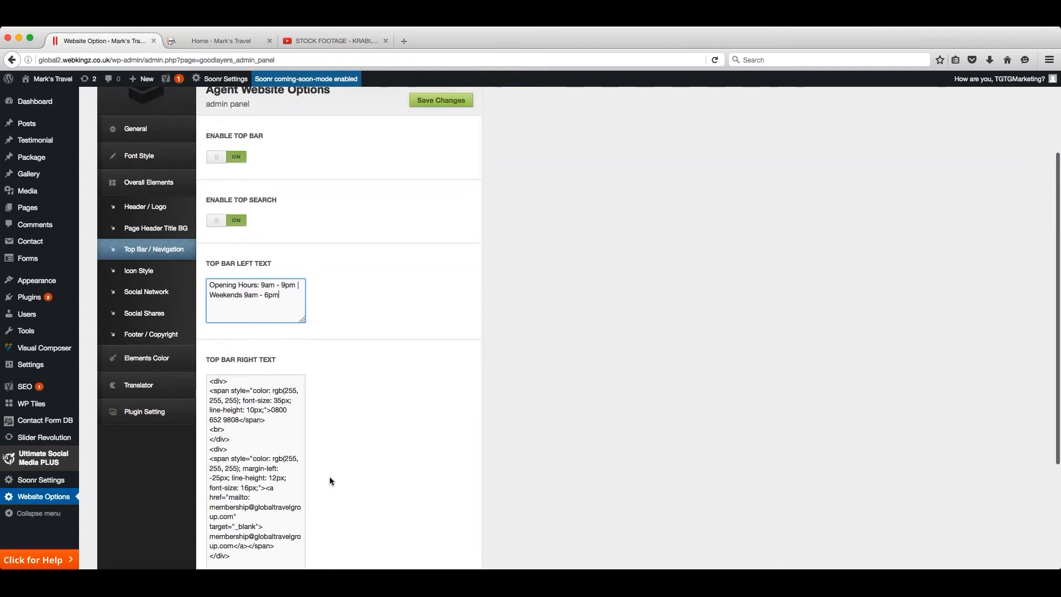
scroll(316, 395, down, 3)
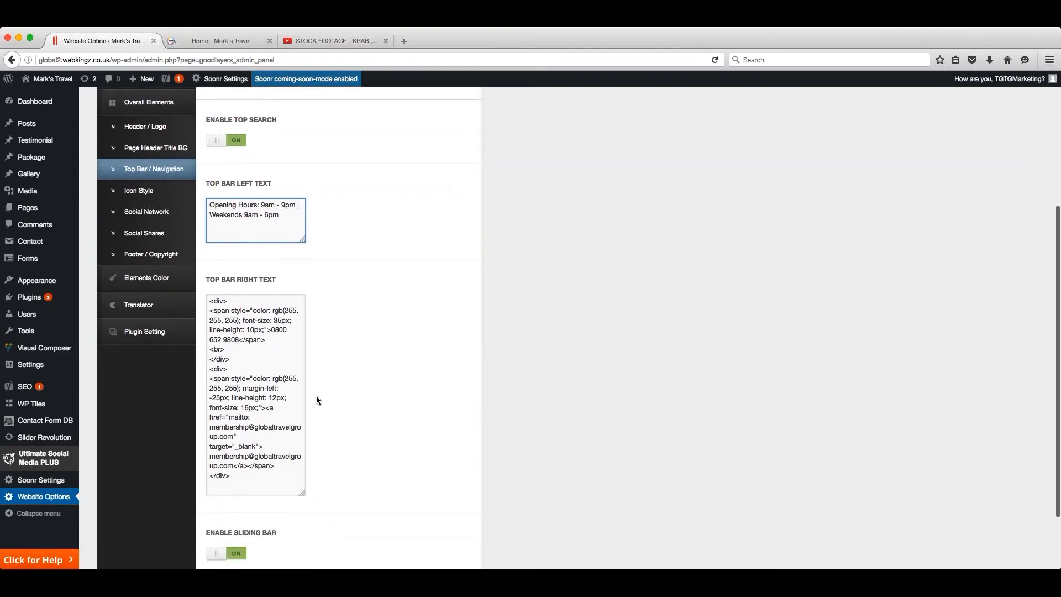
drag(271, 329, 238, 339)
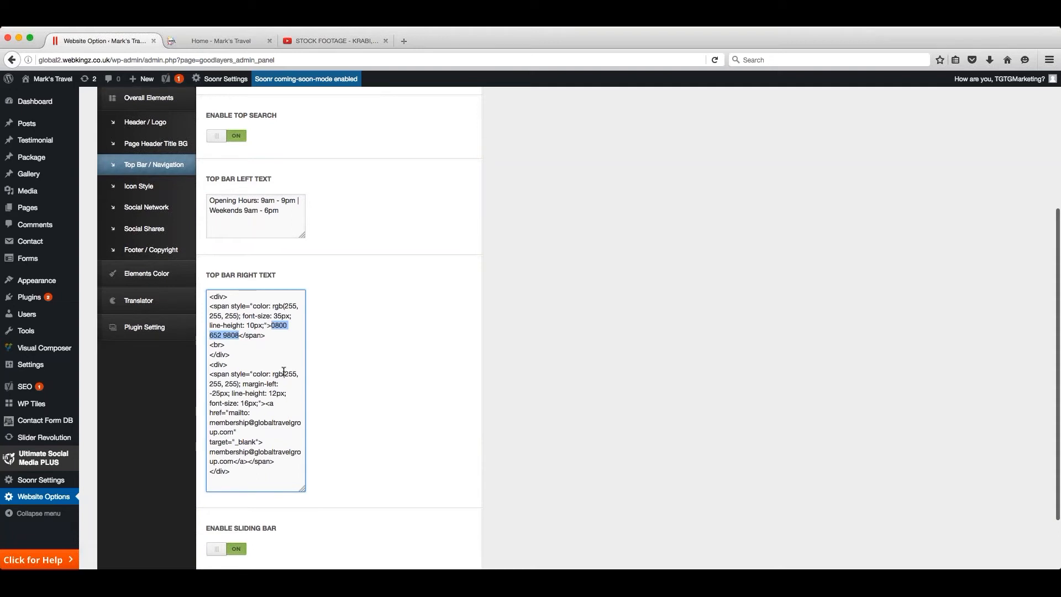
scroll(283, 371, down, 1)
drag(234, 404, 207, 427)
scroll(207, 428, down, 1)
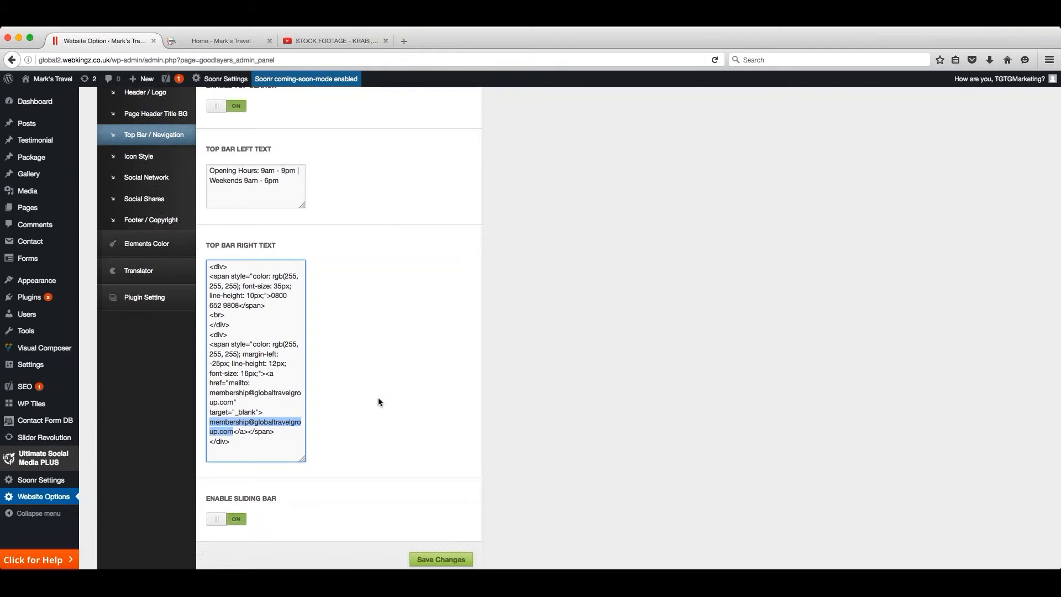
- Examine the Social Network options for the Facebook, Twitter and e-mail icon links
click(155, 178)
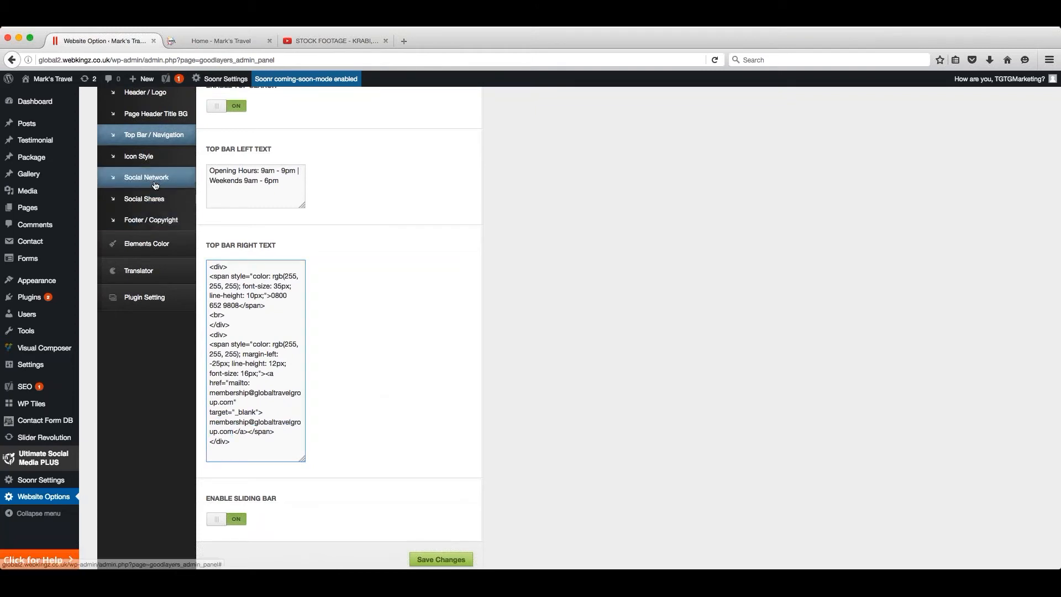
scroll(344, 225, up, 2)
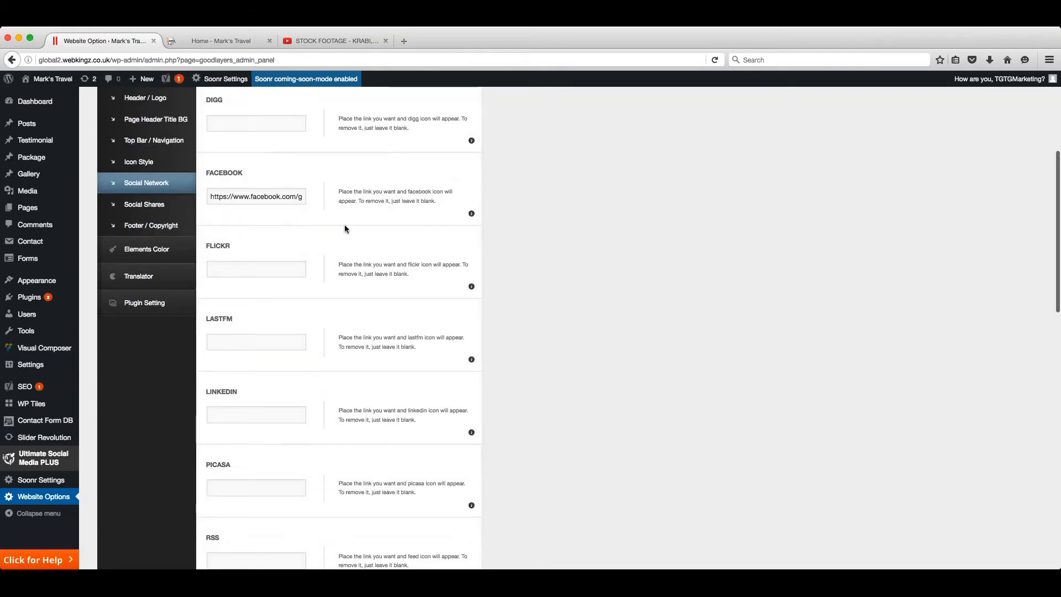
scroll(344, 224, up, 1)
scroll(324, 229, up, 4)
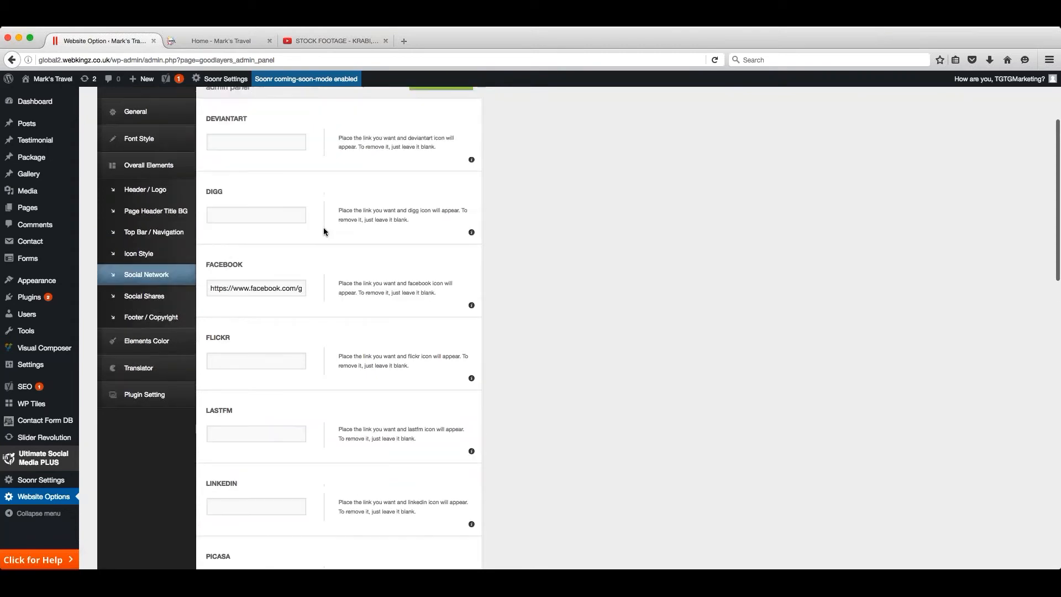
scroll(324, 231, down, 10)
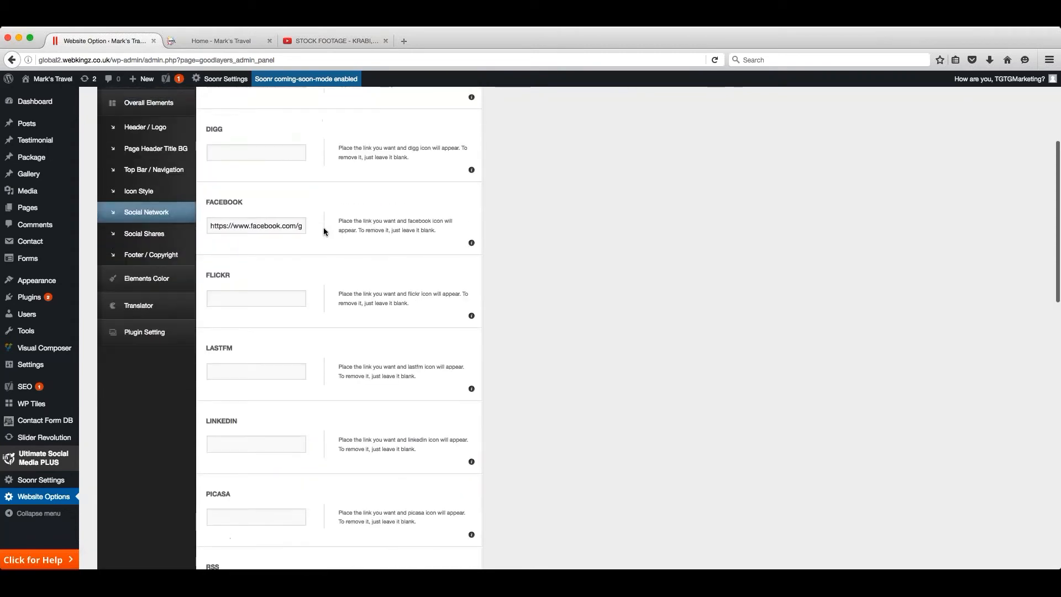
scroll(308, 219, down, 20)
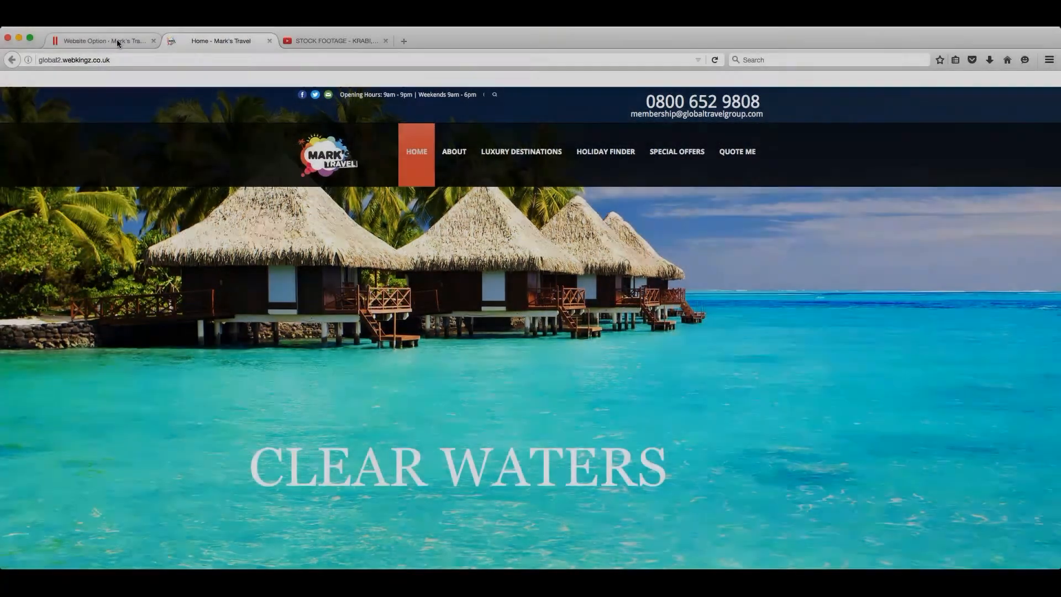
click(117, 39)
scroll(293, 310, up, 5)
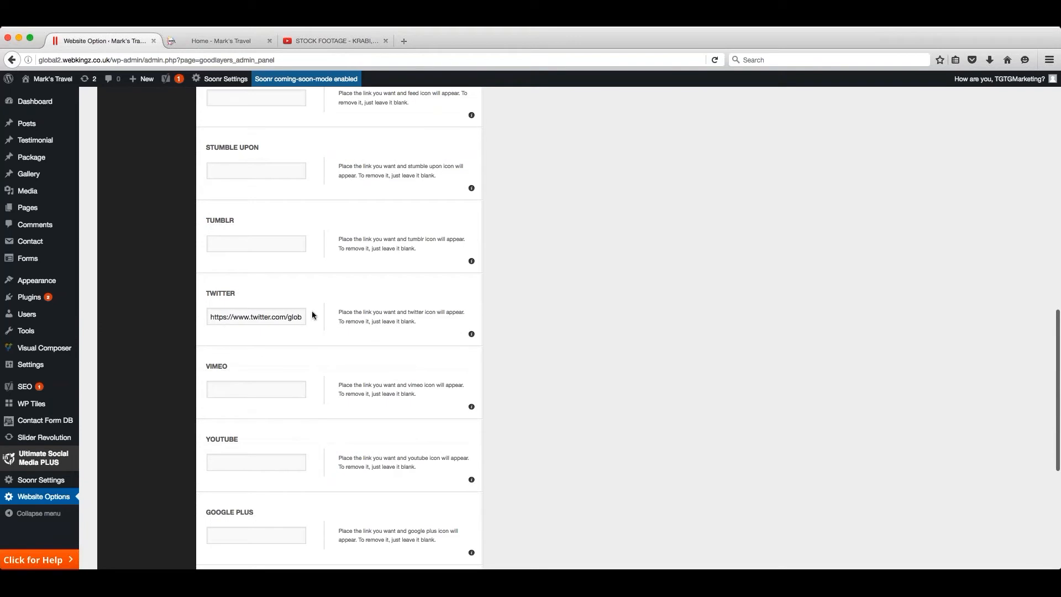
scroll(312, 315, down, 5)
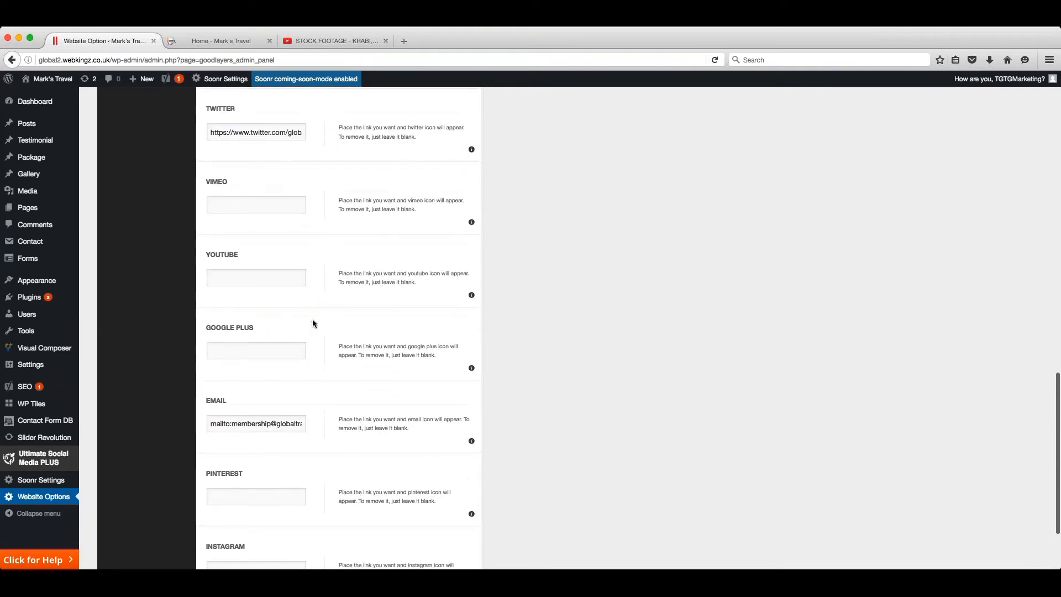
click(271, 275)
text(www.youtube.com)
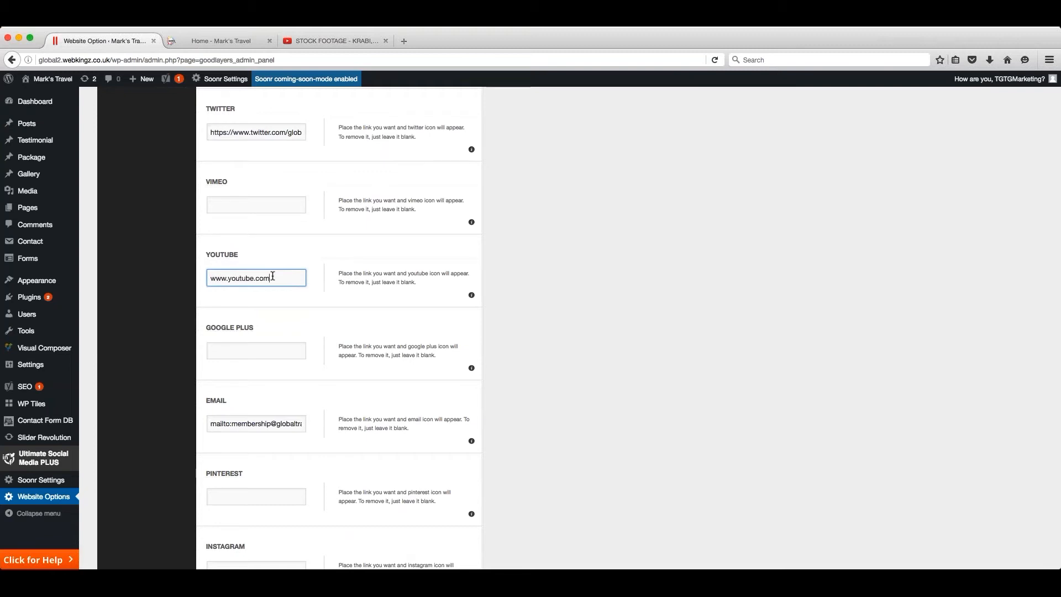
click(360, 309)
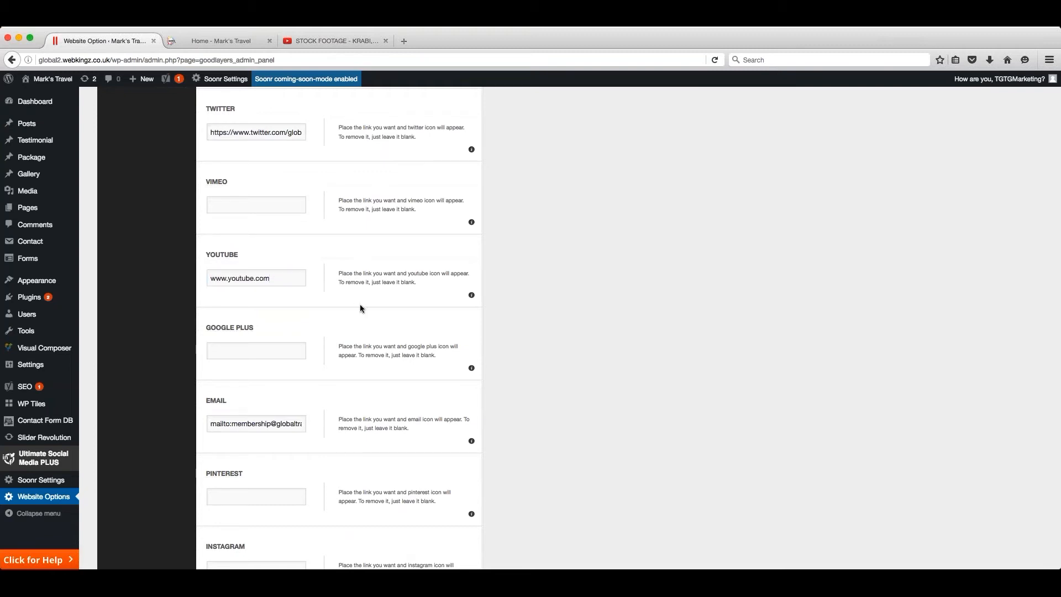
scroll(361, 313, down, 2)
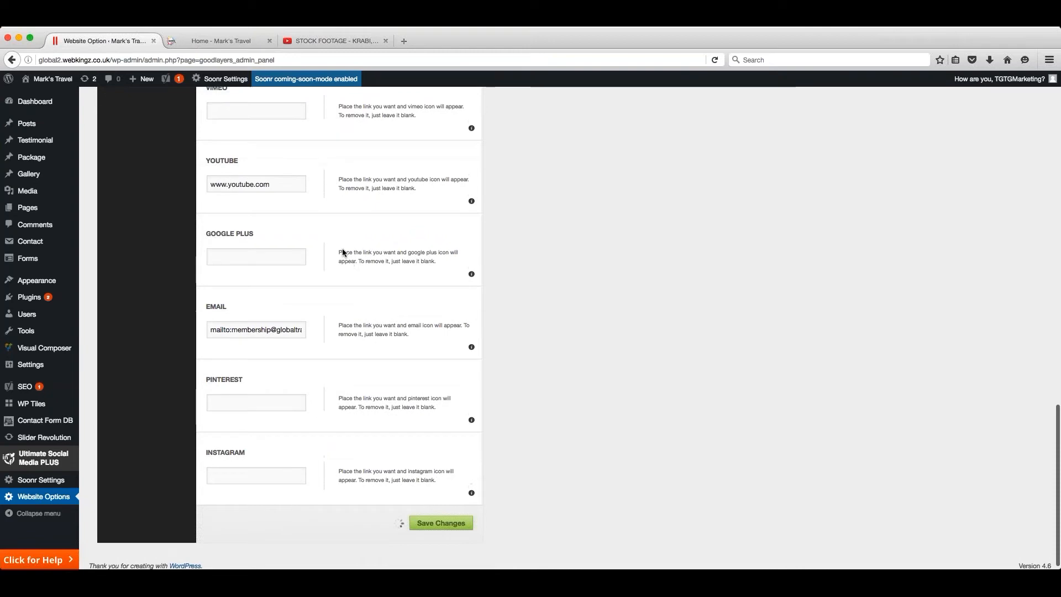
- Reload the live home page and check the social icons in the top bar
click(198, 42)
key(super+r)
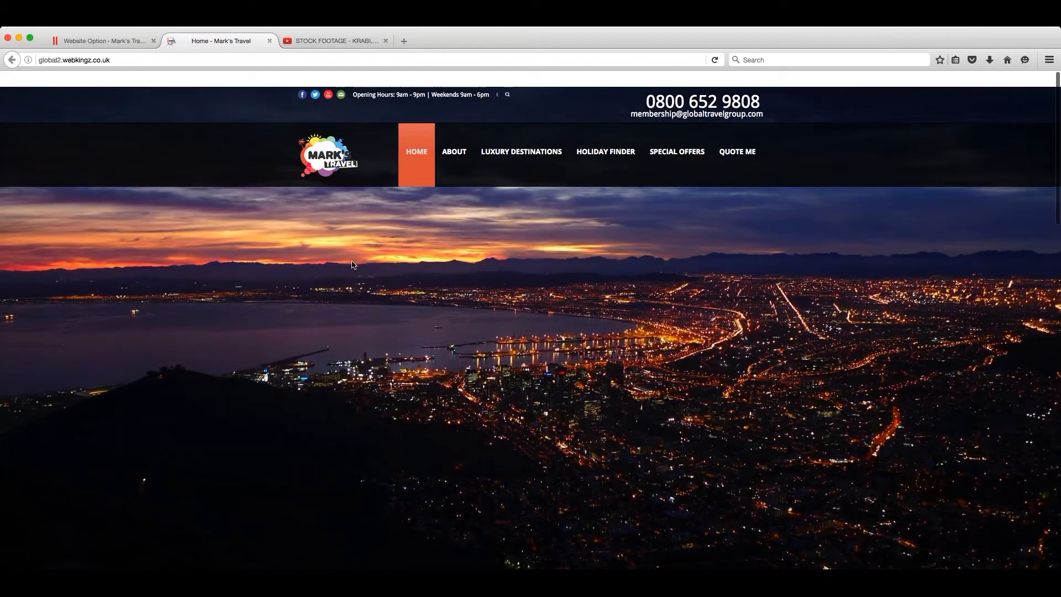
- Clear the YouTube link in the Social Network options and save the changes
key(ctrl+shift+Tab)
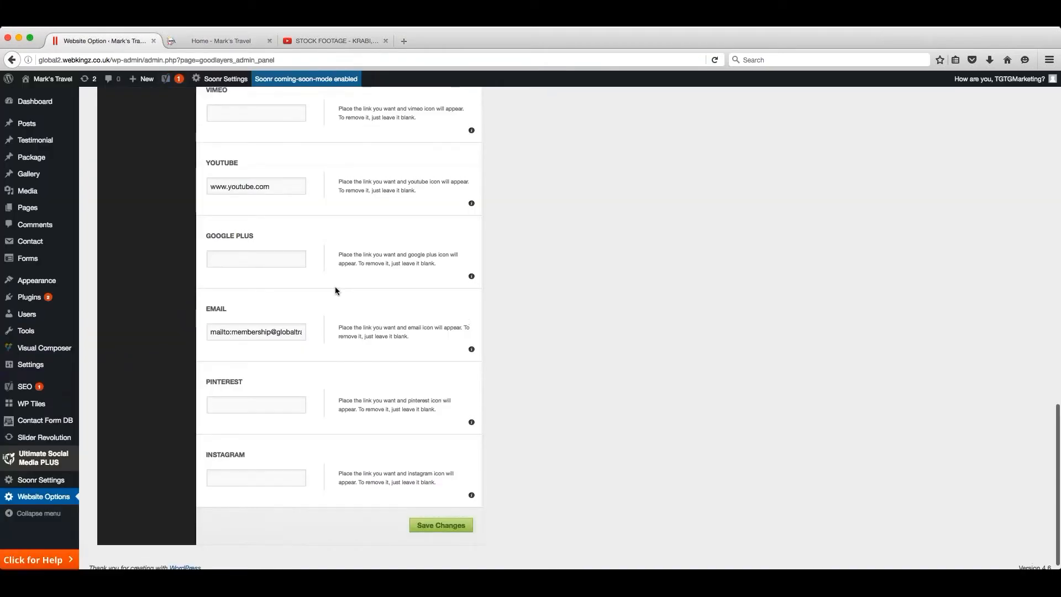
scroll(297, 280, up, 2)
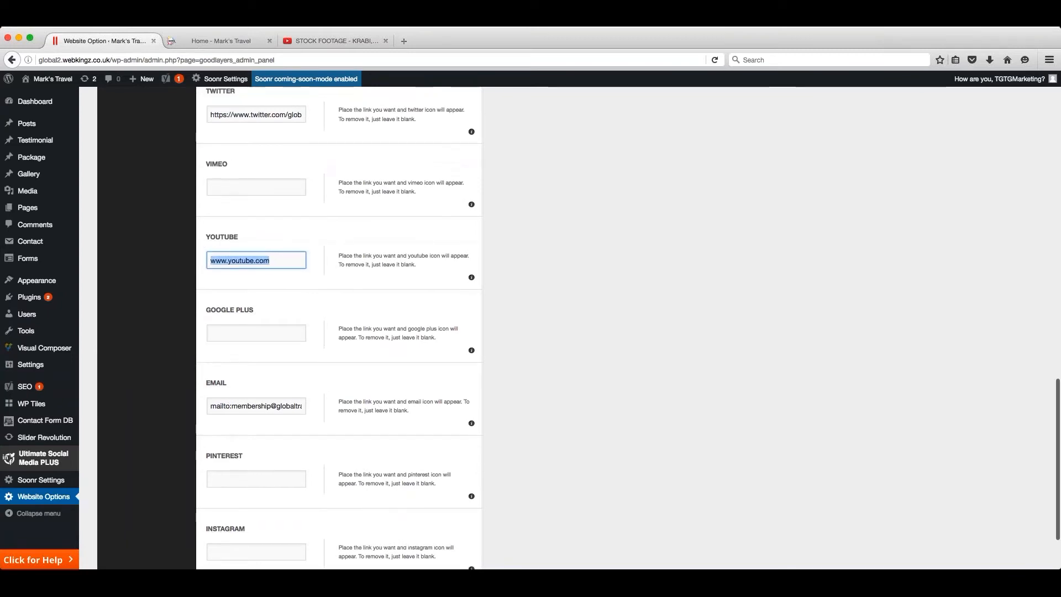
key(BackSpace)
scroll(383, 323, down, 3)
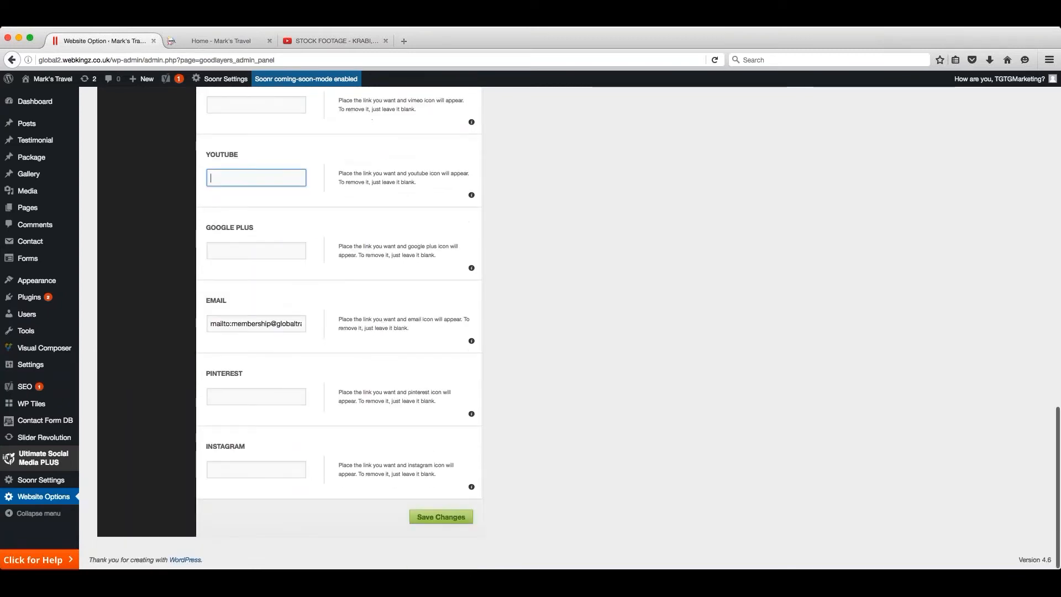
click(439, 518)
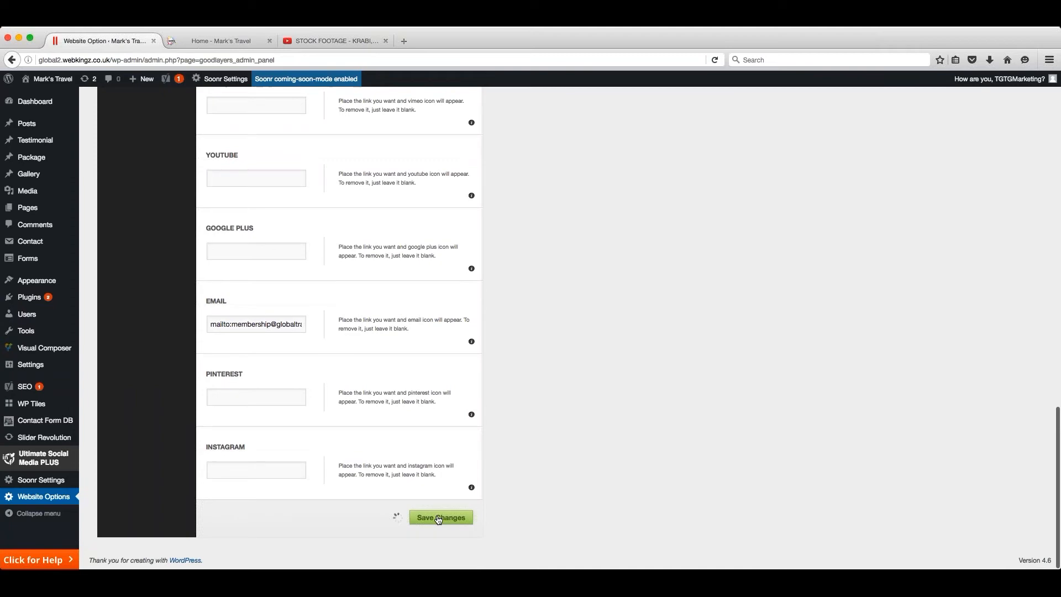
- Open the Social Shares options and view the sharing toggles for blog and portfolio pages
scroll(307, 396, up, 15)
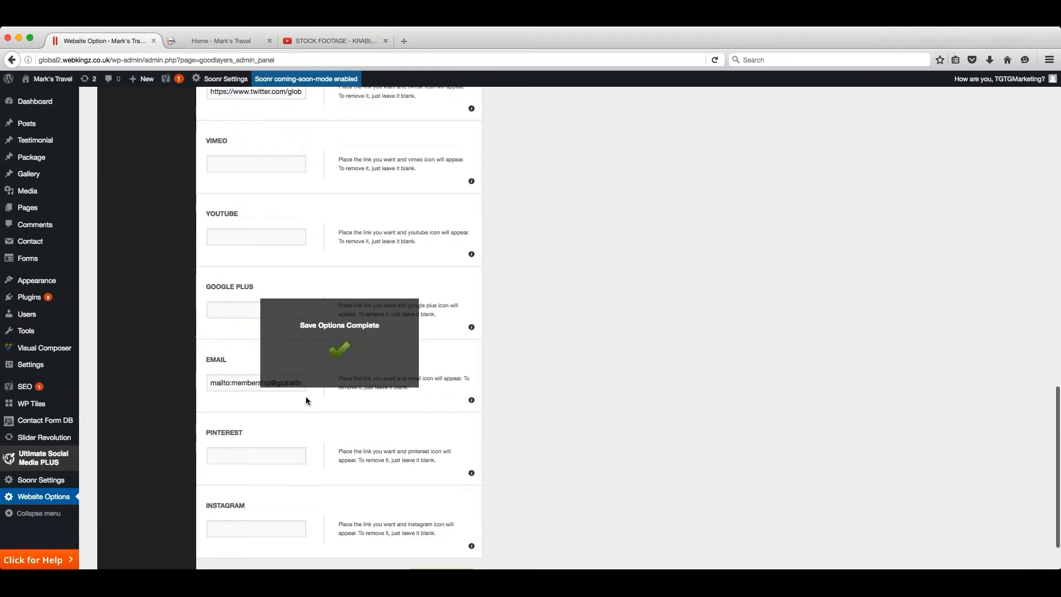
scroll(306, 399, up, 5)
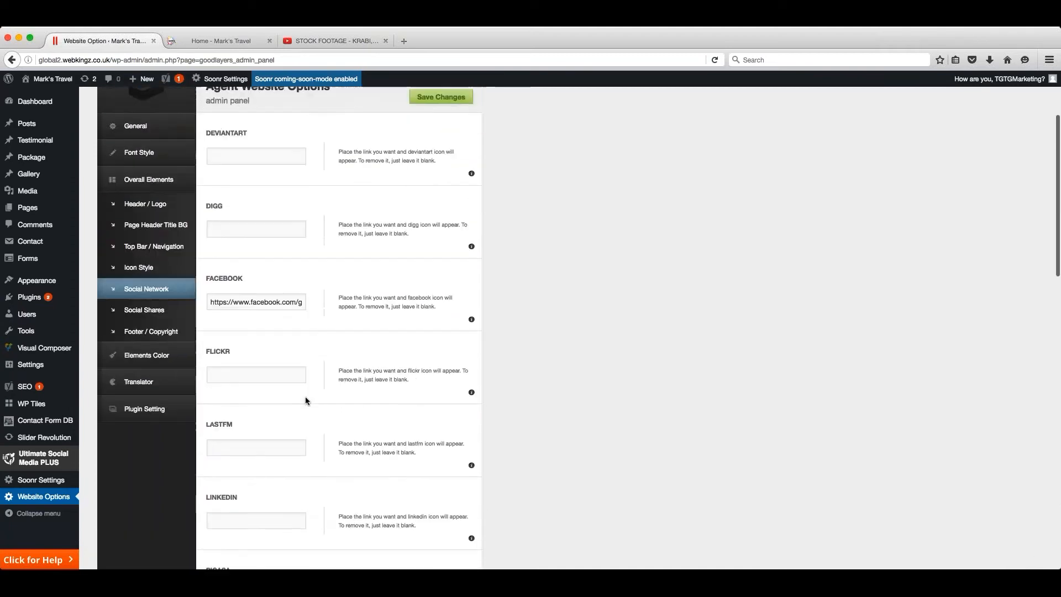
click(155, 363)
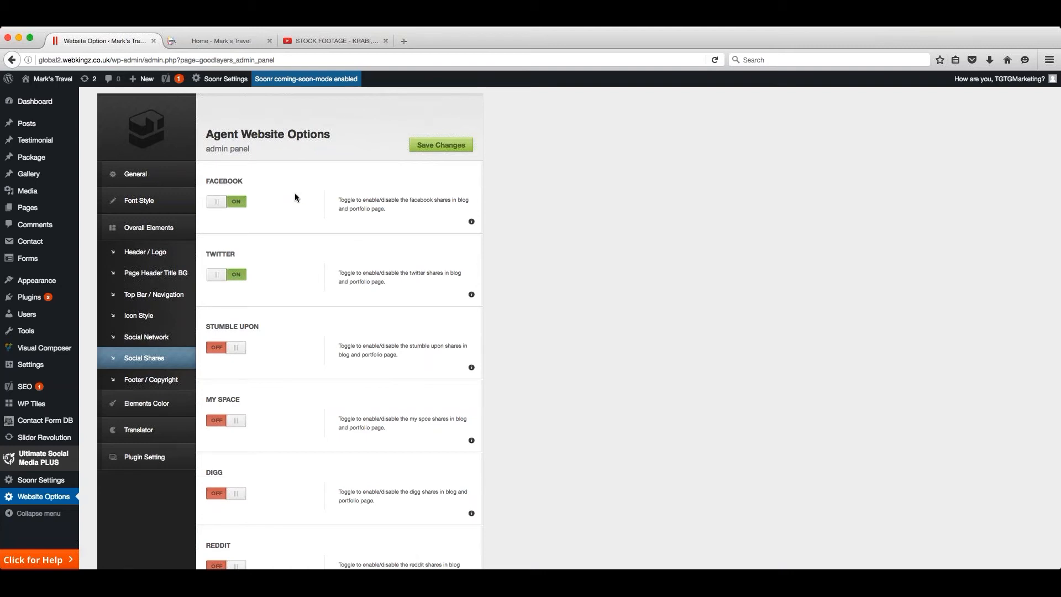
- Look through the Social Shares list, flipping two of the network toggles and restoring them
scroll(295, 196, down, 3)
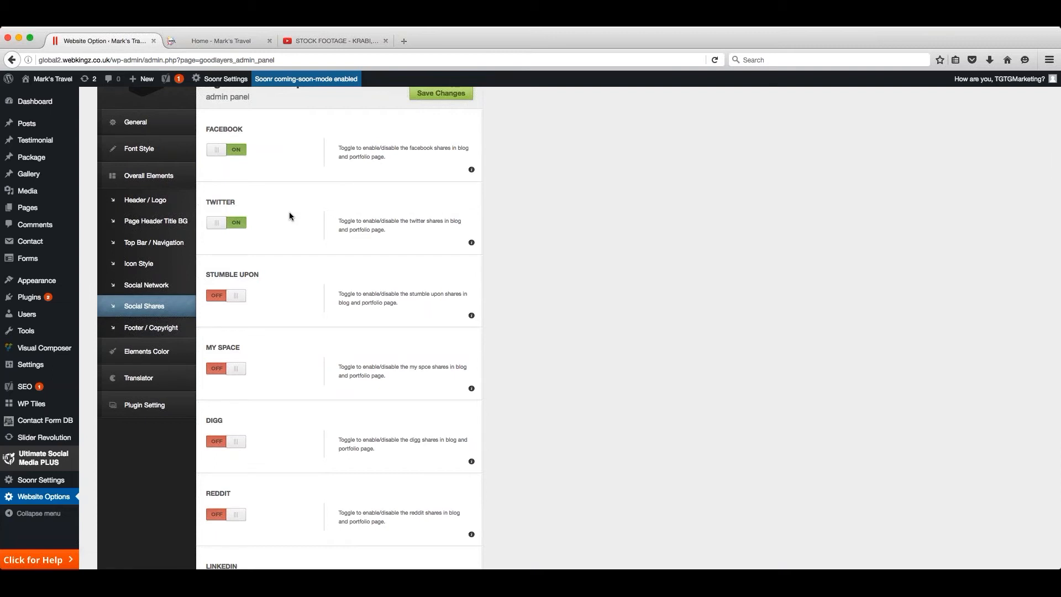
scroll(291, 215, up, 2)
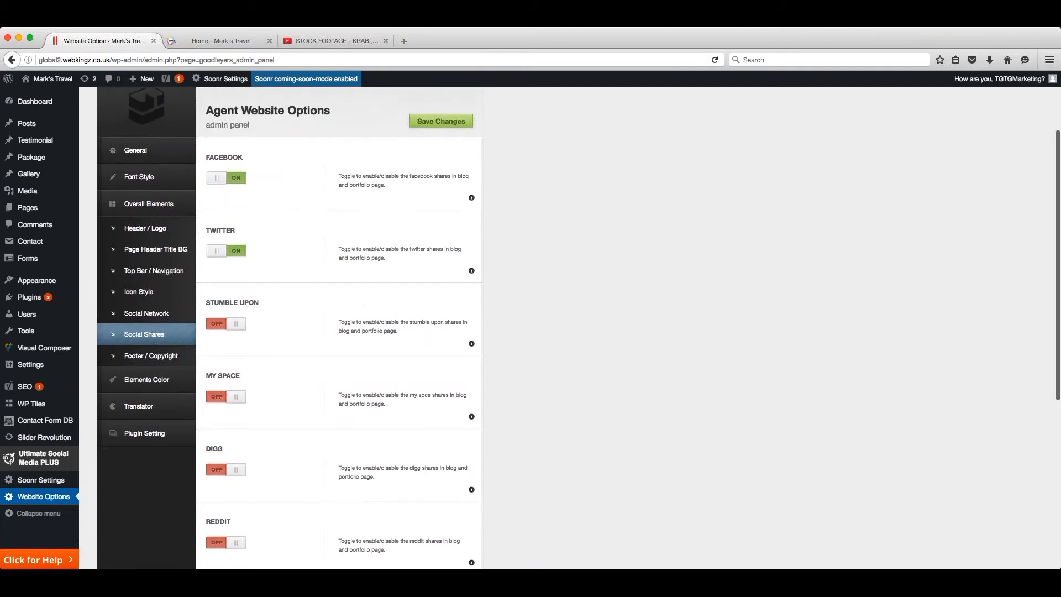
scroll(293, 251, down, 1)
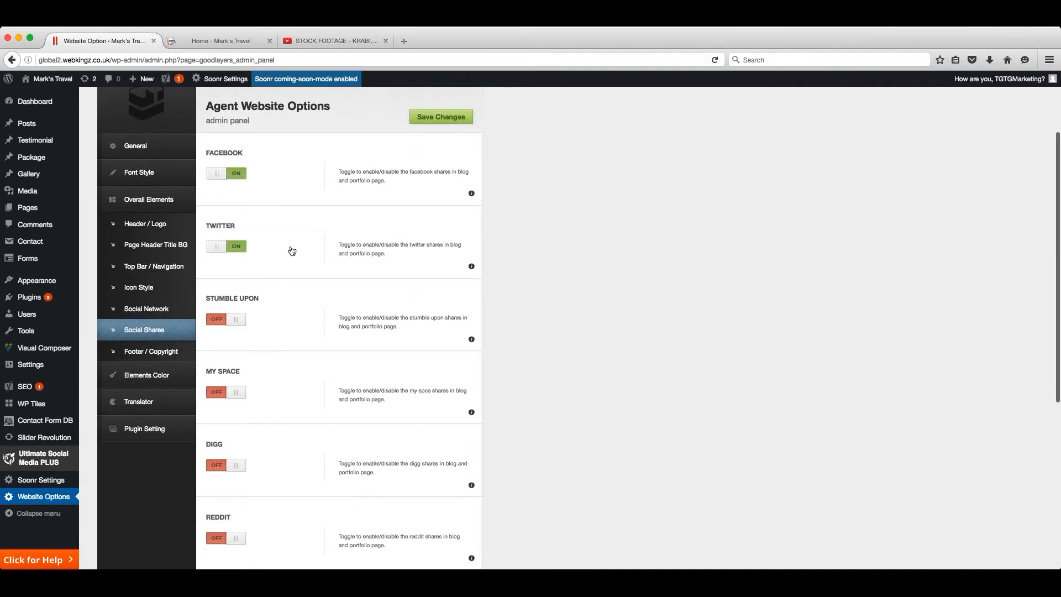
scroll(292, 250, down, 2)
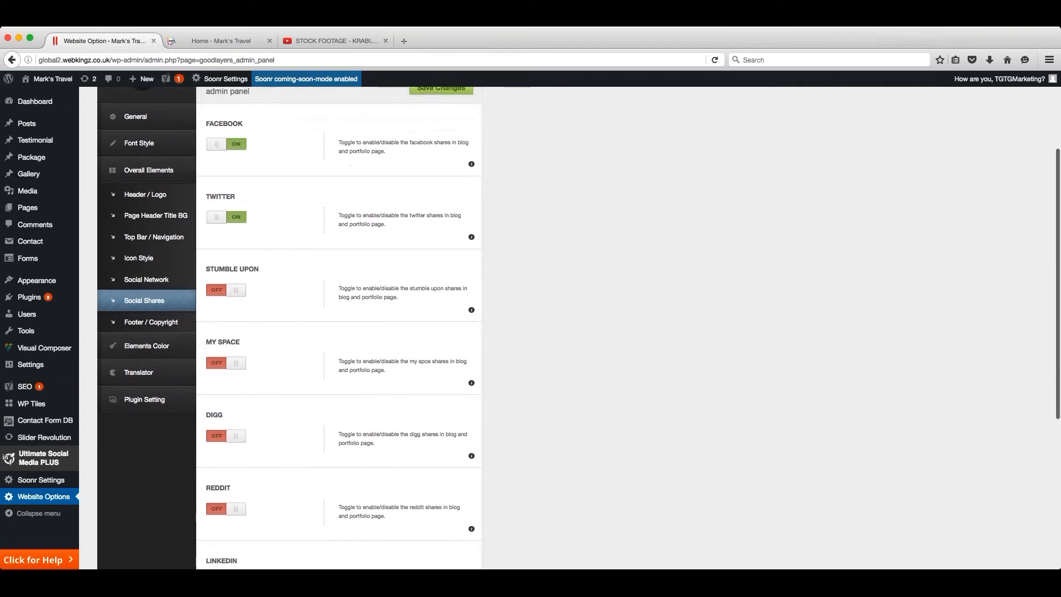
scroll(232, 245, down, 8)
click(233, 245)
click(232, 245)
click(232, 313)
click(232, 313)
scroll(232, 313, up, 1)
scroll(320, 278, up, 10)
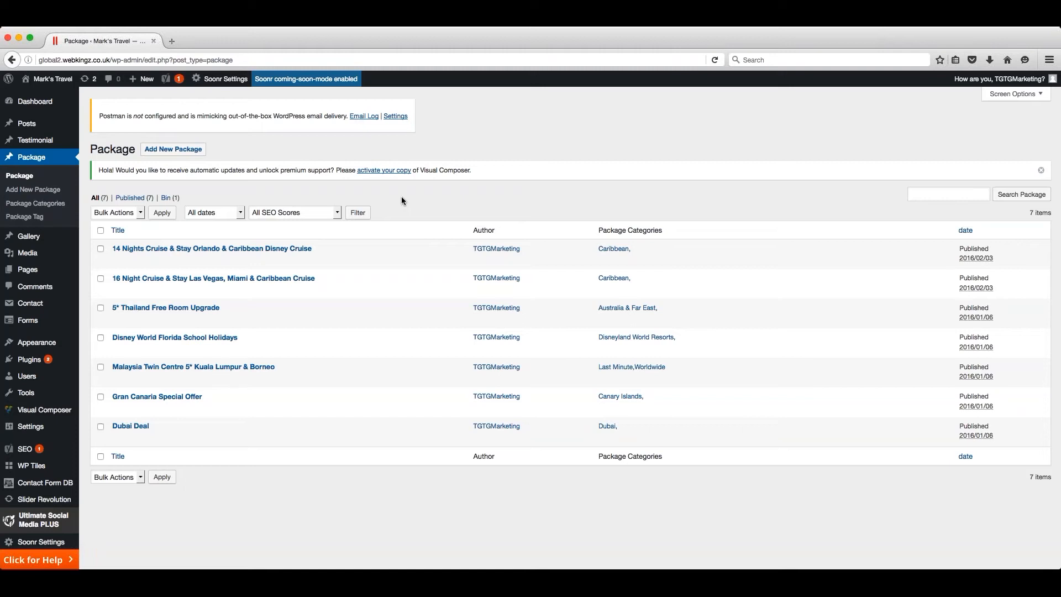
- Review the quick edit fields of the 14 Nights Cruise & Stay package, including slug, categories and comments, and close them without saving
scroll(402, 197, down, 1)
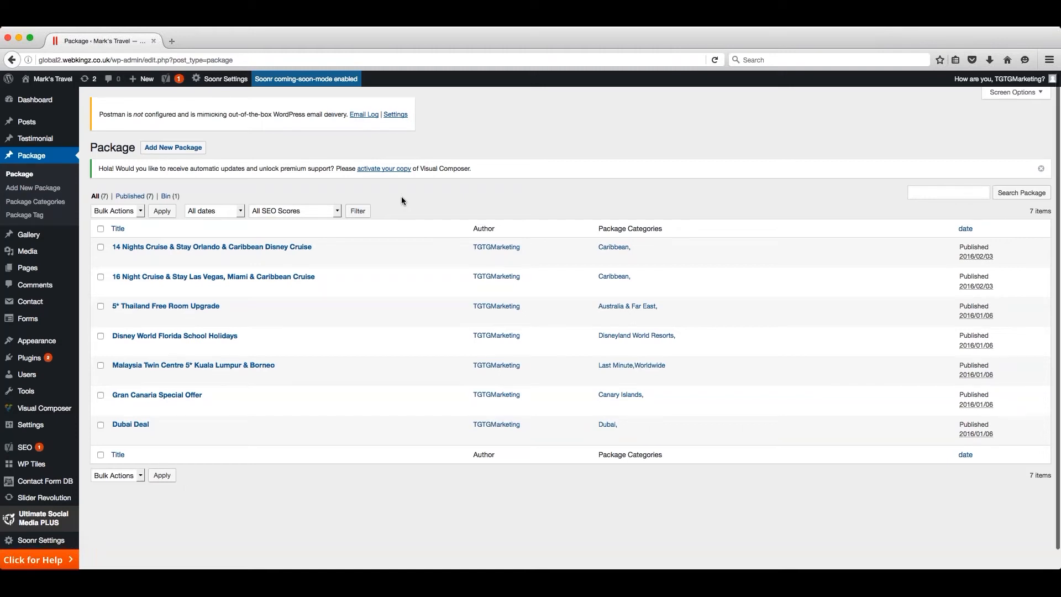
scroll(201, 252, down, 1)
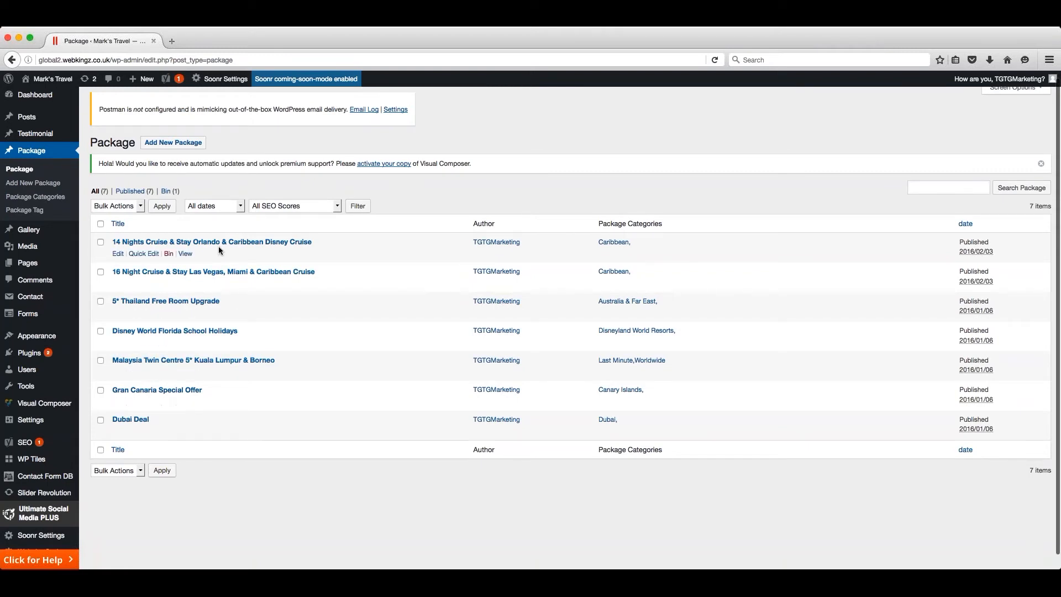
click(141, 255)
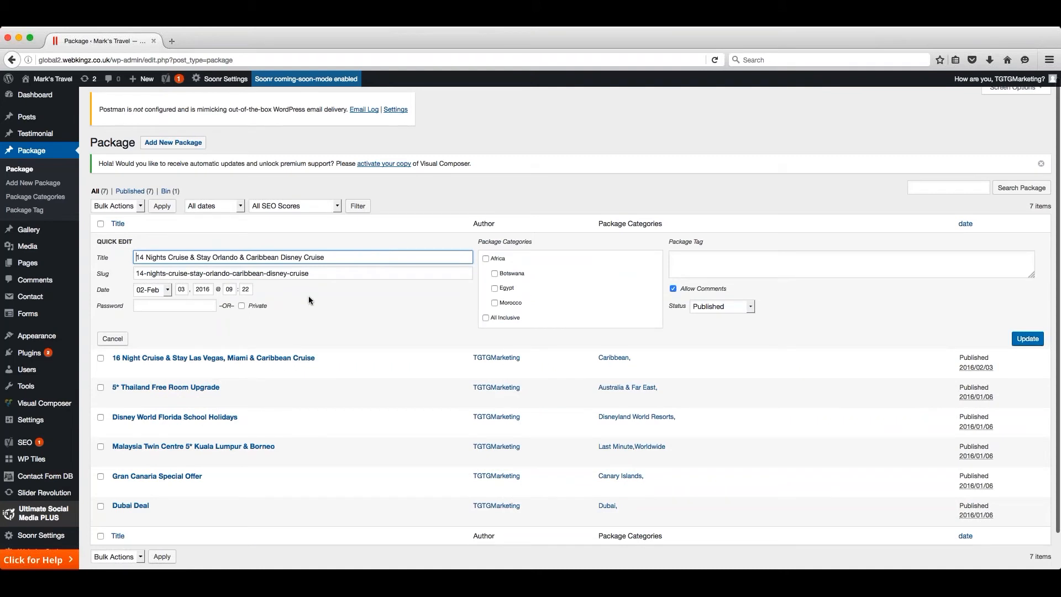
click(157, 274)
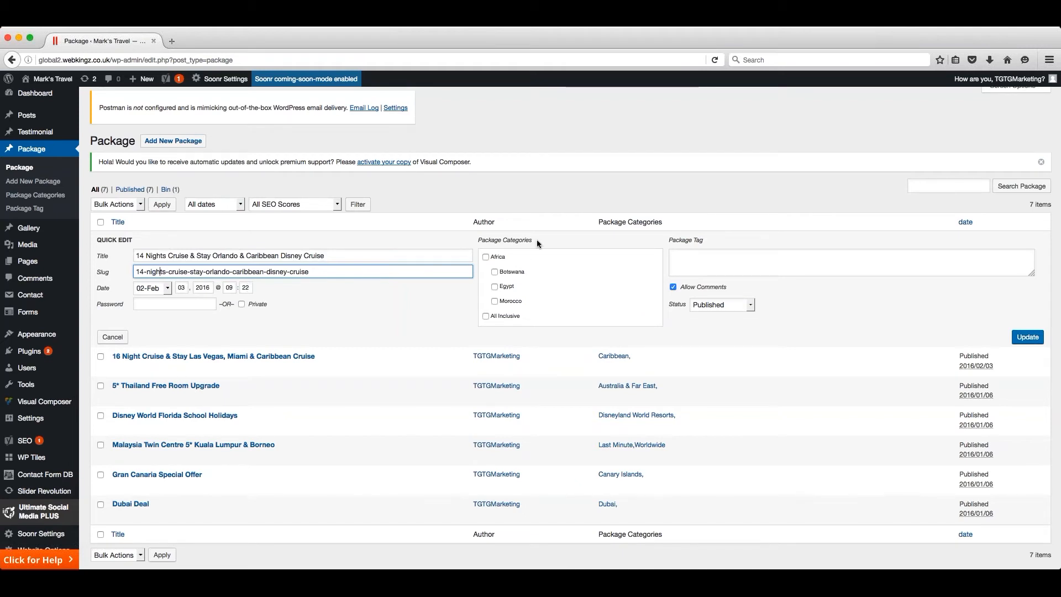
scroll(576, 272, down, 3)
scroll(576, 271, up, 3)
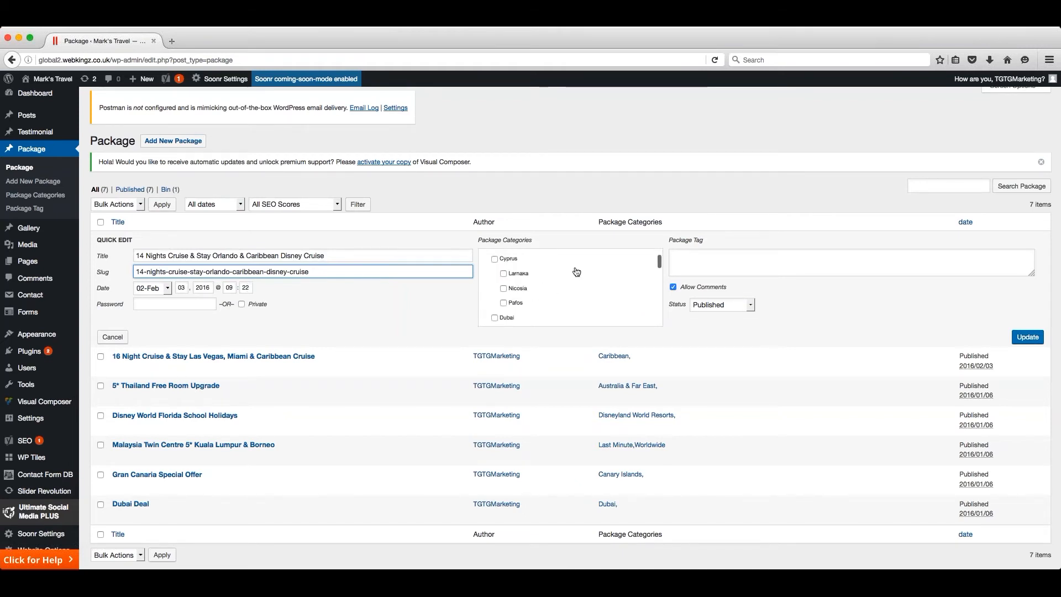
click(673, 287)
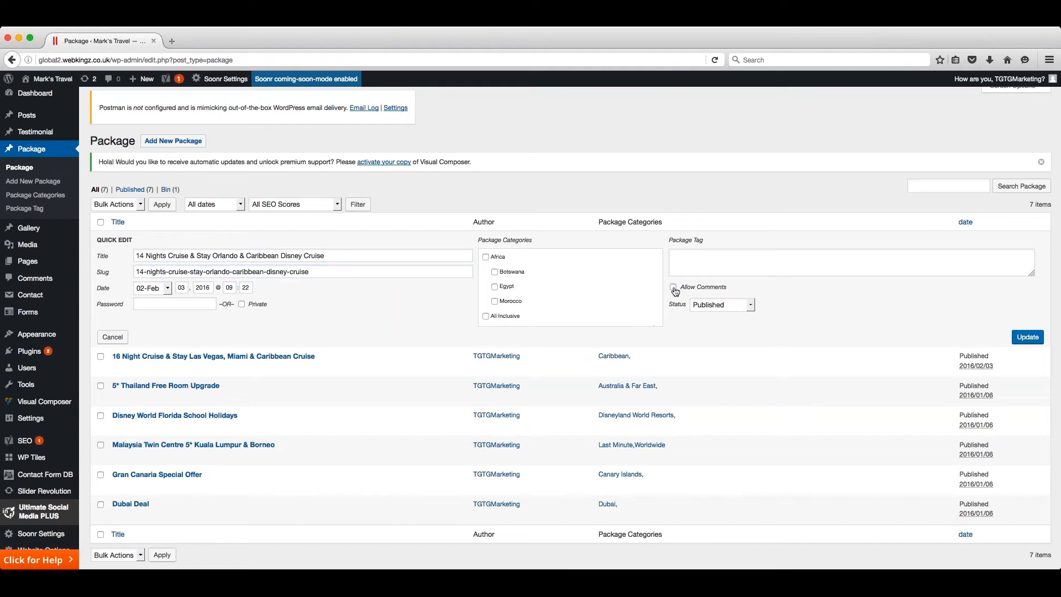
click(674, 286)
scroll(674, 287, down, 1)
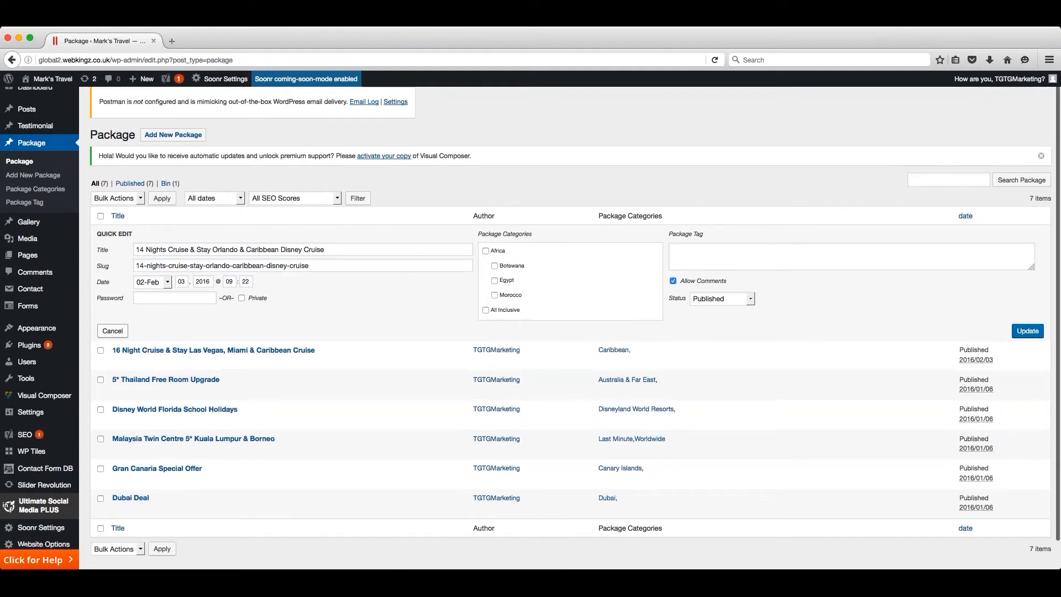
click(112, 337)
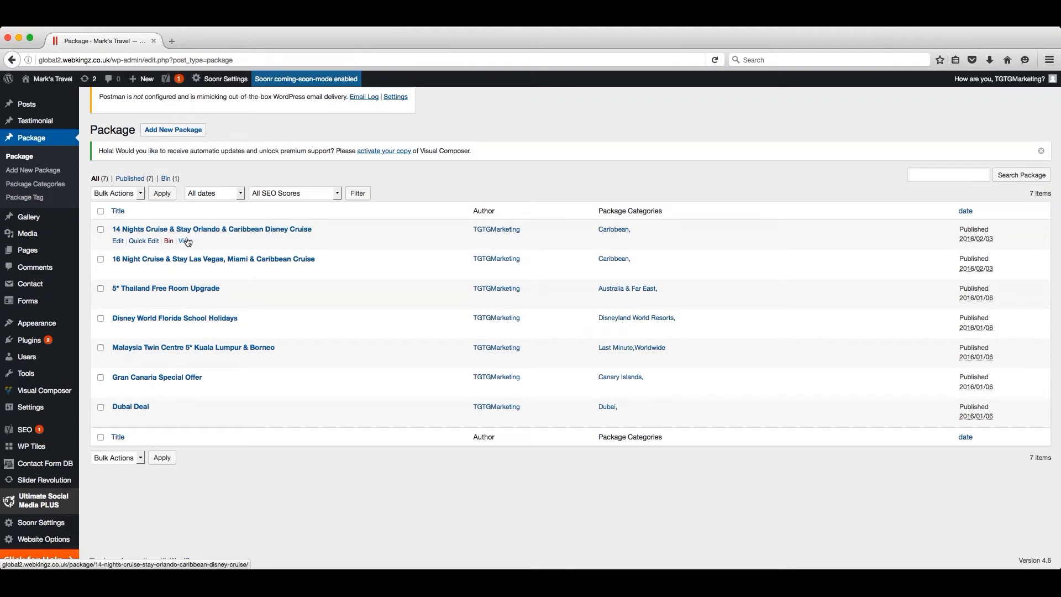
- Add a new package titled "New Zealand 2 Weeks"
click(173, 131)
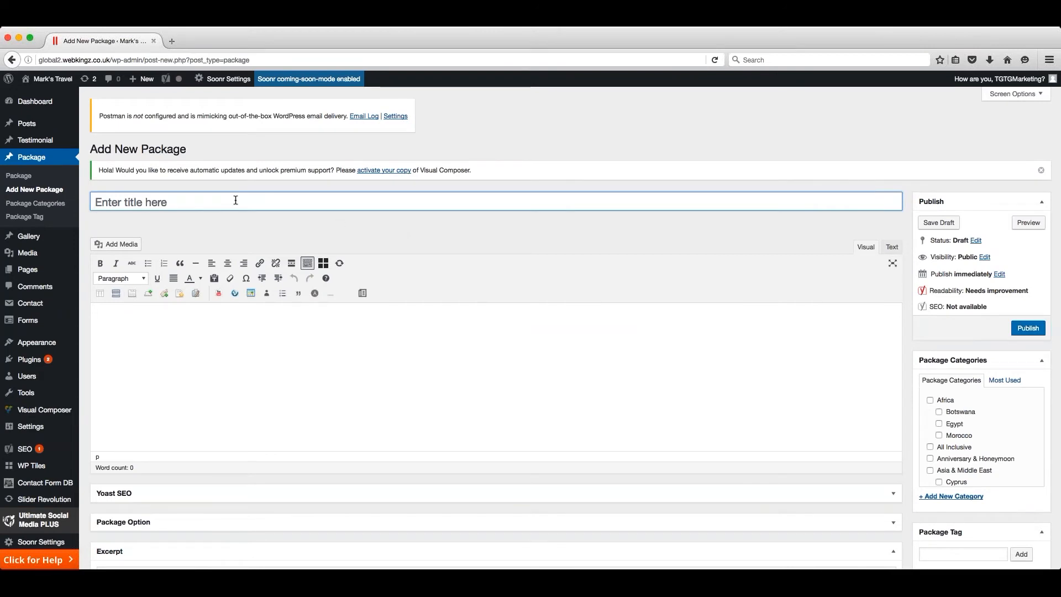
text(New Zealand 2 Weeks)
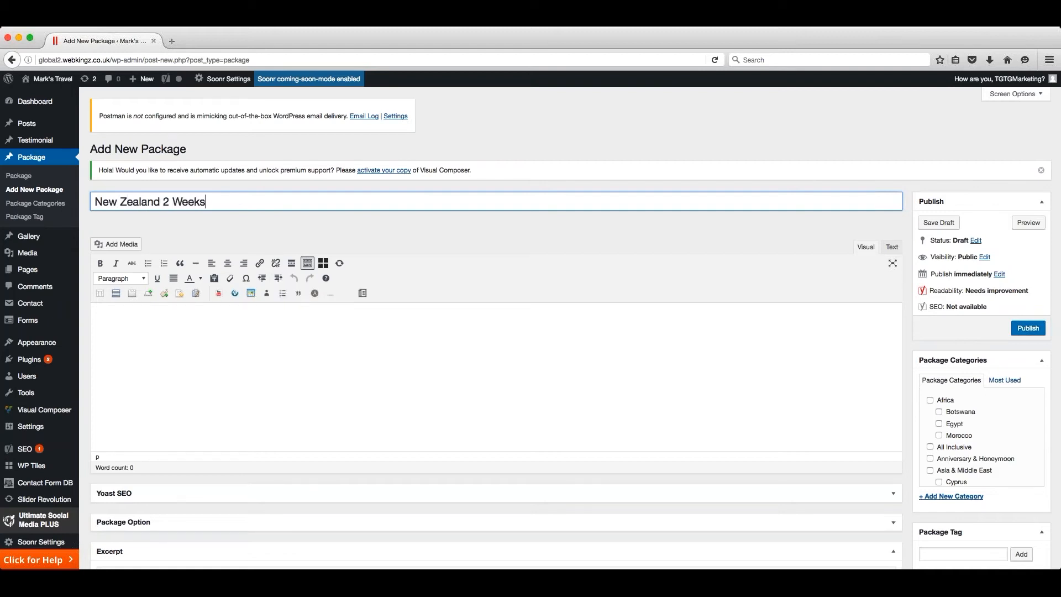
click(331, 347)
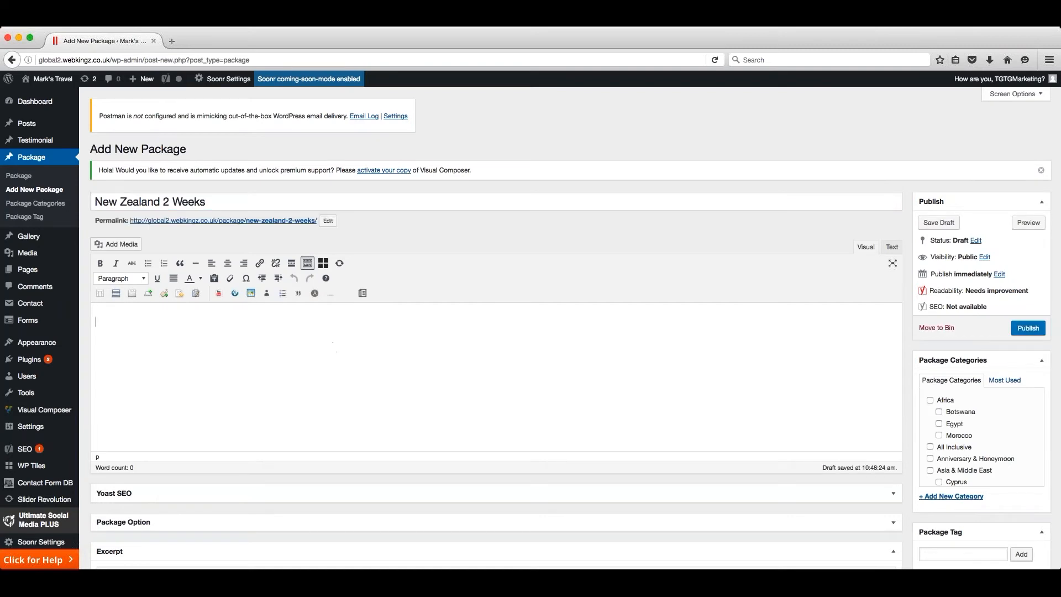
- Open the new package's permalink slug for editing and accept the existing slug
click(329, 220)
drag(321, 221, 246, 220)
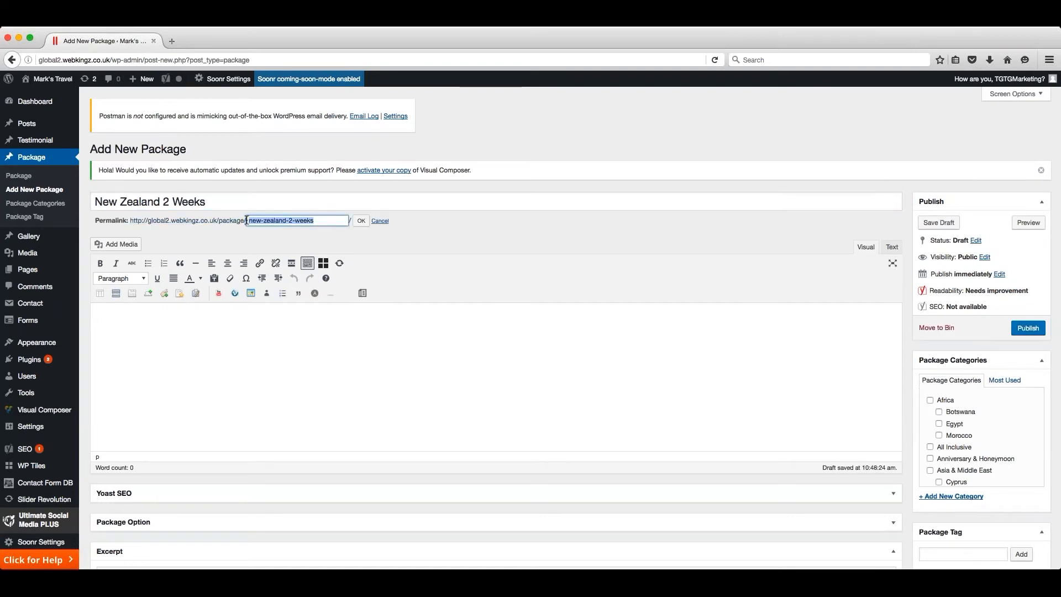
click(363, 222)
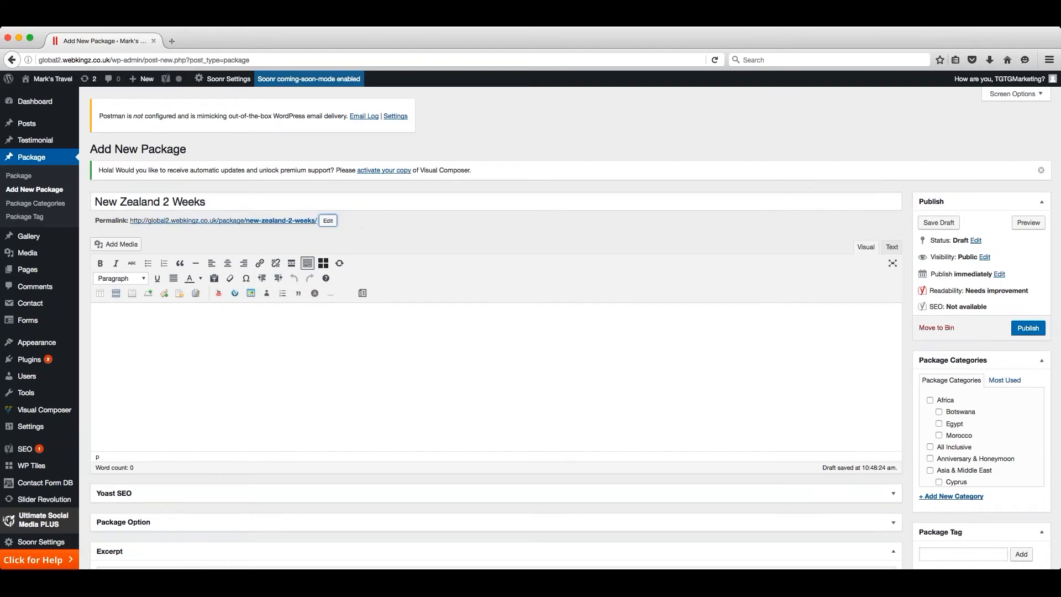
- Insert the package sample content into the package's empty body
click(341, 329)
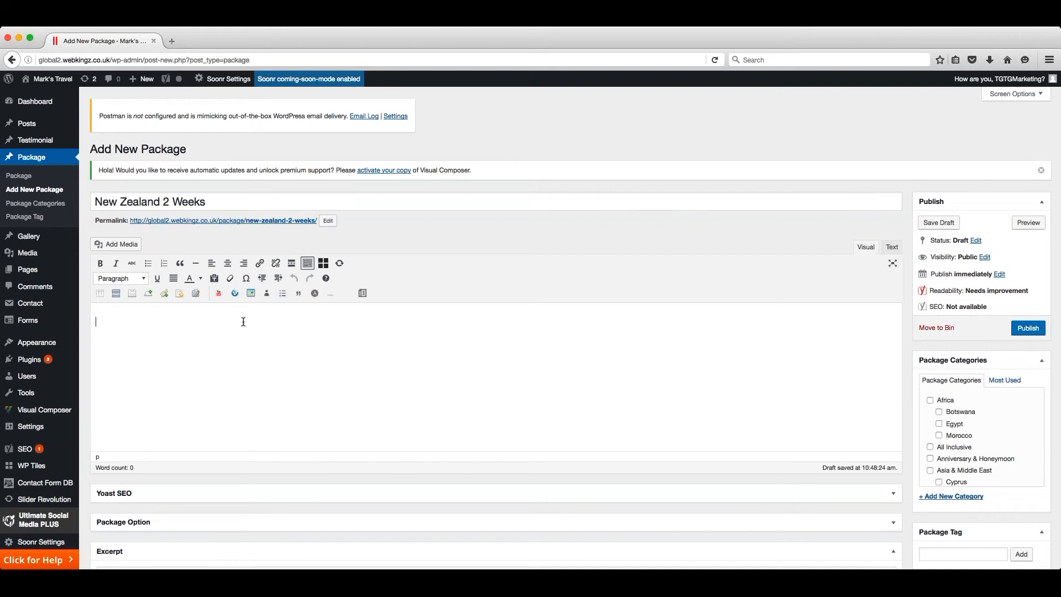
click(362, 294)
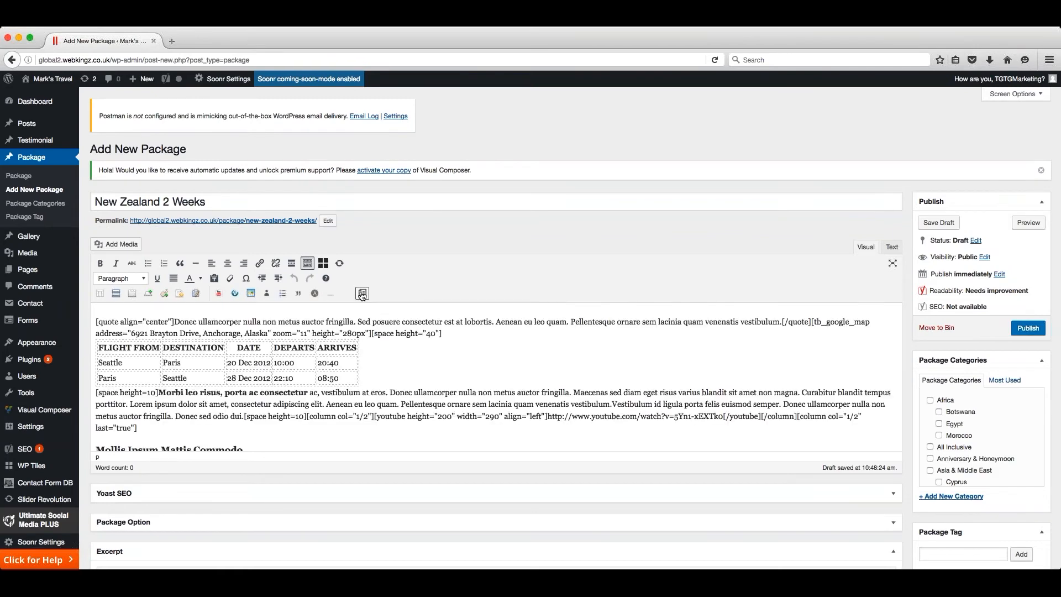
click(378, 364)
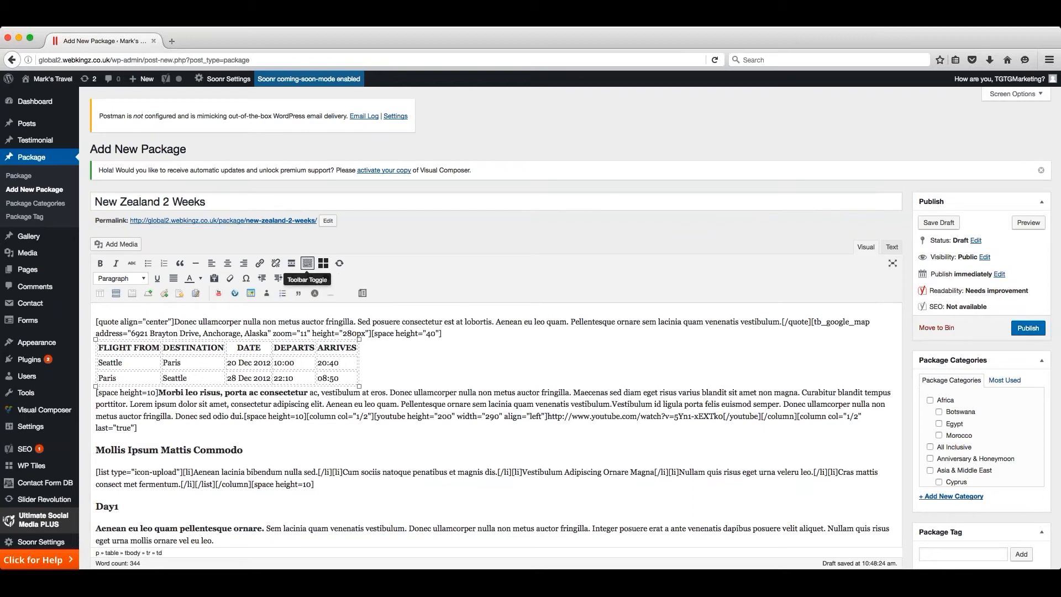
- Hide and show the extra rows of editor tools to locate the Package Sample Content command
click(308, 263)
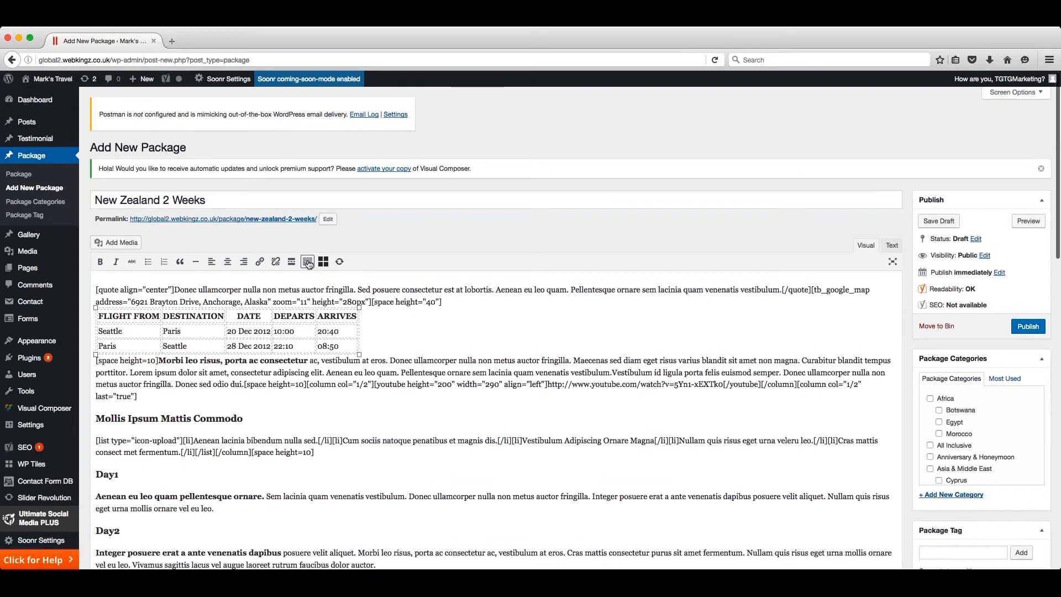
click(308, 264)
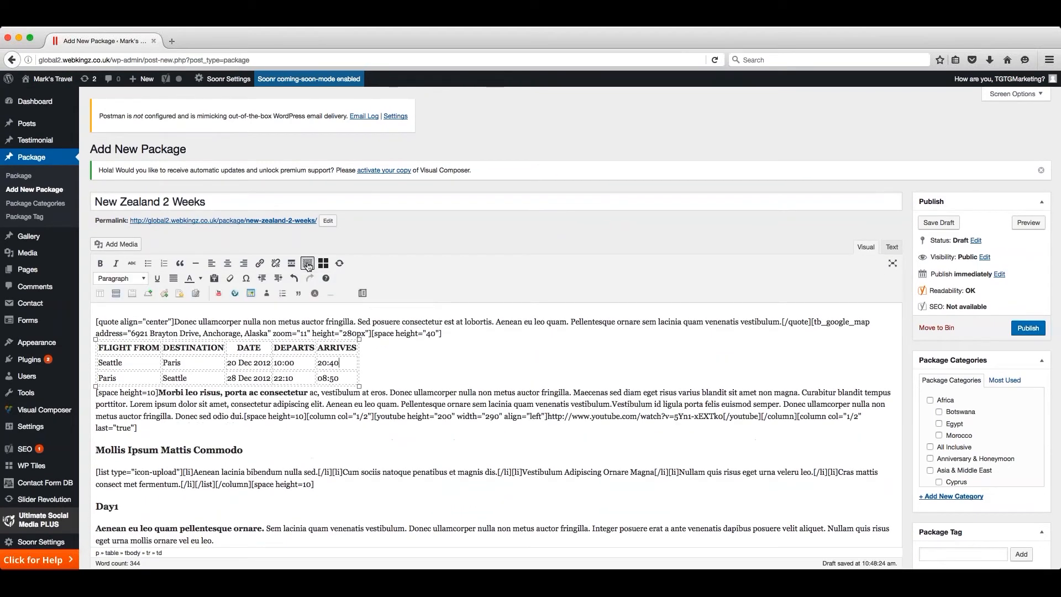
click(308, 263)
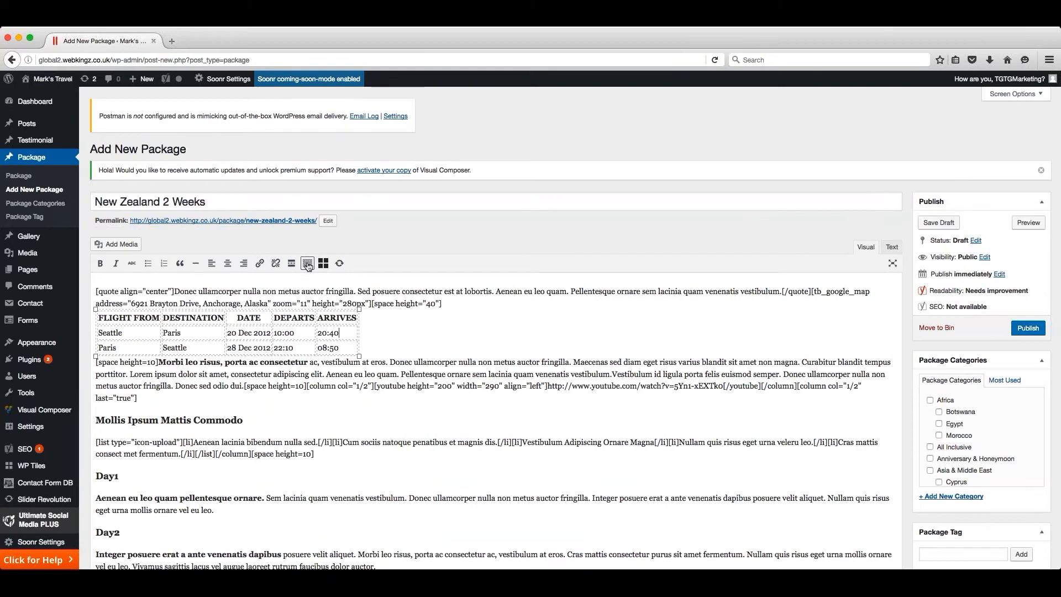
click(308, 265)
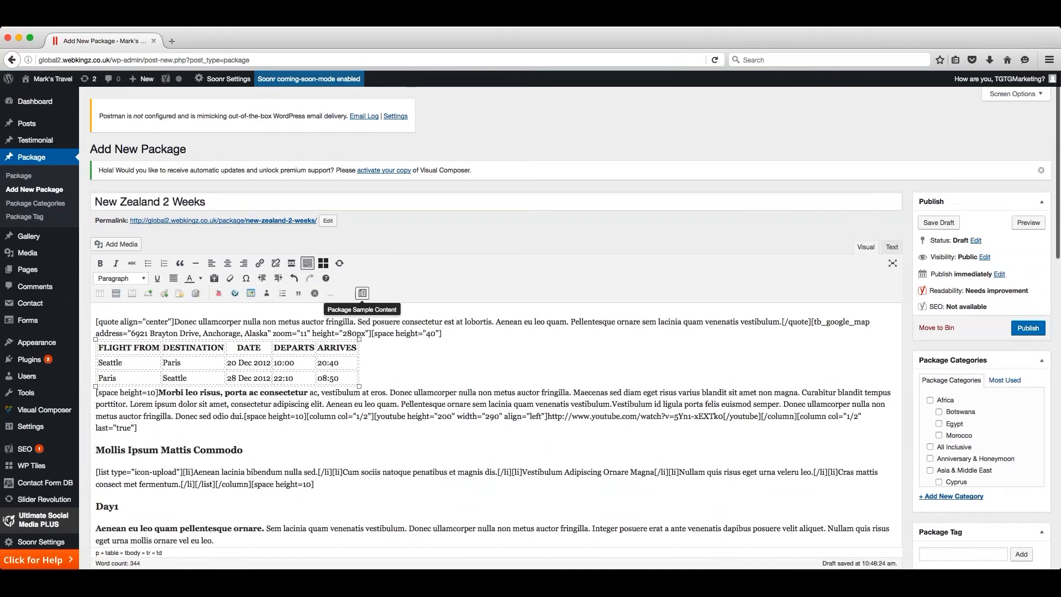
click(361, 293)
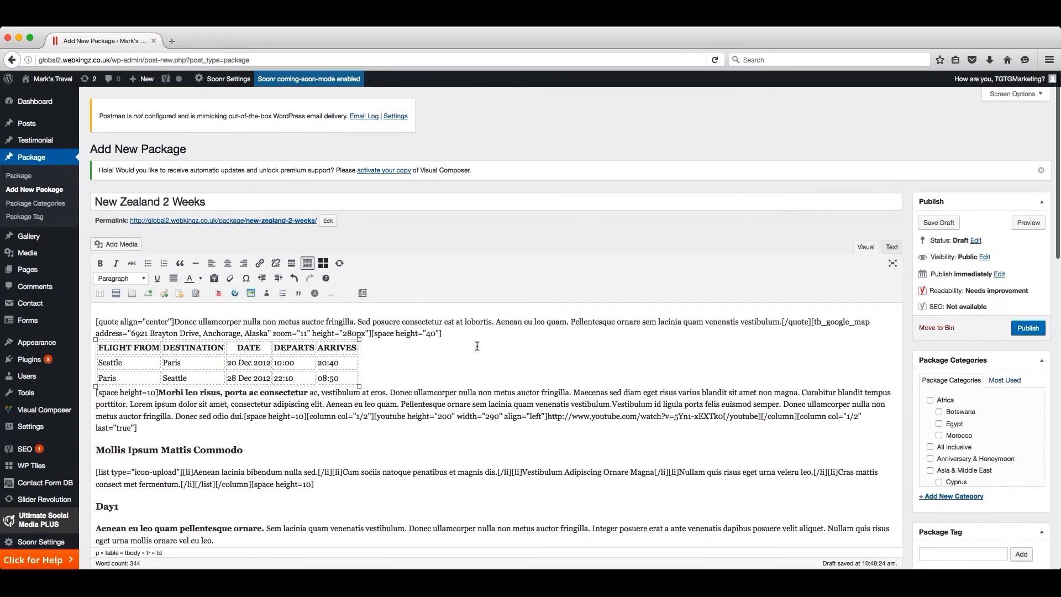
- Examine the sample content's layout and highlight the centred quote shortcode at its start
scroll(477, 347, down, 5)
scroll(477, 347, up, 1)
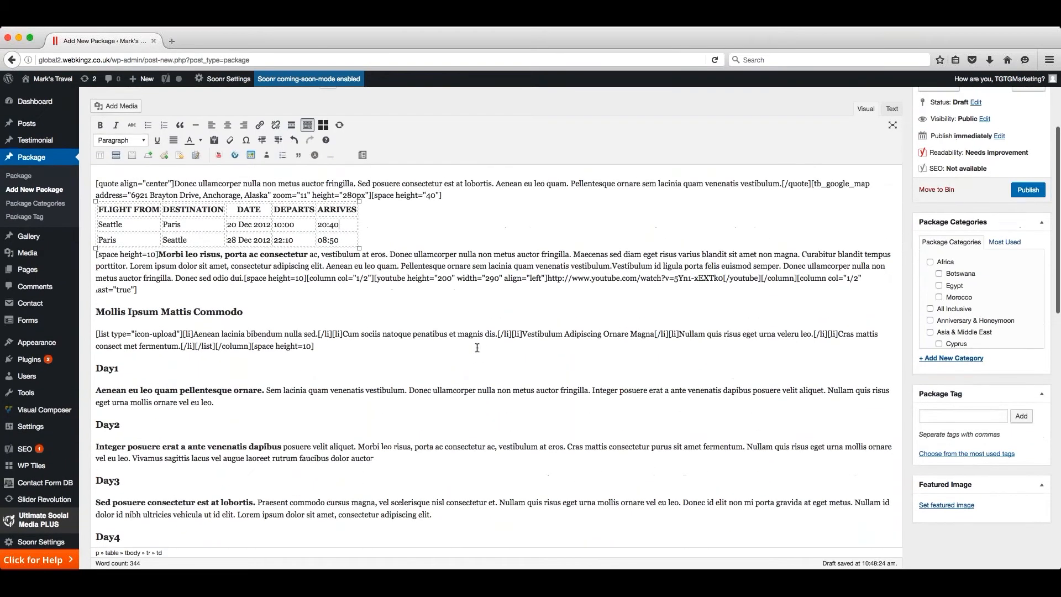
click(415, 223)
scroll(418, 248, up, 1)
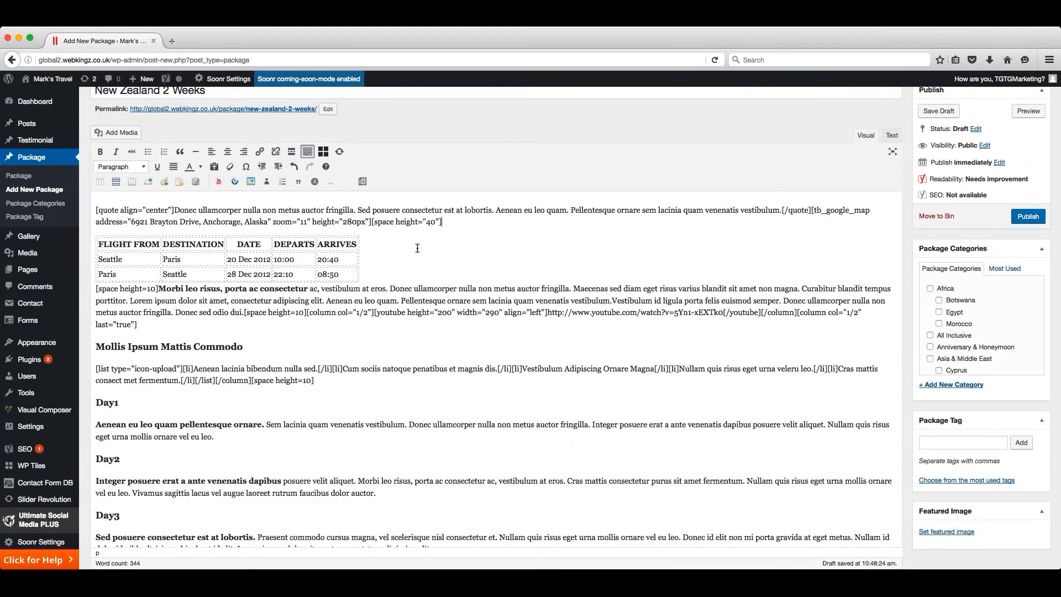
drag(96, 210, 174, 210)
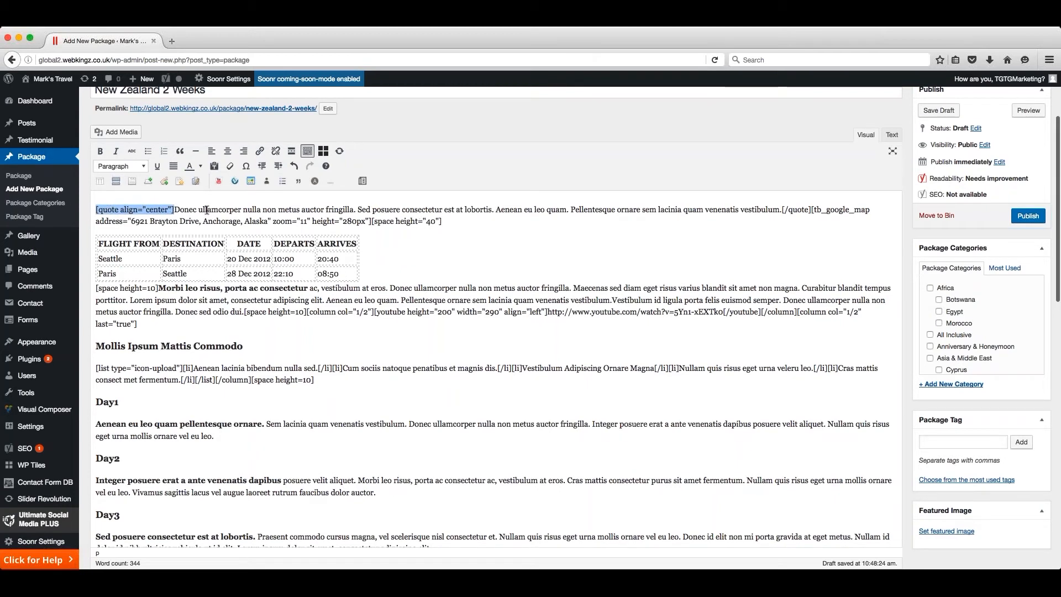
click(185, 209)
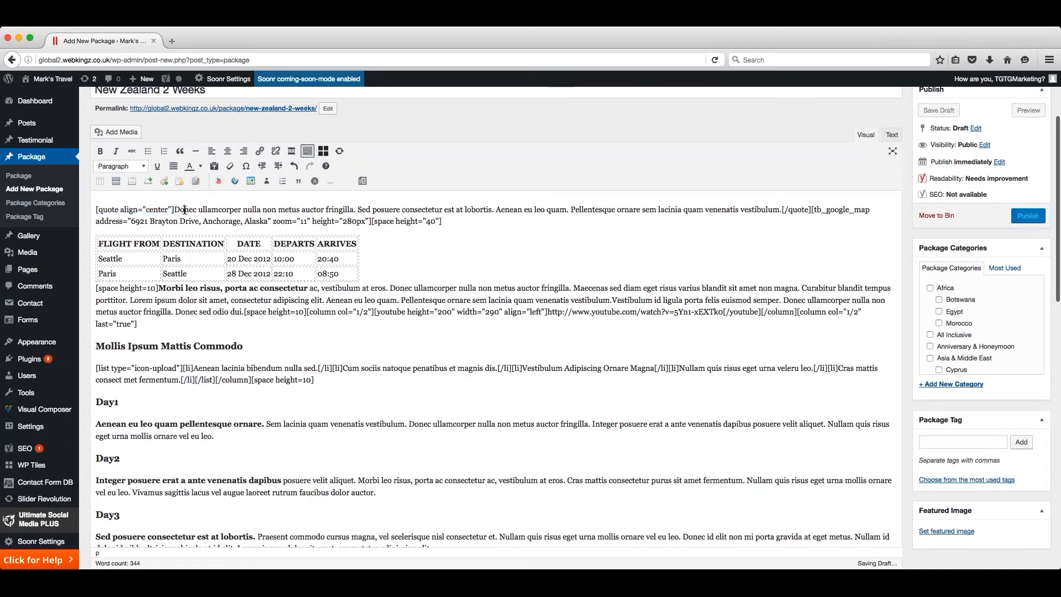
drag(96, 210, 812, 211)
scroll(558, 203, down, 1)
scroll(458, 206, up, 1)
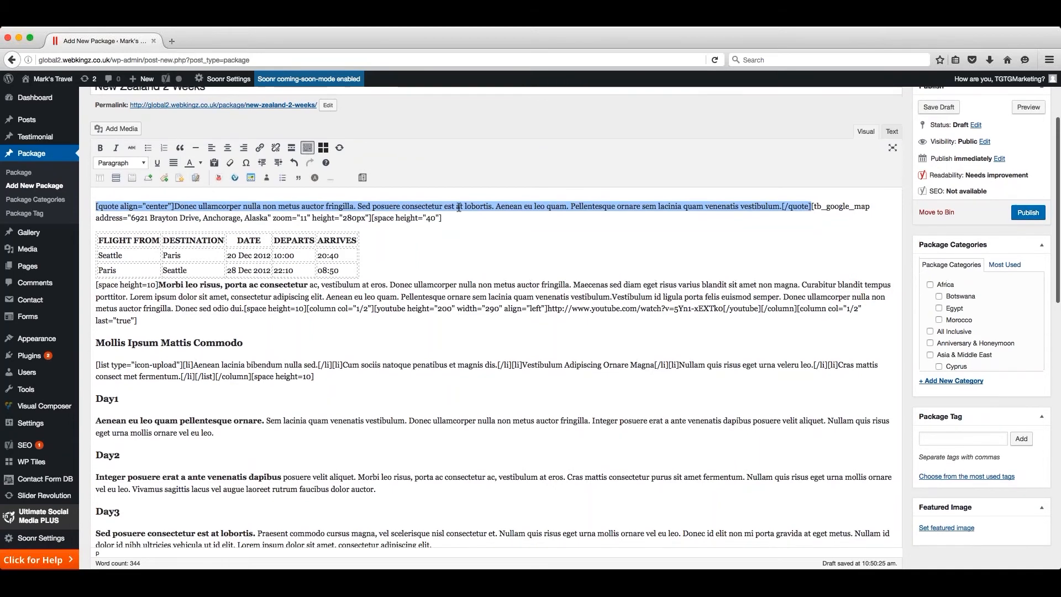
click(175, 206)
- Replace the address in the sample content's Google map shortcode with "New Zealand"
drag(693, 219, 372, 221)
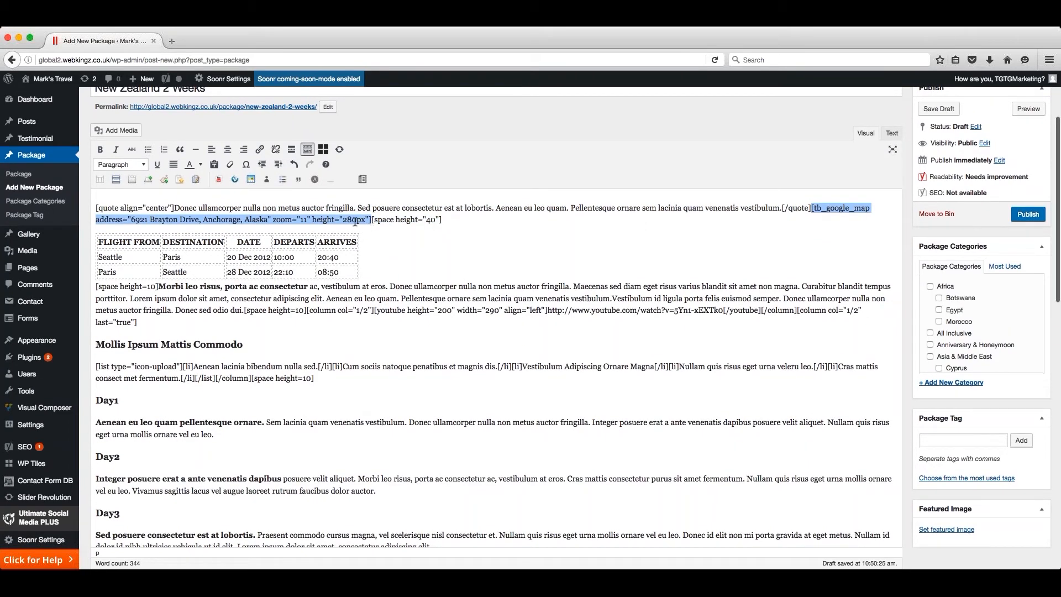
drag(131, 220, 269, 221)
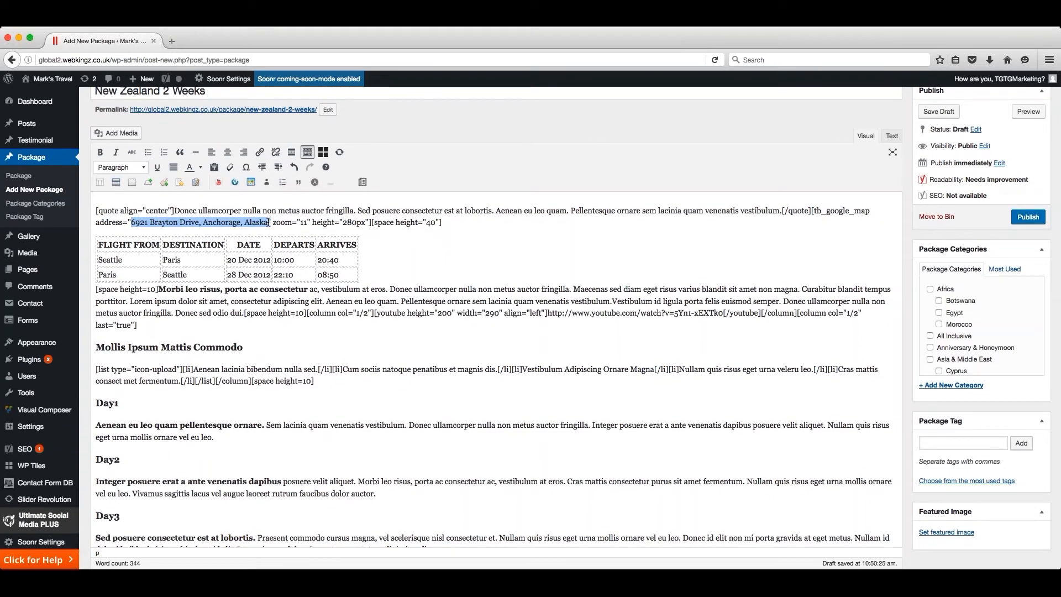
text(New Zeala)
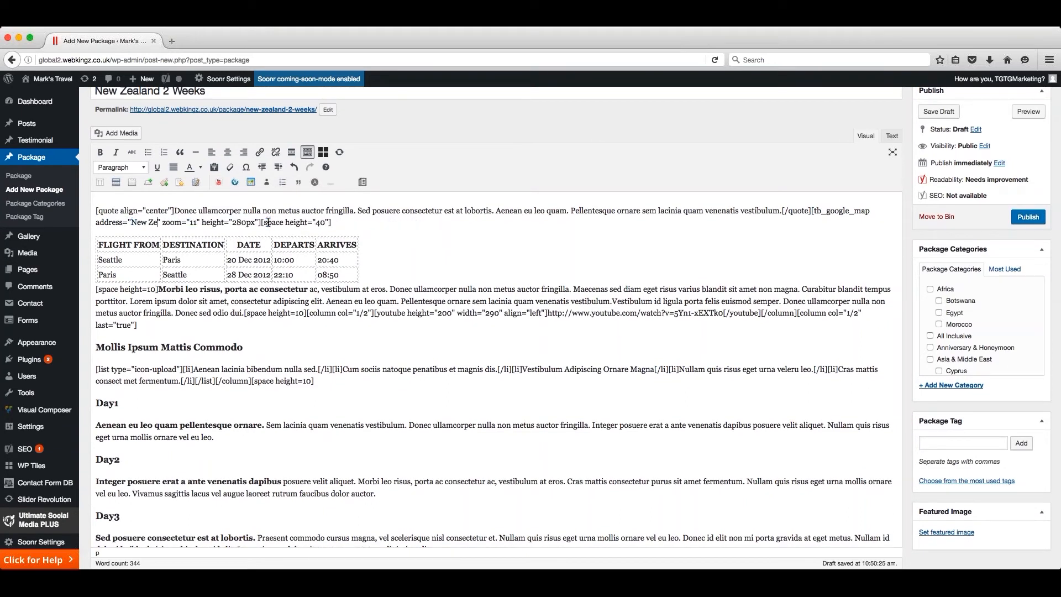
text(nd)
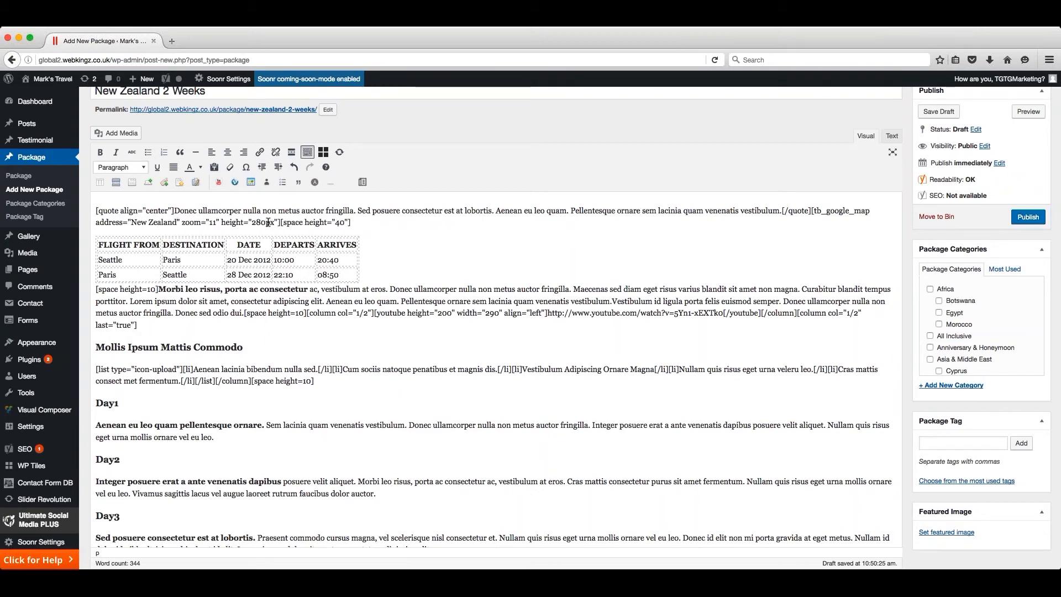
- Set the height in the sample content's Google map shortcode to 500px
drag(266, 222, 253, 222)
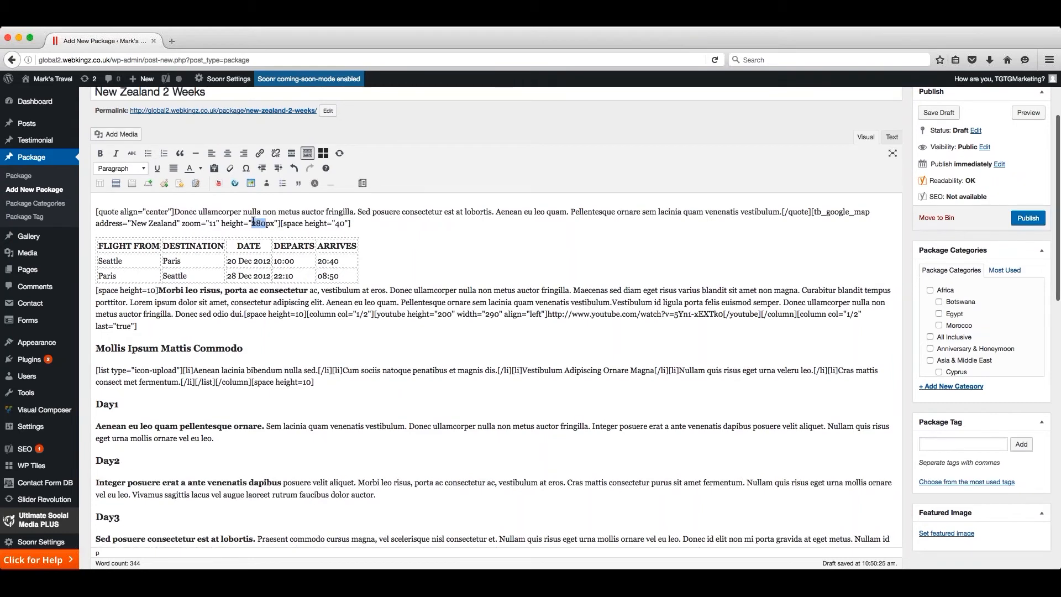
text(500)
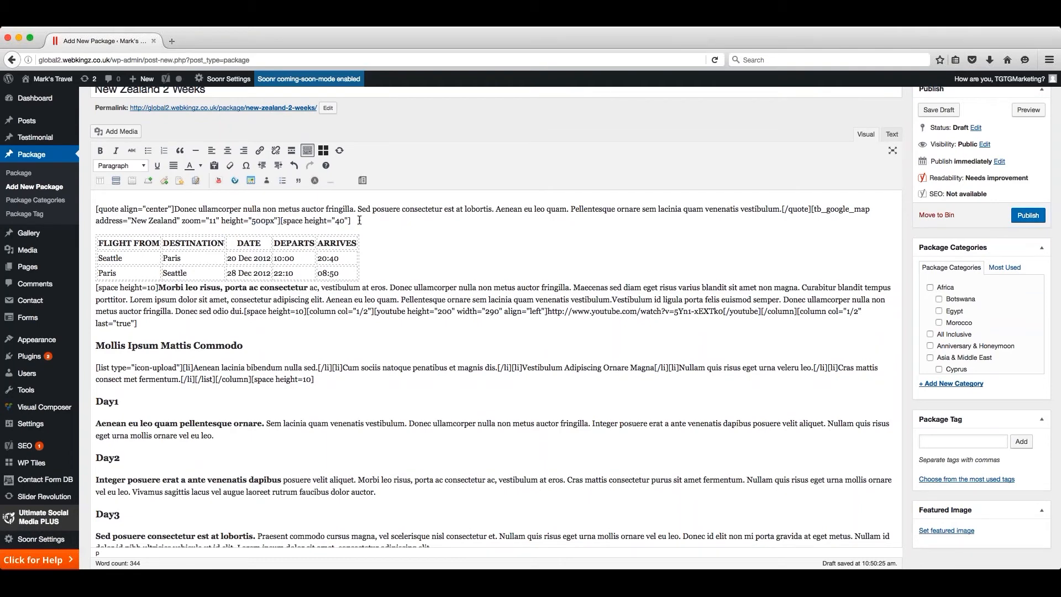
- Examine the flight table and half-width column shortcodes, highlighting the YouTube shortcode and its video link
scroll(377, 230, down, 1)
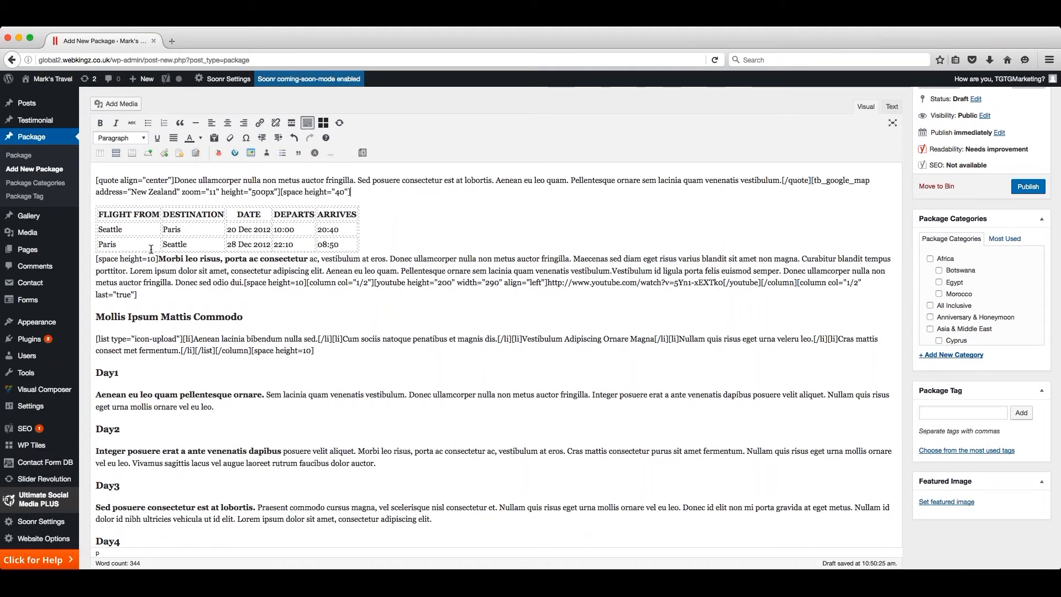
scroll(194, 235, down, 2)
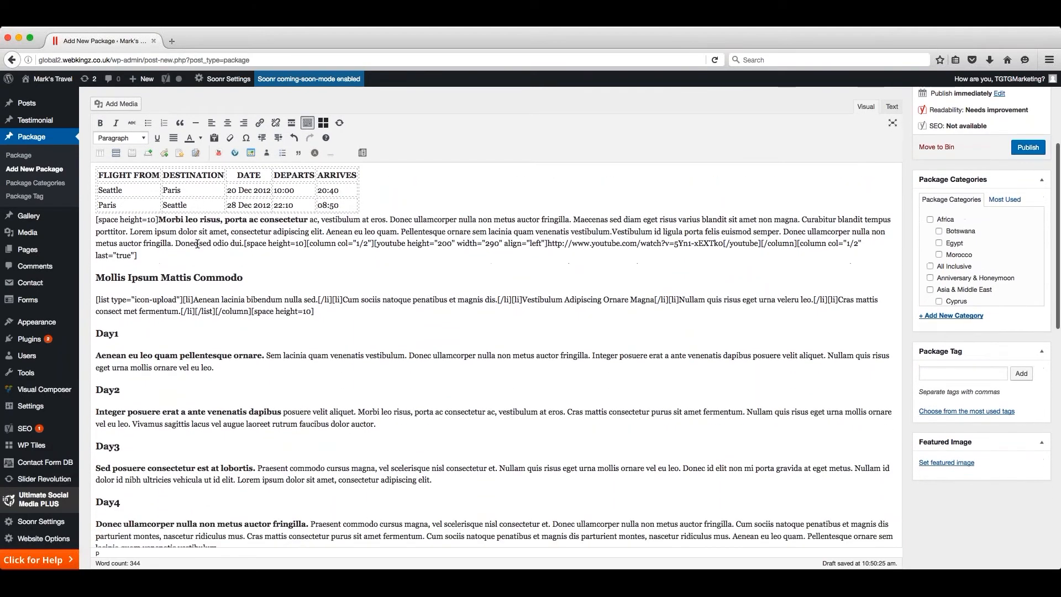
scroll(241, 235, down, 1)
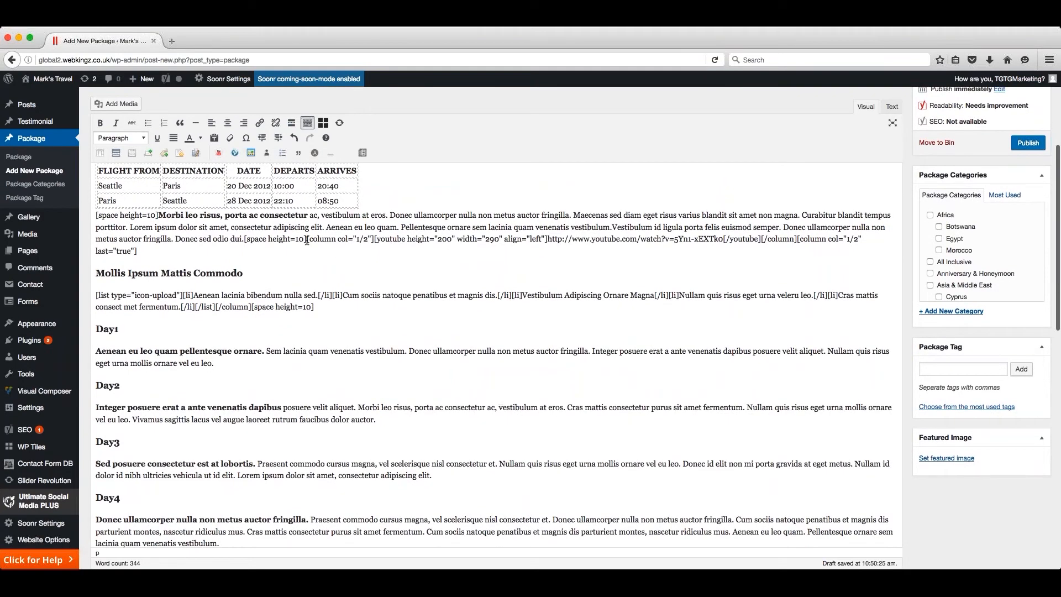
scroll(306, 241, up, 1)
drag(307, 244, 866, 246)
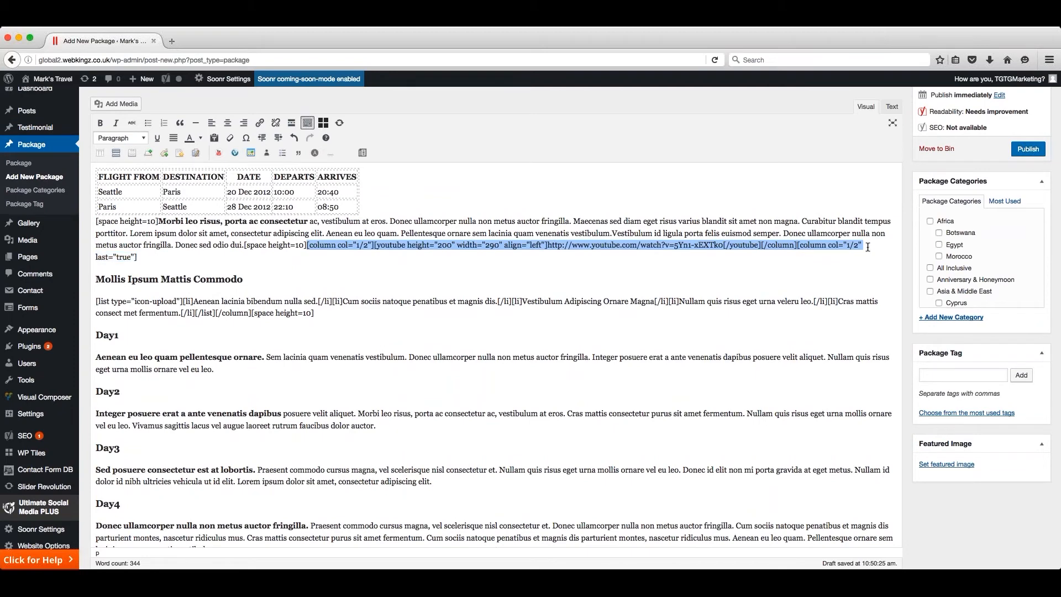
scroll(866, 246, down, 1)
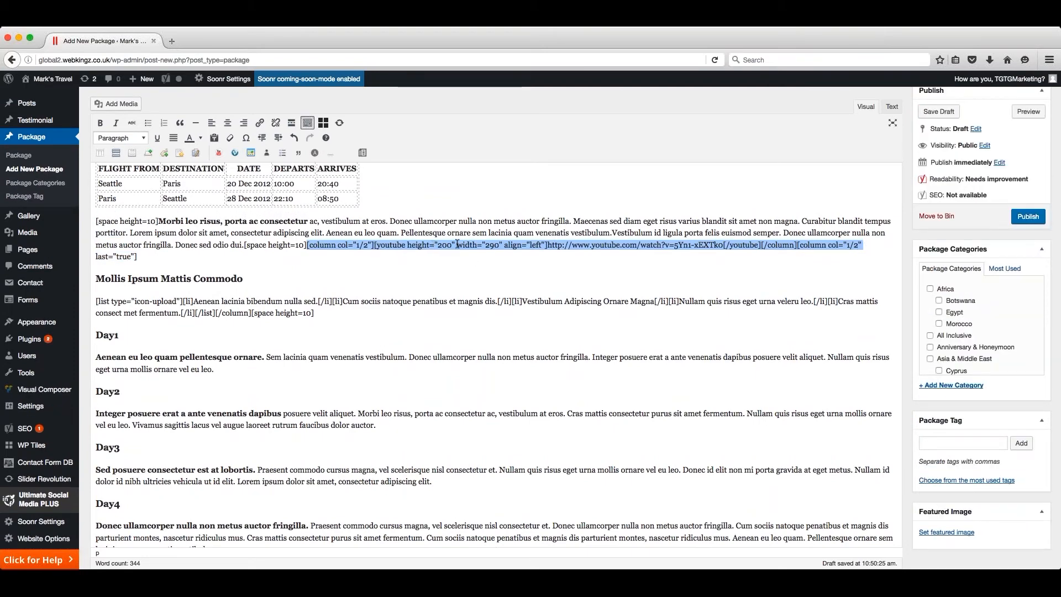
click(469, 245)
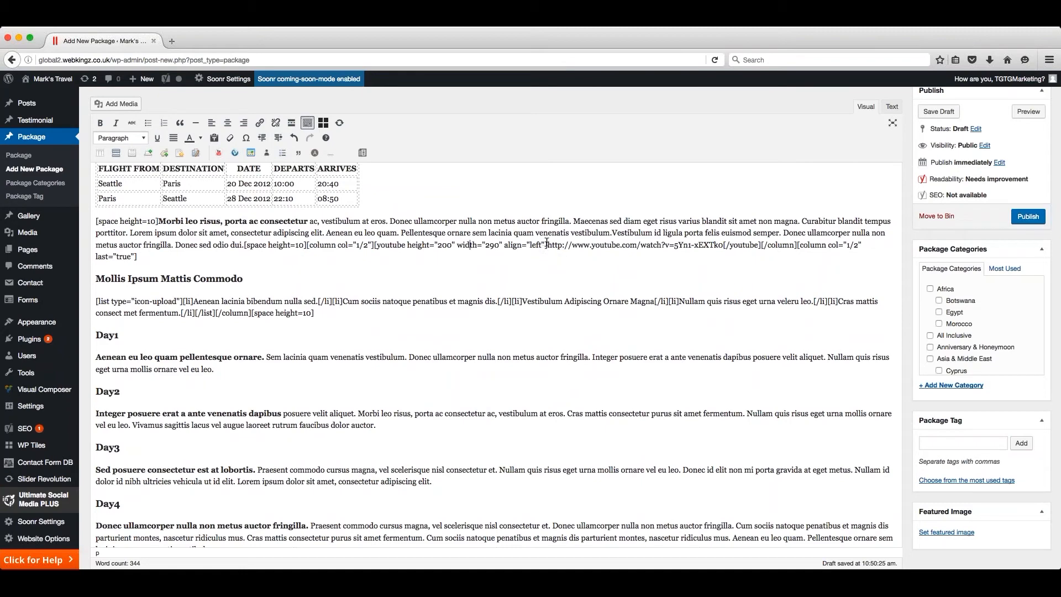
drag(547, 245, 724, 247)
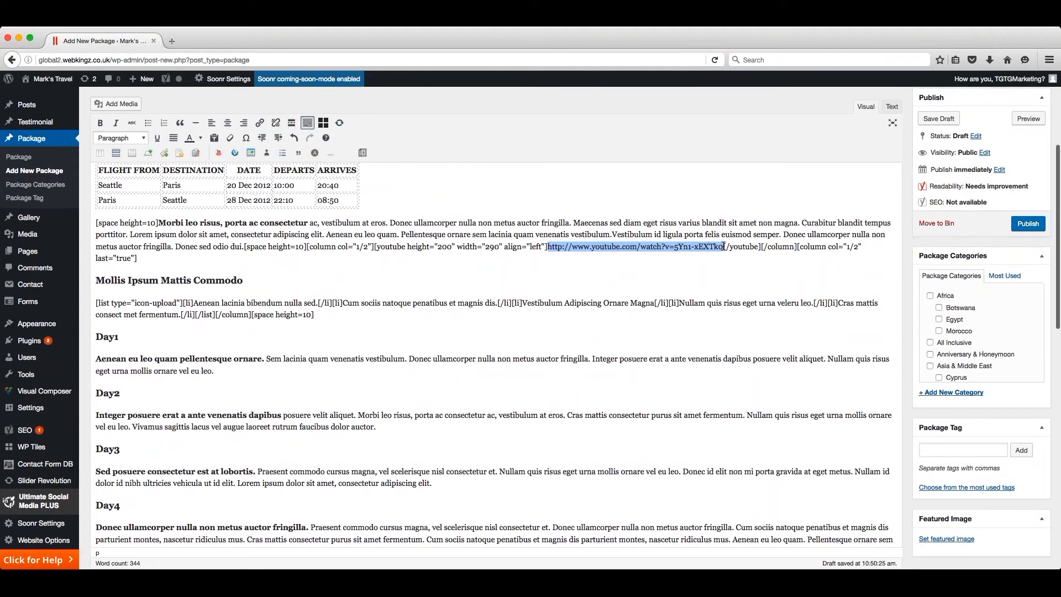
- Set the YouTube shortcode's height to 400 and its width to 590
click(440, 245)
key(BackSpace)
text(4)
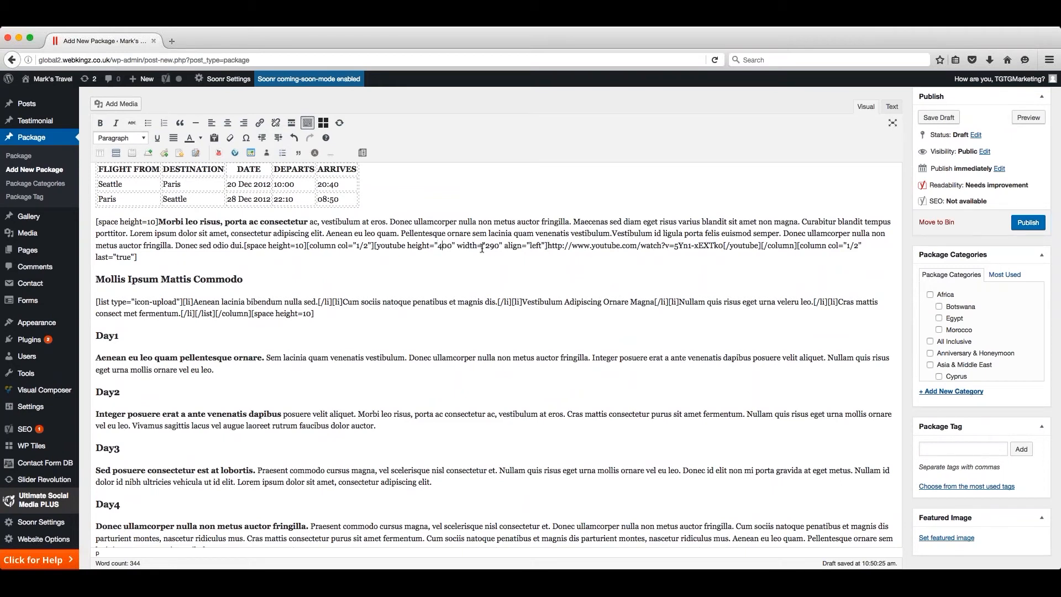
text(5)
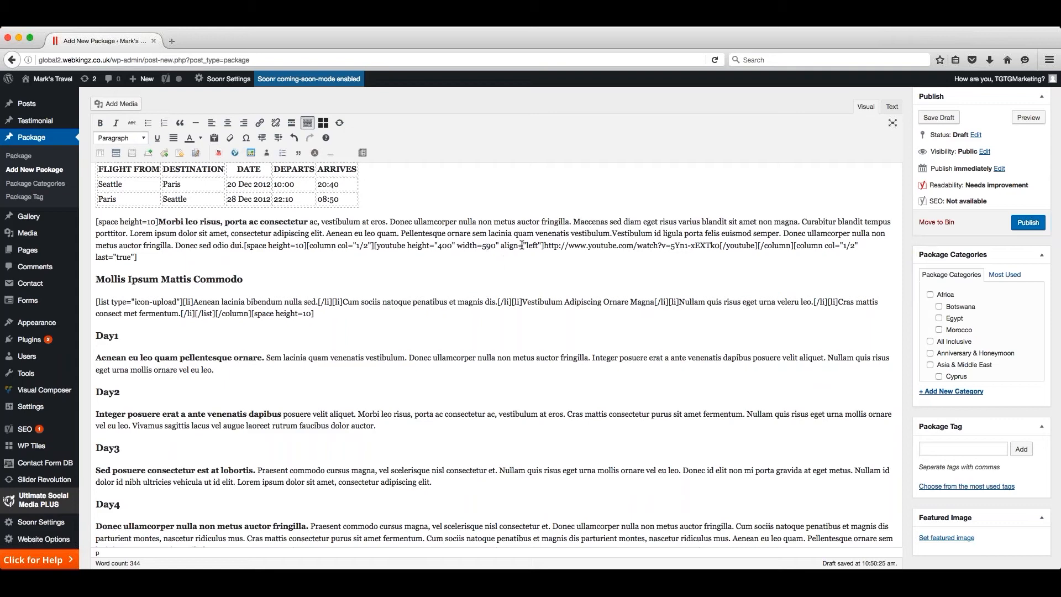
- Examine the "Mollis Ipsum Mattis Commodo" heading, the first item of its icon list and the day-by-day itinerary sections
scroll(318, 245, down, 3)
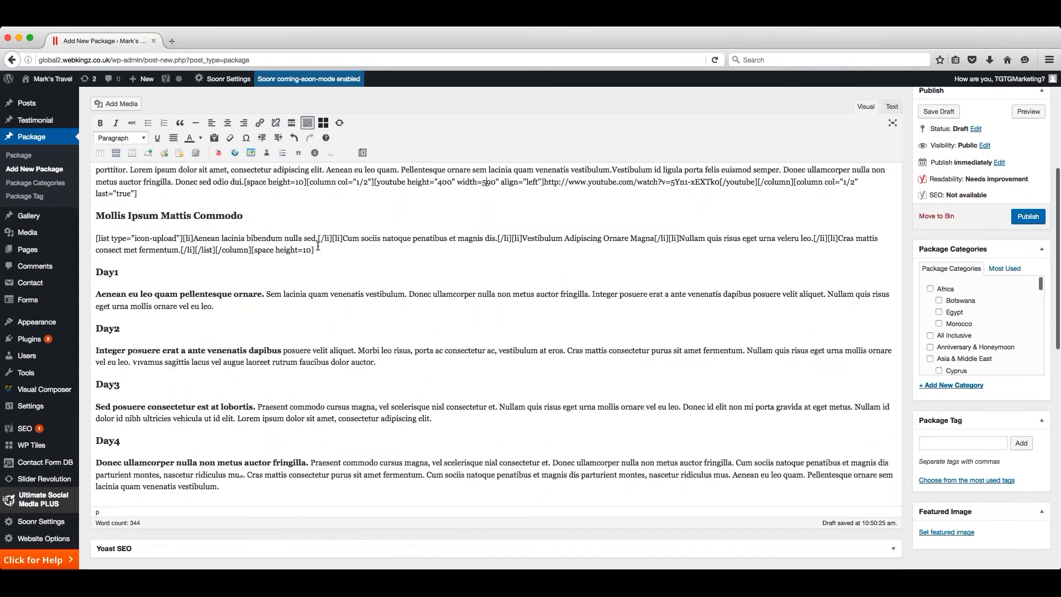
drag(248, 210, 91, 209)
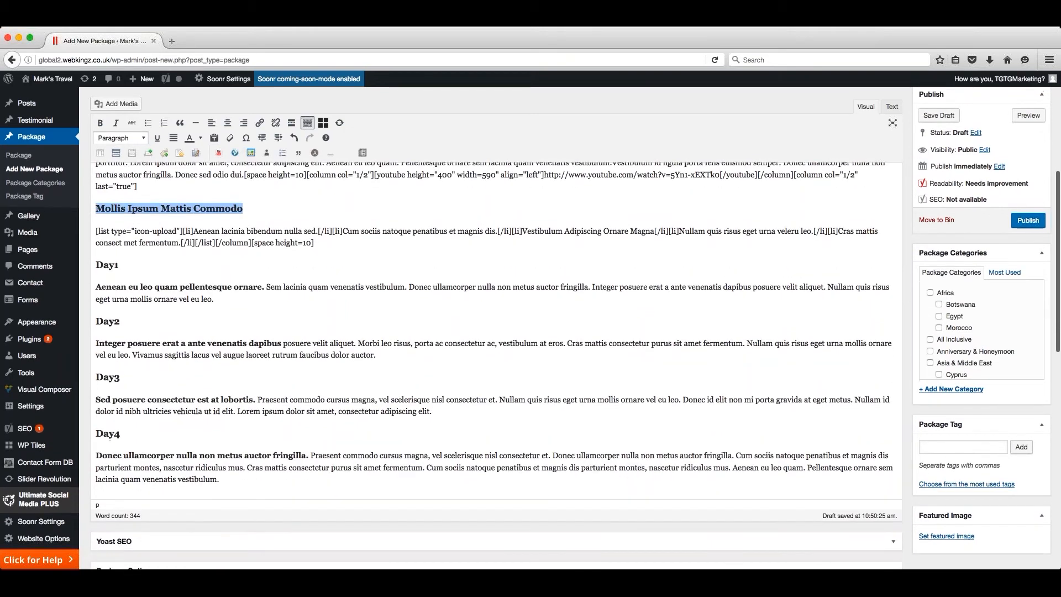
click(332, 244)
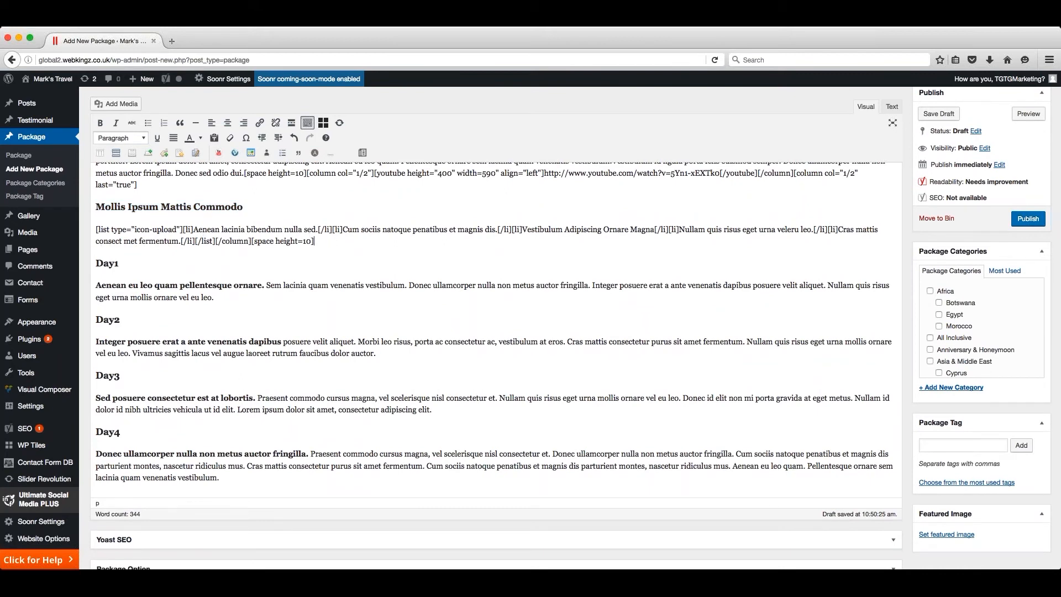
drag(193, 230, 318, 231)
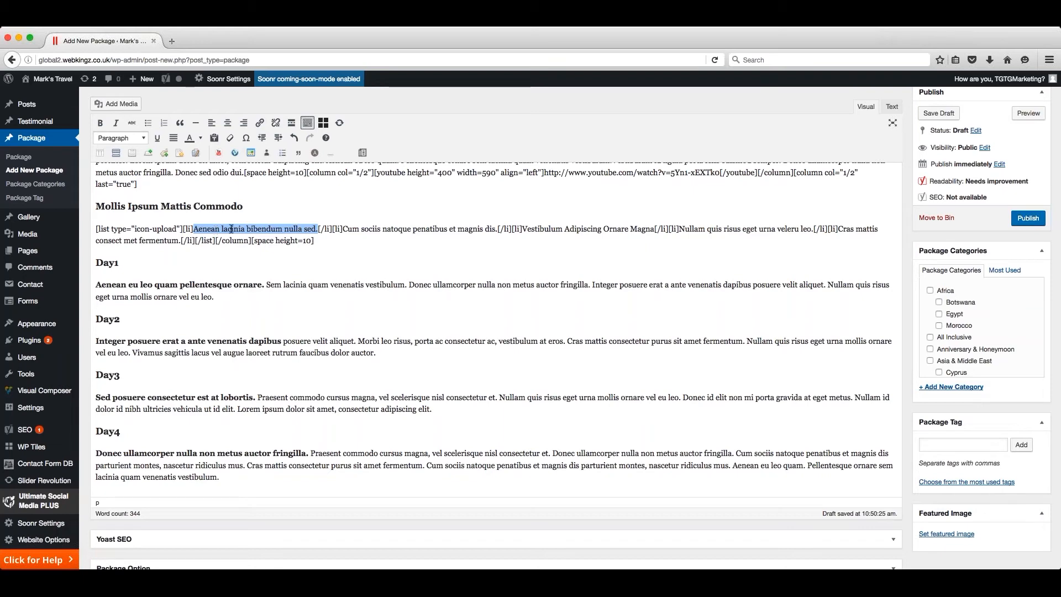
scroll(241, 228, down, 1)
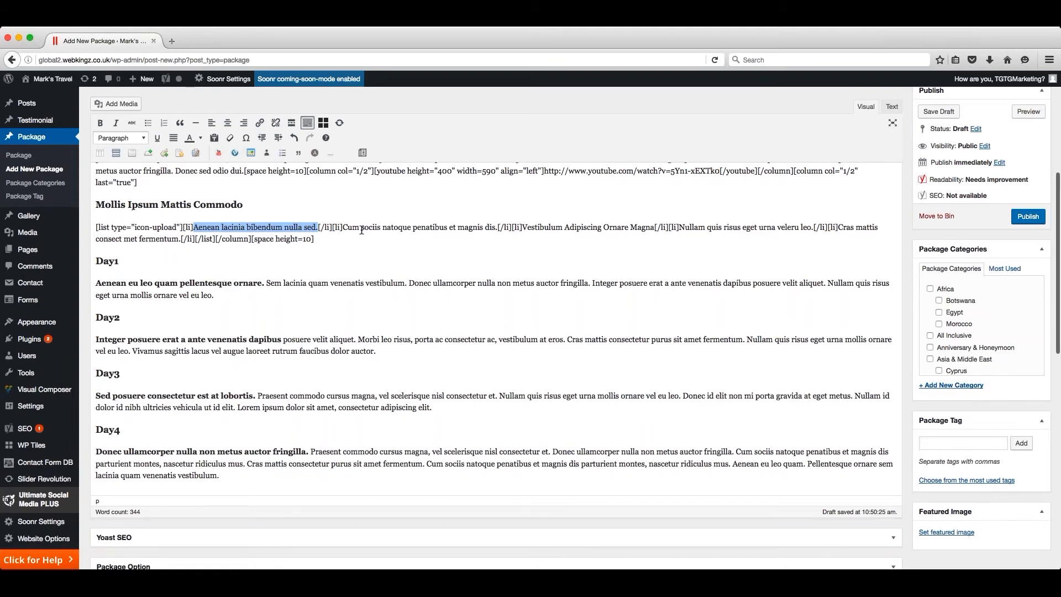
scroll(348, 228, down, 1)
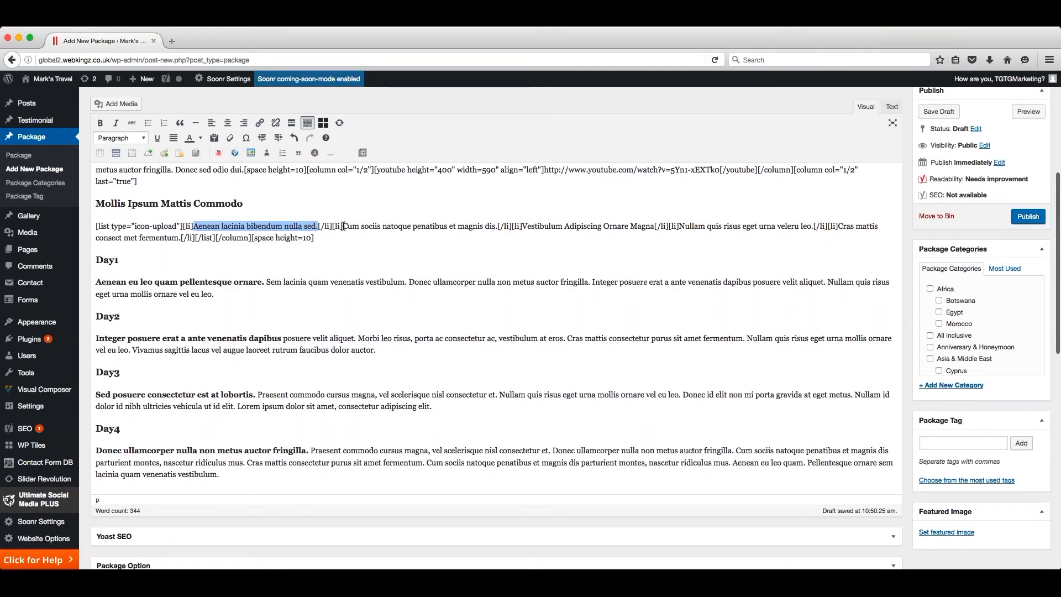
scroll(228, 236, down, 3)
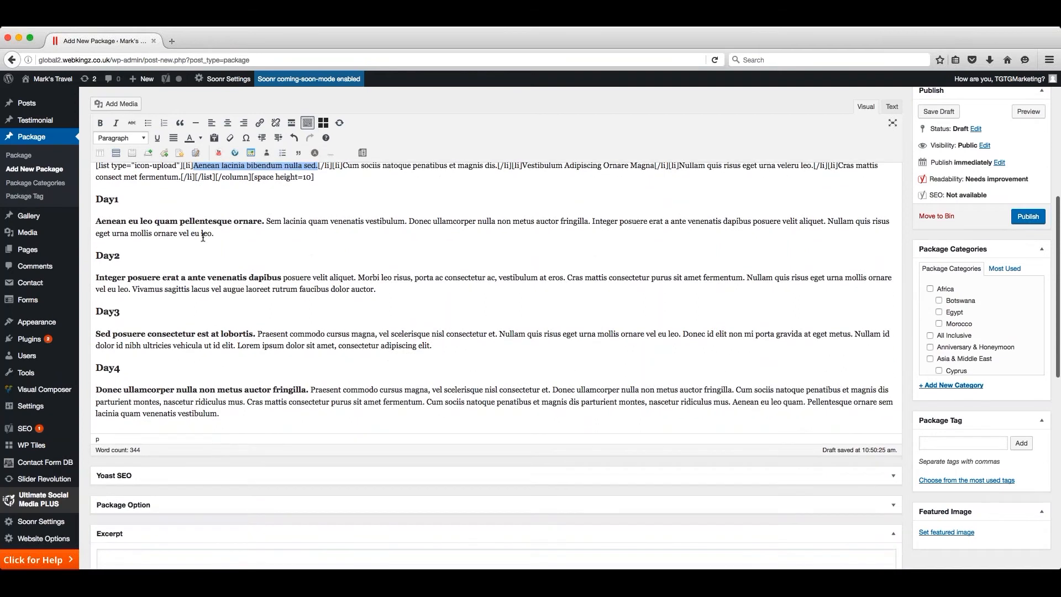
click(131, 199)
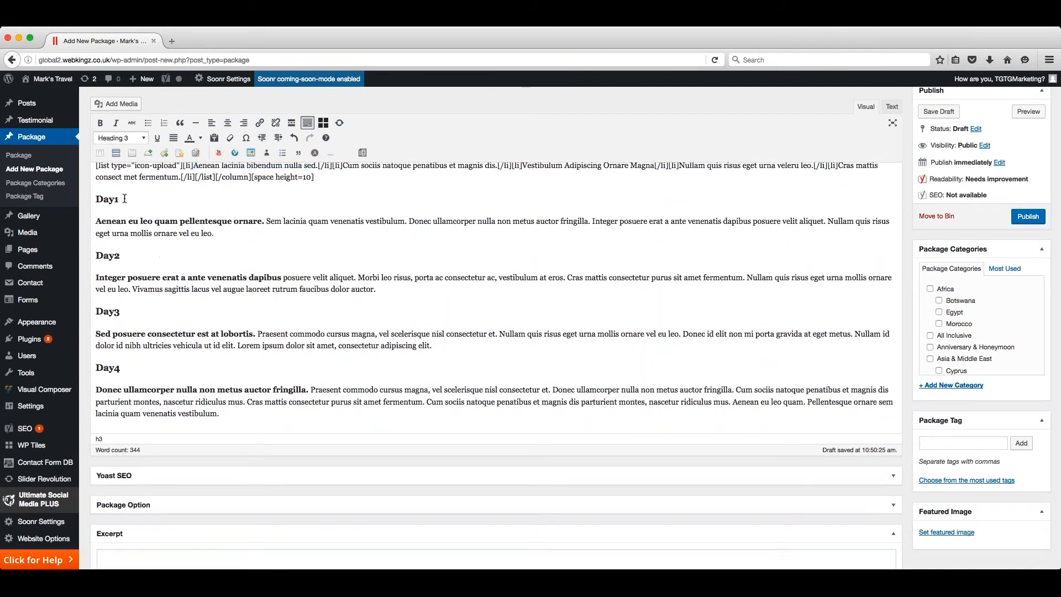
scroll(166, 215, down, 1)
click(223, 230)
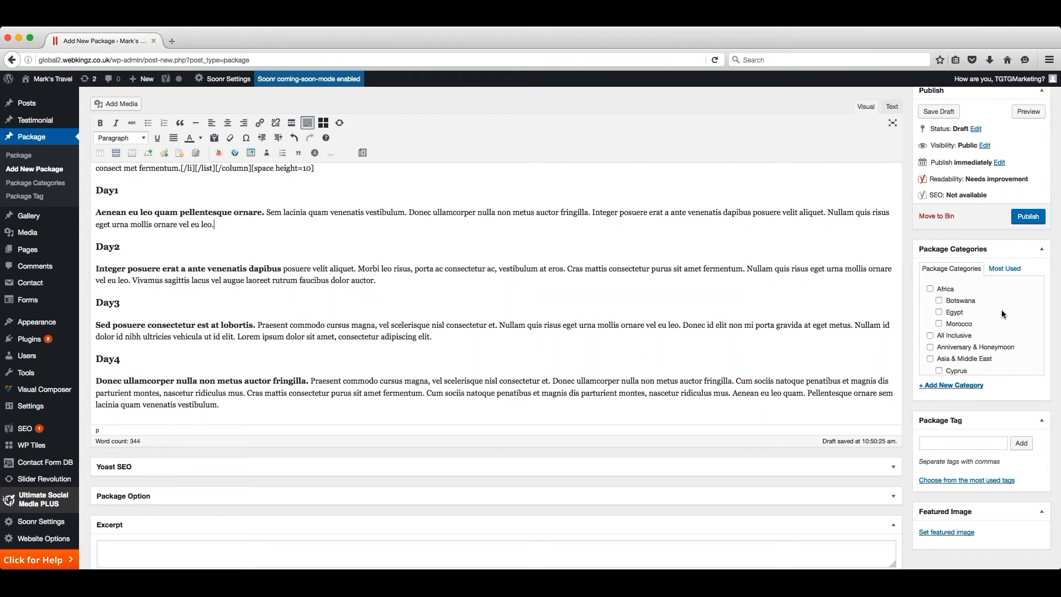
- Add a new package category named "New Zealand" without a parent category
scroll(1001, 312, down, 3)
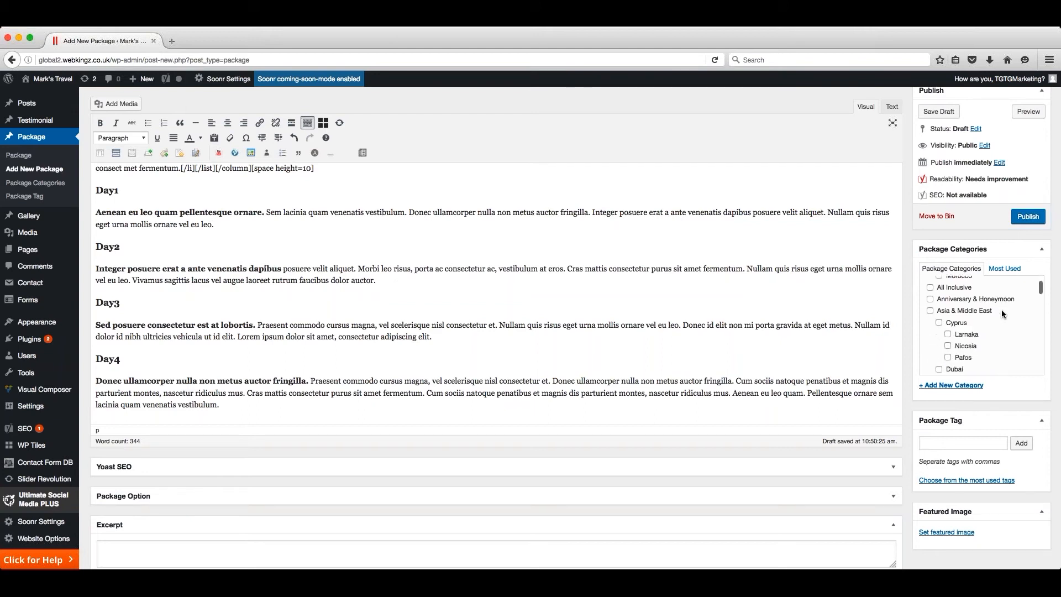
scroll(1001, 310, up, 3)
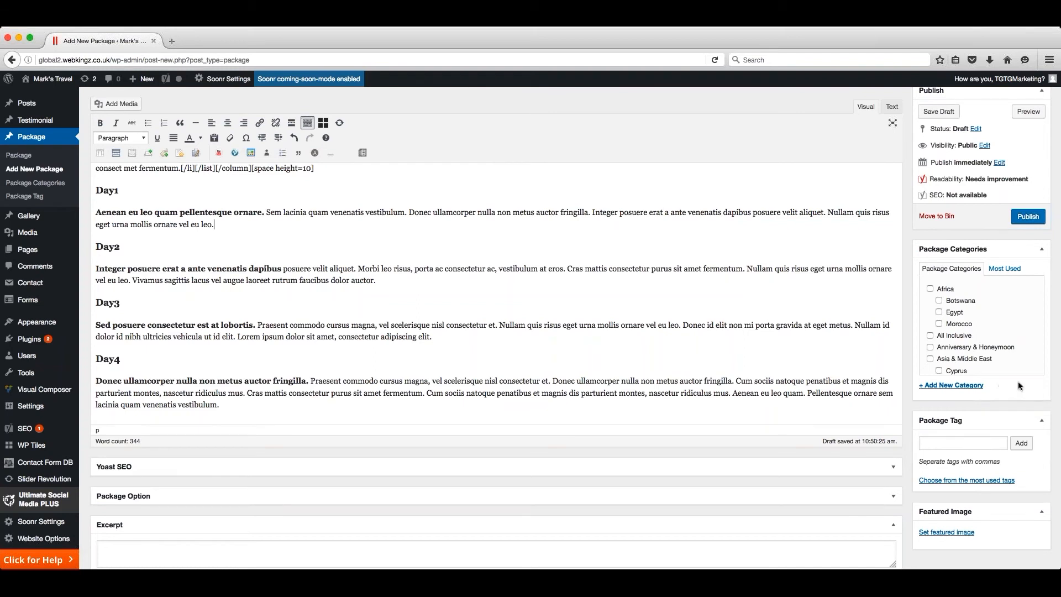
click(954, 386)
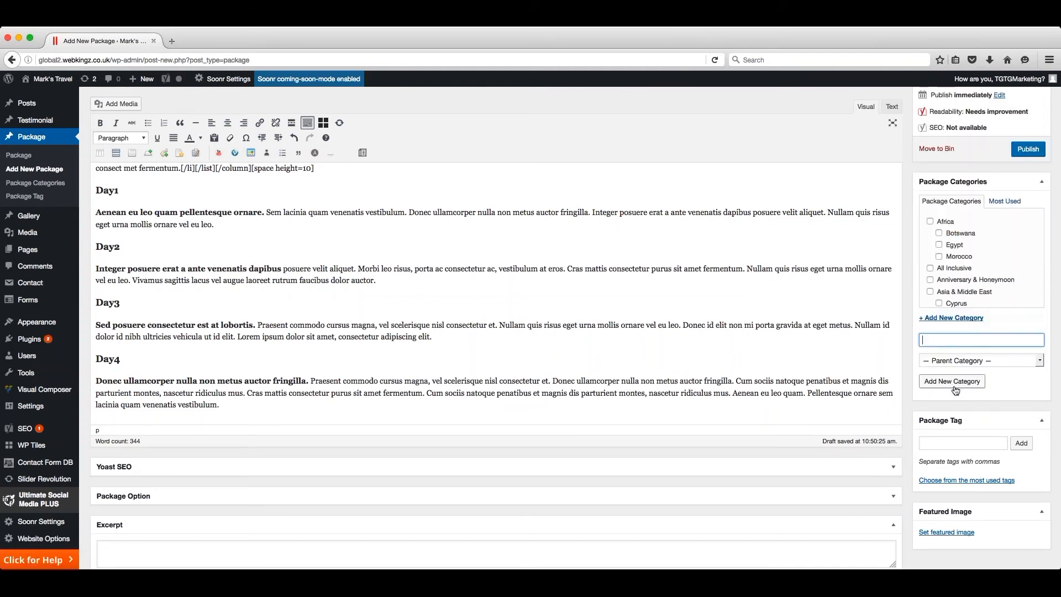
text(New Zealand)
click(955, 385)
scroll(997, 330, up, 1)
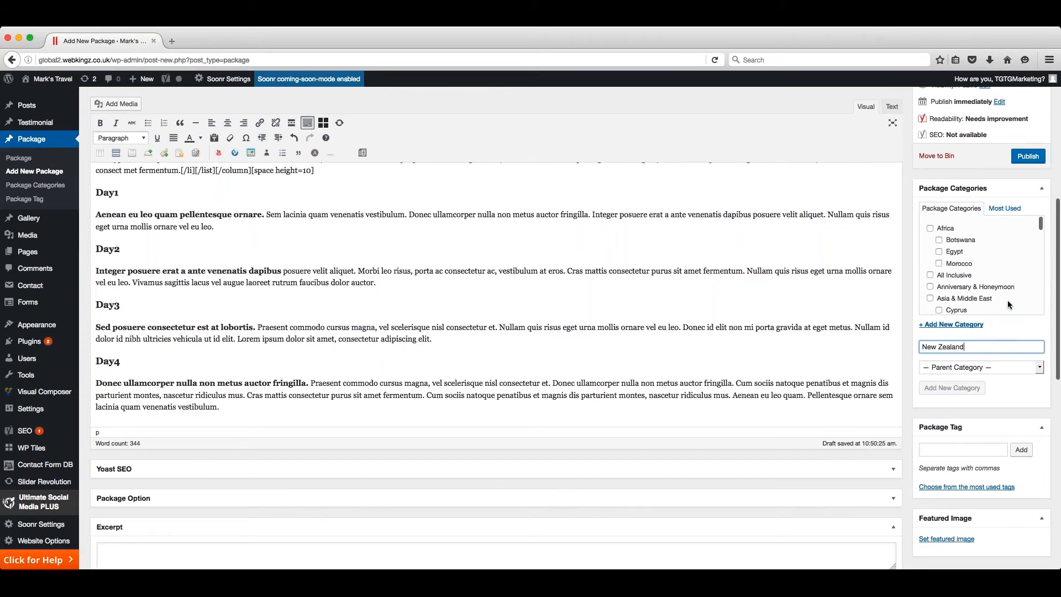
scroll(1011, 293, up, 1)
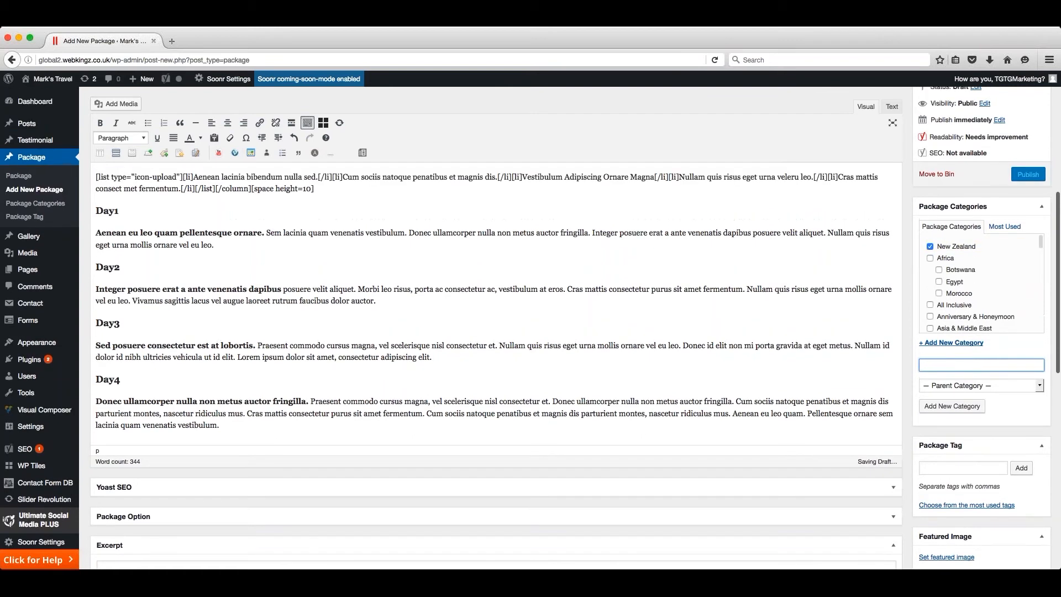
- Assign the package to the existing categories Family and Last Minute as well
scroll(1011, 277, down, 5)
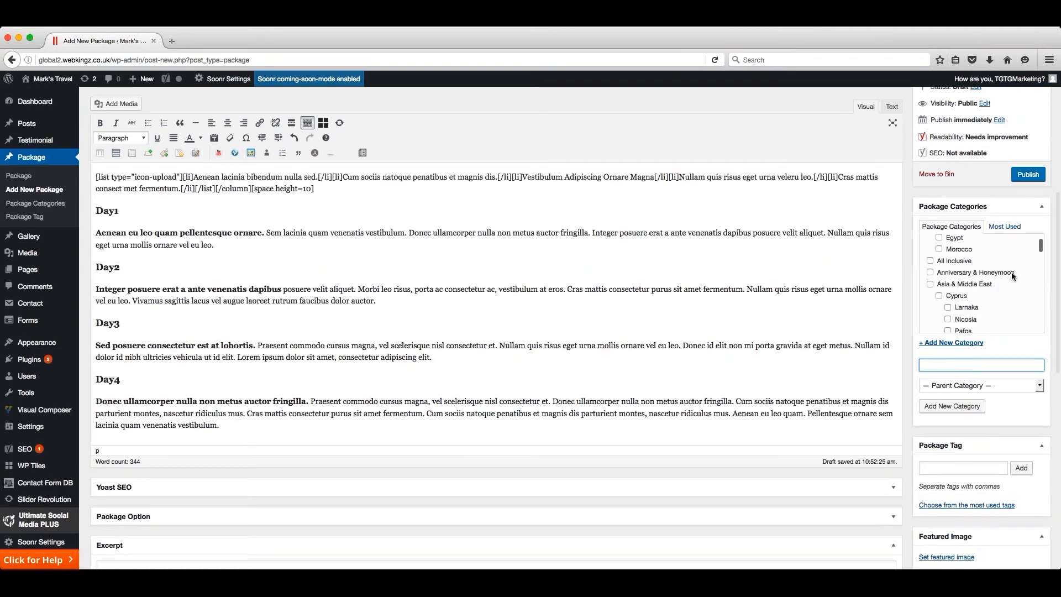
scroll(1013, 274, down, 6)
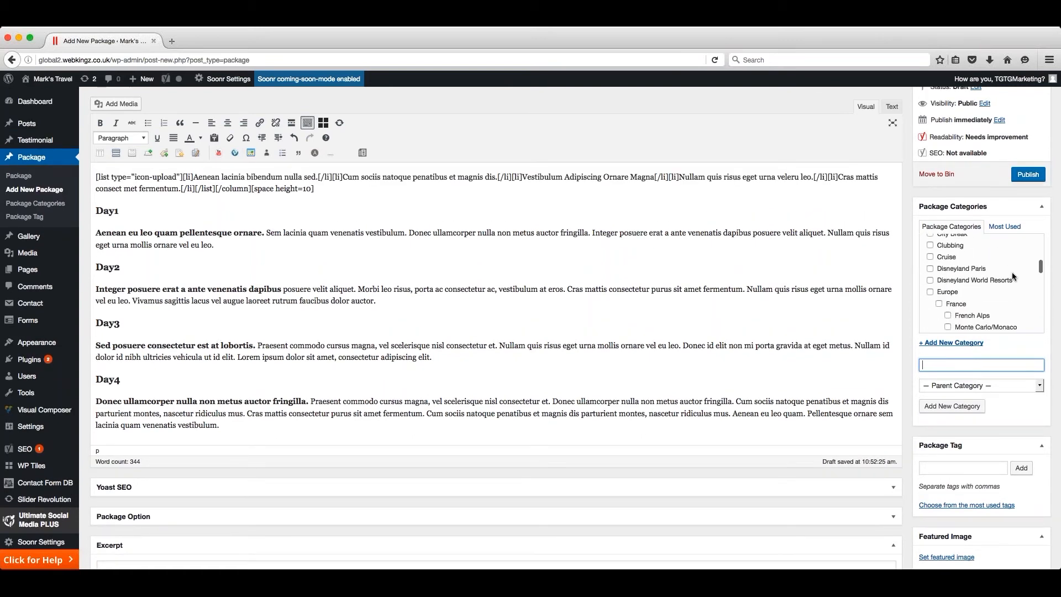
scroll(1007, 270, down, 5)
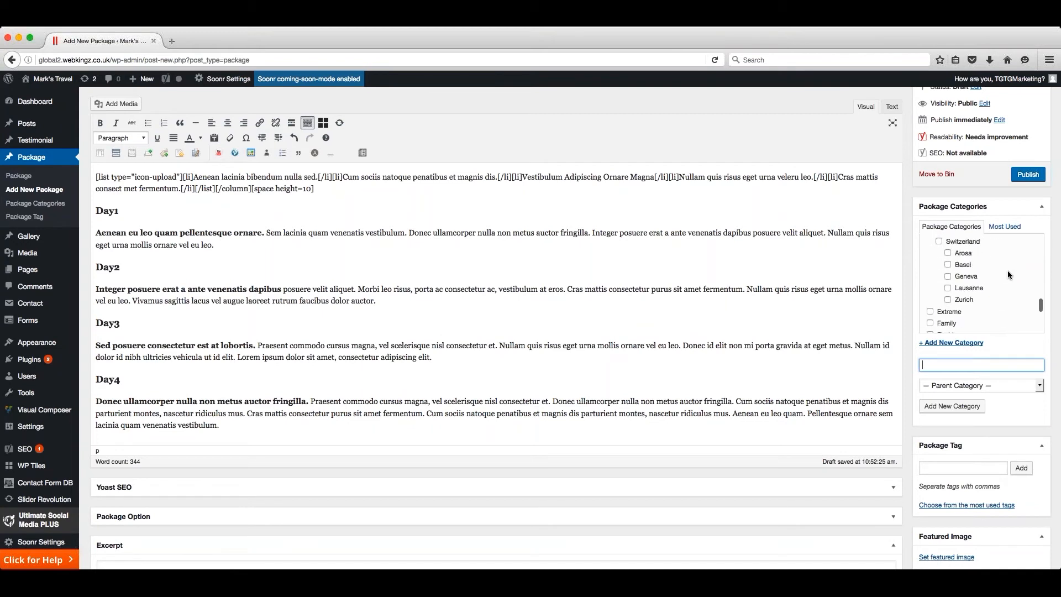
scroll(1007, 270, down, 1)
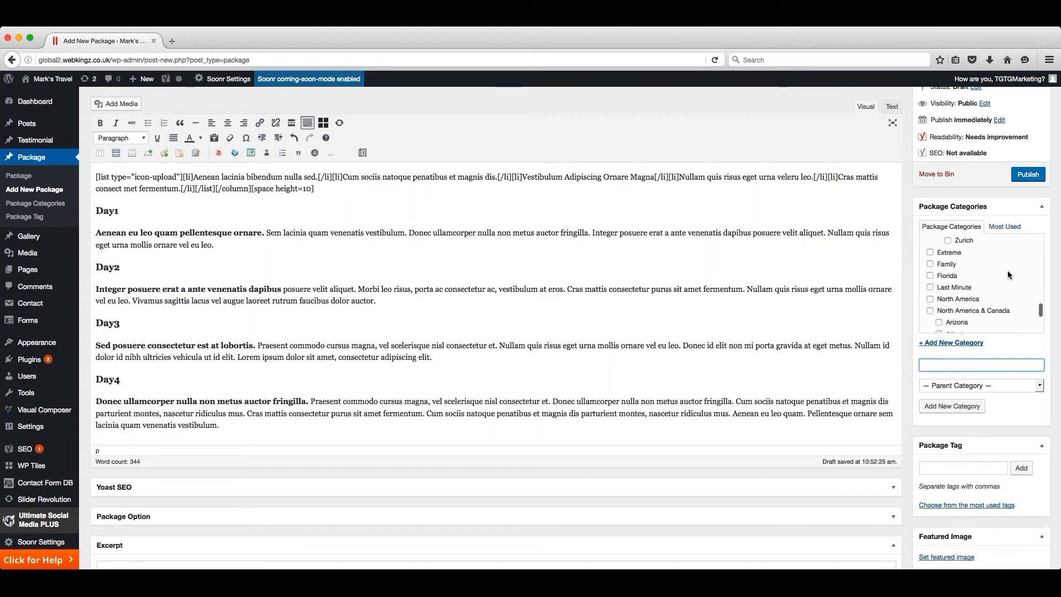
click(930, 264)
click(930, 287)
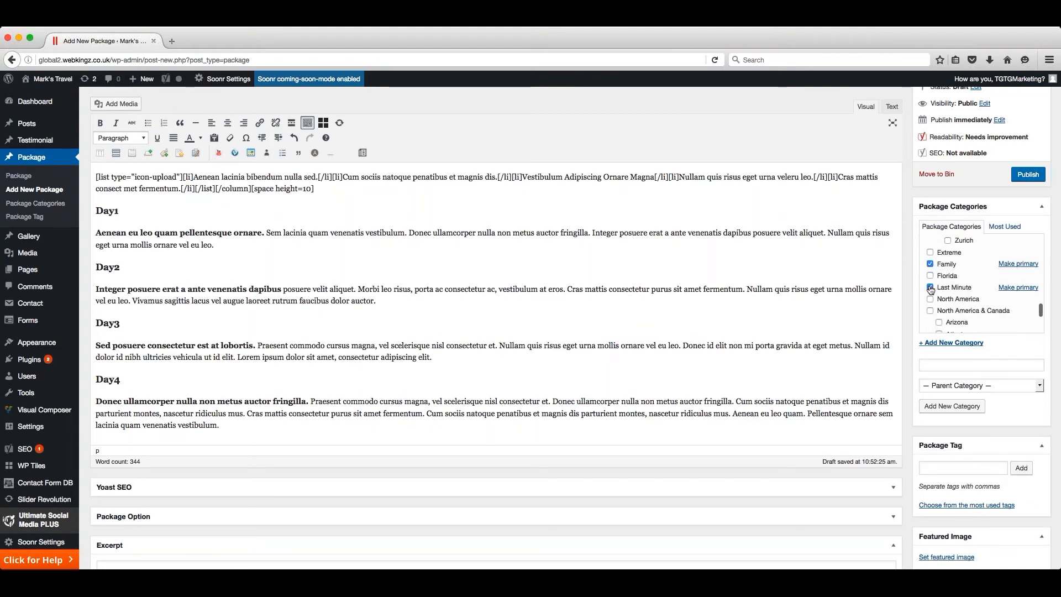
scroll(930, 293, down, 1)
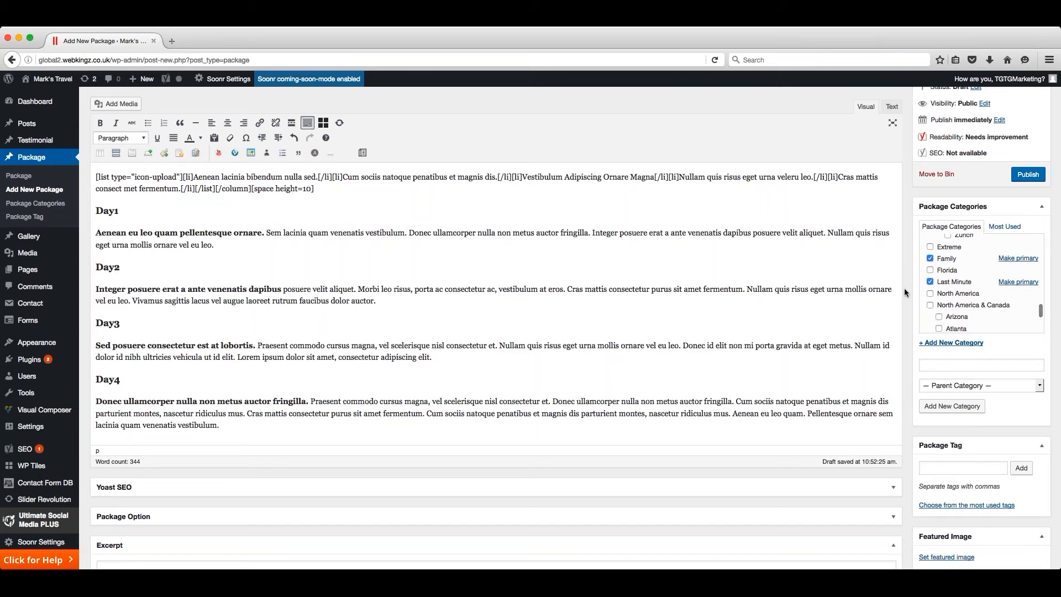
- Set the August image of the mountain church from the media library as the package's featured image
scroll(905, 289, down, 3)
scroll(905, 291, down, 3)
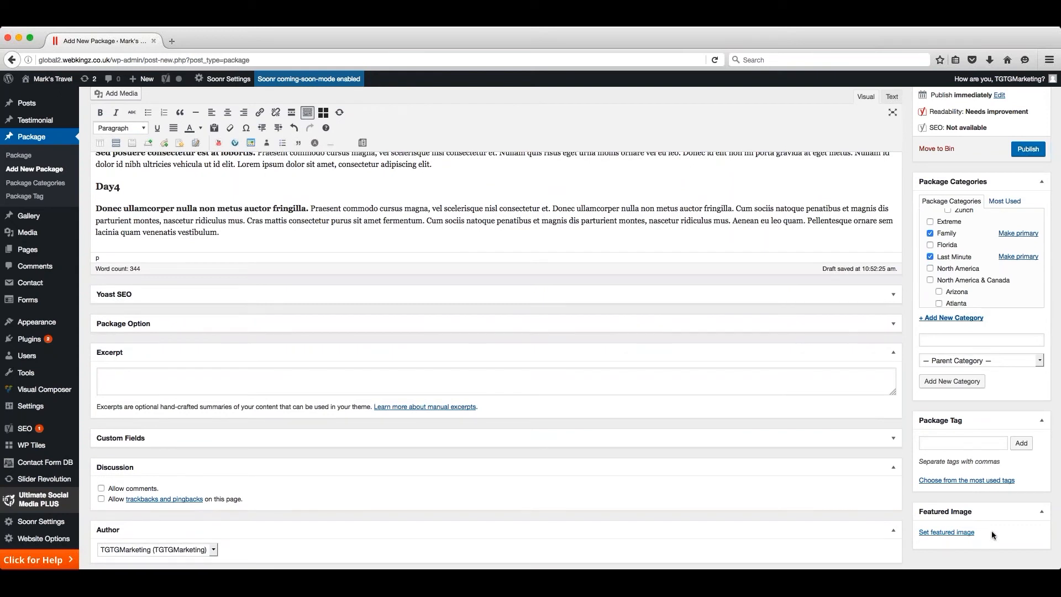
click(943, 534)
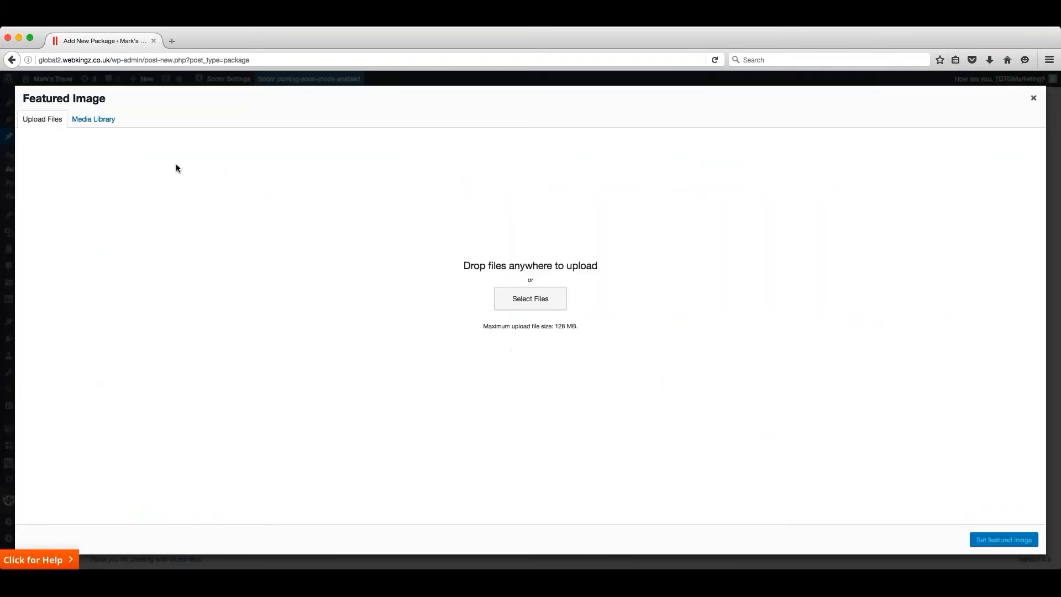
click(96, 122)
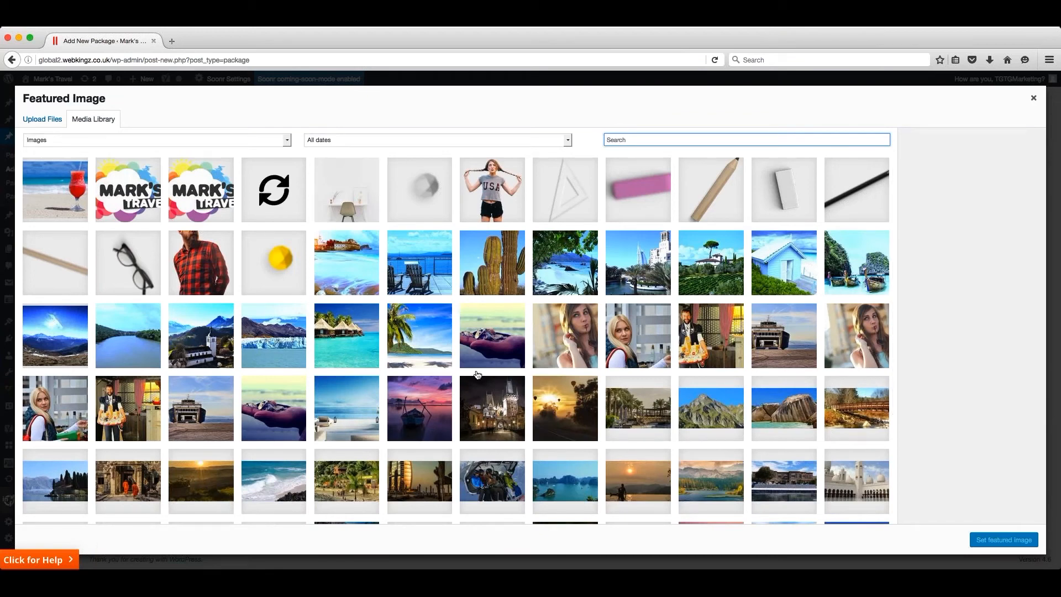
click(212, 343)
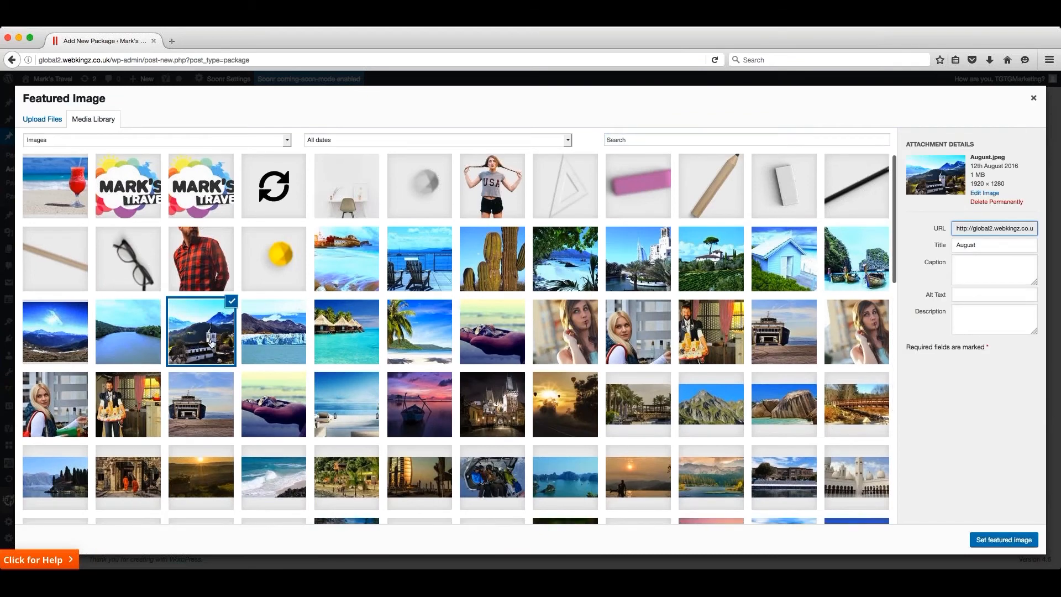
click(1010, 541)
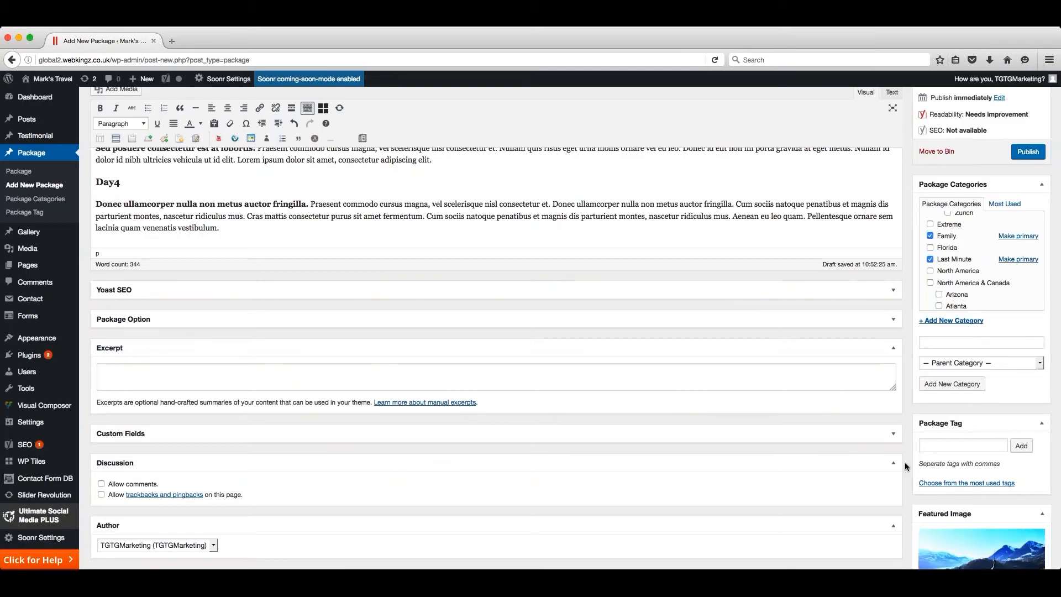
scroll(906, 466, down, 5)
scroll(904, 462, down, 2)
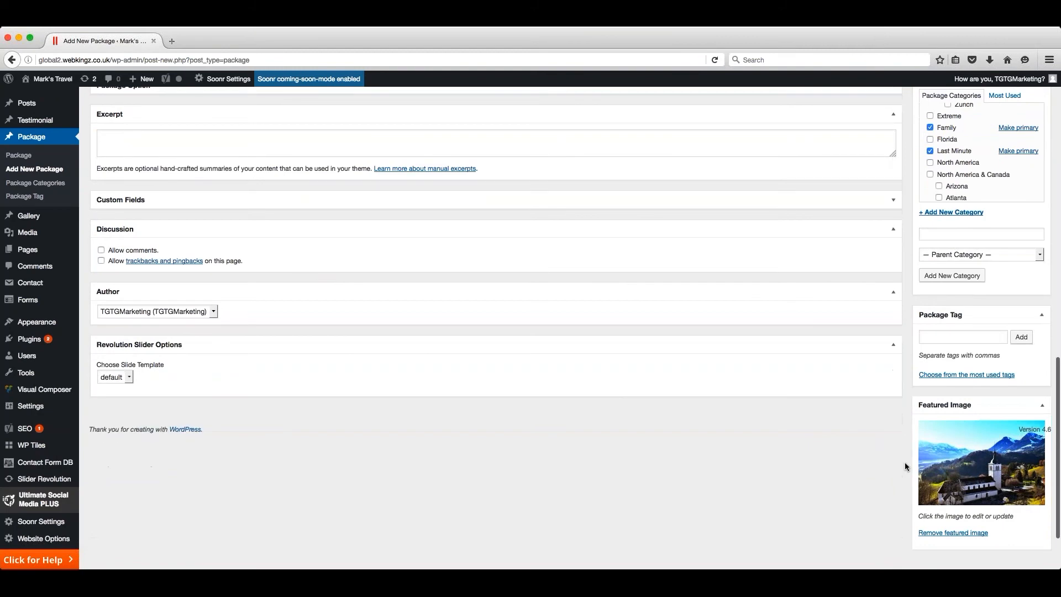
- Expand the Package Option settings below the content editor
scroll(905, 465, up, 1)
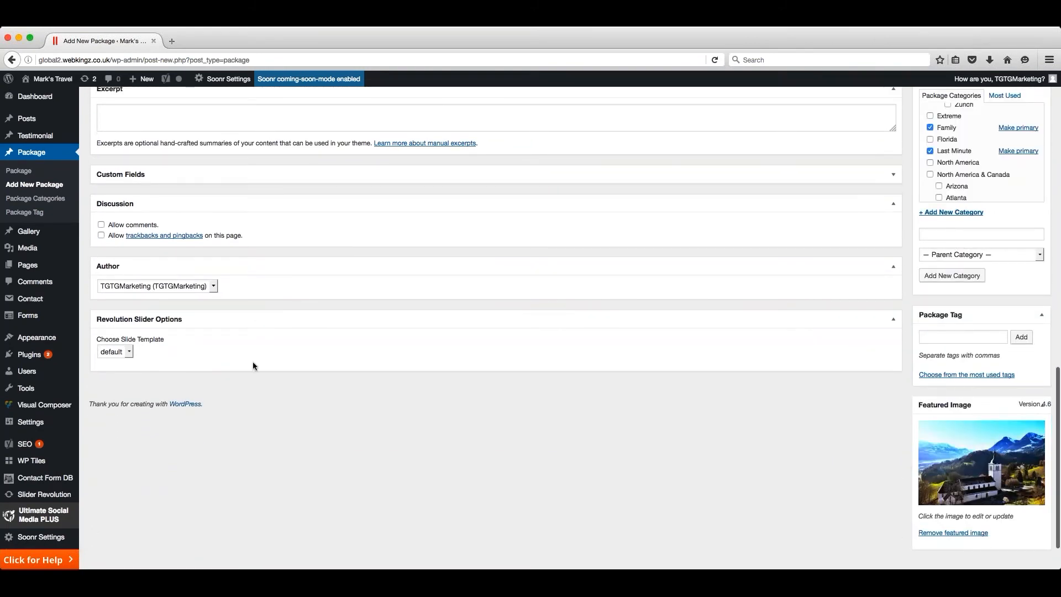
scroll(254, 362, up, 4)
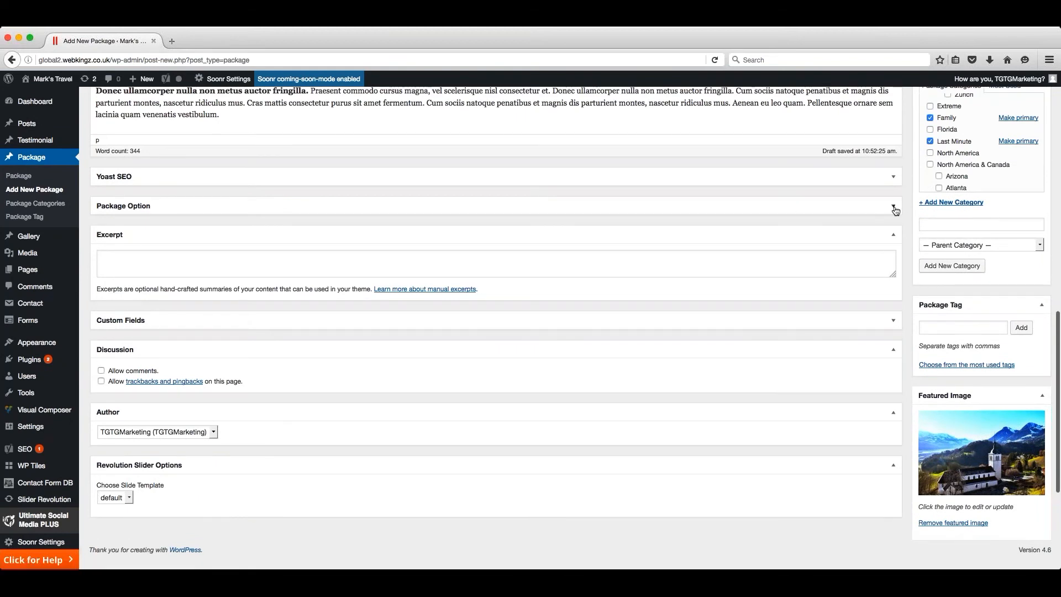
click(895, 209)
click(895, 210)
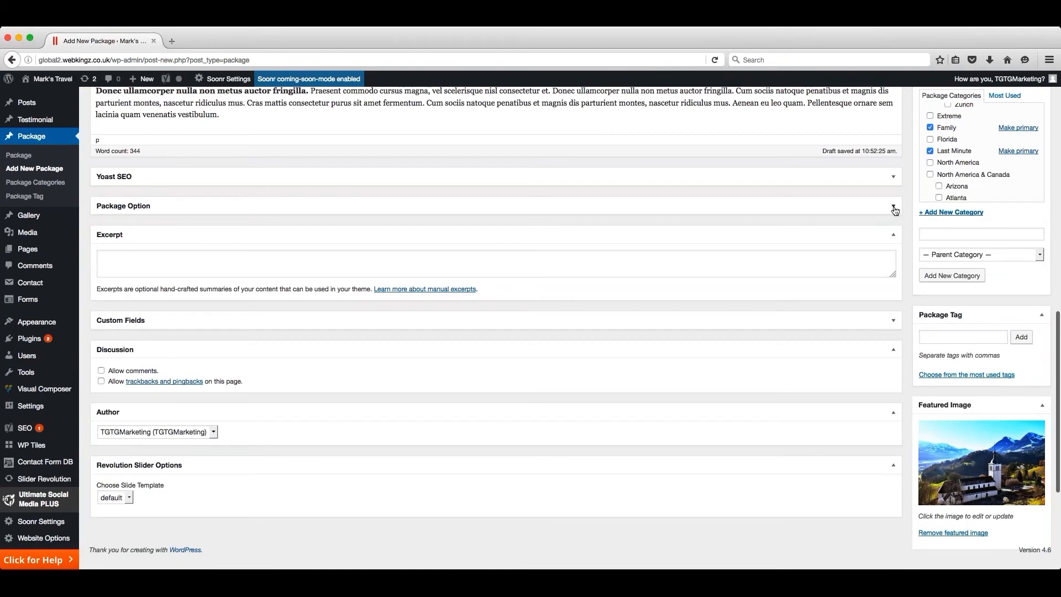
click(895, 209)
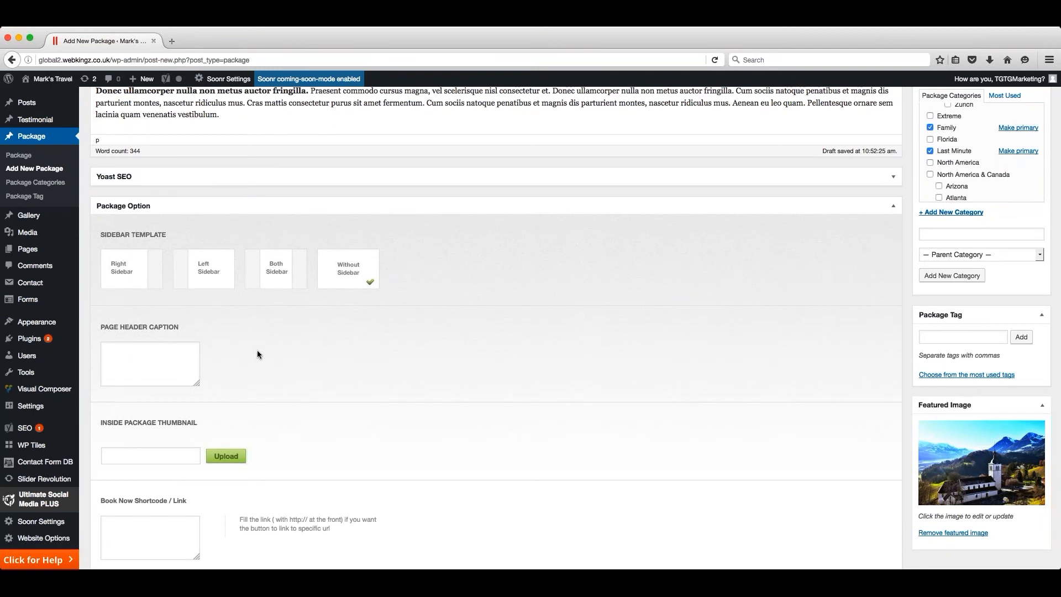
- Insert the full-size August image from the media library as the inside package thumbnail
scroll(387, 357, down, 5)
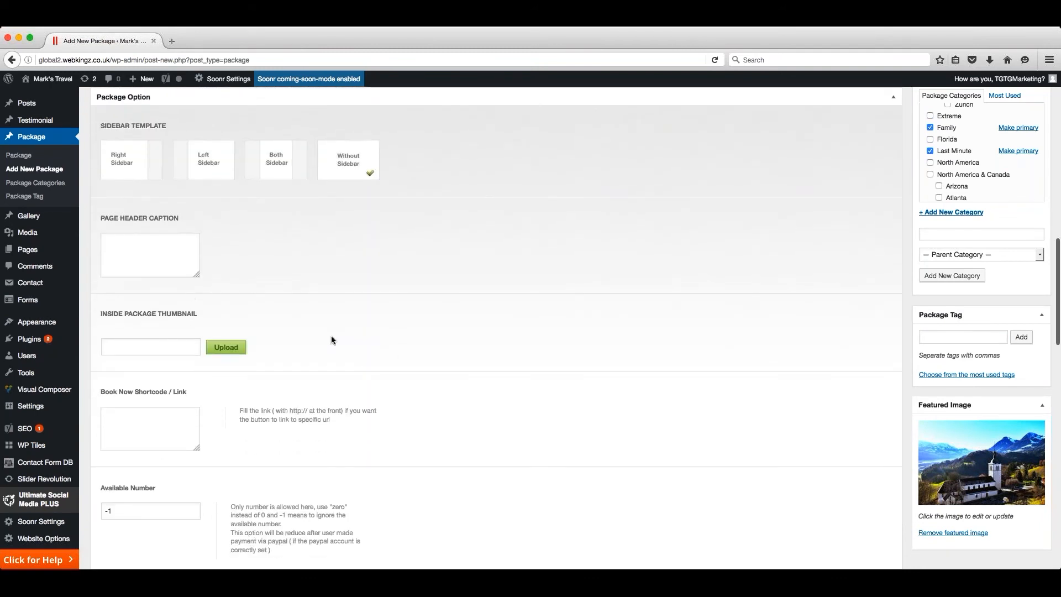
scroll(331, 326, down, 2)
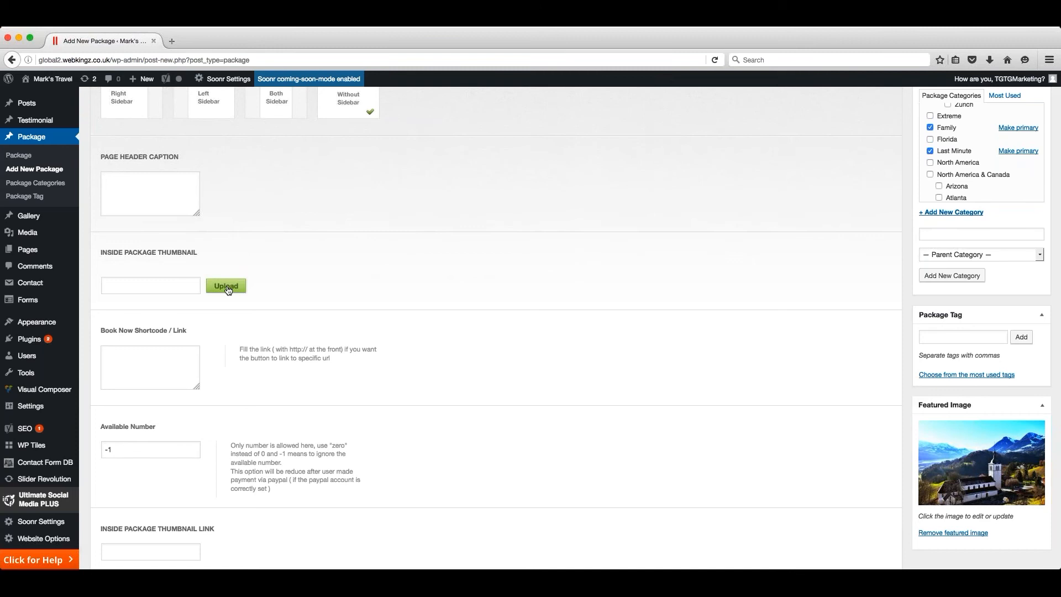
click(227, 288)
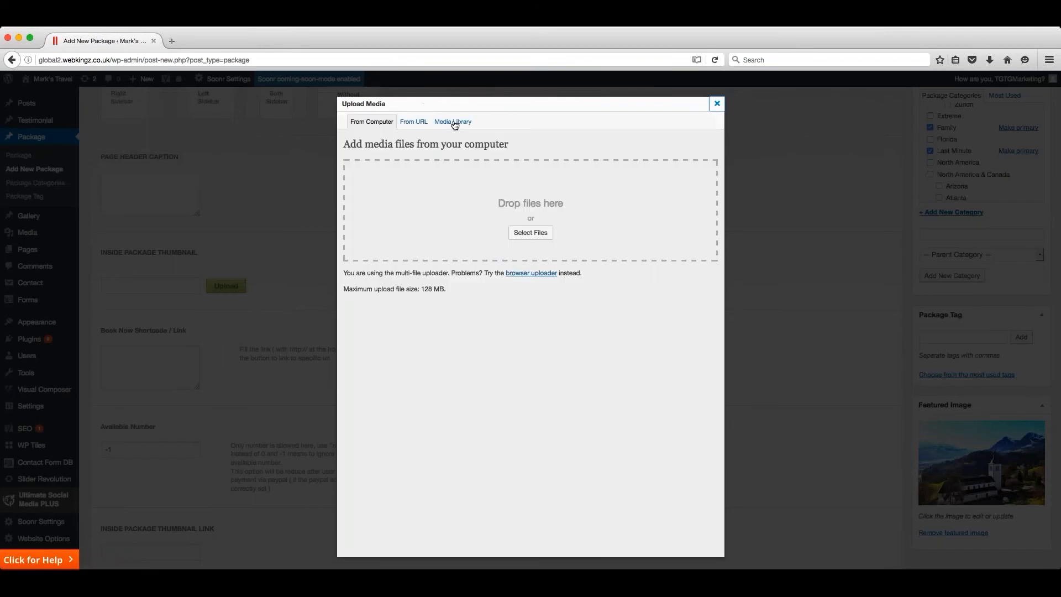
click(459, 123)
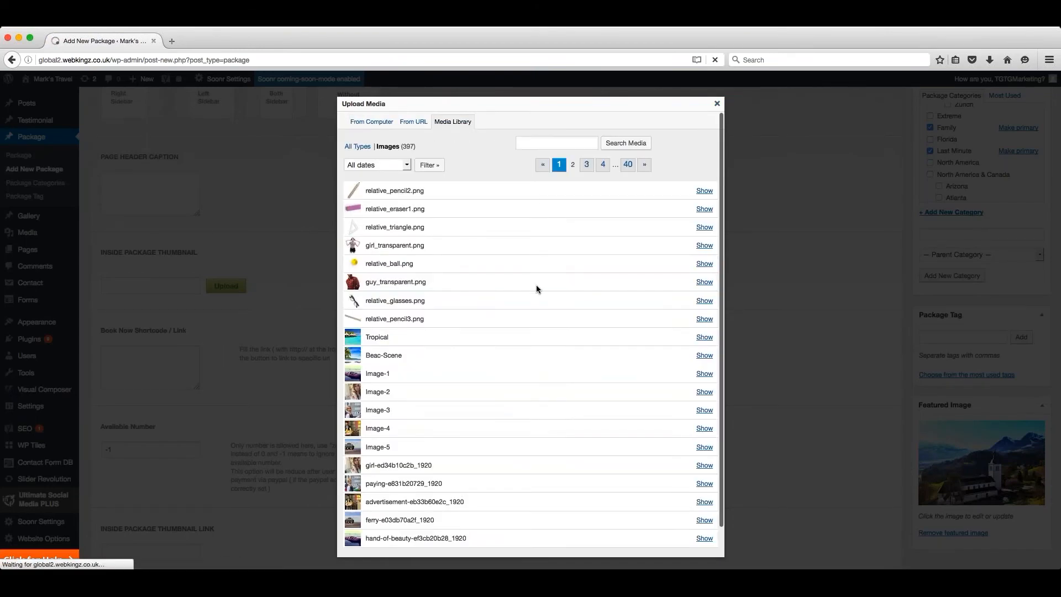
click(705, 429)
scroll(703, 420, down, 5)
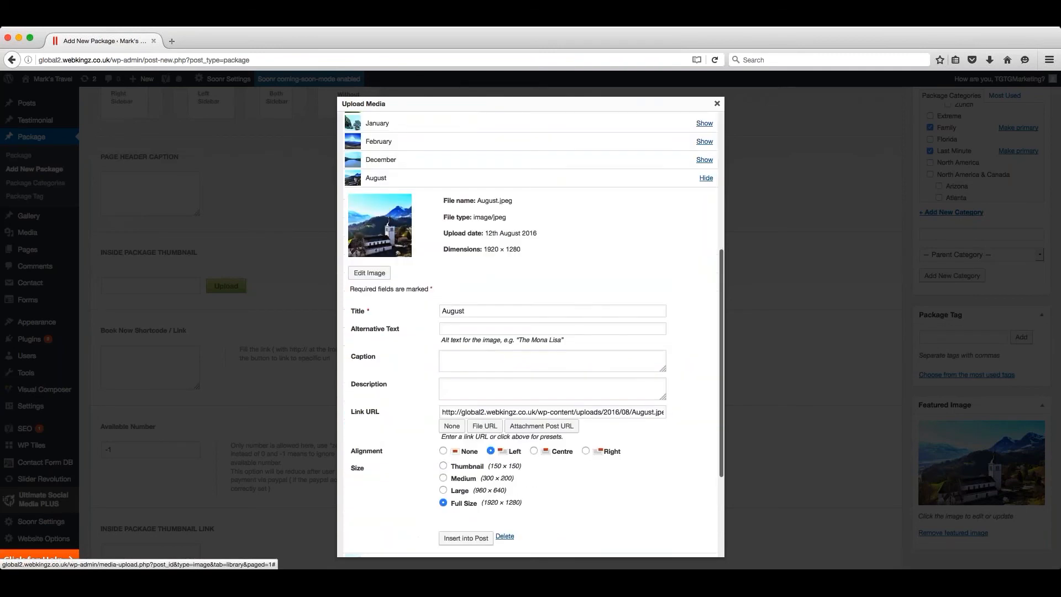
scroll(688, 358, down, 2)
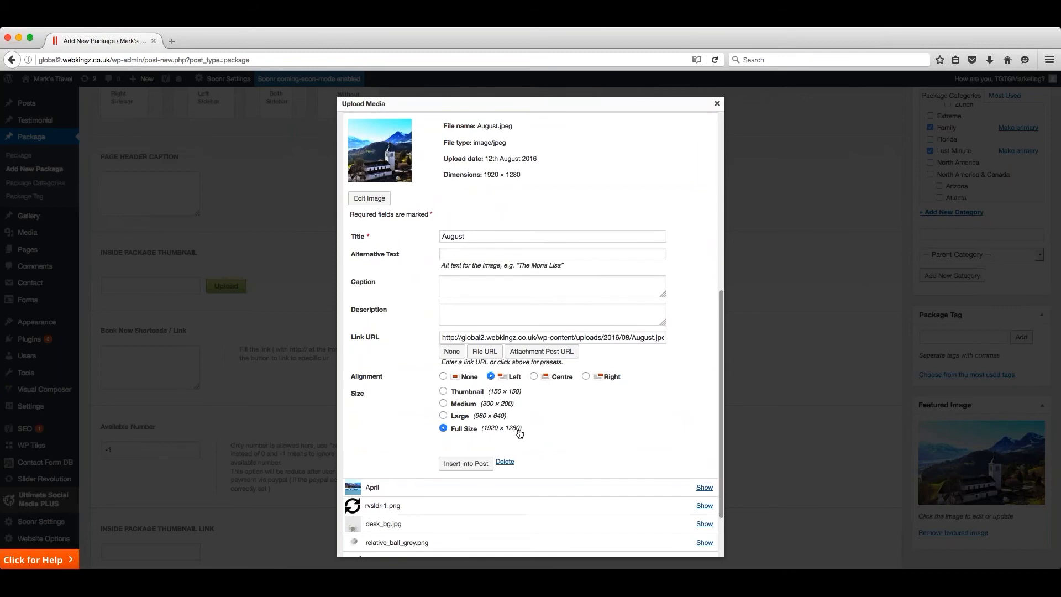
scroll(520, 434, down, 1)
click(467, 454)
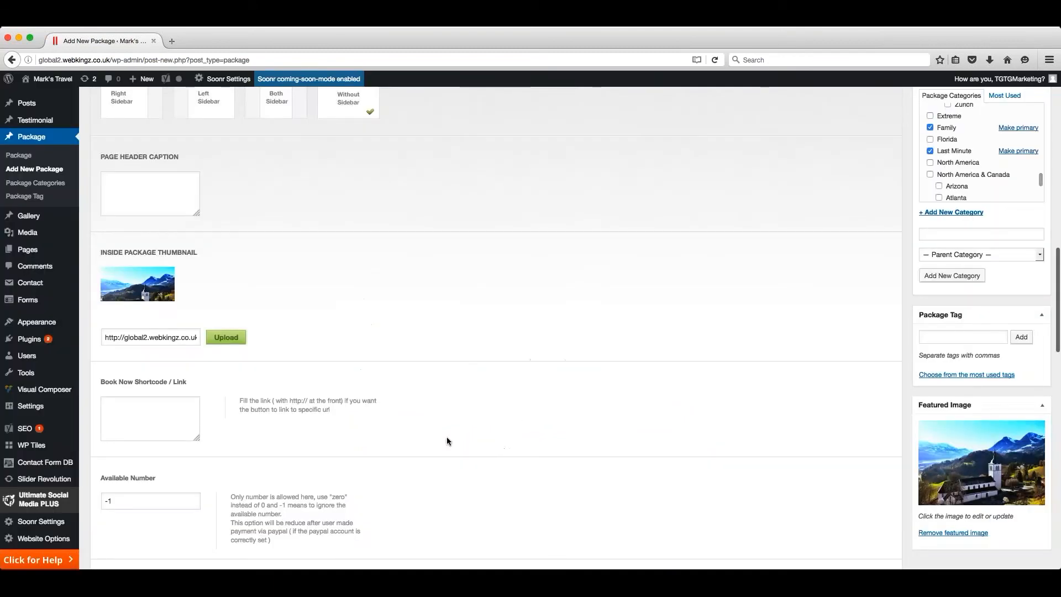
- Set the package's Available Number to 10
scroll(349, 284, down, 5)
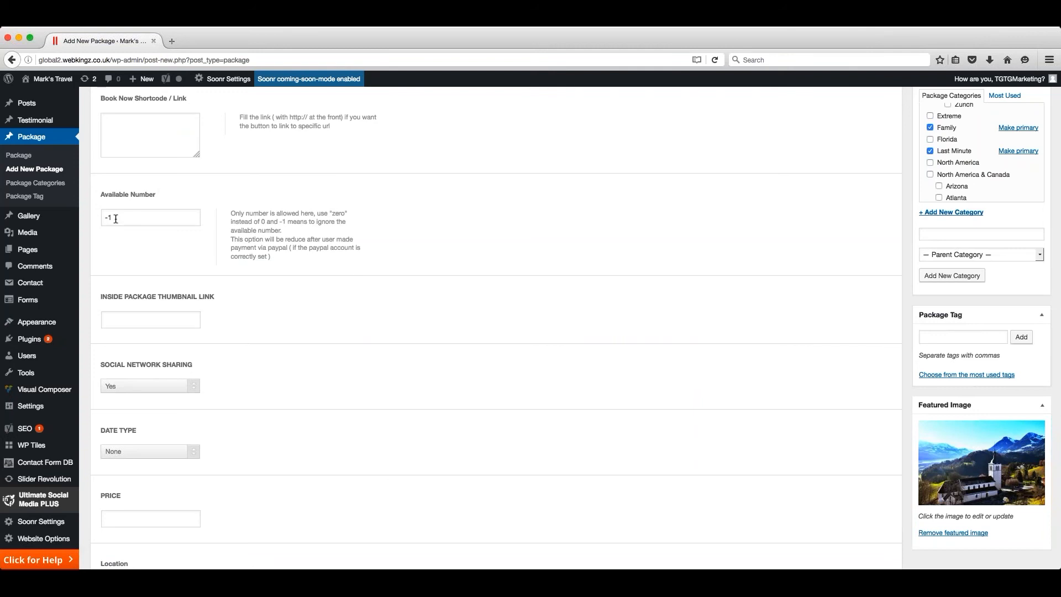
scroll(180, 241, up, 1)
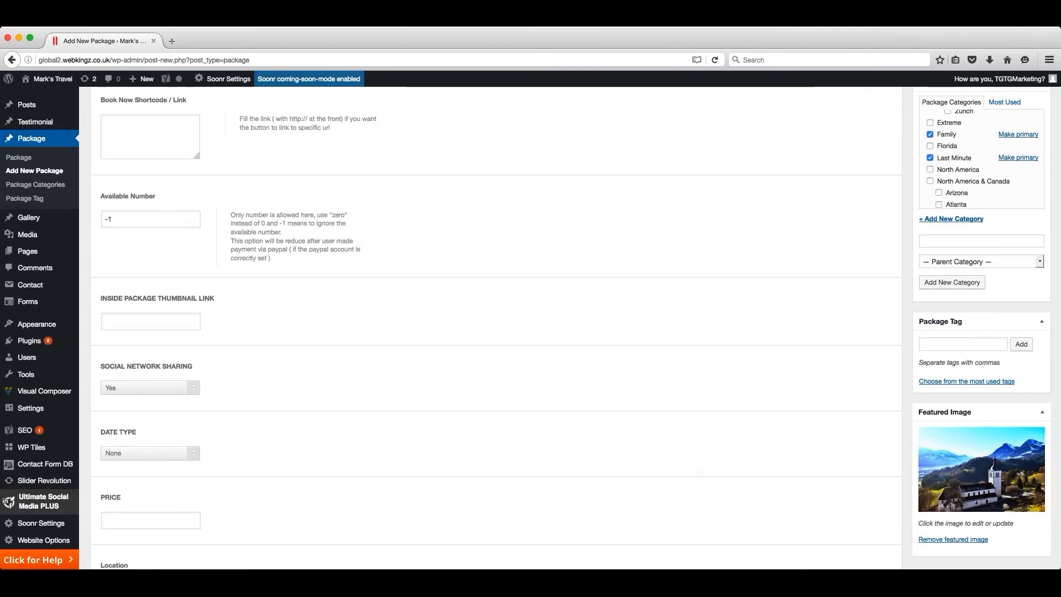
scroll(496, 326, down, 1)
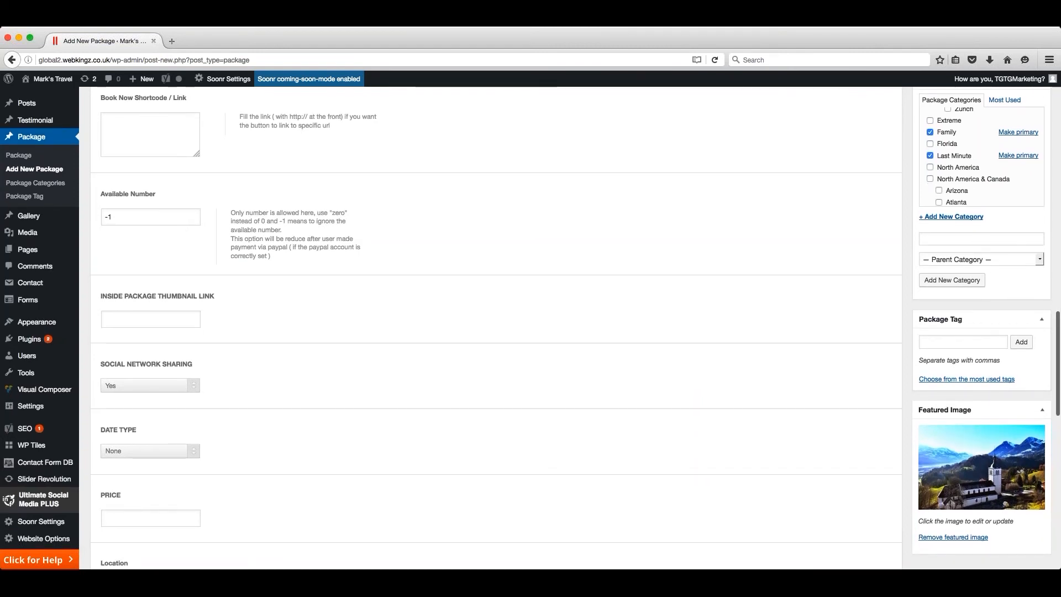
scroll(113, 227, up, 1)
drag(115, 217, 85, 215)
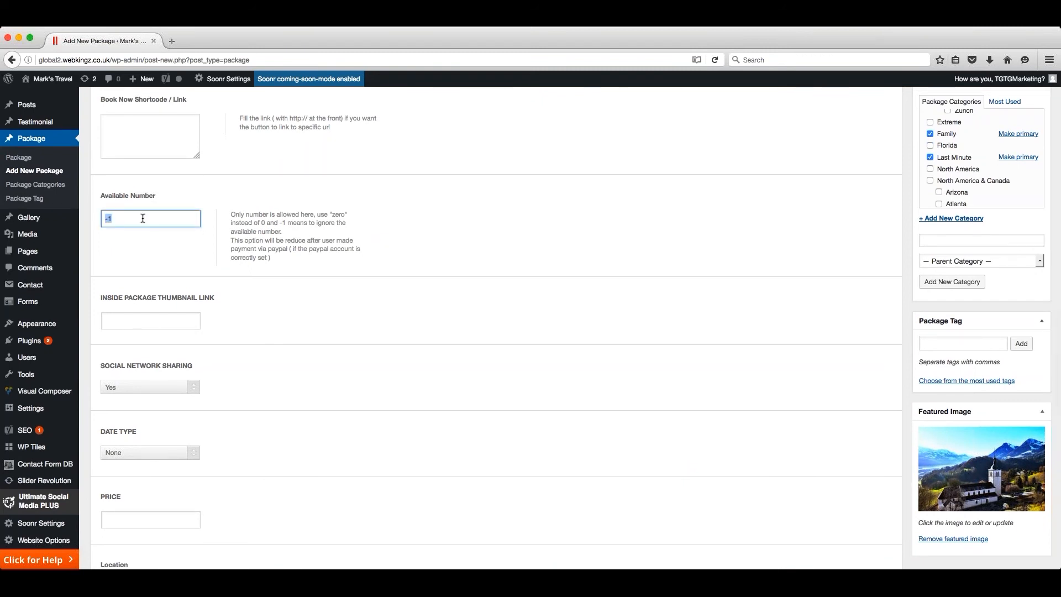
text(10)
click(145, 258)
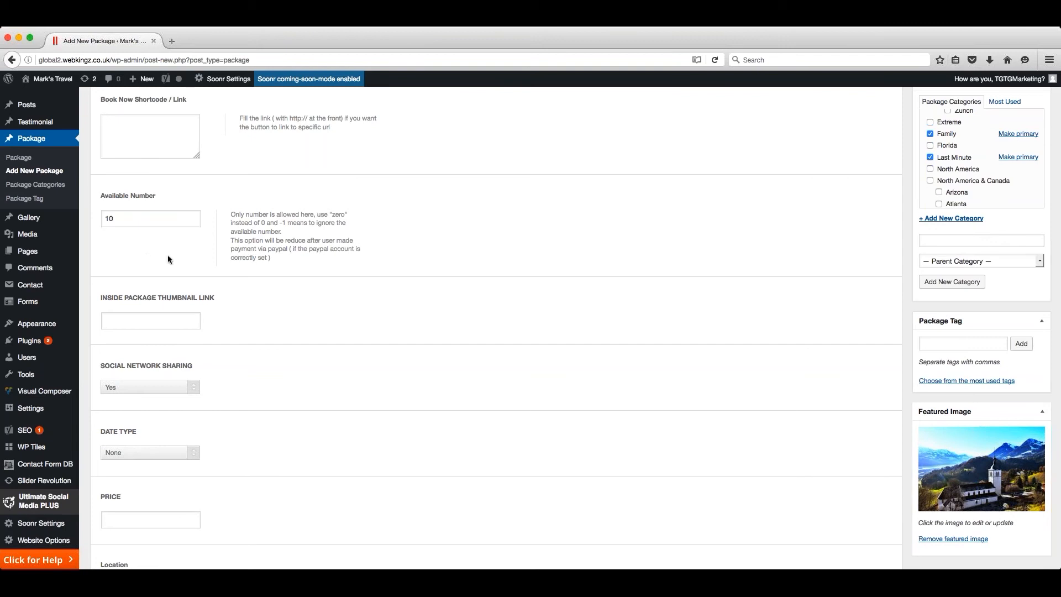
- Set the package's date type to Fixed, with start date 2016-09-08 and end date 2016-09-15
scroll(269, 297, down, 5)
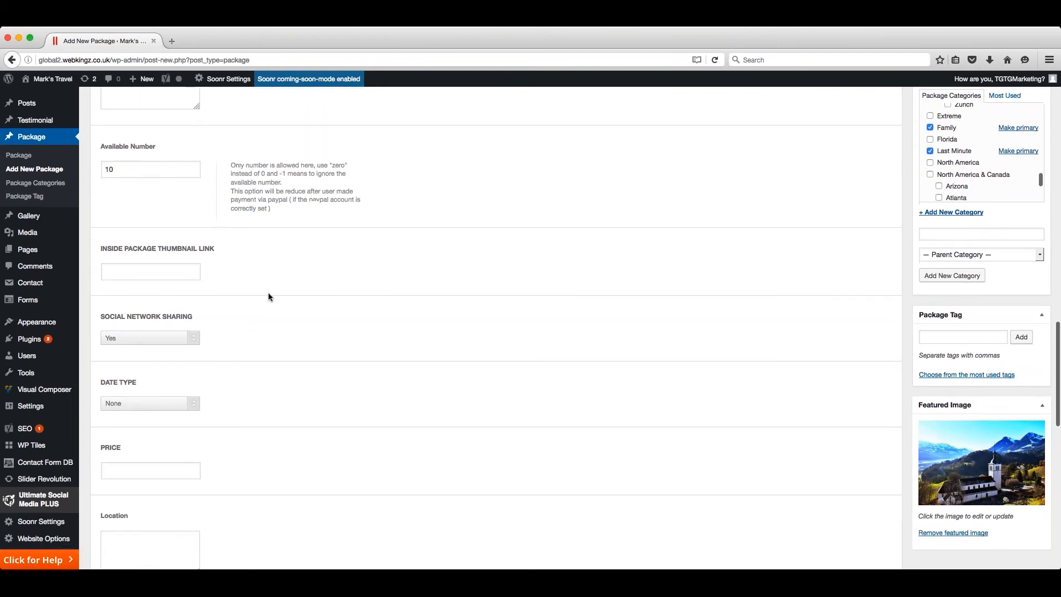
scroll(268, 297, down, 2)
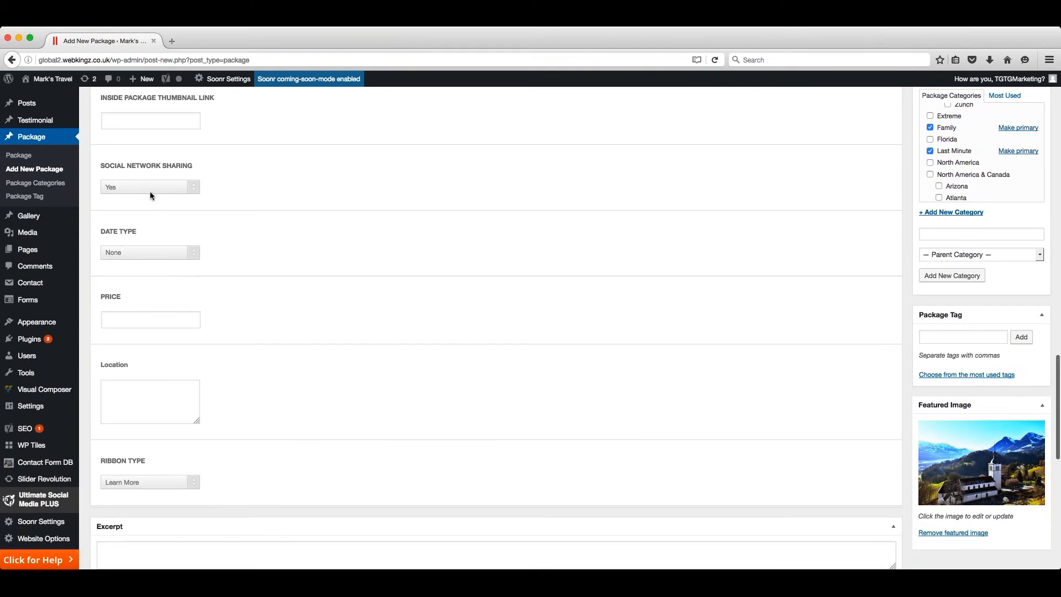
scroll(241, 190, down, 3)
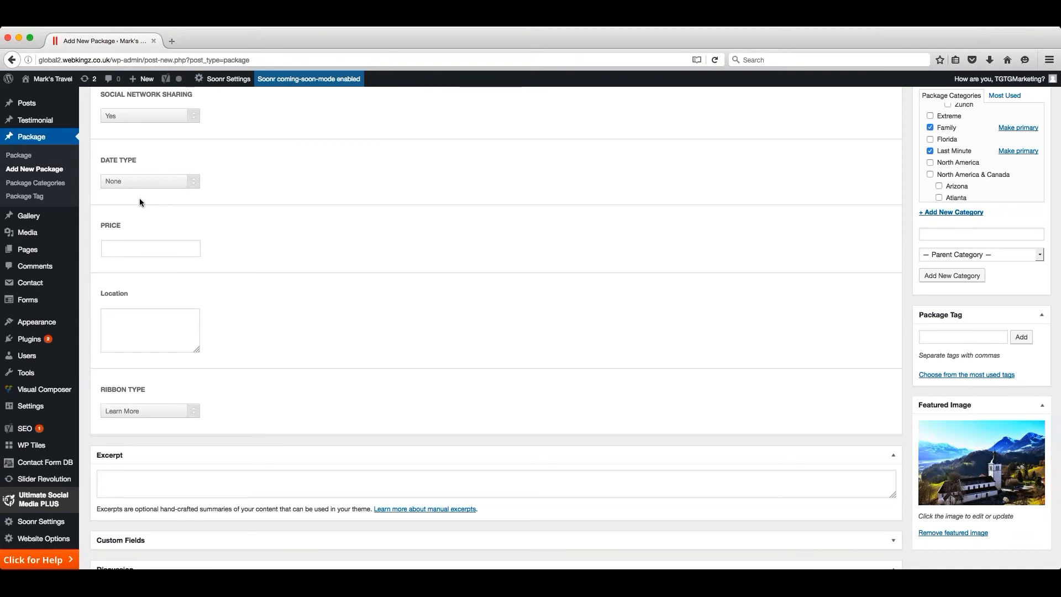
click(117, 207)
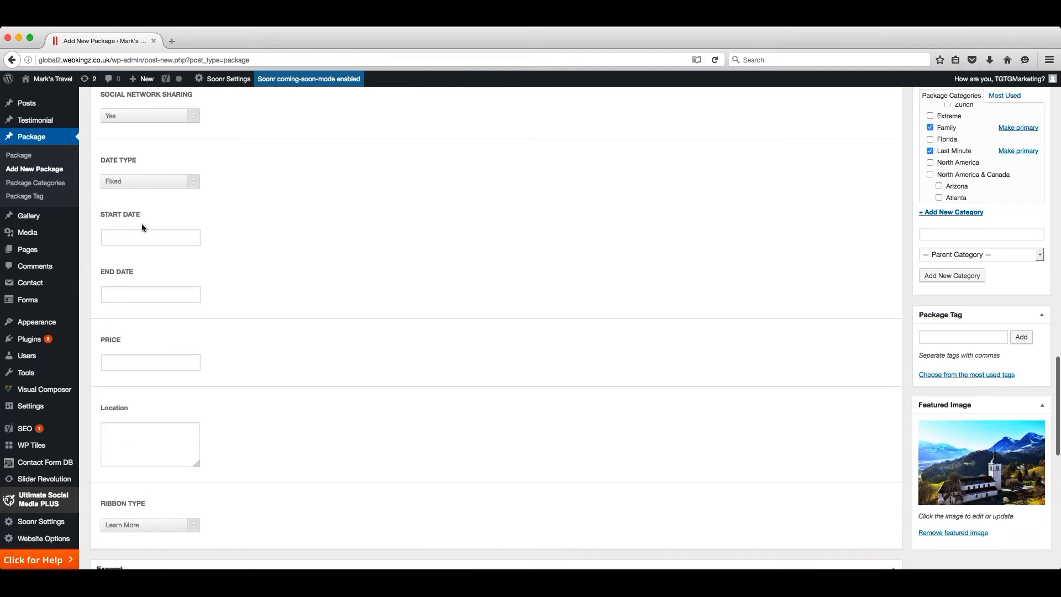
click(143, 238)
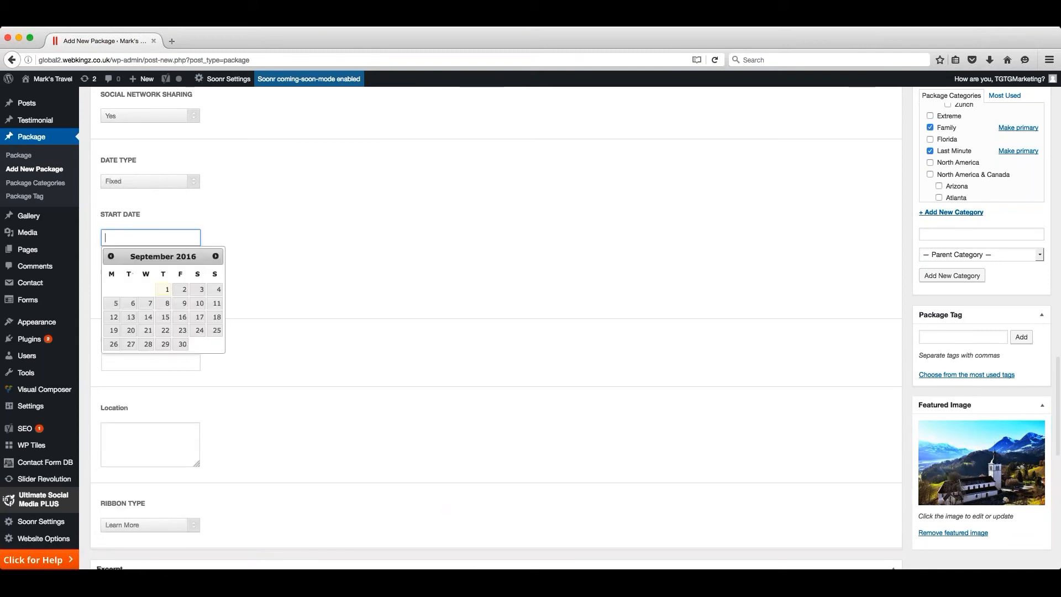
click(166, 304)
click(158, 294)
scroll(166, 354, down, 1)
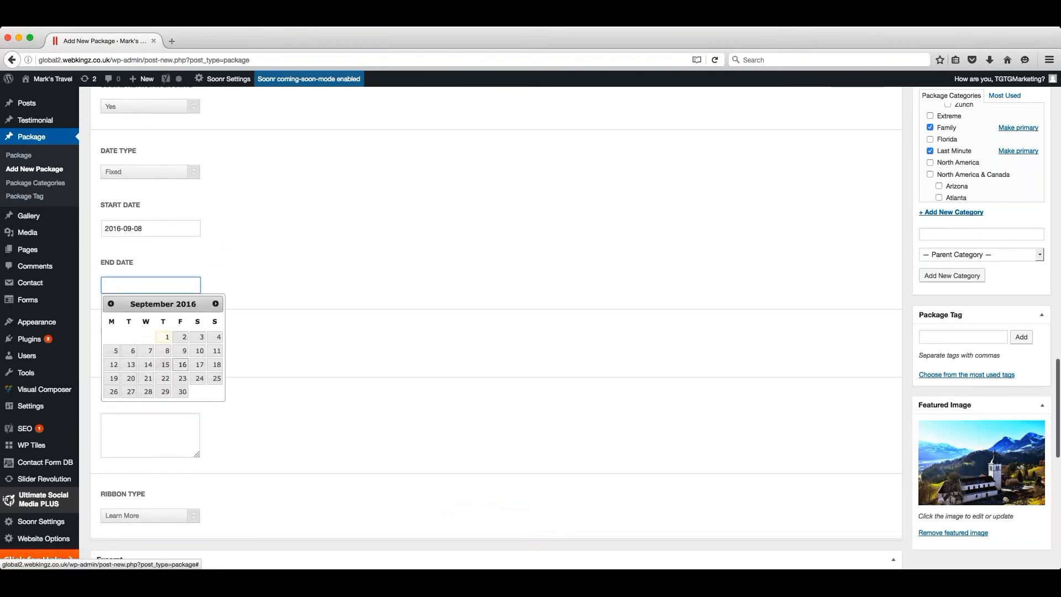
click(166, 366)
- Switch the package's date type to Duration and enter a duration of "12 Nights"
scroll(194, 164, down, 1)
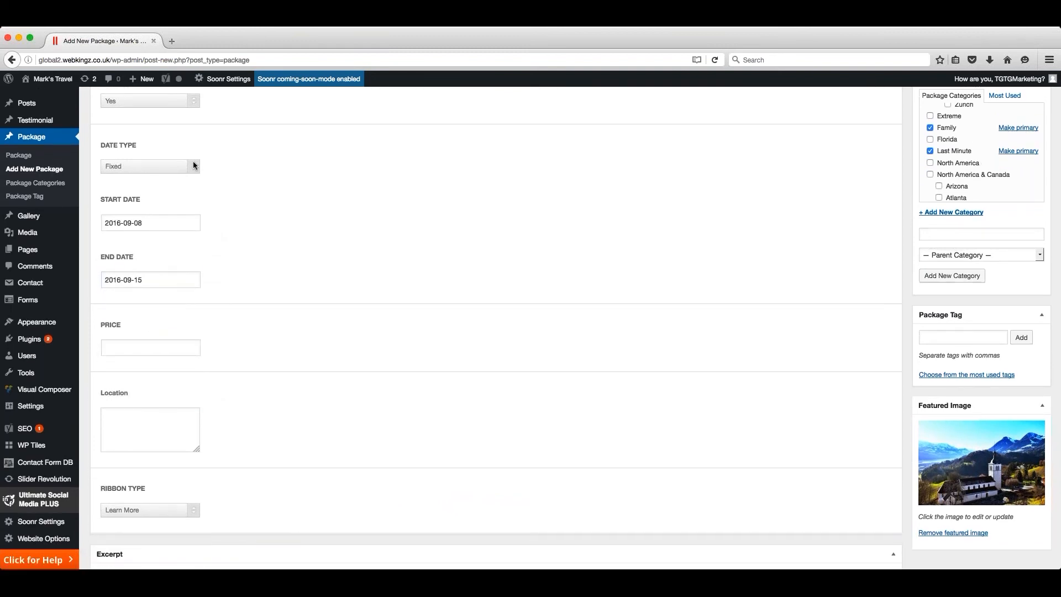
click(127, 199)
click(155, 223)
scroll(154, 223, up, 1)
scroll(154, 222, down, 1)
text(12 Nights)
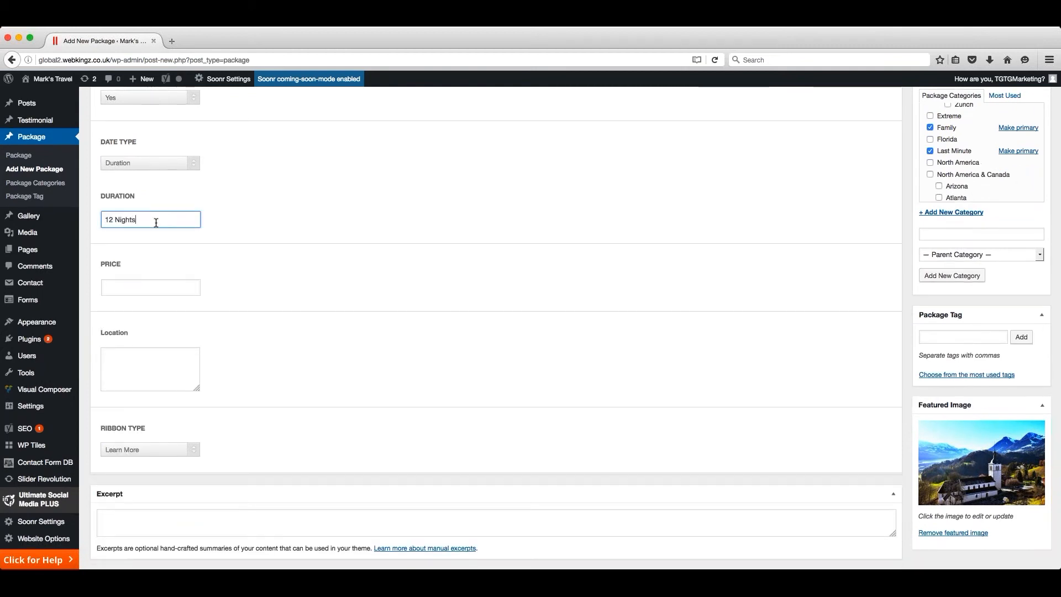
click(259, 213)
- Set the package's price to £2999
scroll(259, 213, down, 3)
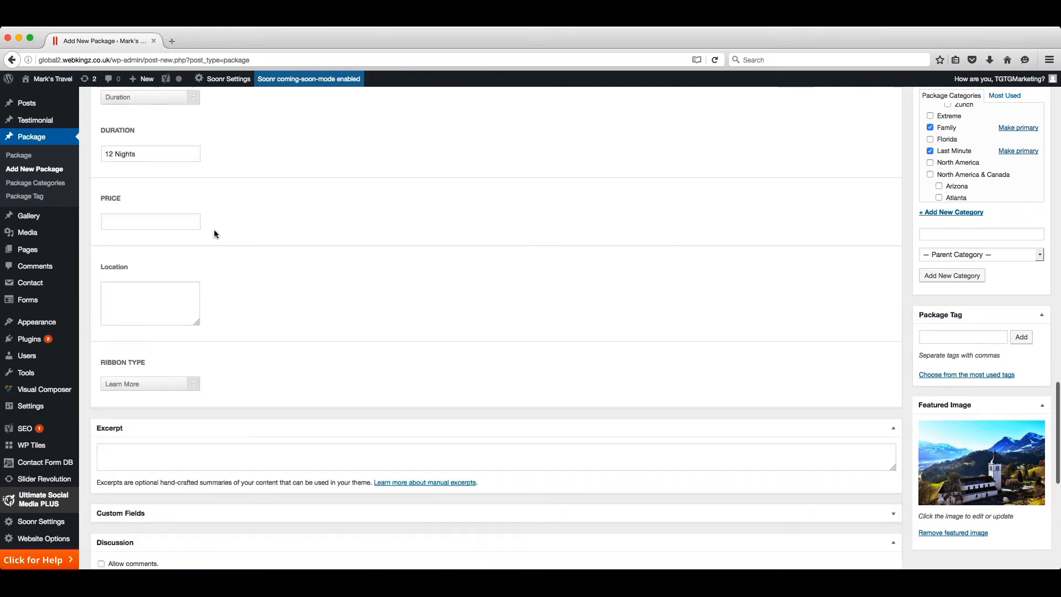
click(160, 206)
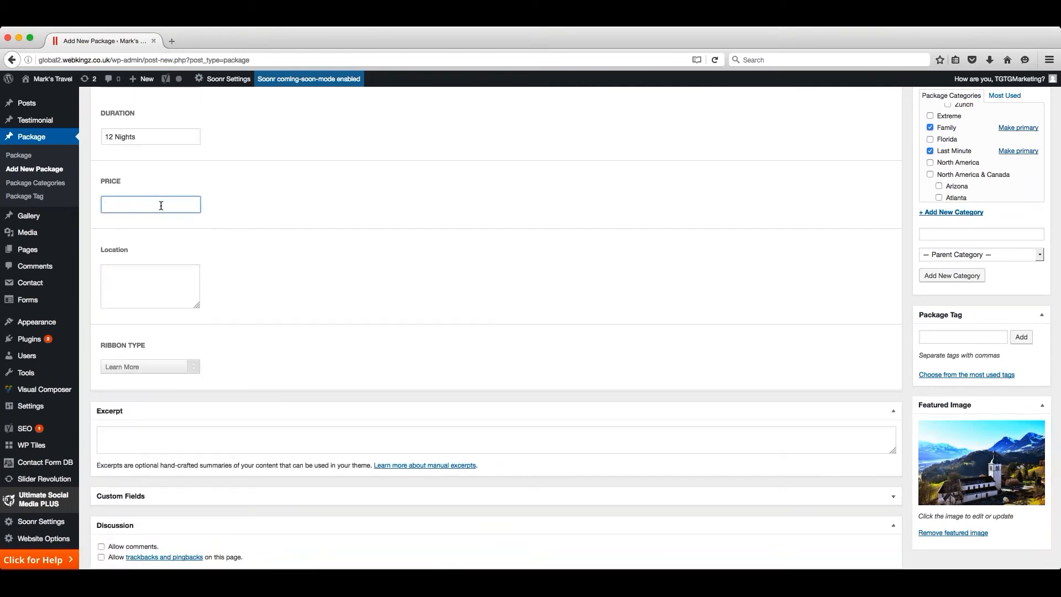
text(£2999)
click(229, 265)
- Enter "Auckland, New Zealand" as the package's location
scroll(229, 264, down, 2)
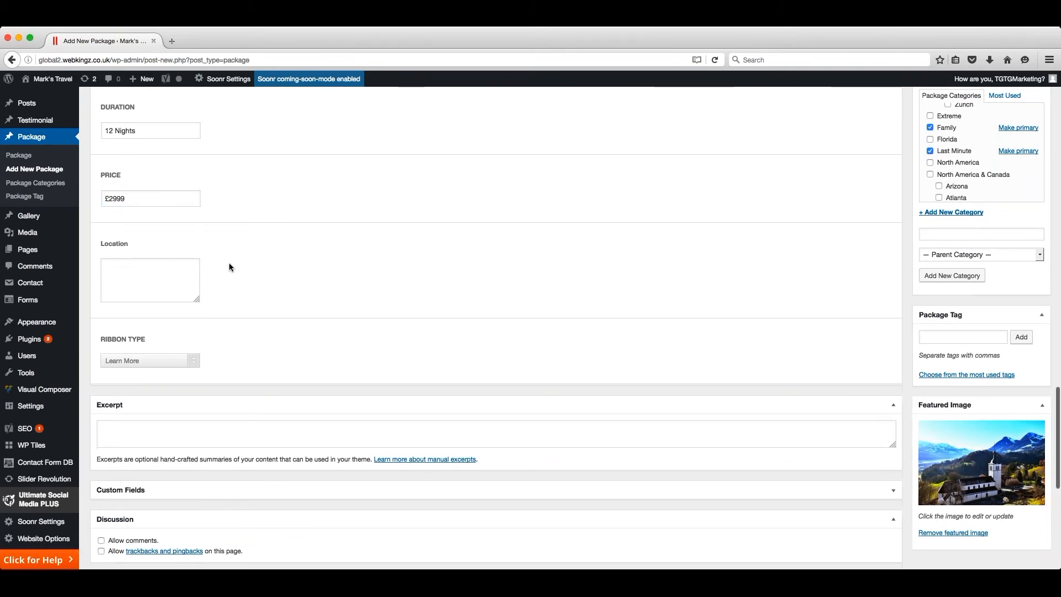
click(153, 212)
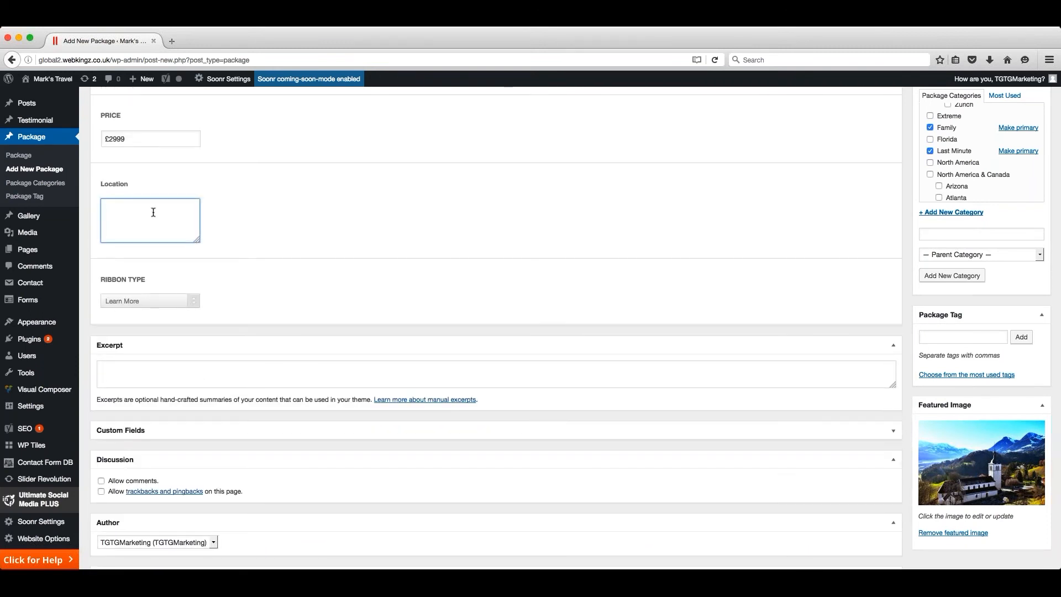
text(Auckland, New Zealand)
scroll(153, 212, down, 3)
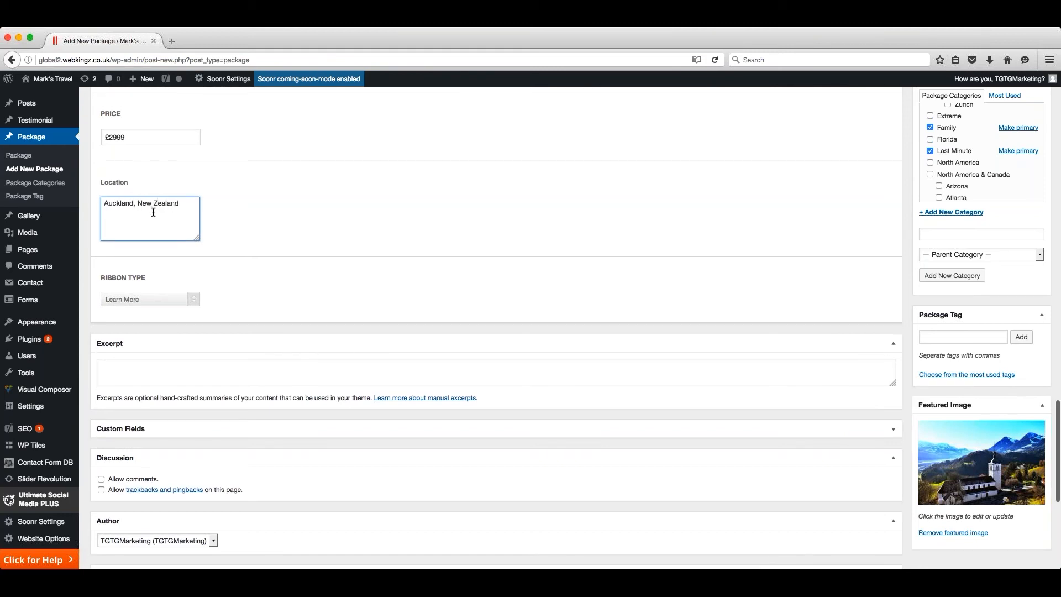
- Set the package's ribbon type to Last Minute
scroll(158, 236, down, 1)
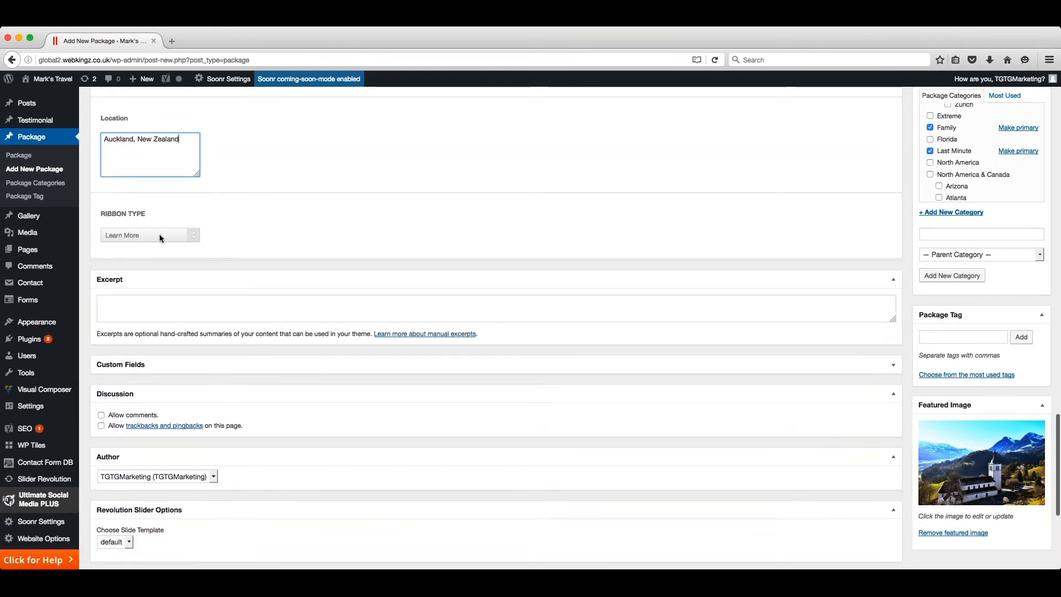
scroll(192, 238, up, 1)
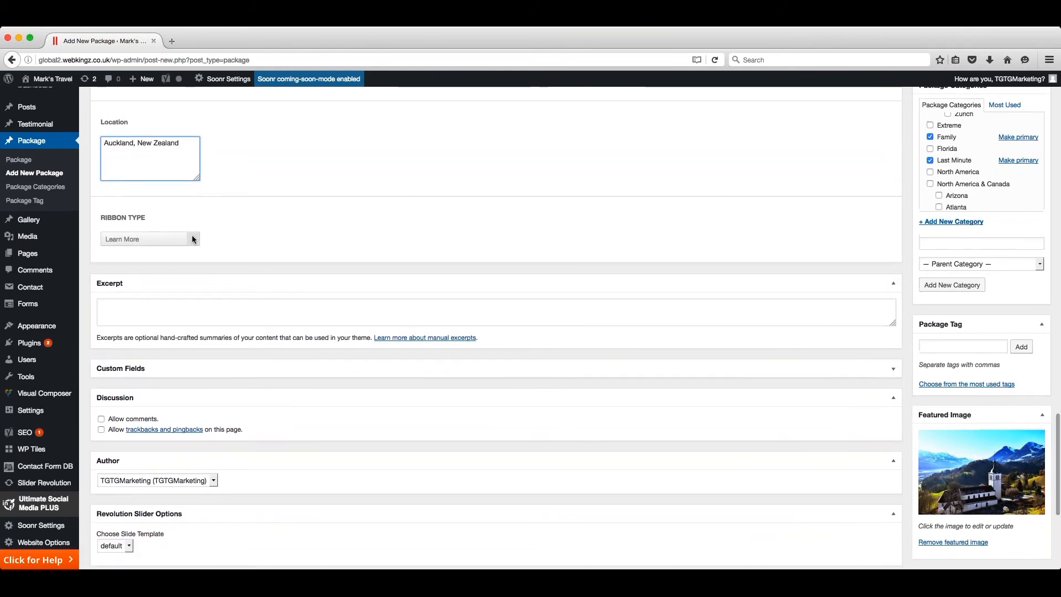
scroll(192, 237, up, 1)
click(207, 238)
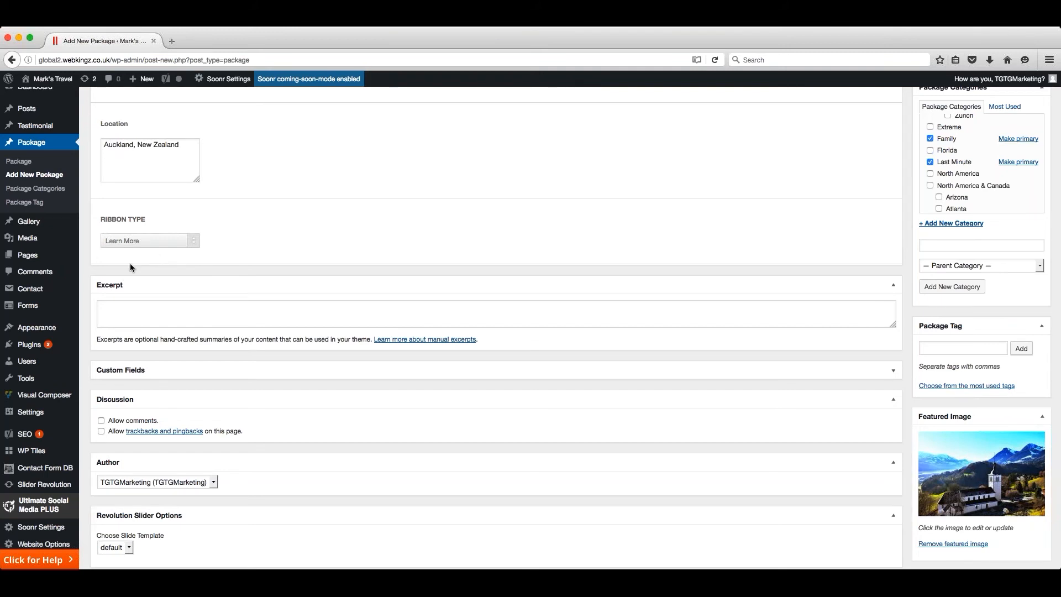
click(149, 263)
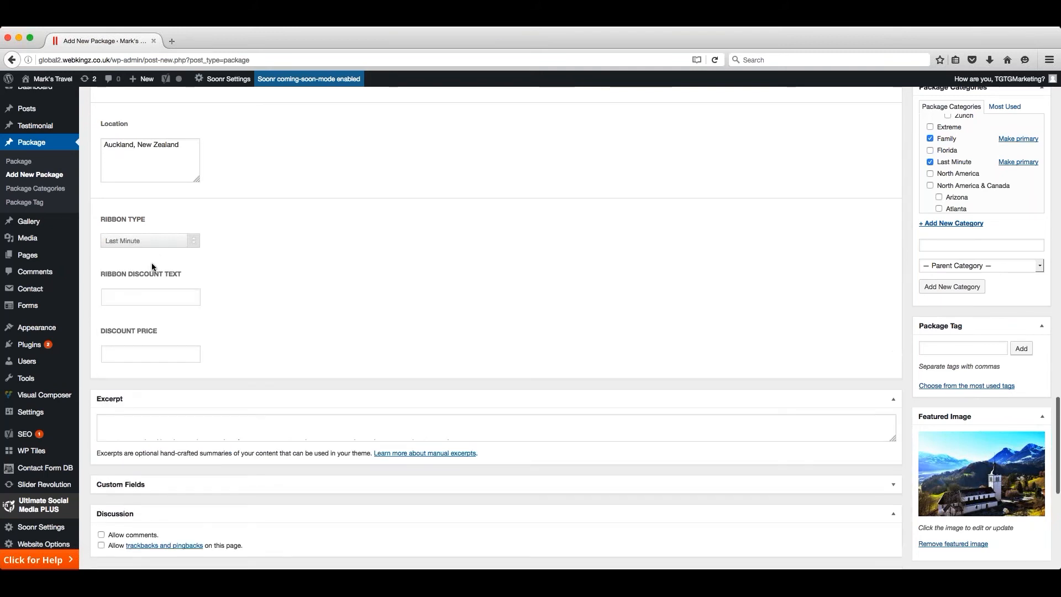
- Enter "Hurry now!" as the package's ribbon discount text
scroll(223, 276, down, 2)
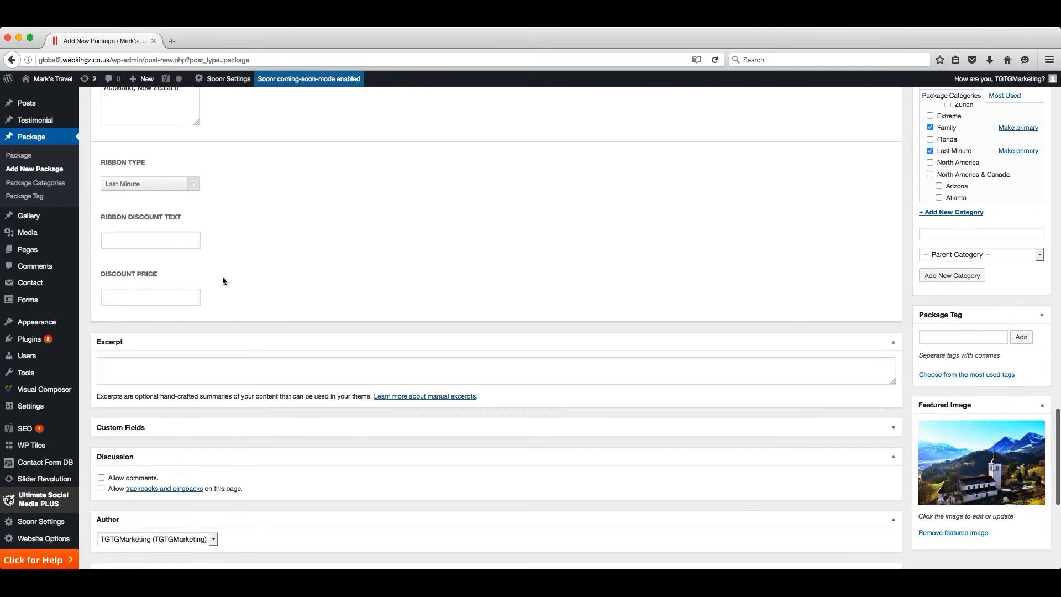
click(169, 247)
scroll(169, 247, down, 1)
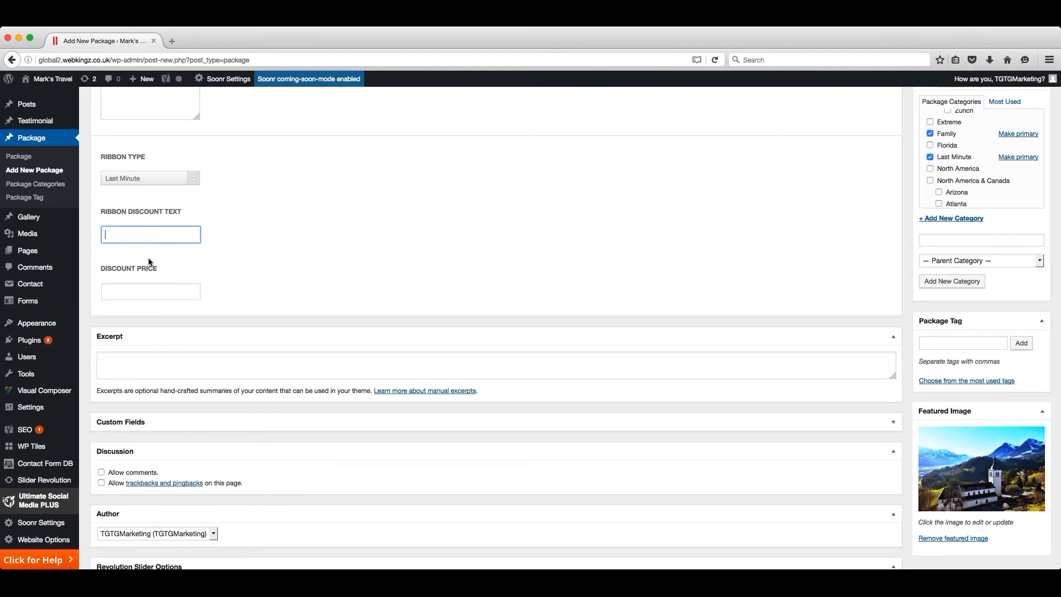
text(Hurry now!)
click(216, 231)
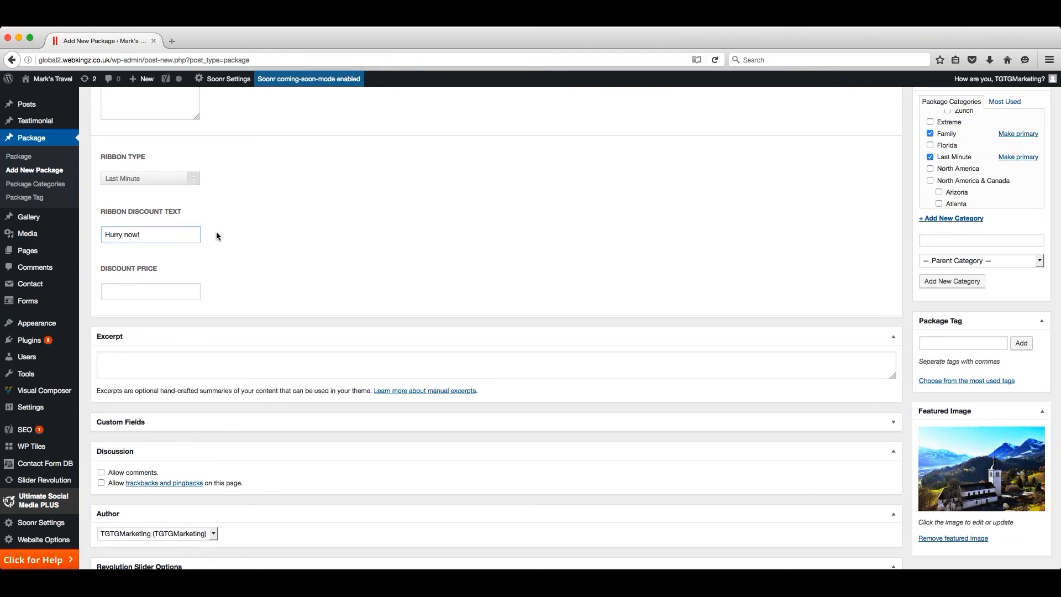
- Set the package's discount price to £2599
scroll(217, 231, down, 4)
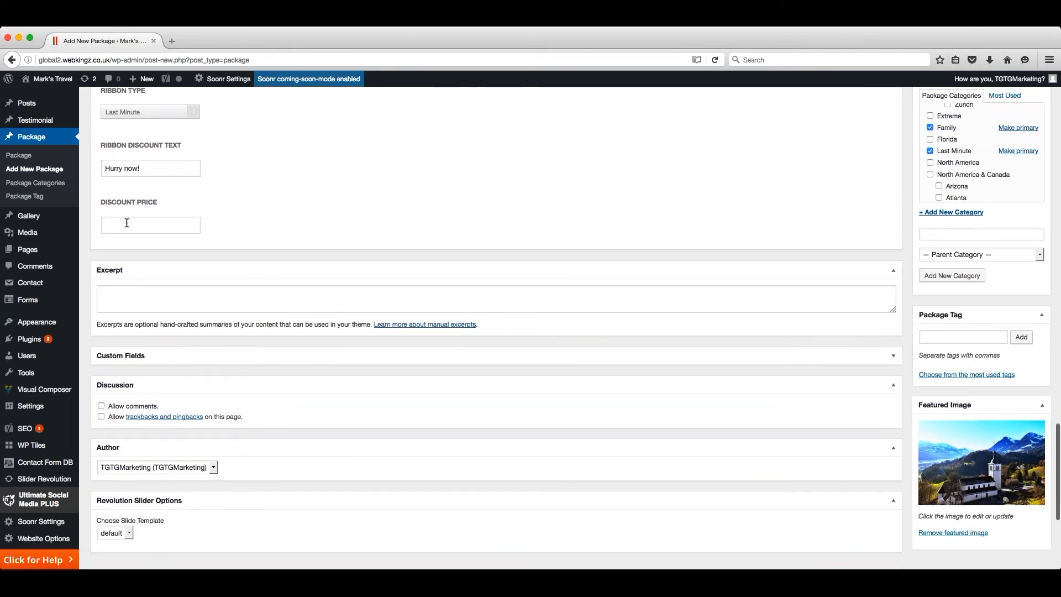
click(184, 225)
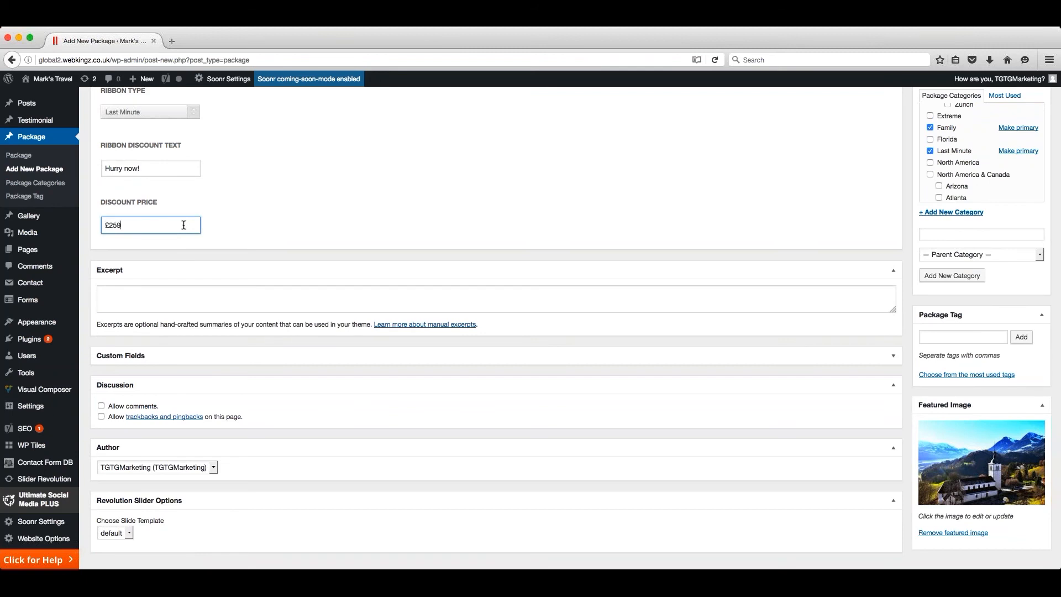
click(244, 220)
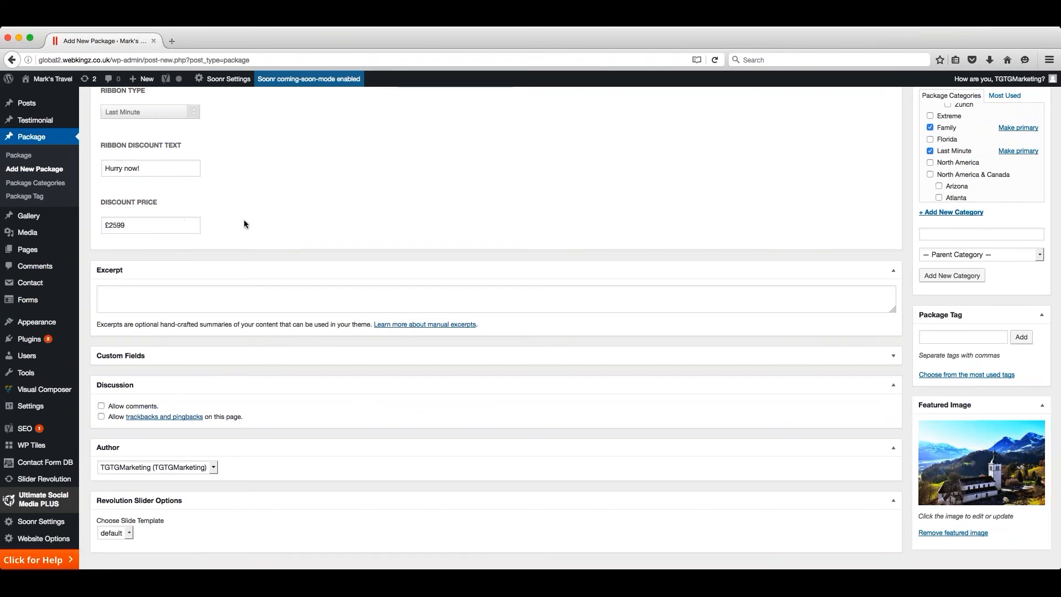
- Allow comments on the New Zealand 2 Weeks package and publish it
scroll(244, 220, down, 3)
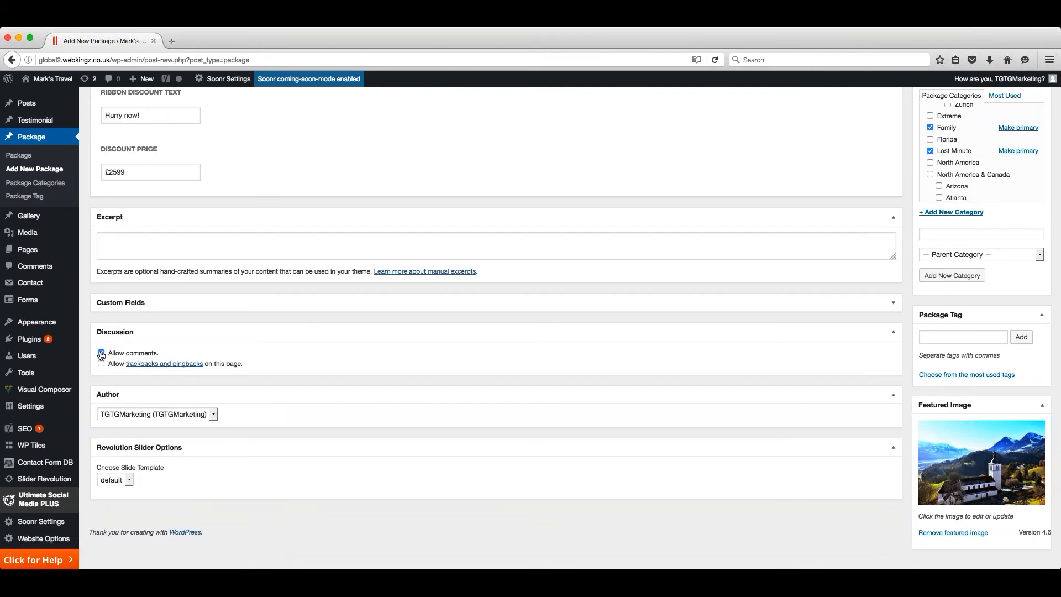
click(102, 353)
scroll(861, 357, up, 15)
scroll(860, 354, up, 10)
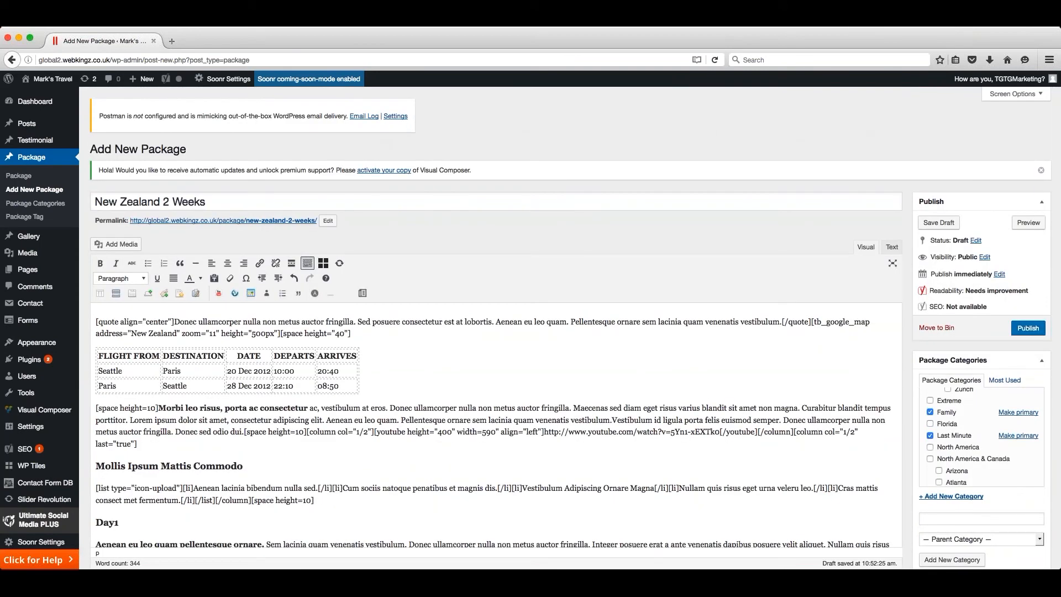
click(1026, 330)
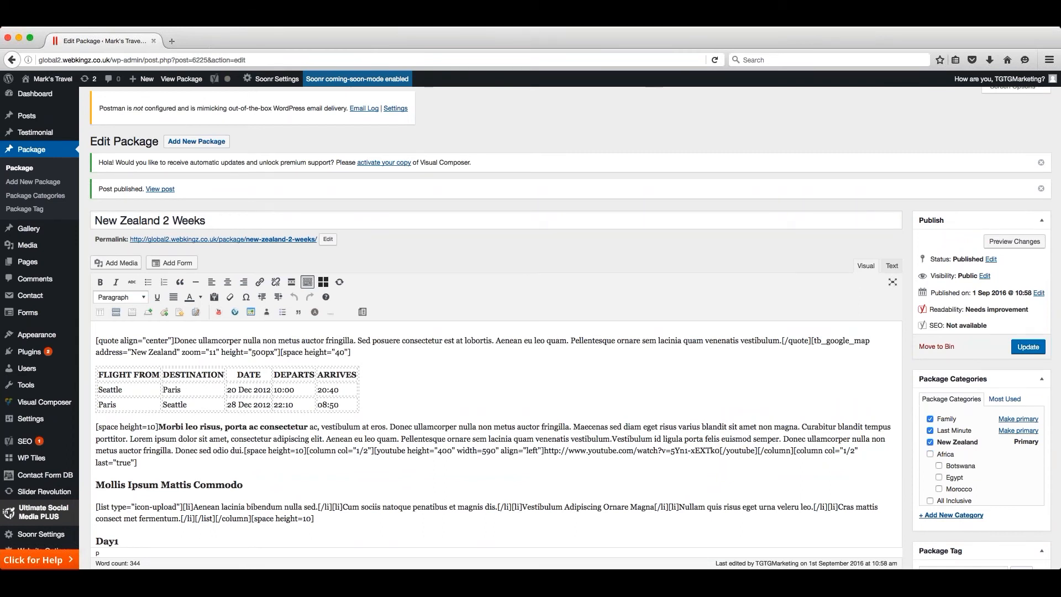
- Check the package list and view the live site's New Zealand page under Luxury Destinations, Australasia
click(25, 176)
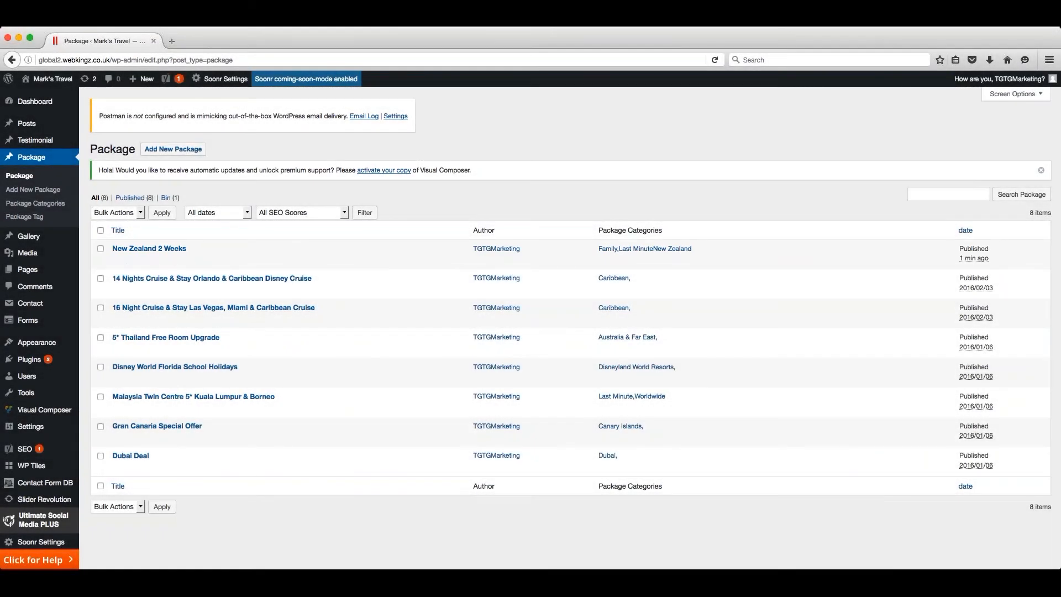
click(52, 79)
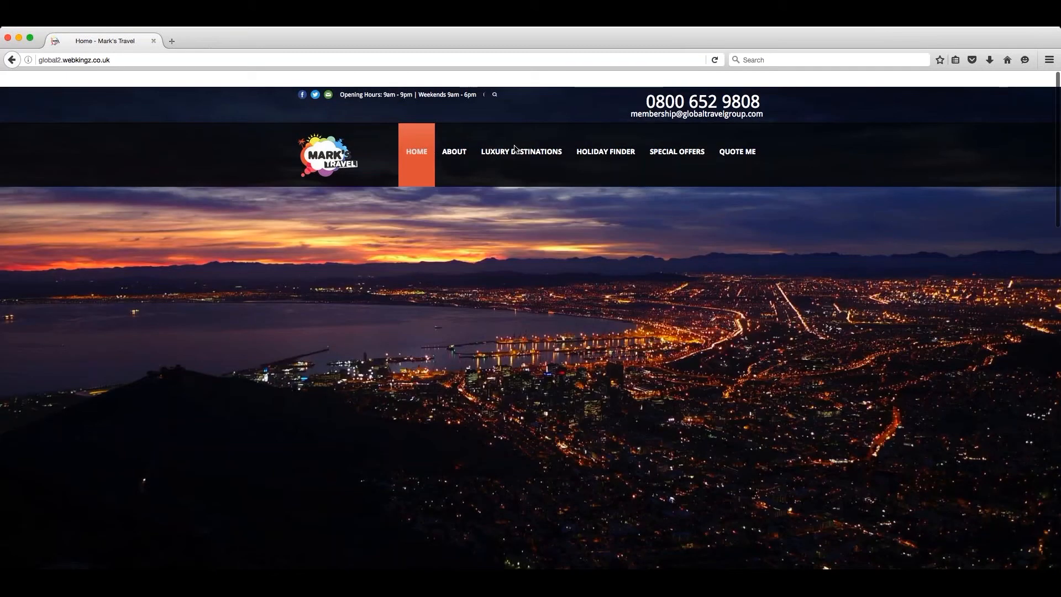
mouse_move(530, 152)
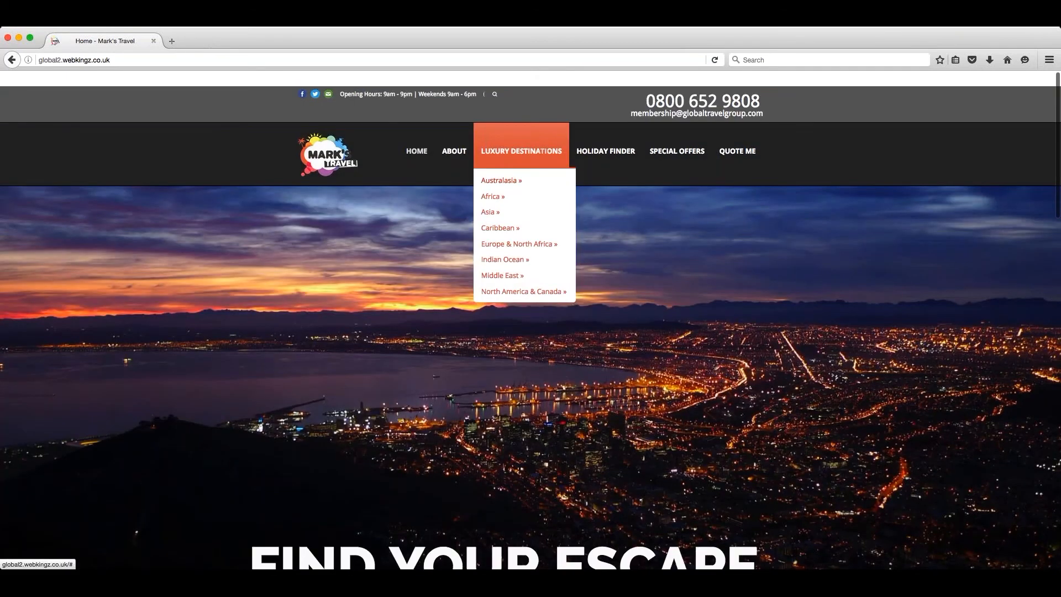
mouse_move(516, 183)
click(613, 204)
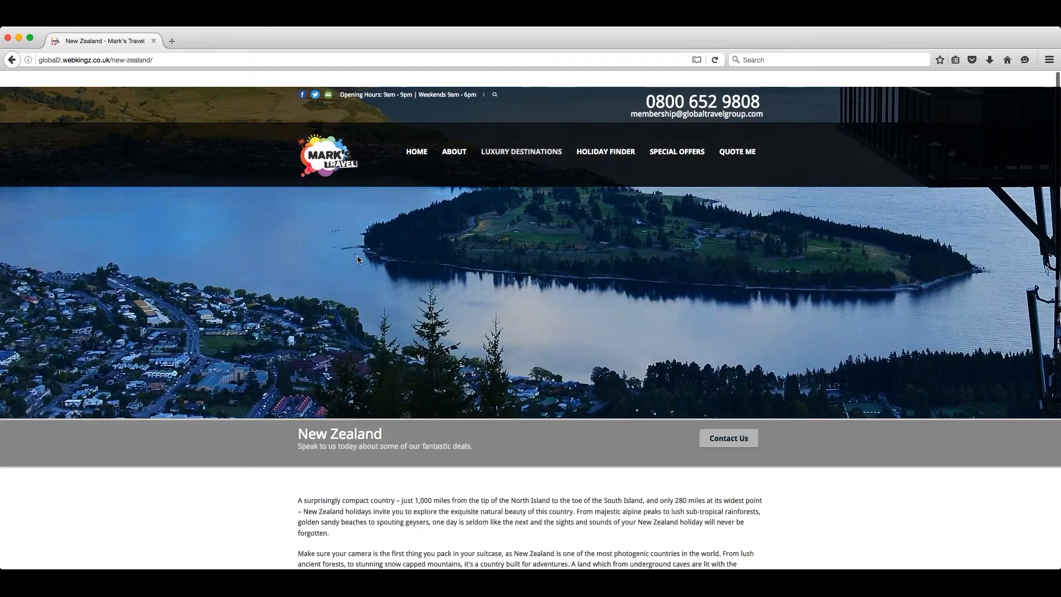
scroll(619, 311, down, 6)
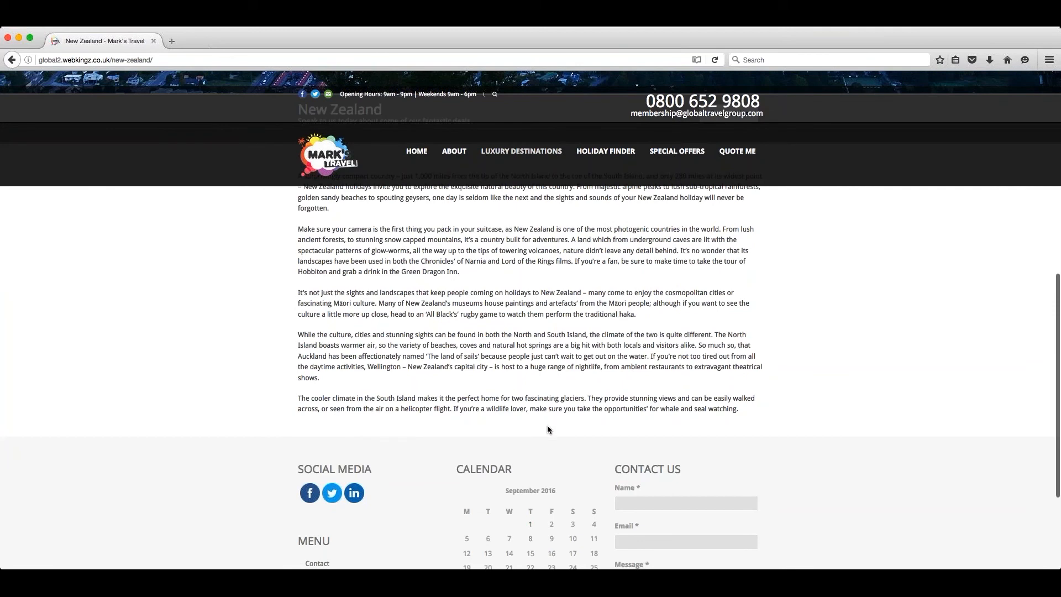
scroll(539, 430, up, 6)
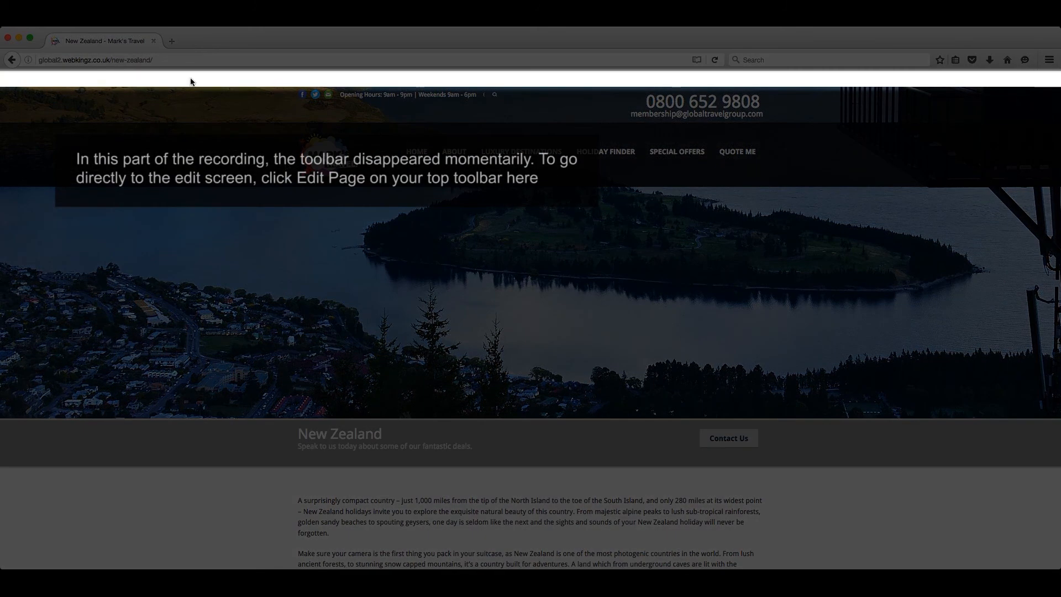
- Open the New Zealand page for editing and add a Package item in its page options
click(226, 81)
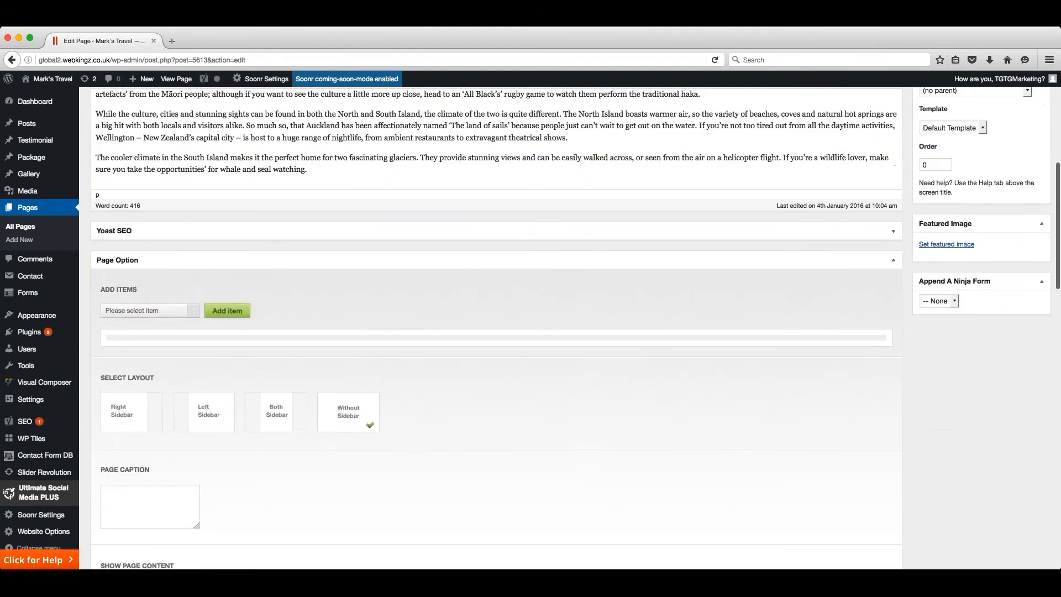
scroll(515, 233, down, 5)
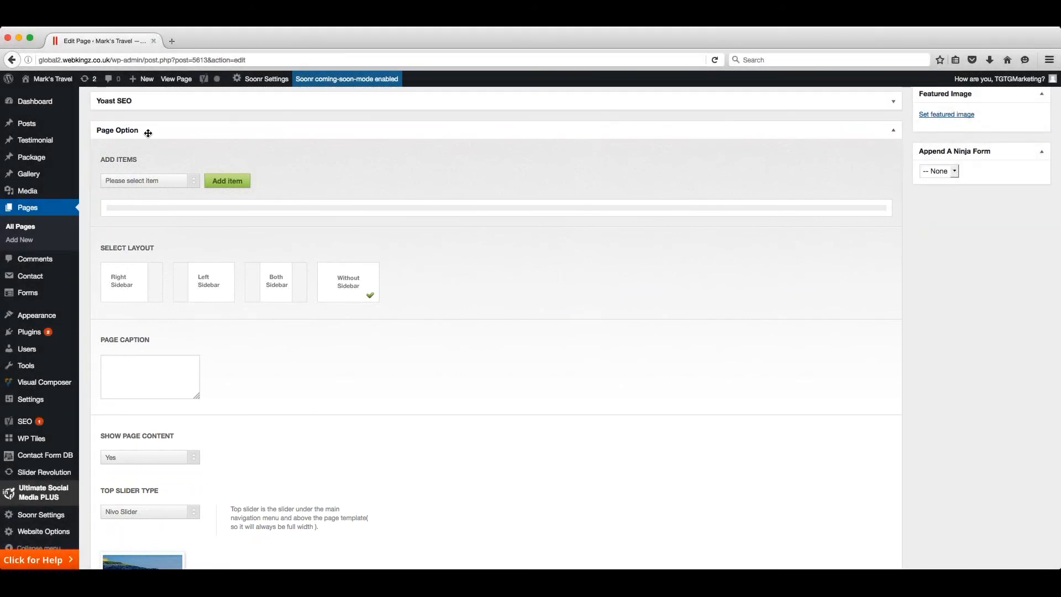
click(194, 180)
click(134, 320)
click(227, 181)
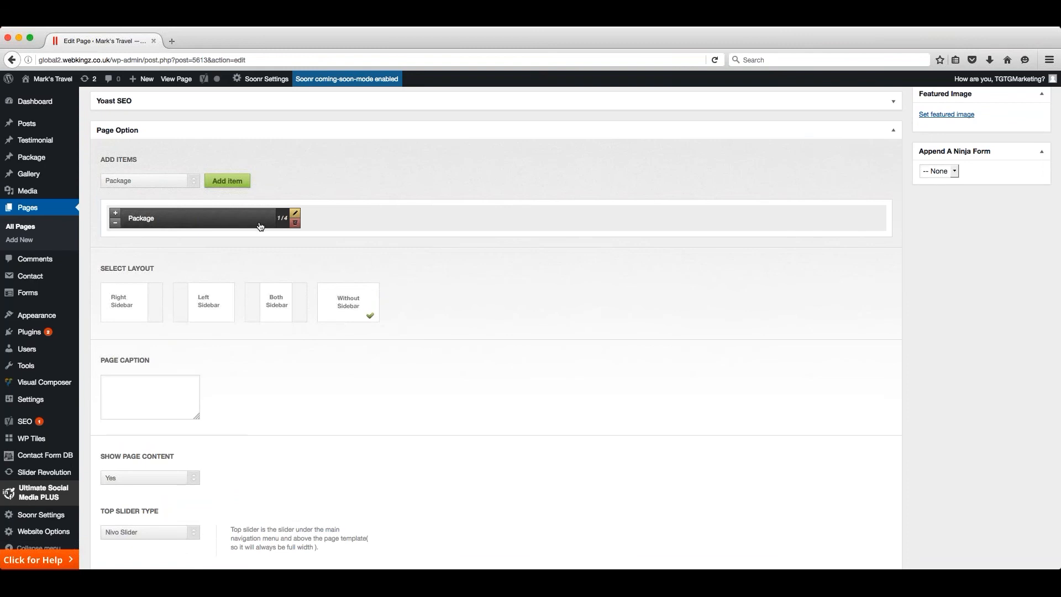
- Widen the page's Package item to full width (1/1)
click(117, 215)
click(116, 215)
click(115, 224)
click(116, 224)
click(116, 214)
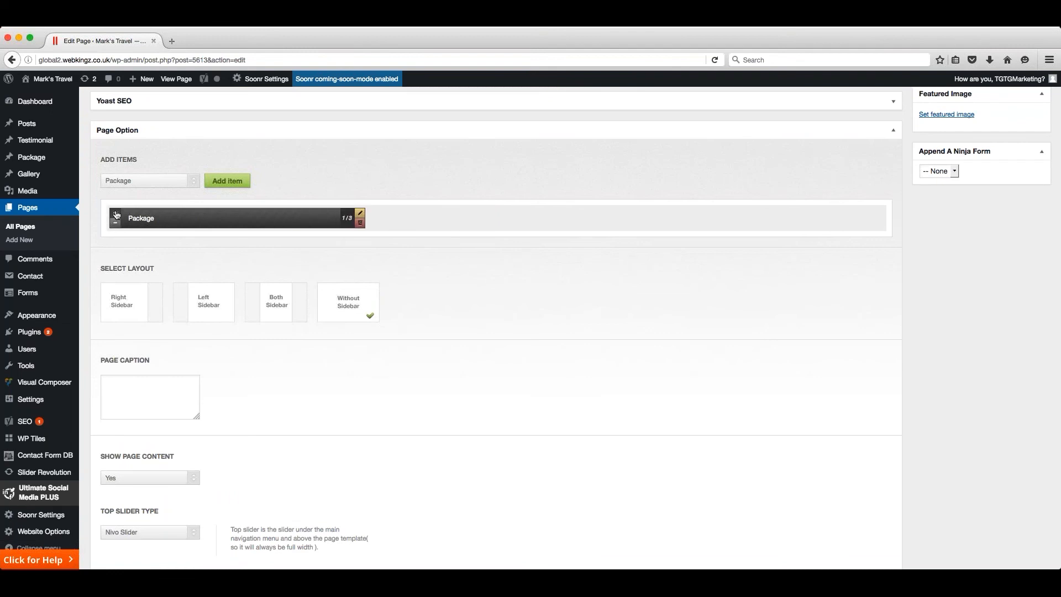
click(117, 214)
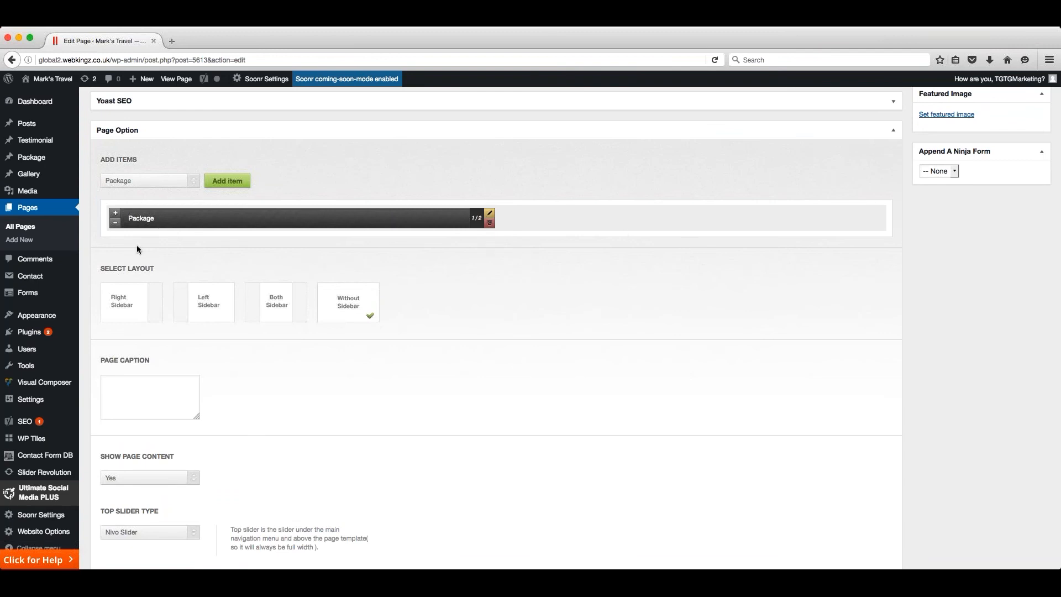
click(115, 216)
click(115, 216)
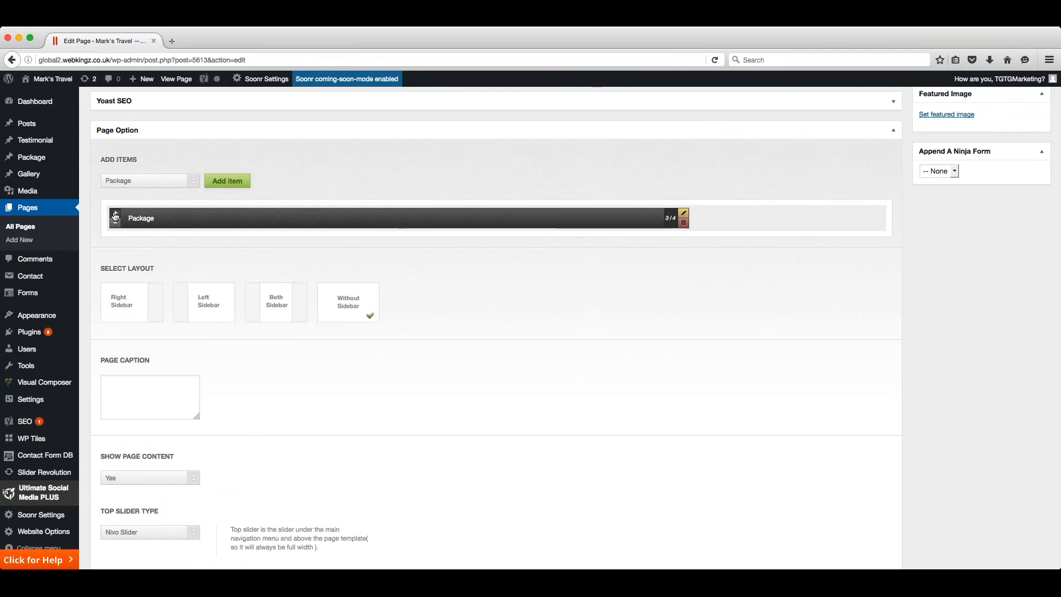
click(115, 216)
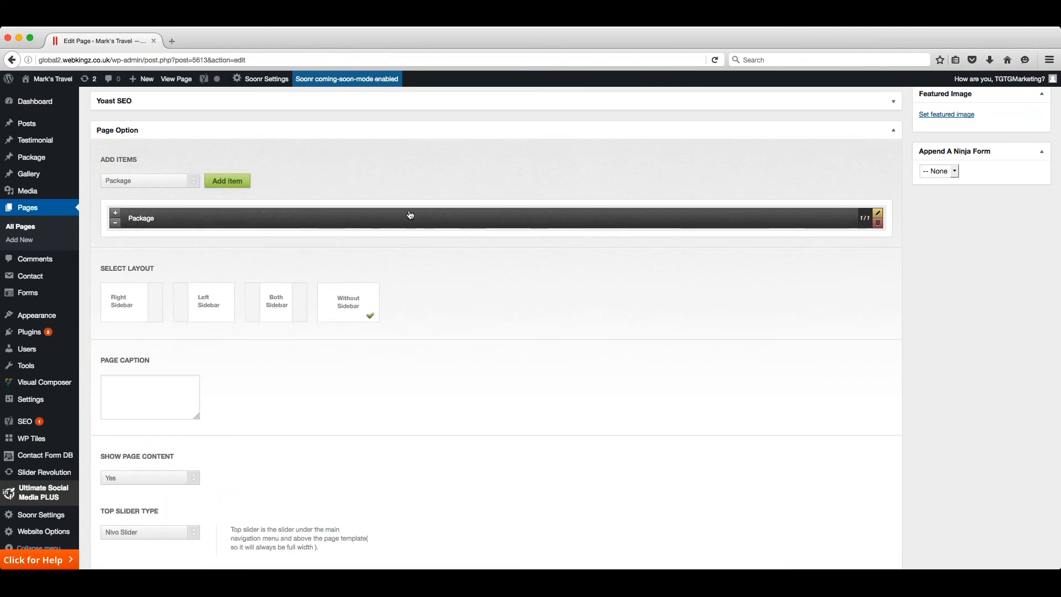
- Open the Package item's settings and enter "New Zealand Offers" as its header title
click(879, 217)
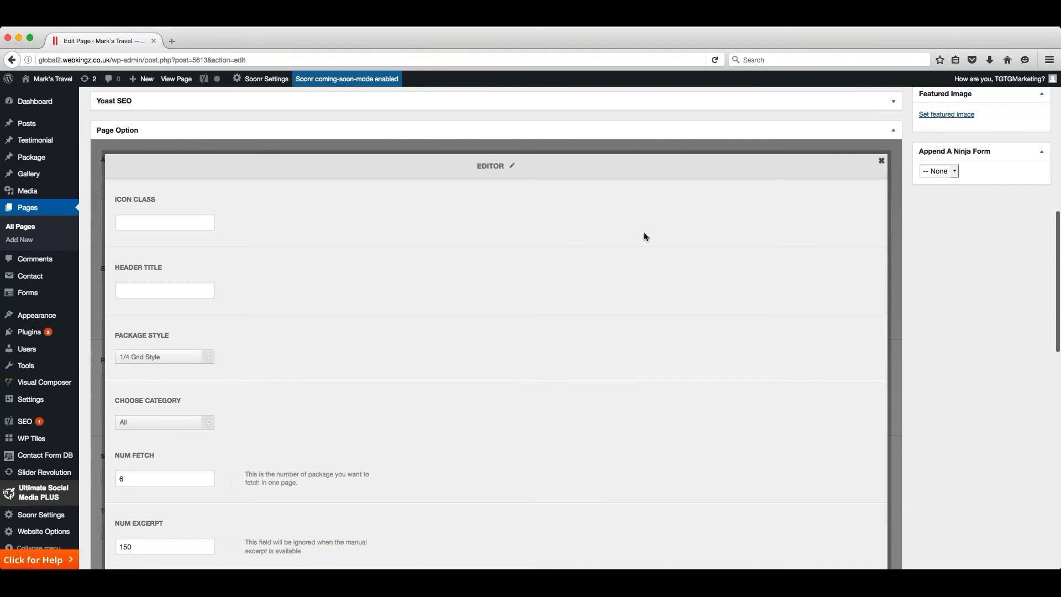
scroll(304, 268, down, 3)
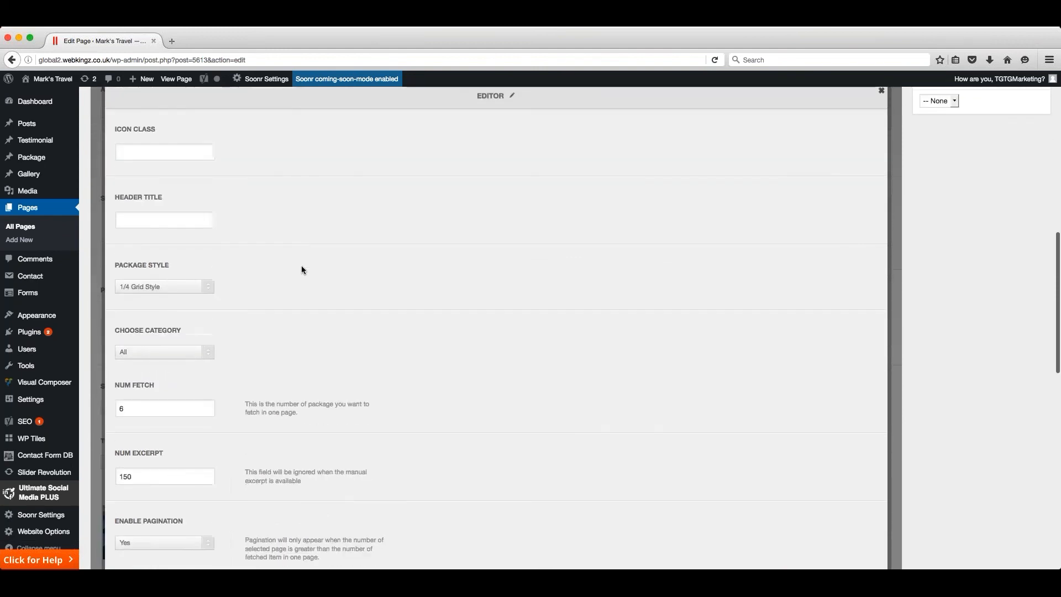
click(153, 205)
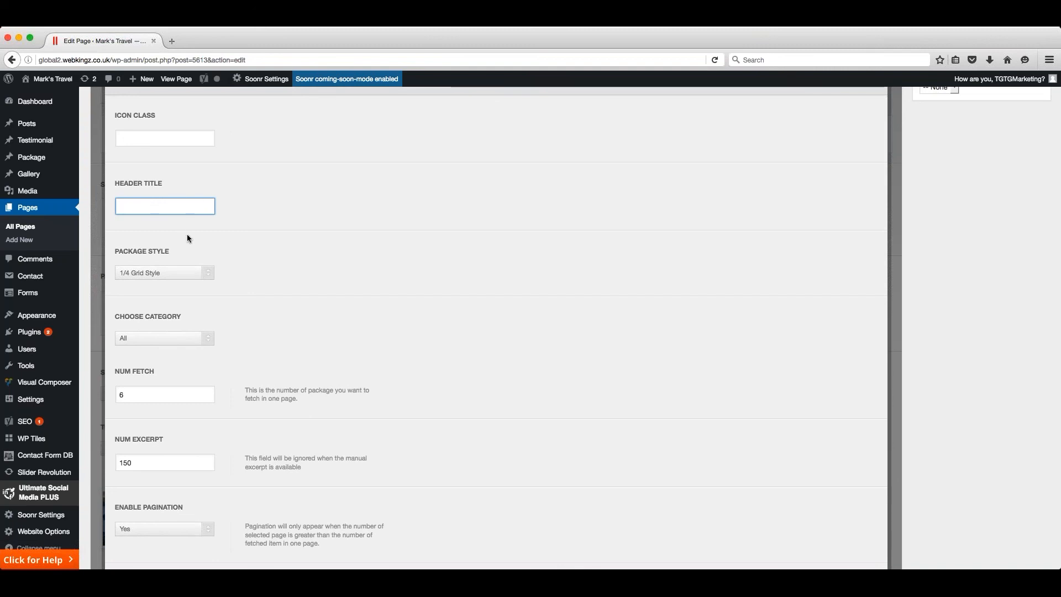
text(New Zealand Offers)
scroll(264, 237, down, 3)
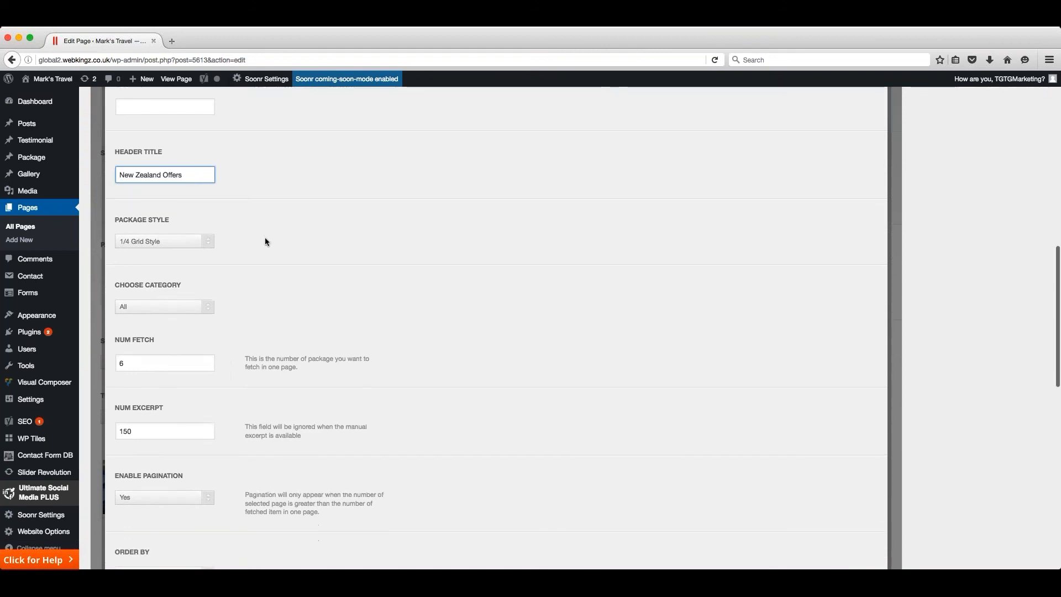
scroll(264, 241, down, 1)
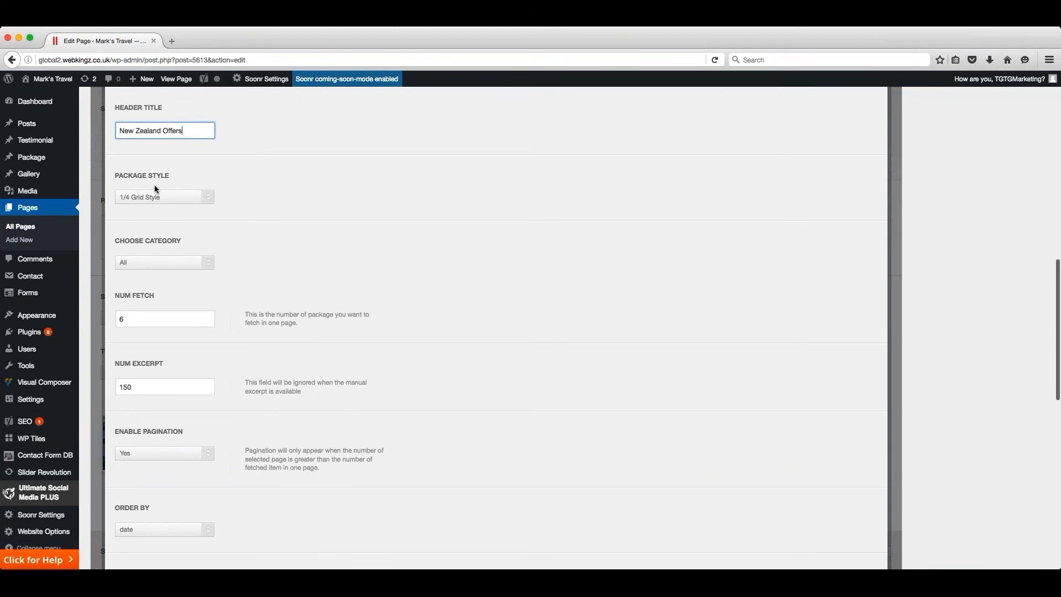
- Set the Package item's style to 1/2 Grid Style and its category to new-zealand
click(210, 201)
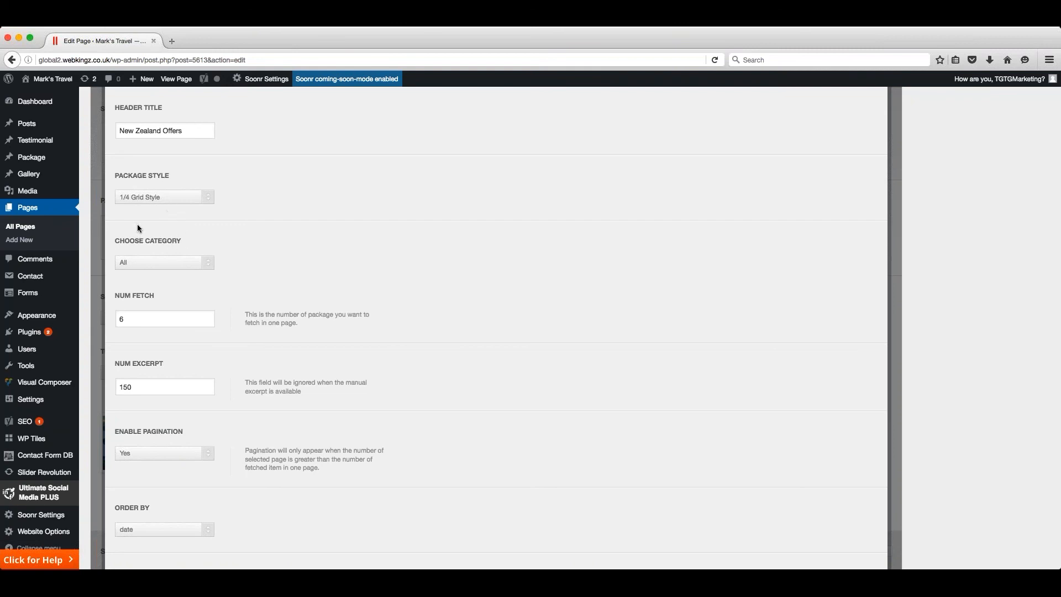
scroll(256, 226, down, 3)
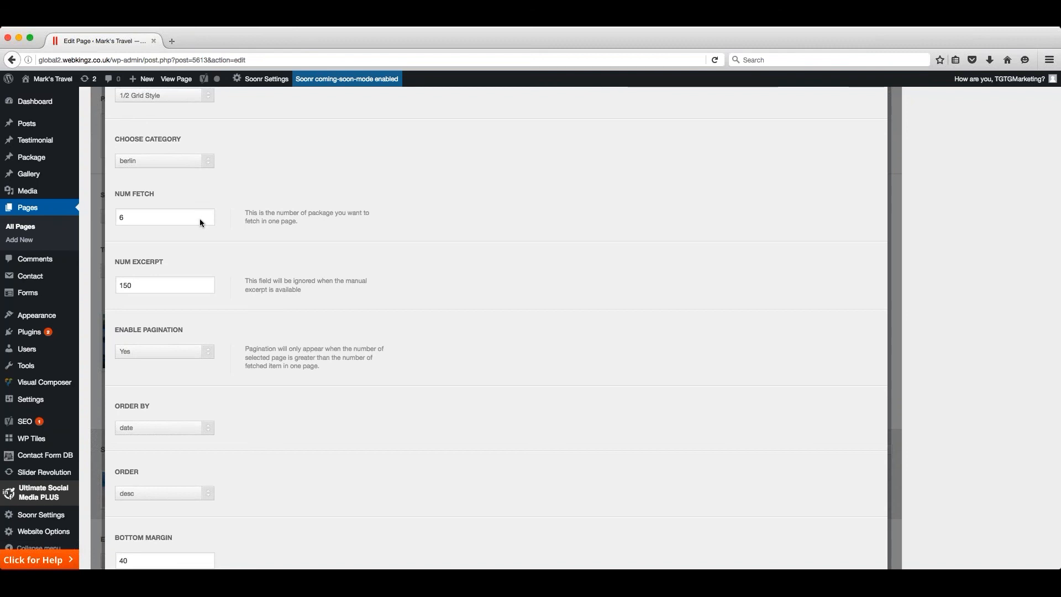
click(151, 273)
scroll(248, 159, up, 1)
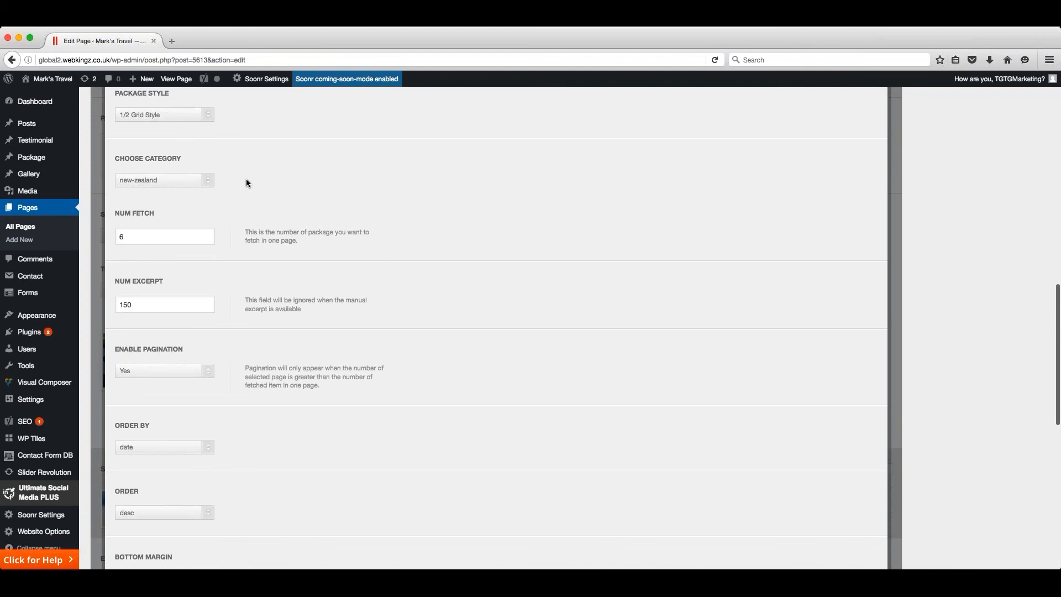
scroll(248, 183, down, 2)
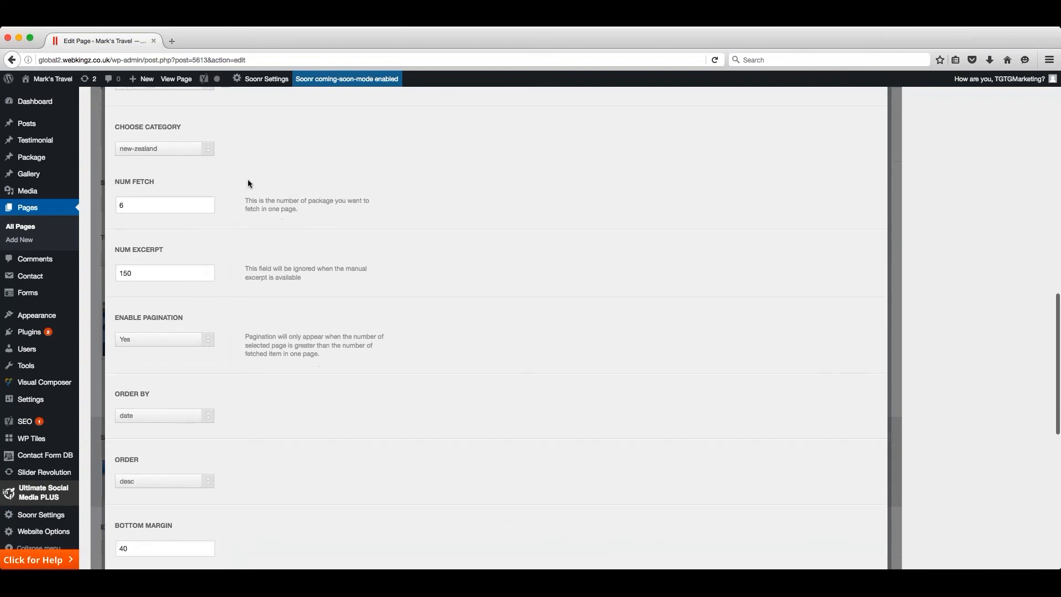
- Set the Package item's number of packages fetched per page to 4
scroll(248, 183, down, 1)
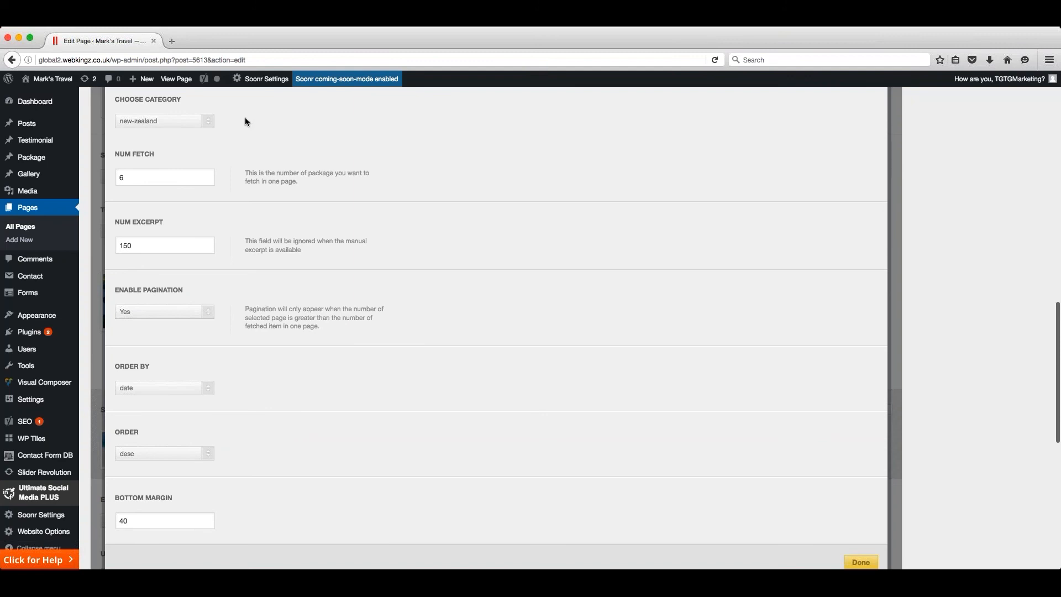
scroll(244, 119, down, 1)
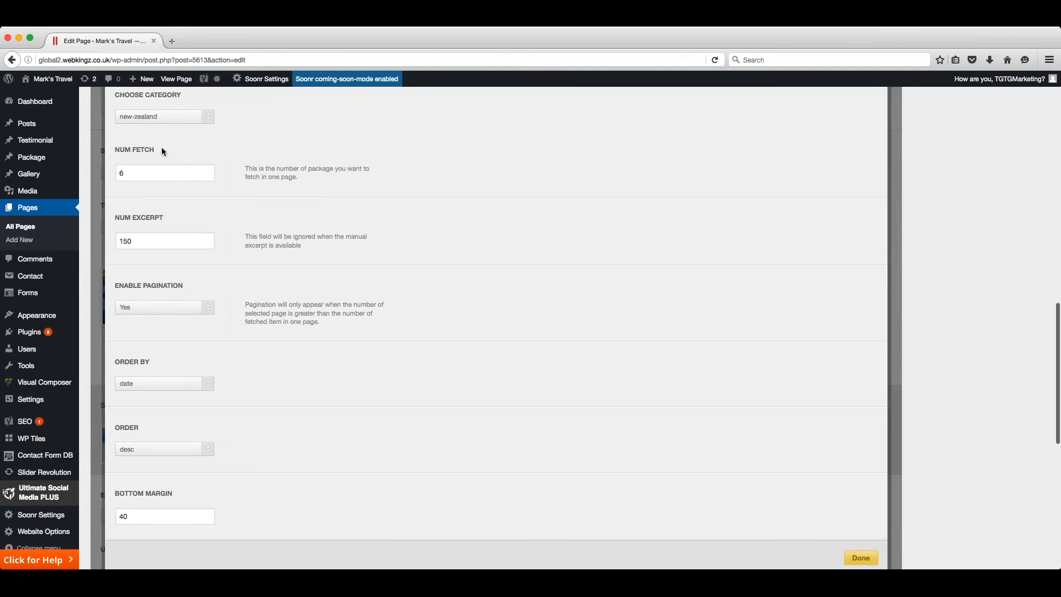
click(157, 173)
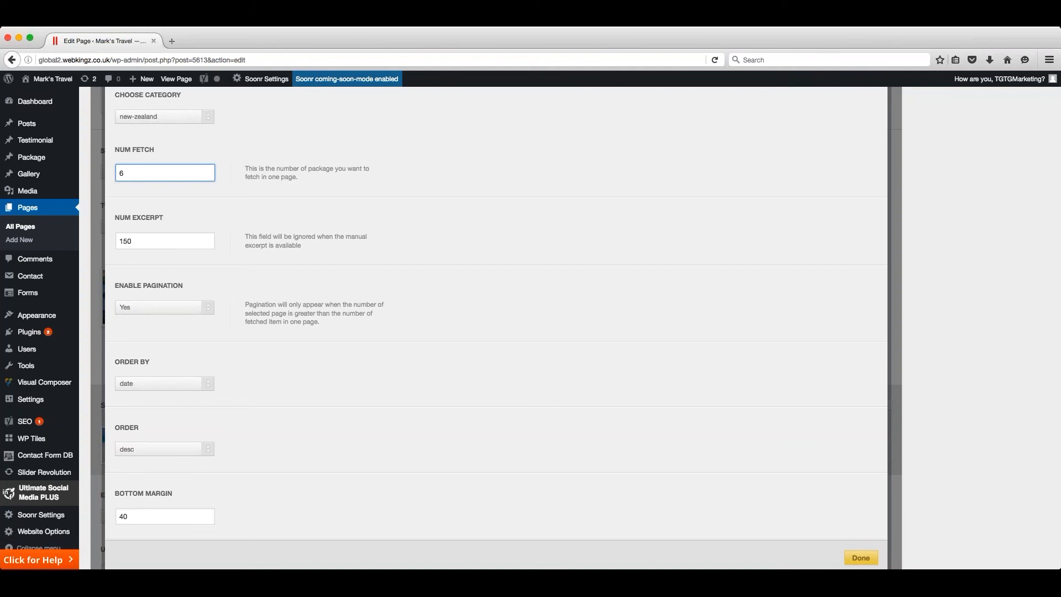
scroll(139, 171, down, 1)
double_click(140, 171)
text(4)
click(224, 172)
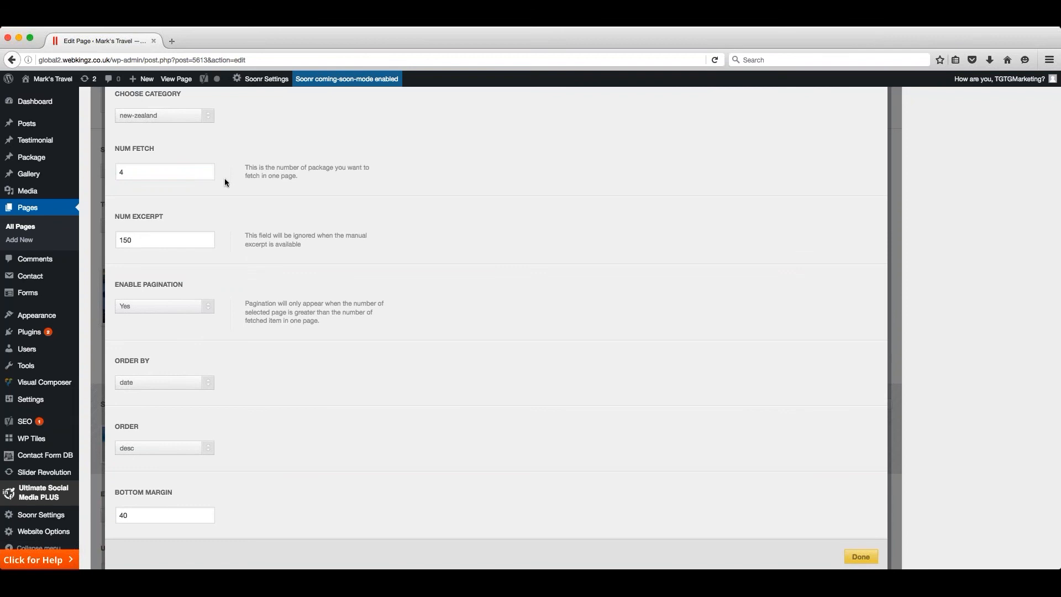
- Accept the Package item's settings with its remaining options as they are and update the New Zealand page
scroll(223, 175, down, 3)
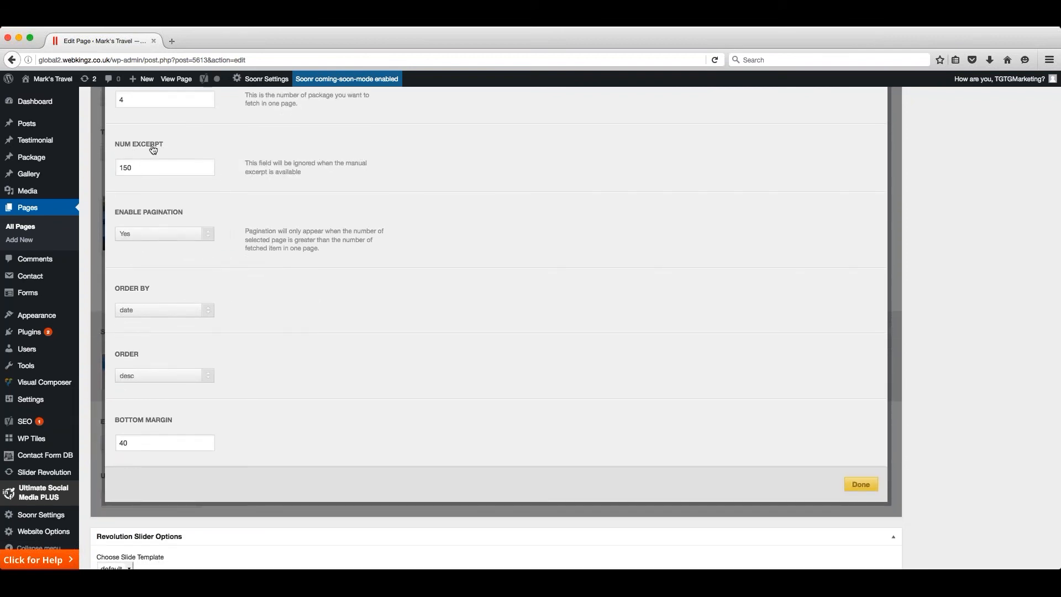
scroll(153, 150, down, 2)
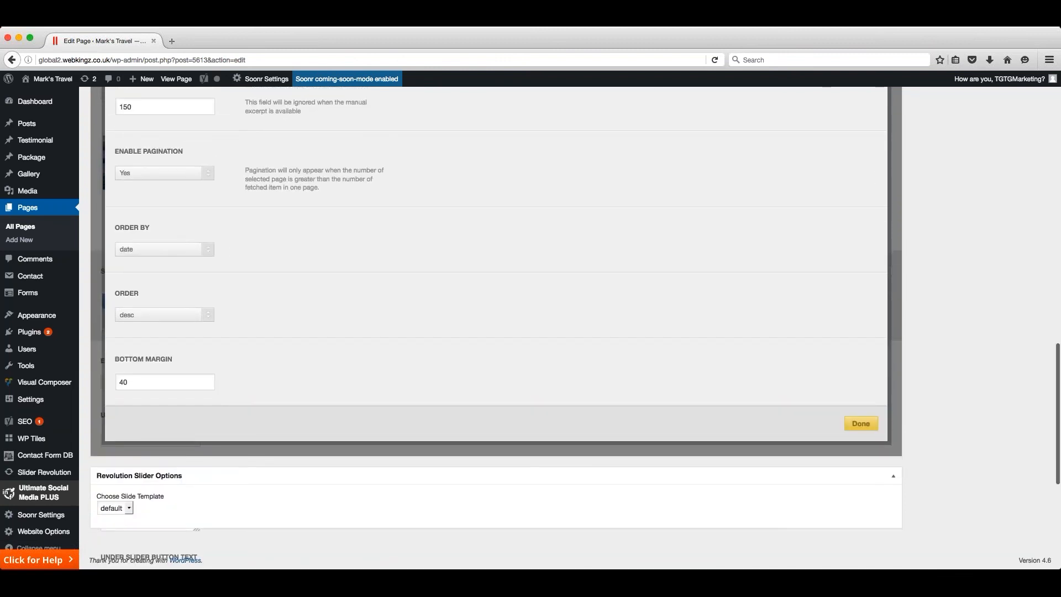
scroll(210, 170, up, 2)
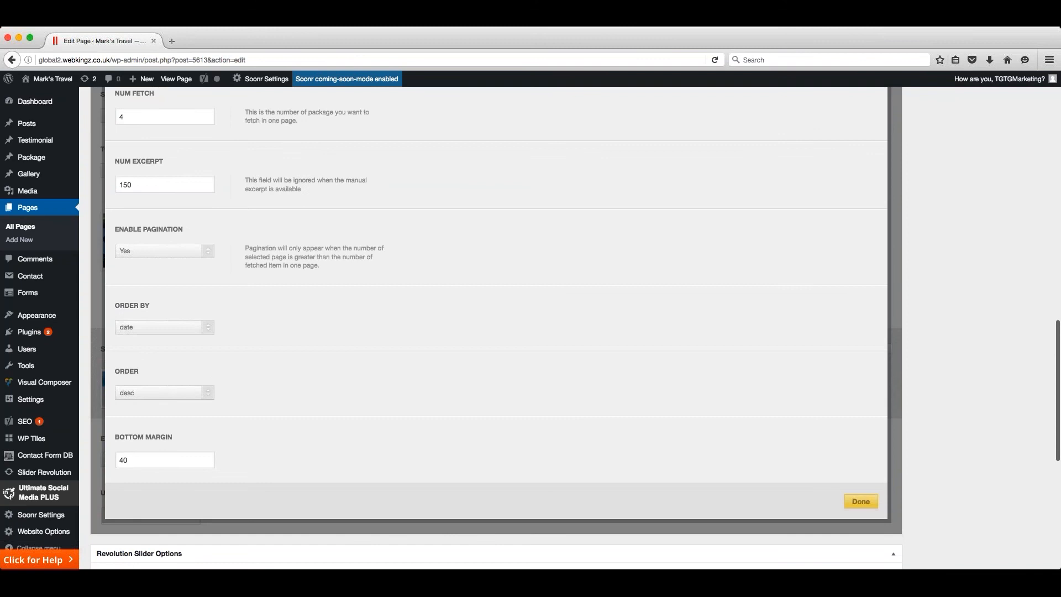
scroll(205, 249, down, 1)
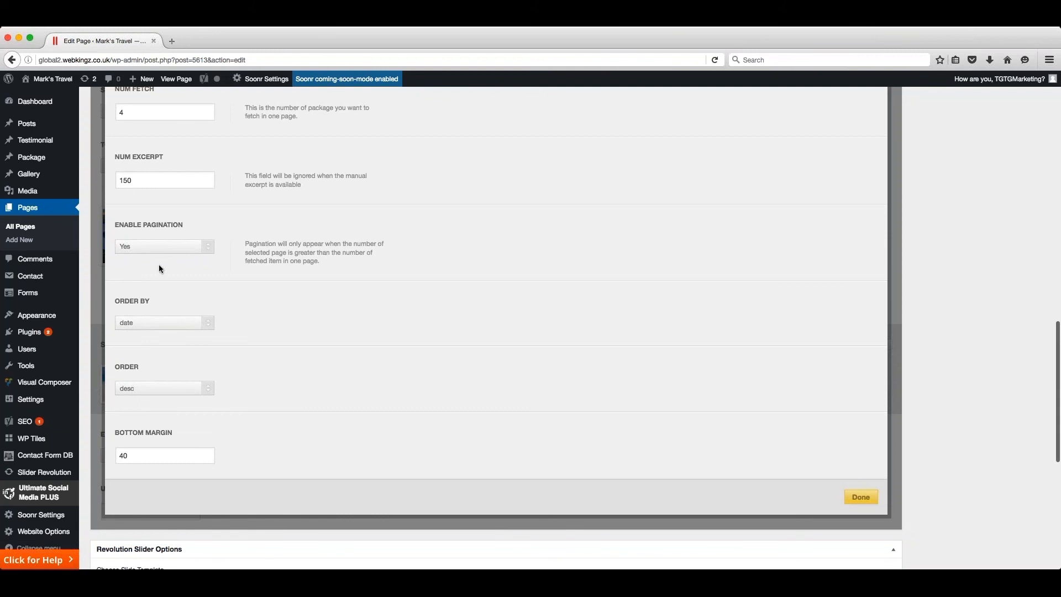
scroll(228, 250, down, 3)
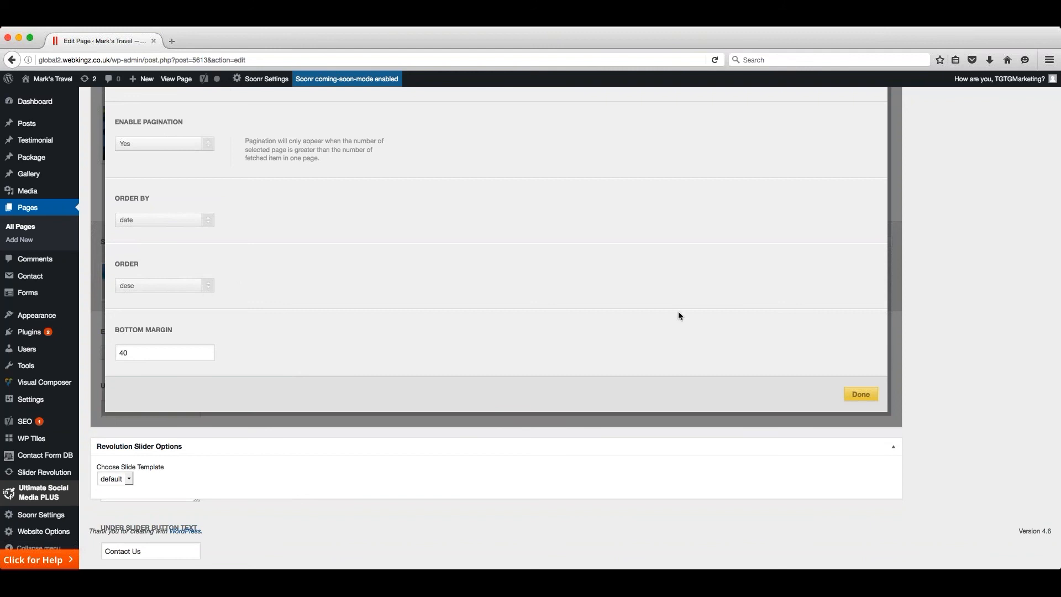
click(861, 395)
scroll(886, 387, up, 10)
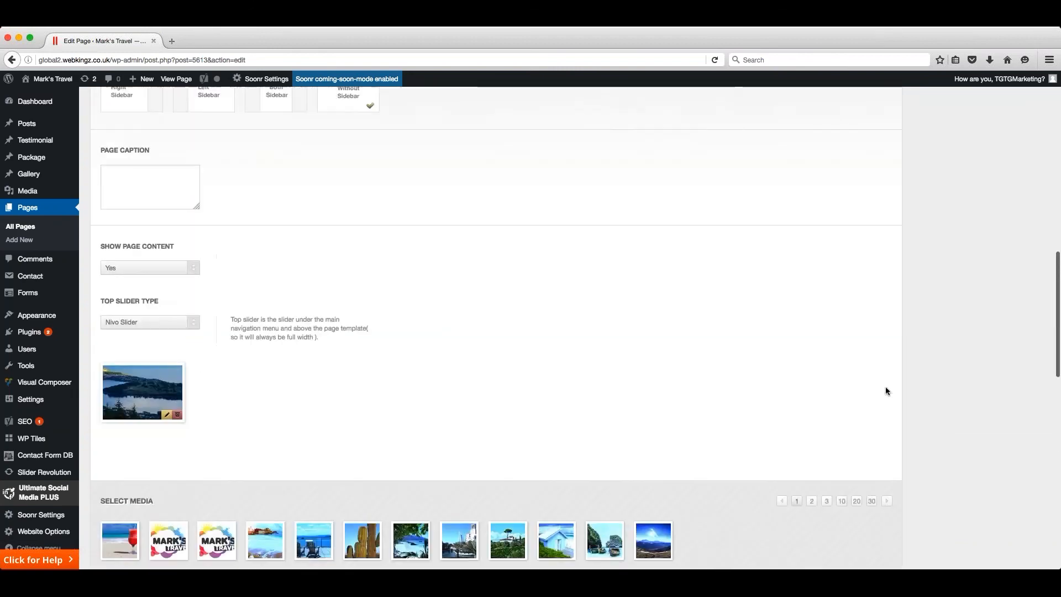
scroll(886, 386, up, 7)
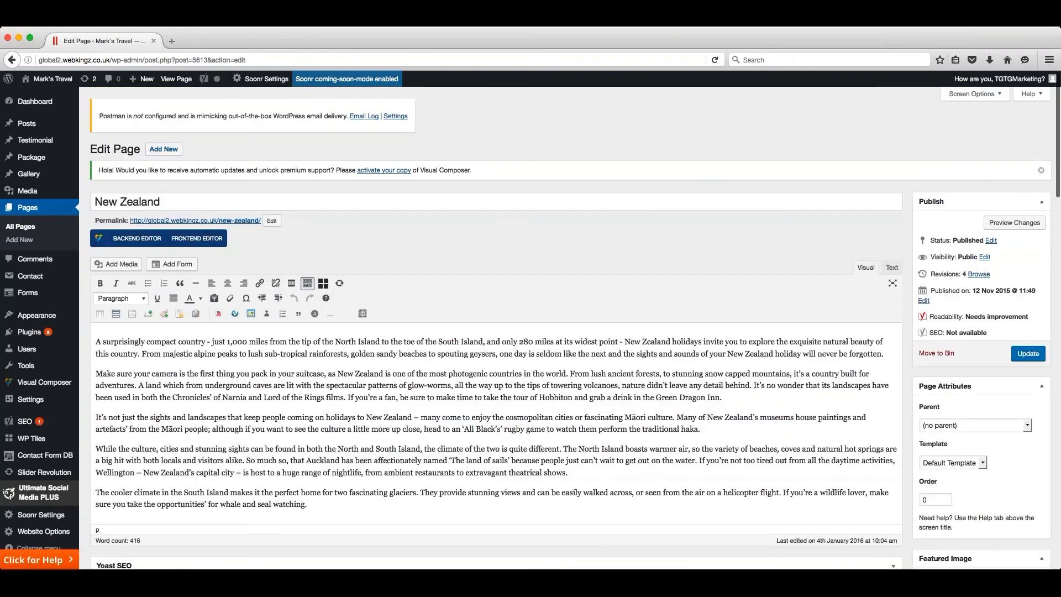
click(1027, 355)
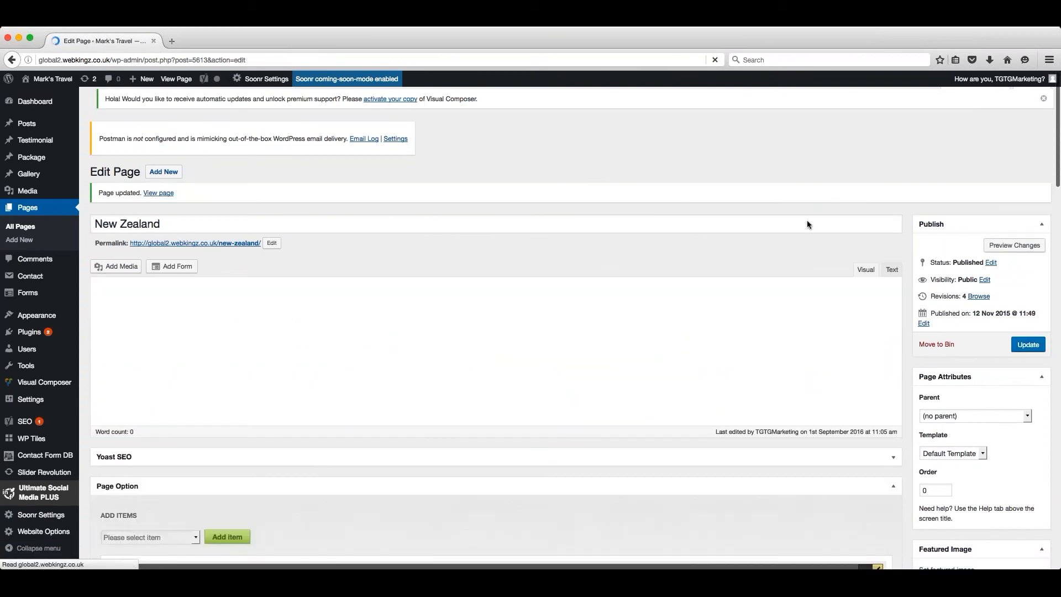
- View the live New Zealand page and examine the package listing under New Zealand Offers
click(176, 79)
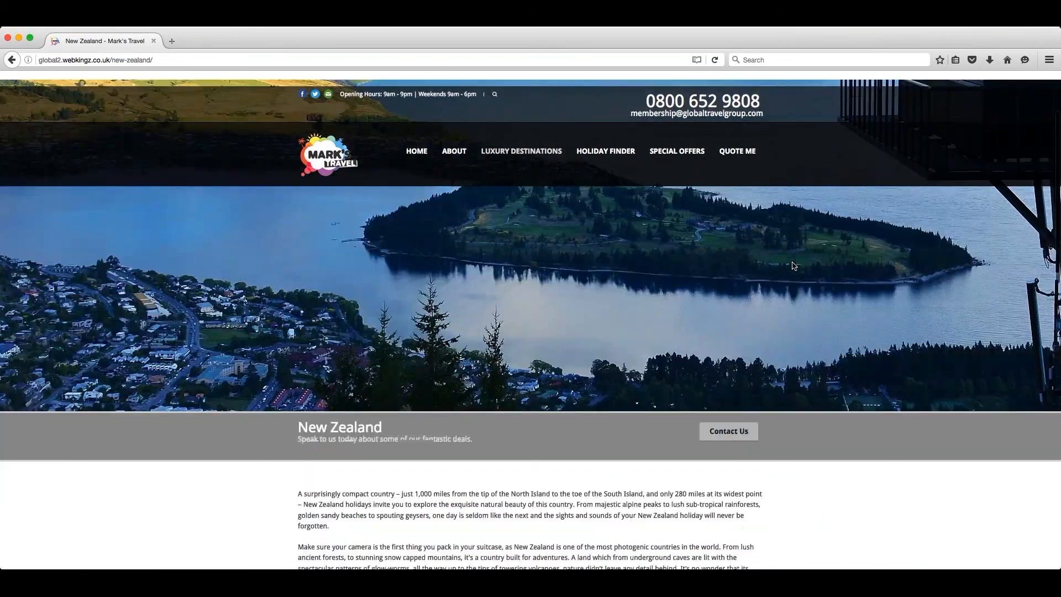
scroll(793, 265, down, 10)
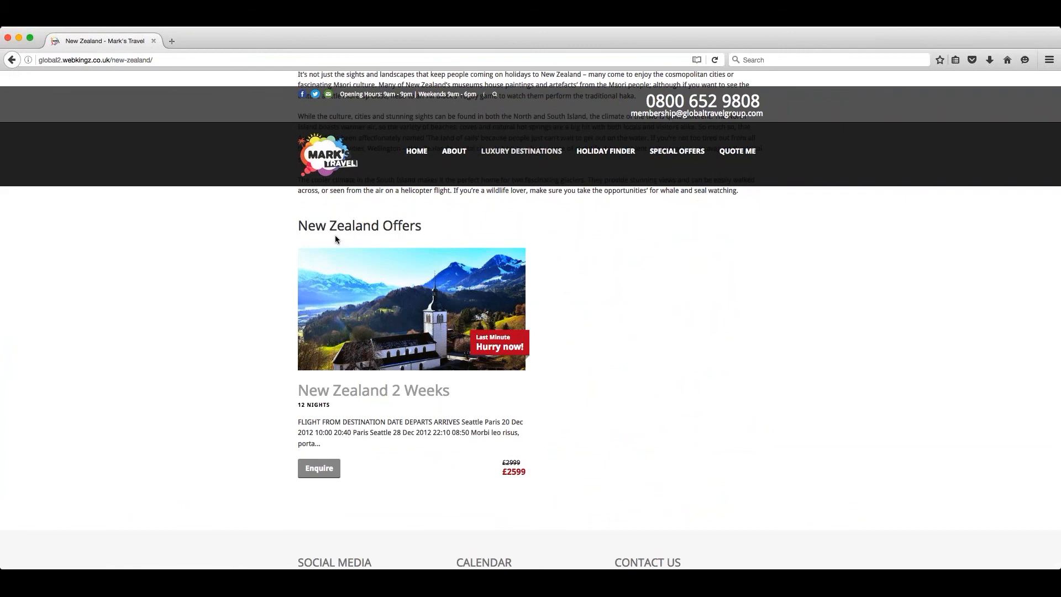
scroll(416, 230, down, 2)
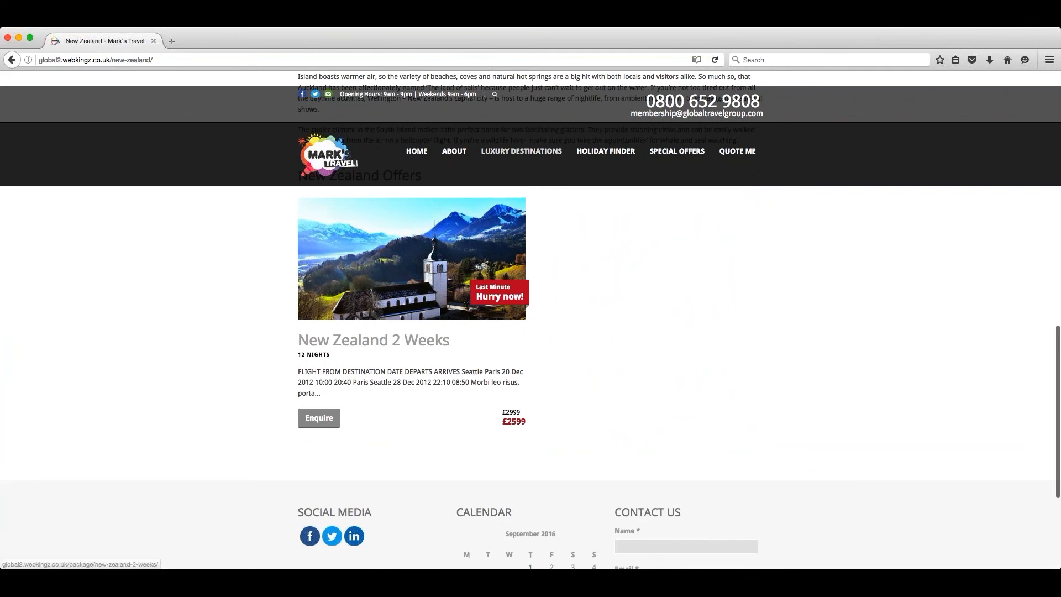
scroll(417, 235, up, 1)
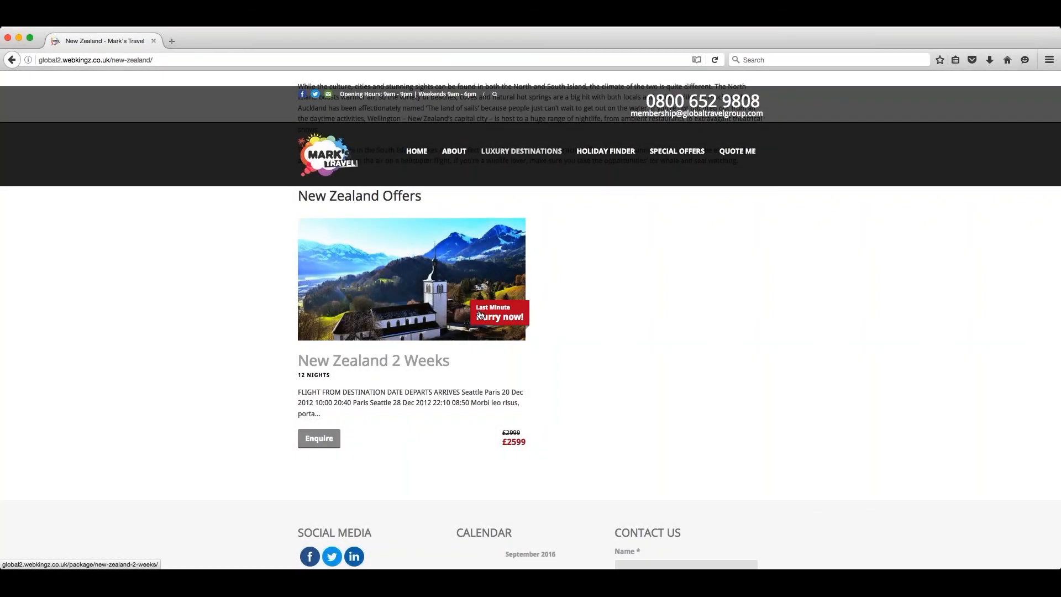
scroll(499, 321, down, 1)
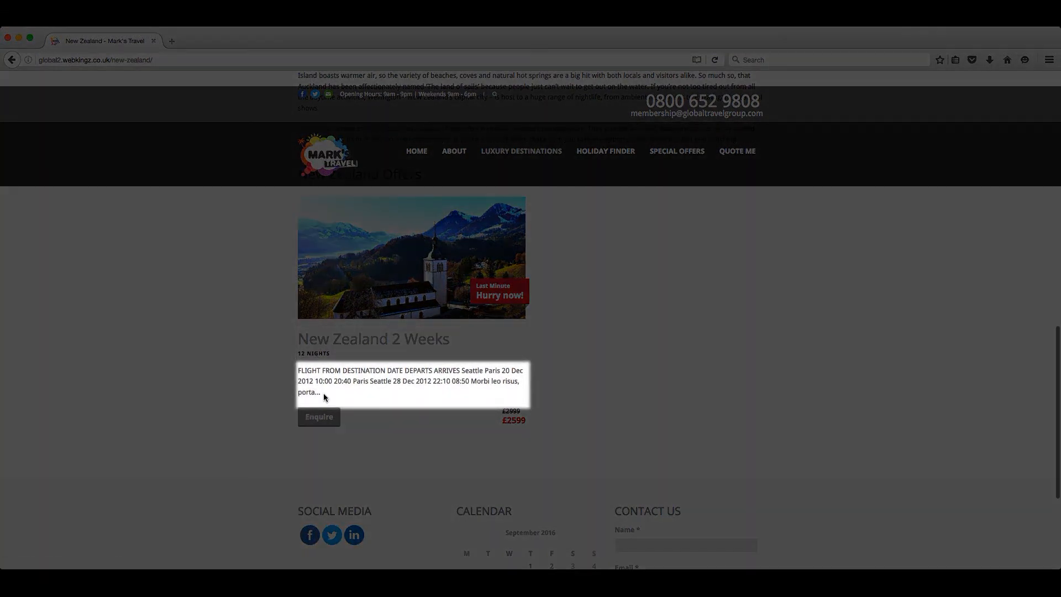
scroll(323, 393, down, 1)
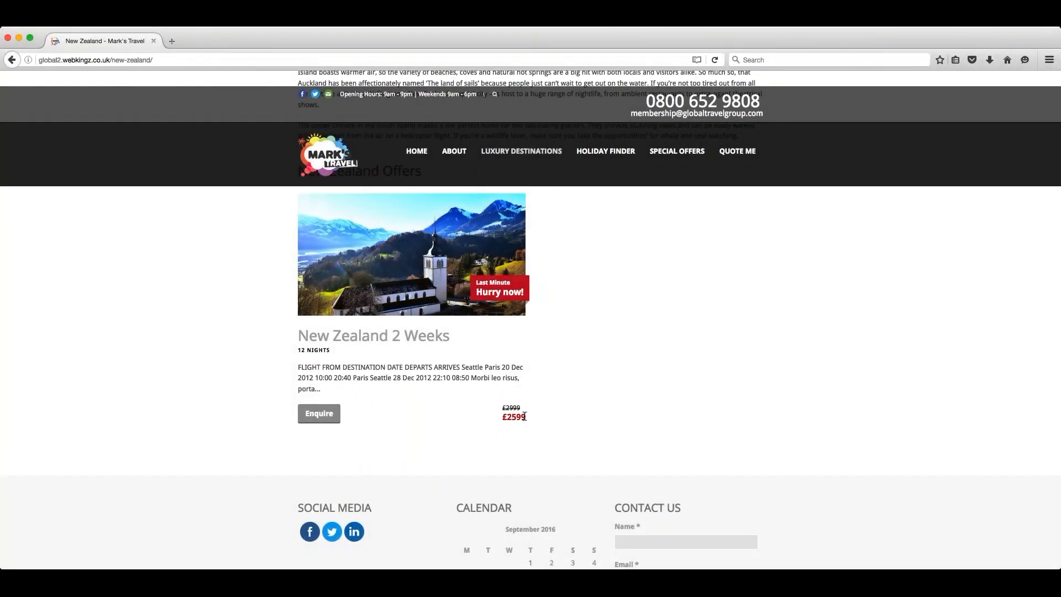
- Open the New Zealand 2 Weeks enquiry form, inspect its contact fields and callback date picker, and close it unsent
click(319, 417)
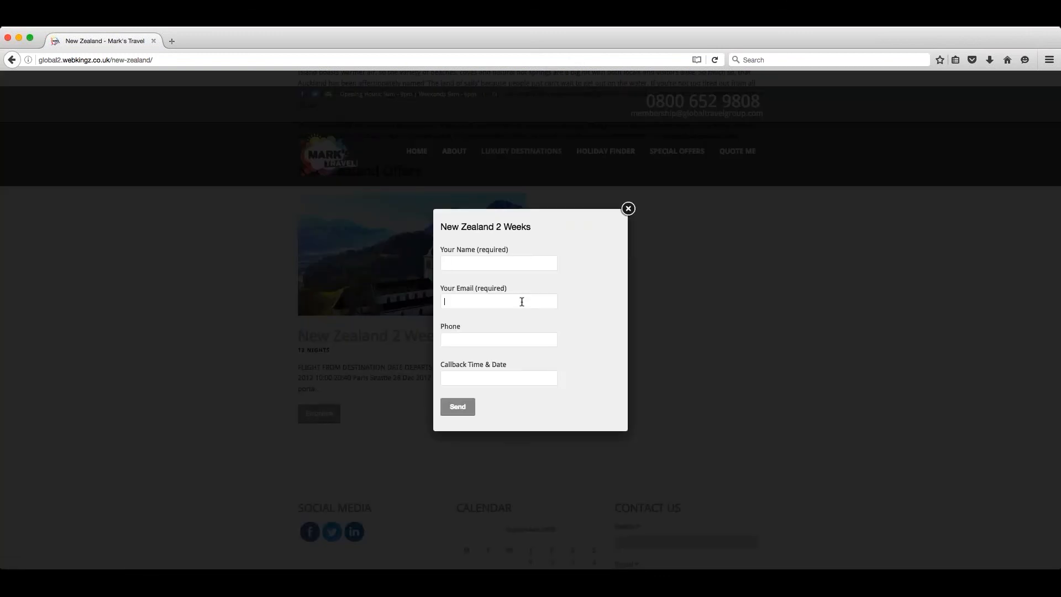
click(518, 338)
click(521, 378)
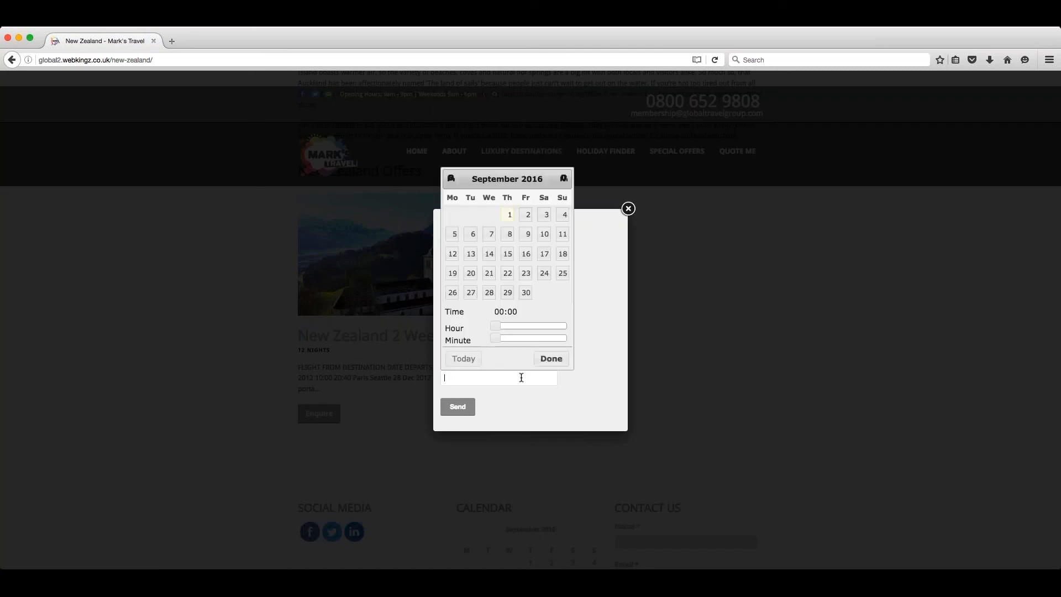
click(595, 257)
click(628, 209)
- Open the New Zealand 2 Weeks package page and examine its offer details, flight table, video, daily itinerary and social sharing links
scroll(585, 332, up, 1)
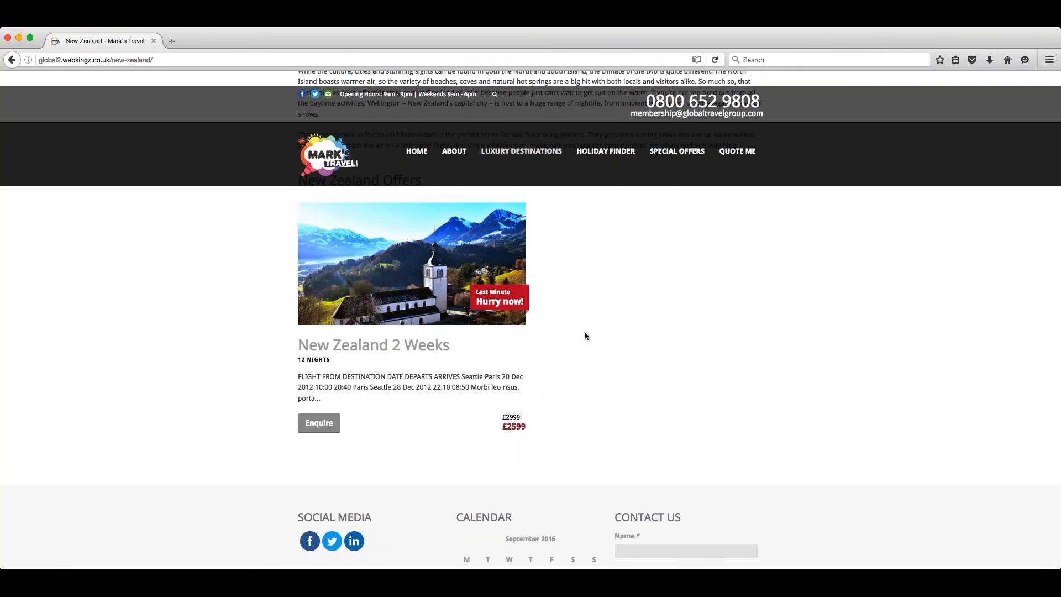
click(360, 346)
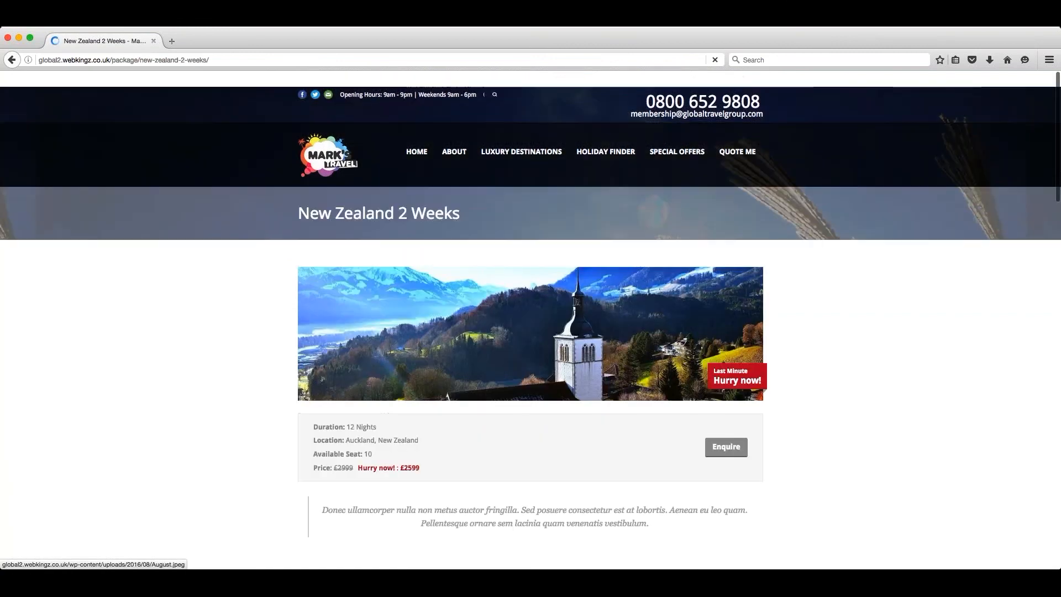
scroll(909, 331, down, 3)
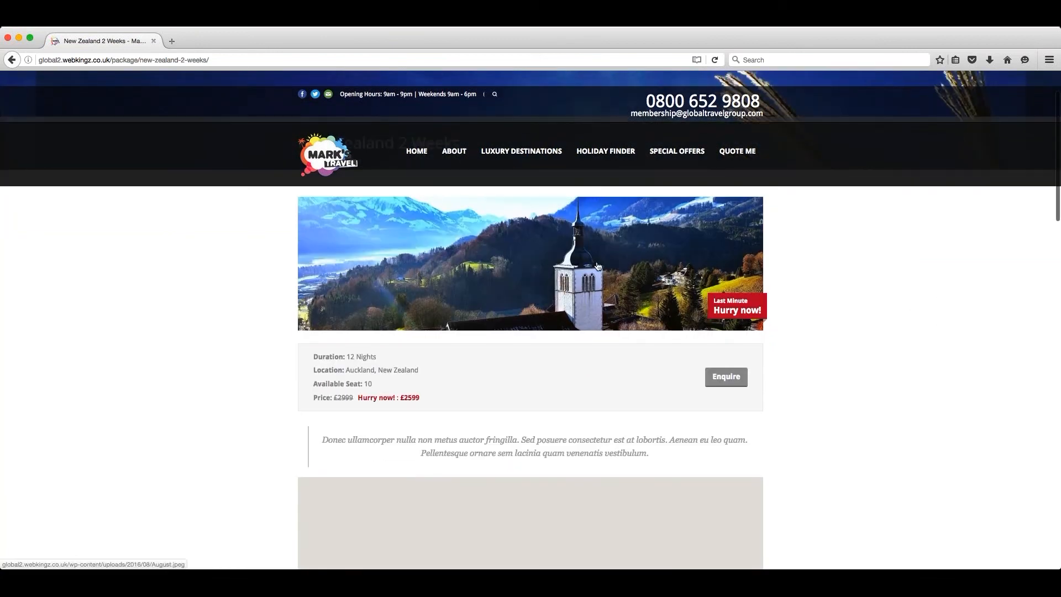
scroll(603, 239, down, 1)
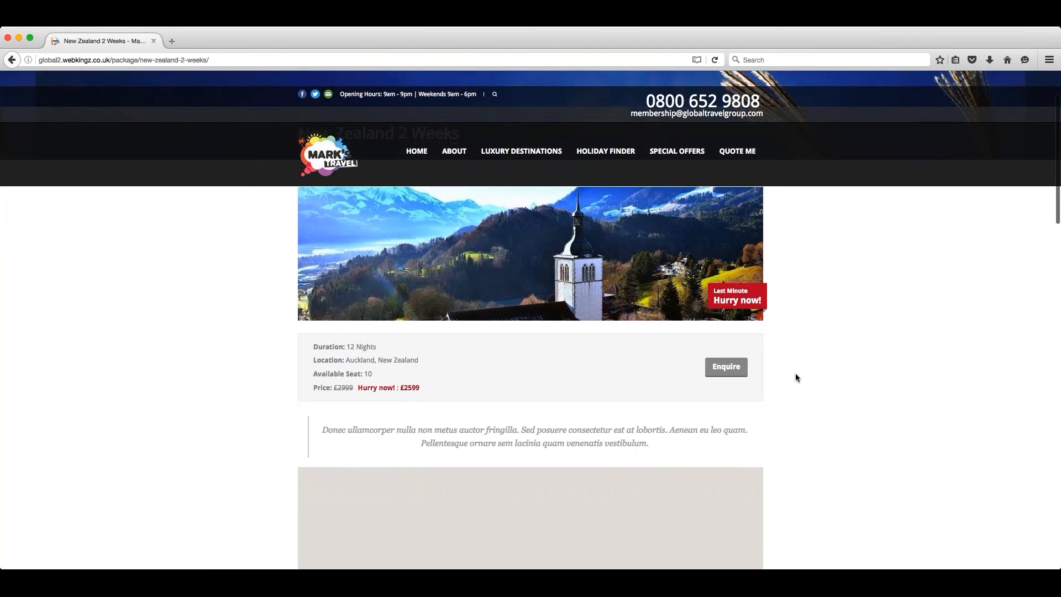
scroll(795, 374, down, 5)
scroll(796, 378, down, 2)
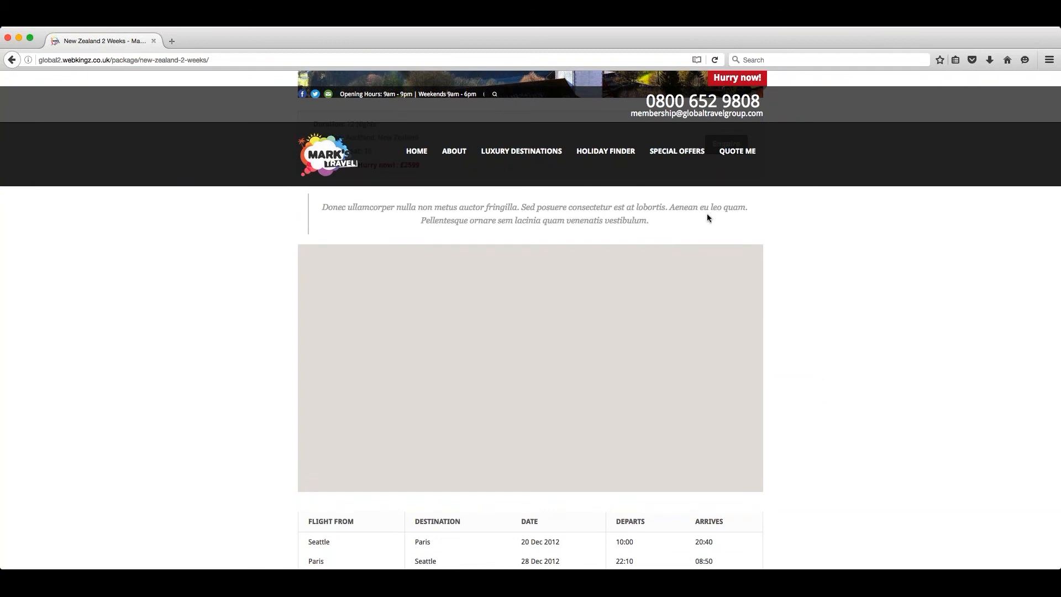
scroll(798, 315, down, 2)
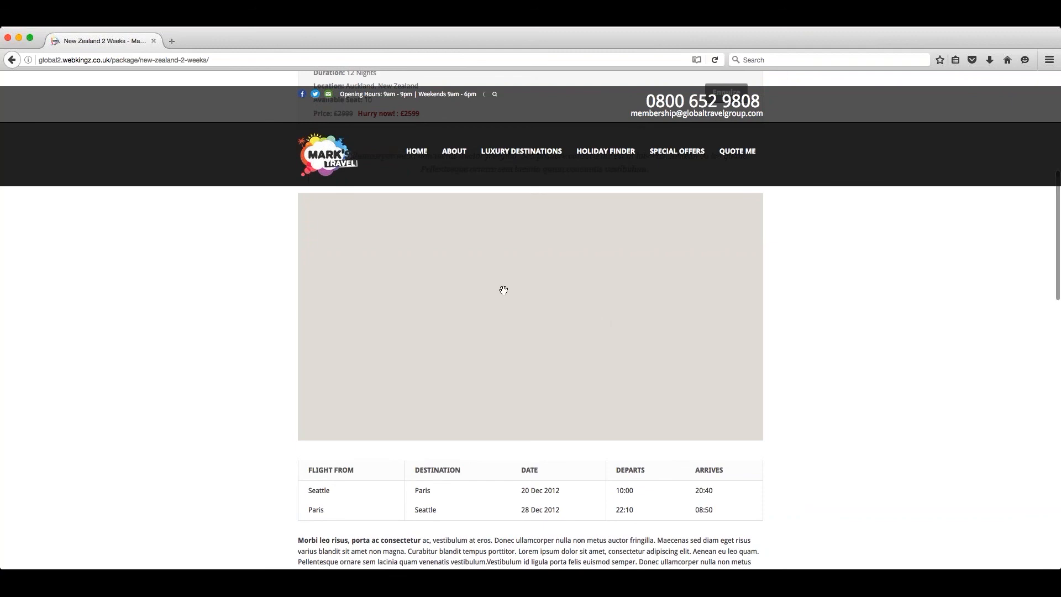
scroll(788, 346, down, 7)
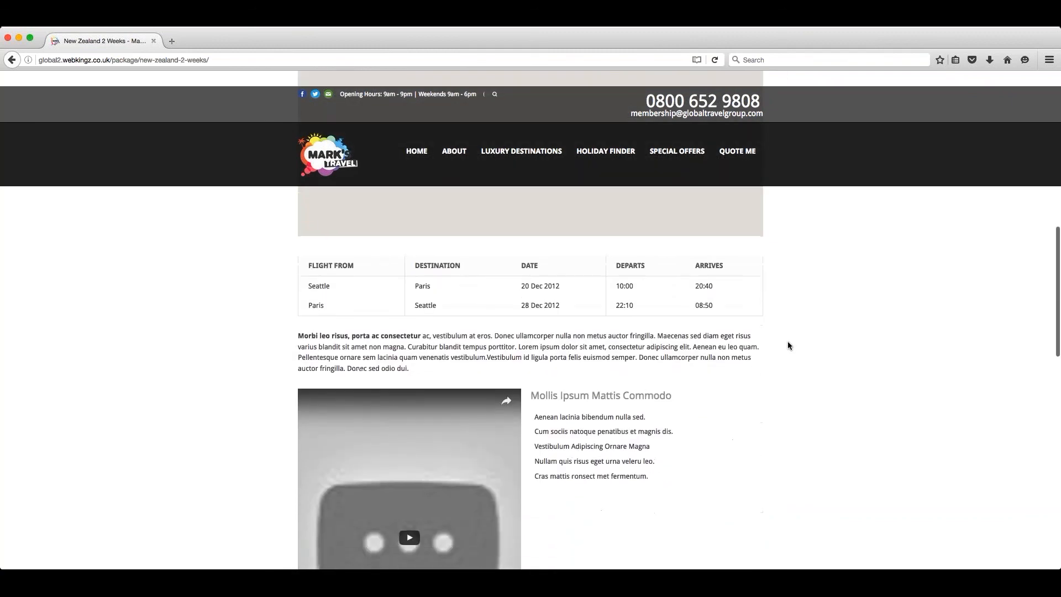
scroll(788, 346, down, 1)
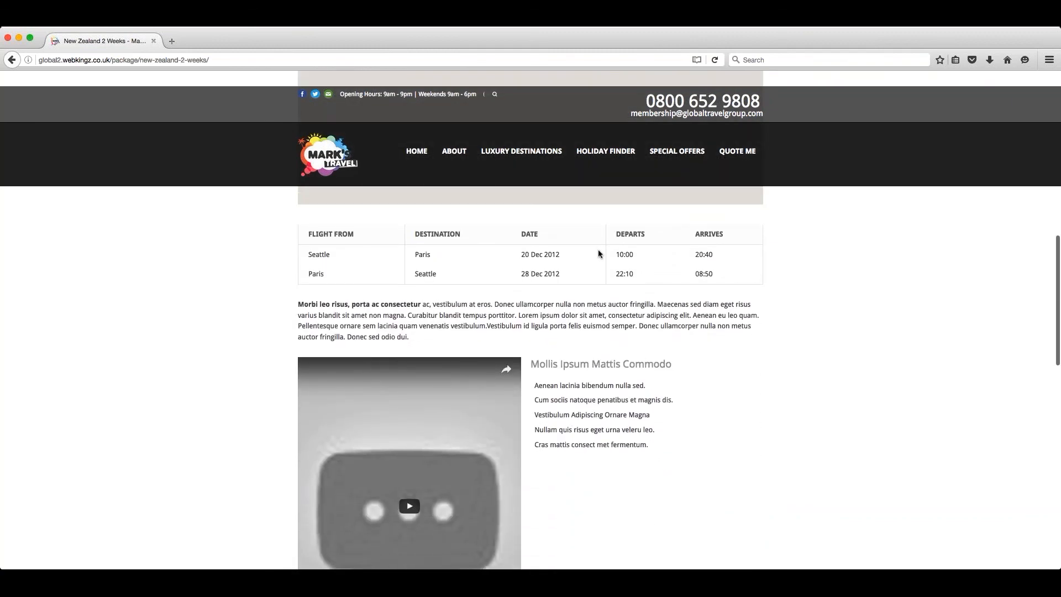
scroll(577, 227, down, 2)
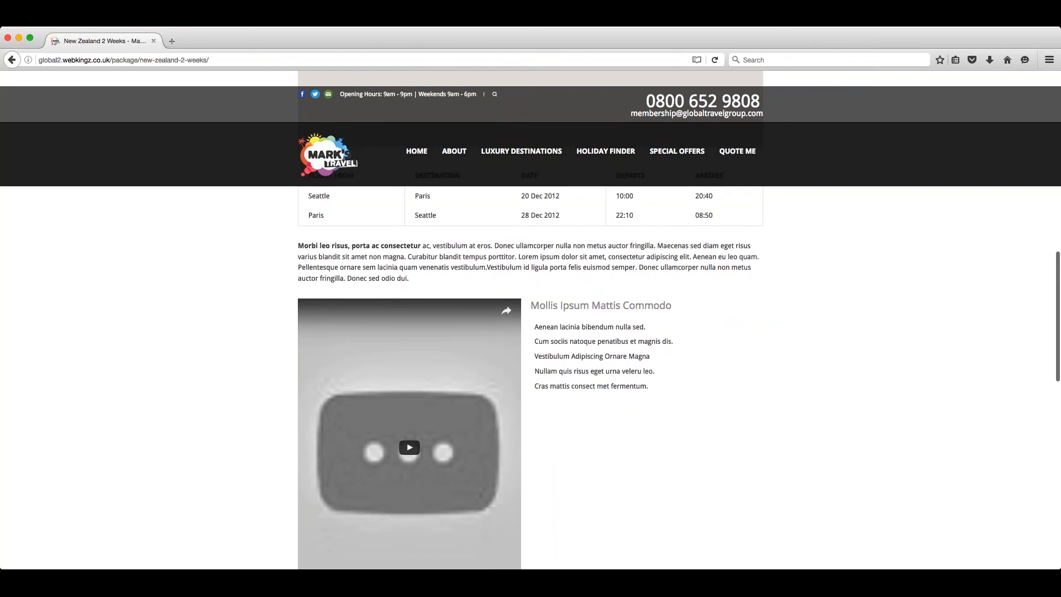
scroll(588, 256, down, 2)
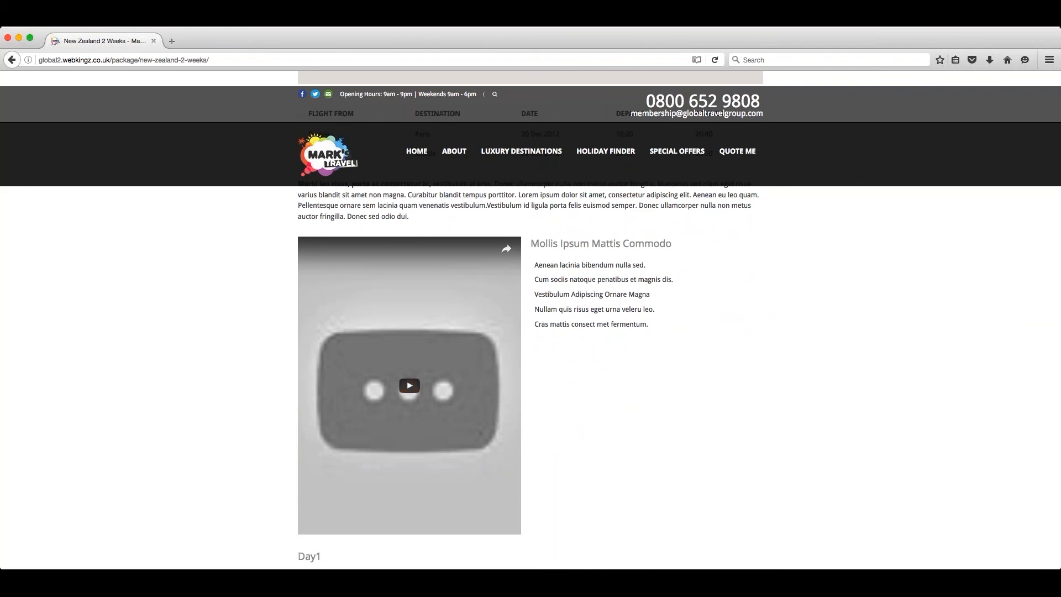
scroll(572, 315, down, 10)
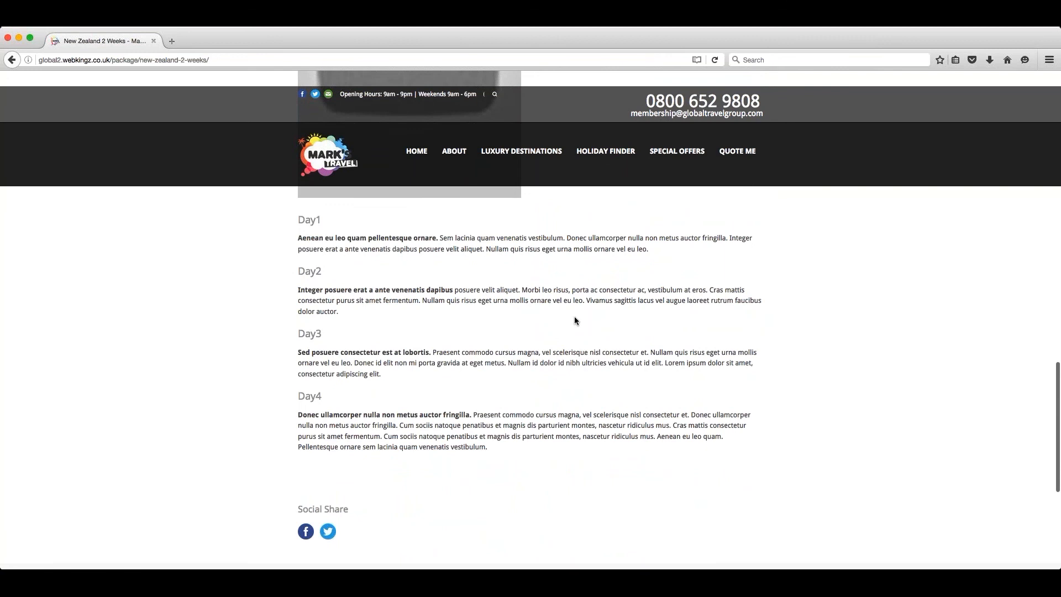
scroll(575, 317, down, 4)
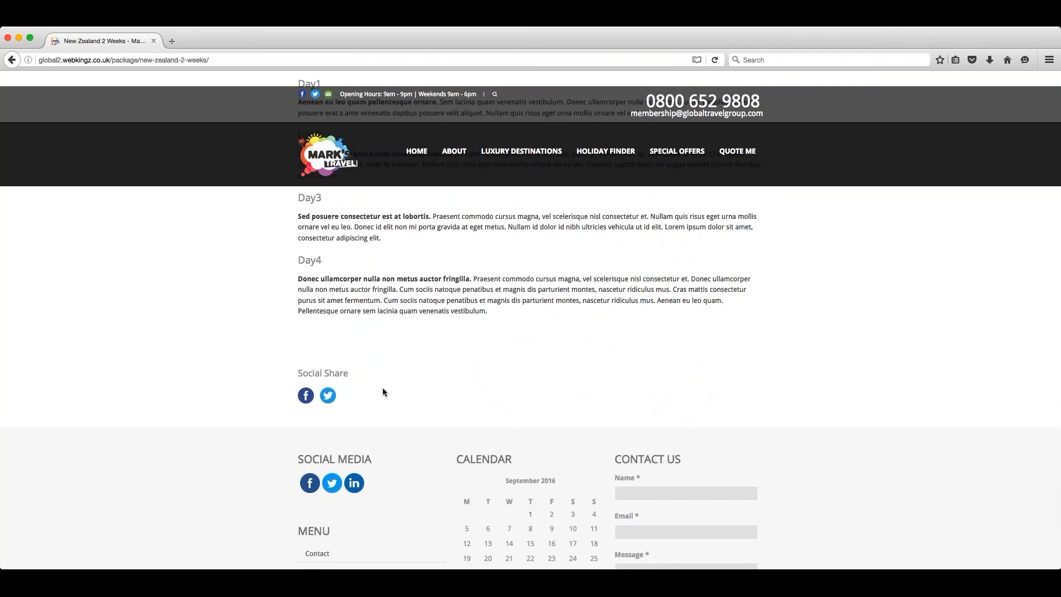
scroll(383, 390, up, 1)
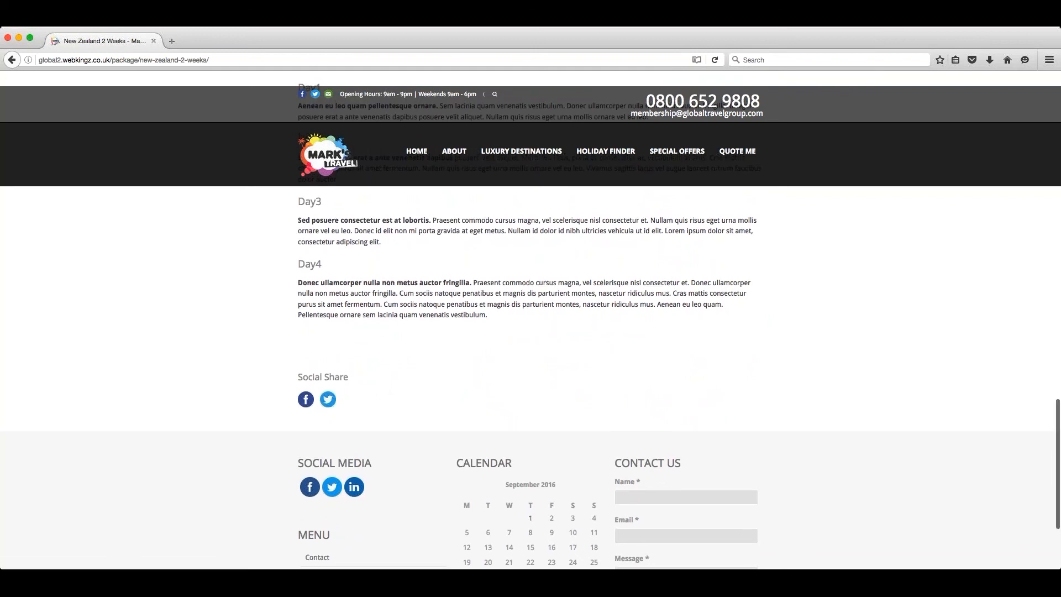
scroll(353, 407, up, 1)
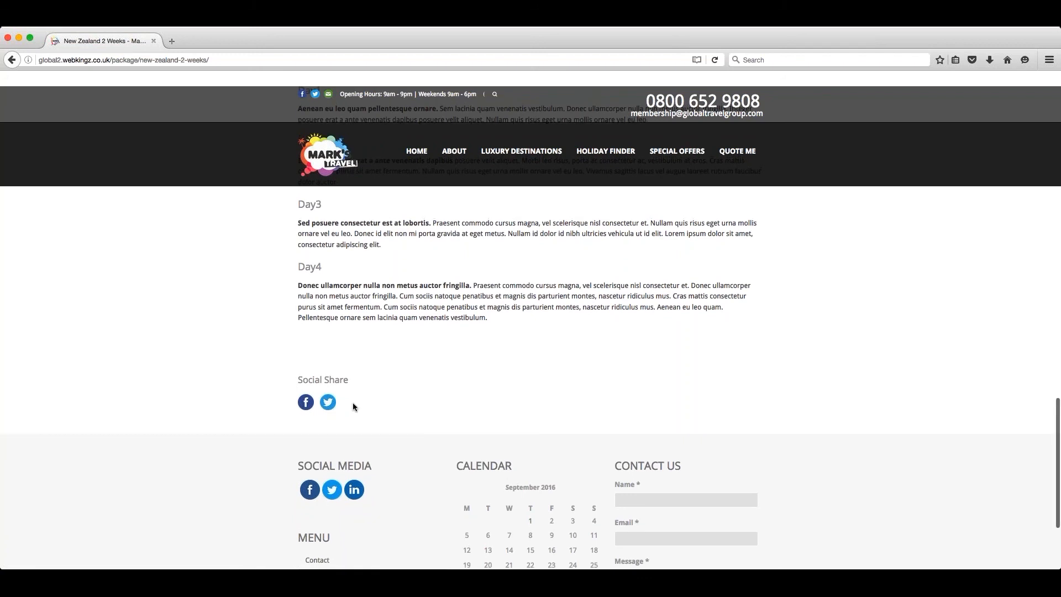